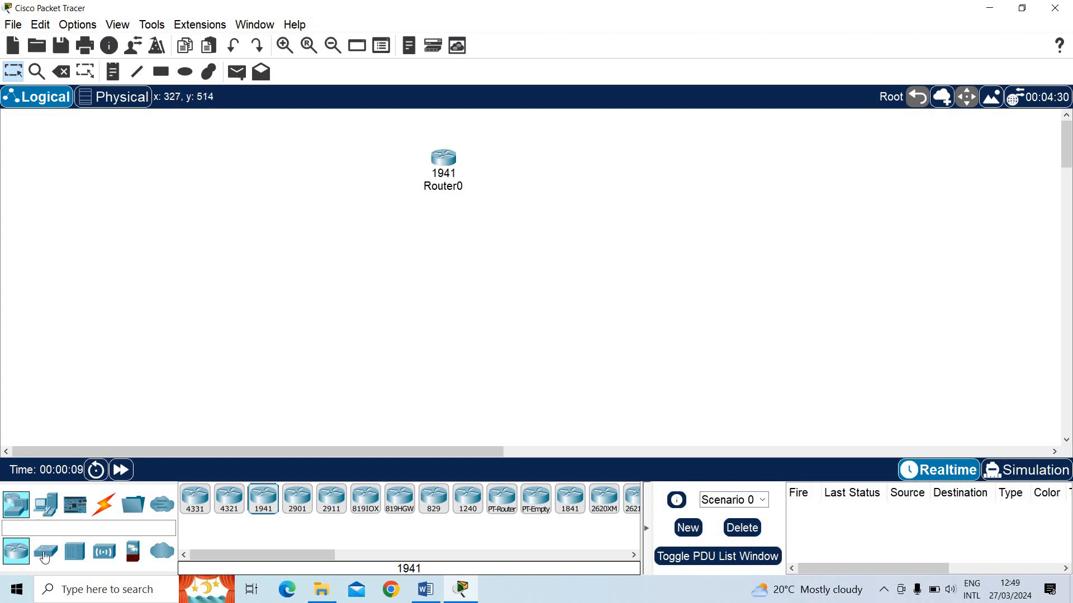
# Place two 2960 switches below Router0, one on each side of it
pyautogui.click(43, 557)
pyautogui.click(198, 507)
pyautogui.click(287, 229)
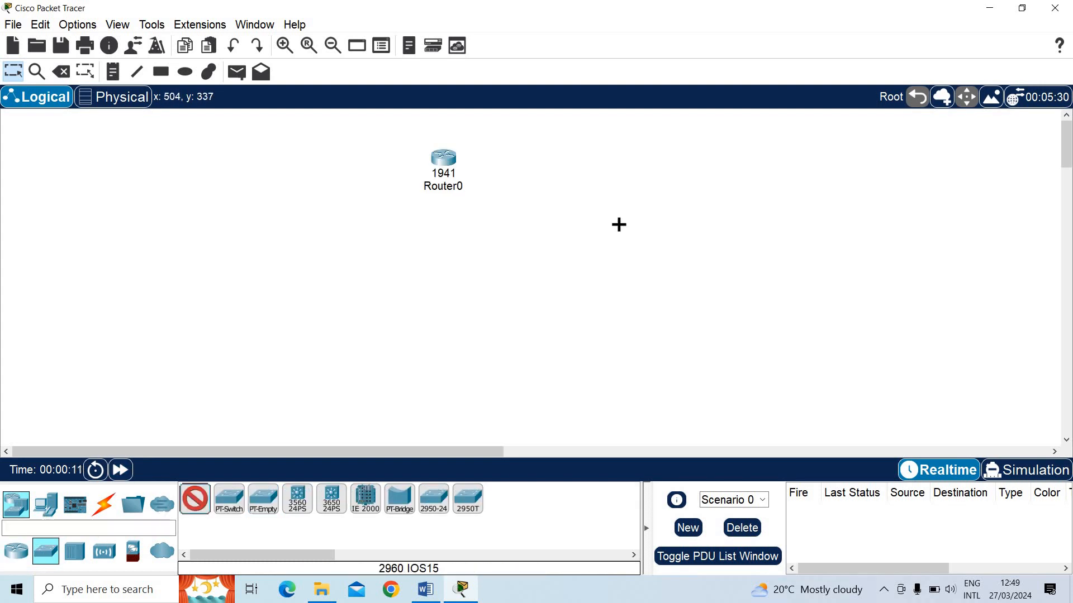
pyautogui.click(599, 223)
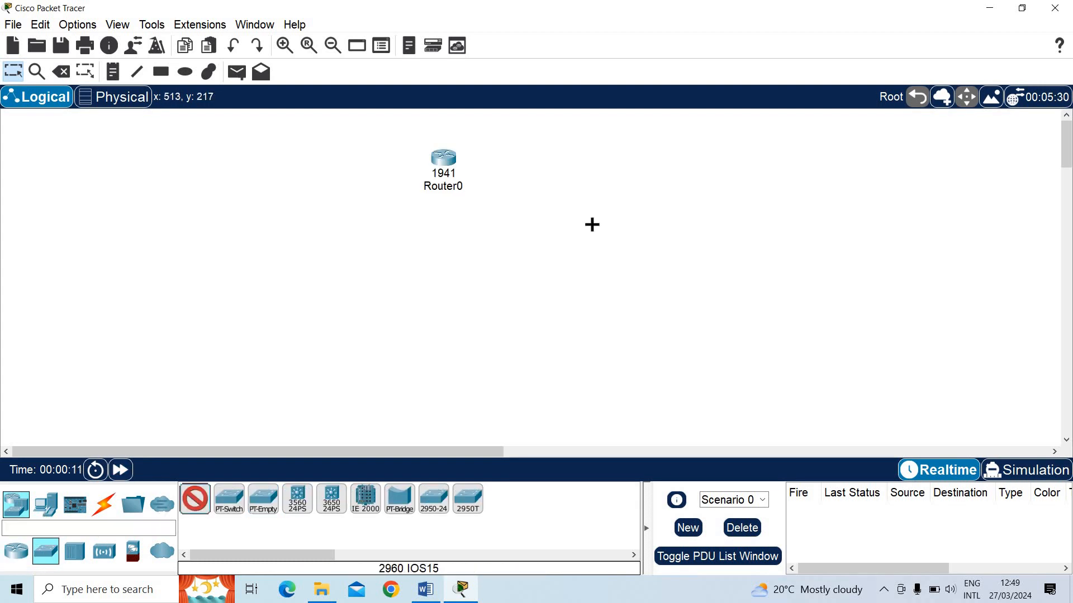
# Add two PCs below Switch0 and one laptop below Switch1
pyautogui.click(50, 509)
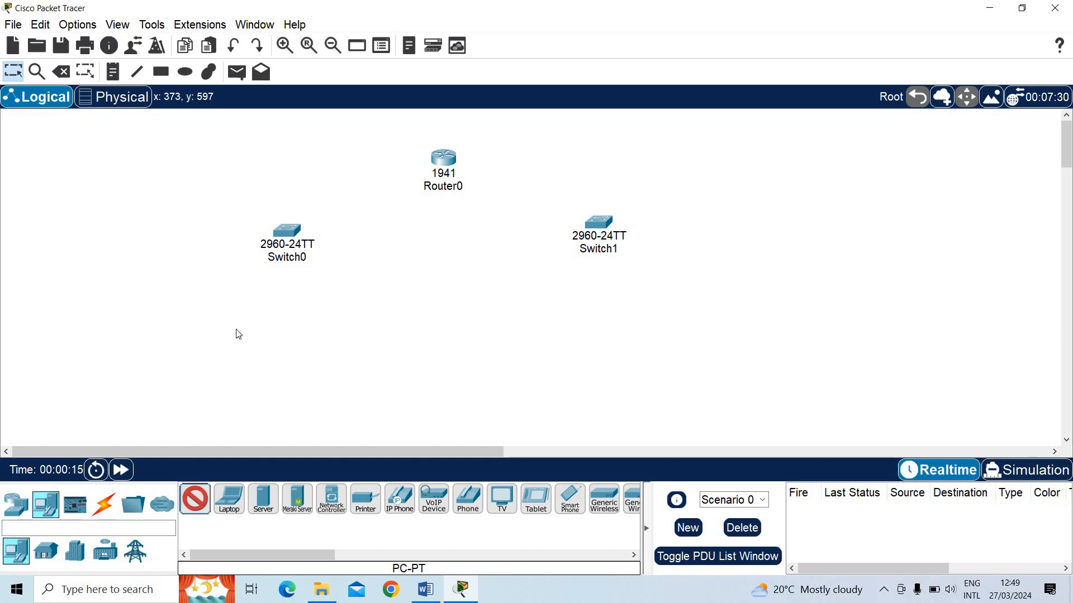
pyautogui.click(145, 330)
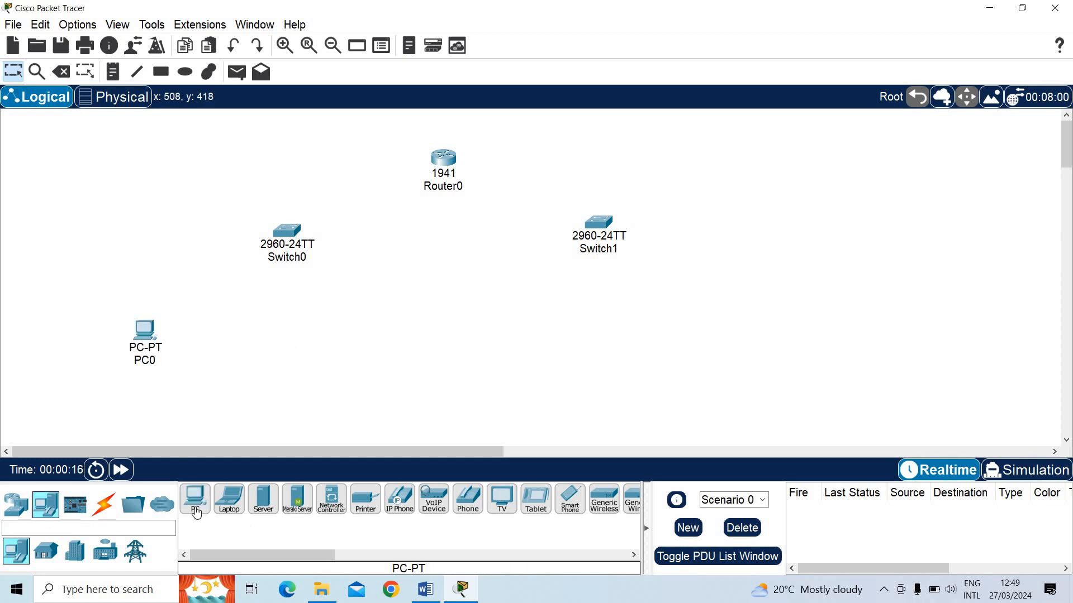
pyautogui.click(323, 336)
pyautogui.click(230, 501)
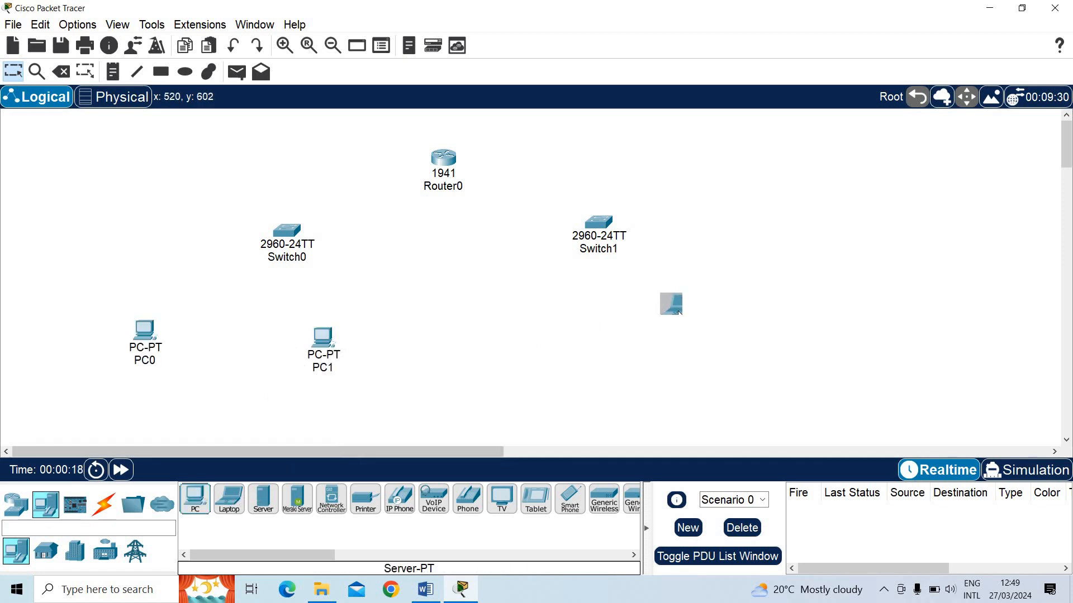
pyautogui.click(713, 322)
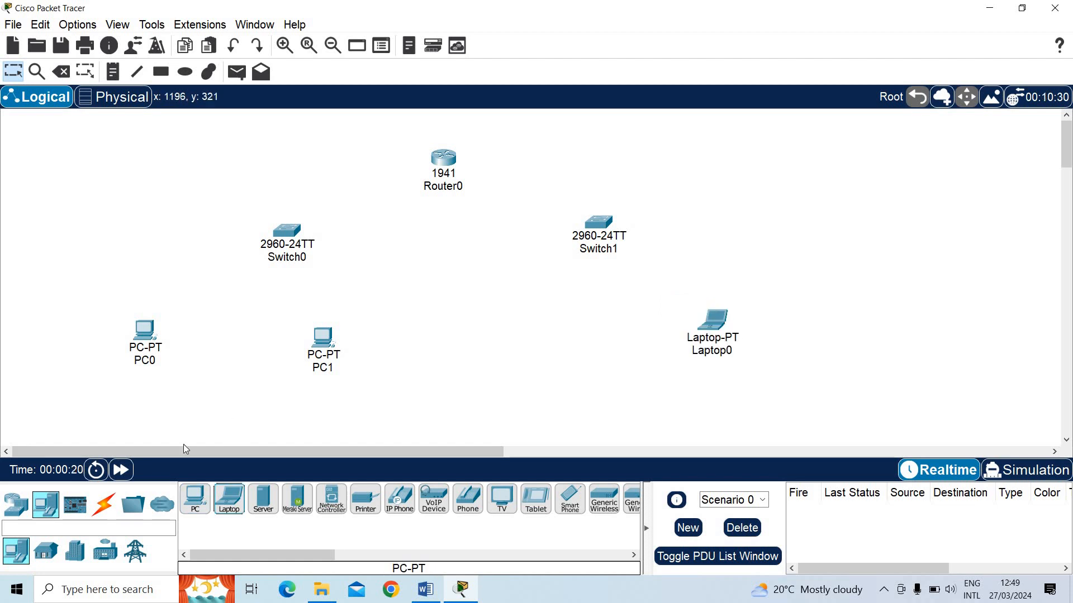
# Connect Router0, PC0 and PC1 to Switch0 using the automatic connection type
pyautogui.click(114, 507)
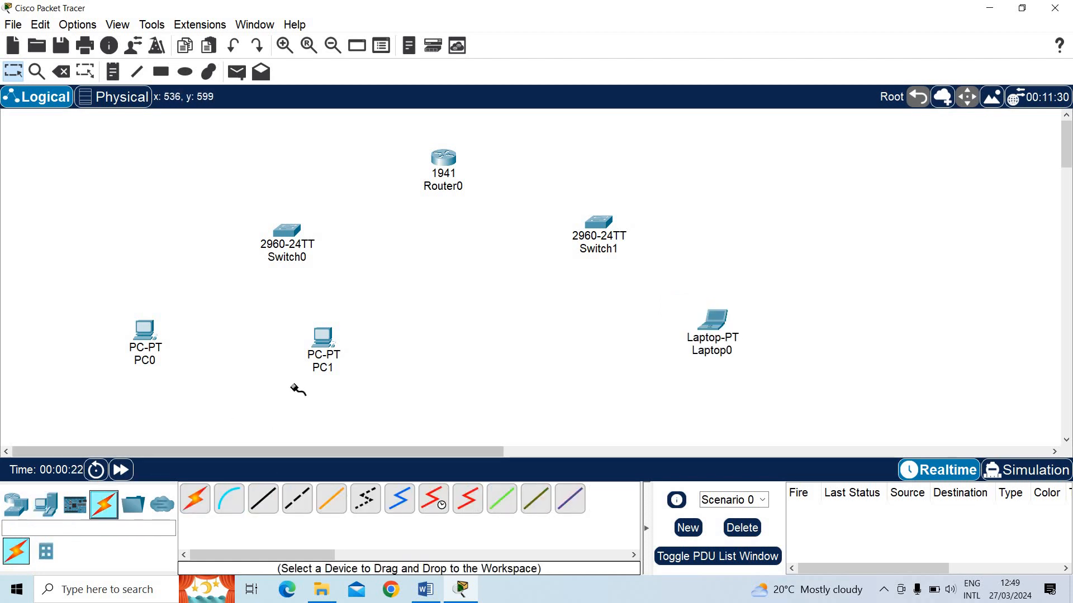
pyautogui.click(434, 179)
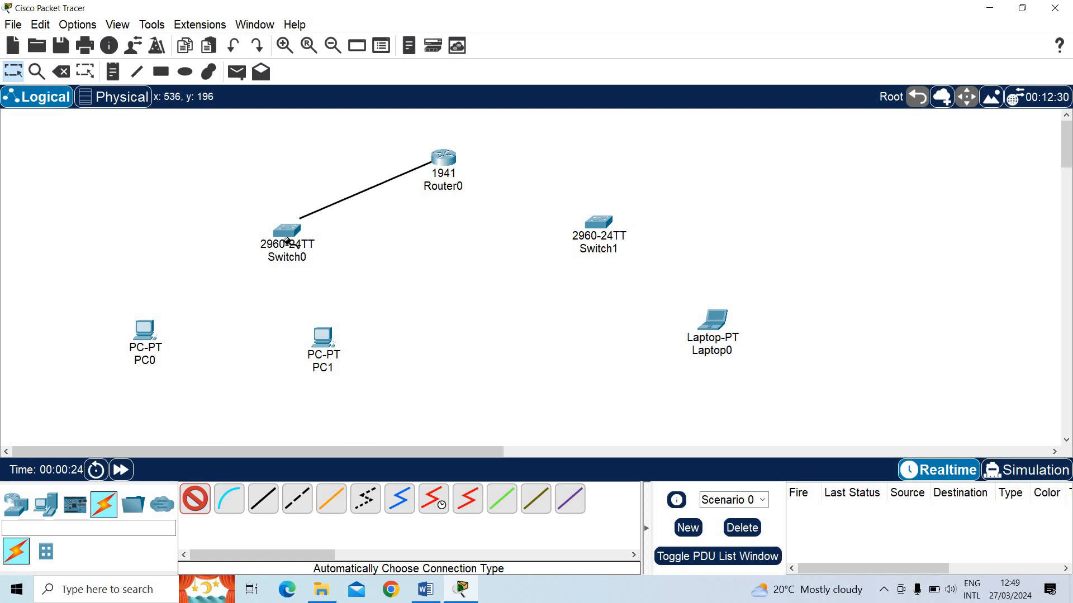
pyautogui.click(283, 234)
pyautogui.click(149, 330)
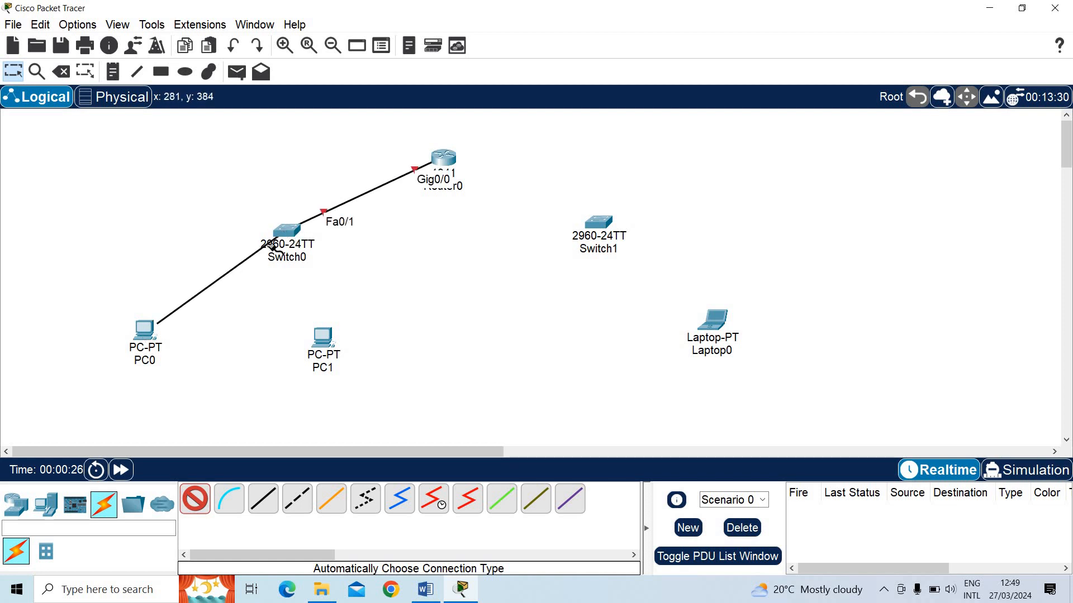
pyautogui.click(278, 237)
pyautogui.click(322, 336)
pyautogui.click(286, 232)
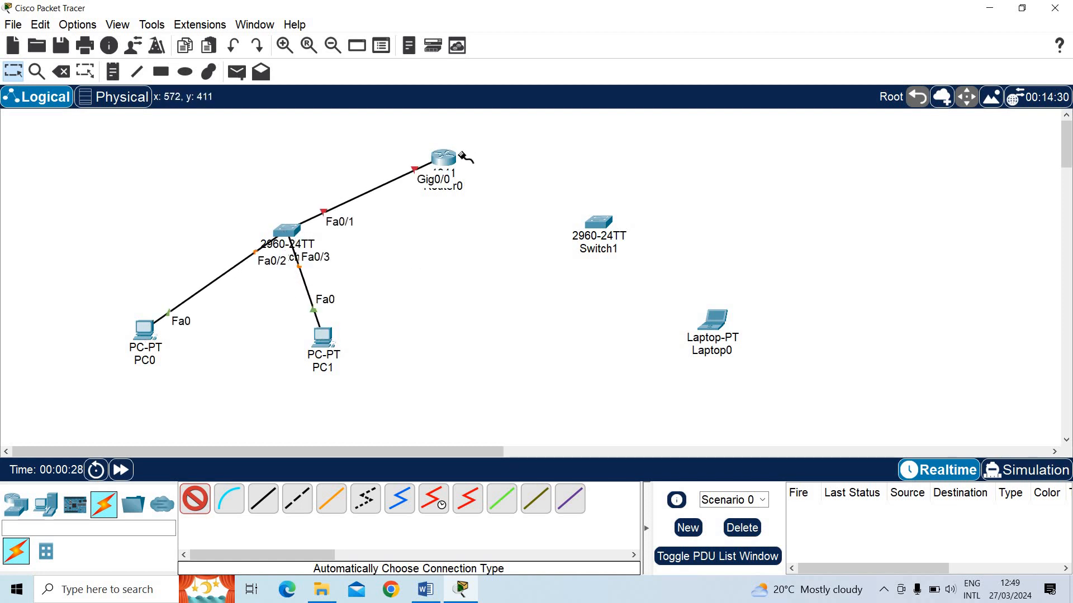
# Connect Router0 and Laptop0 to Switch1 using the automatic connection type
pyautogui.click(454, 161)
pyautogui.click(598, 222)
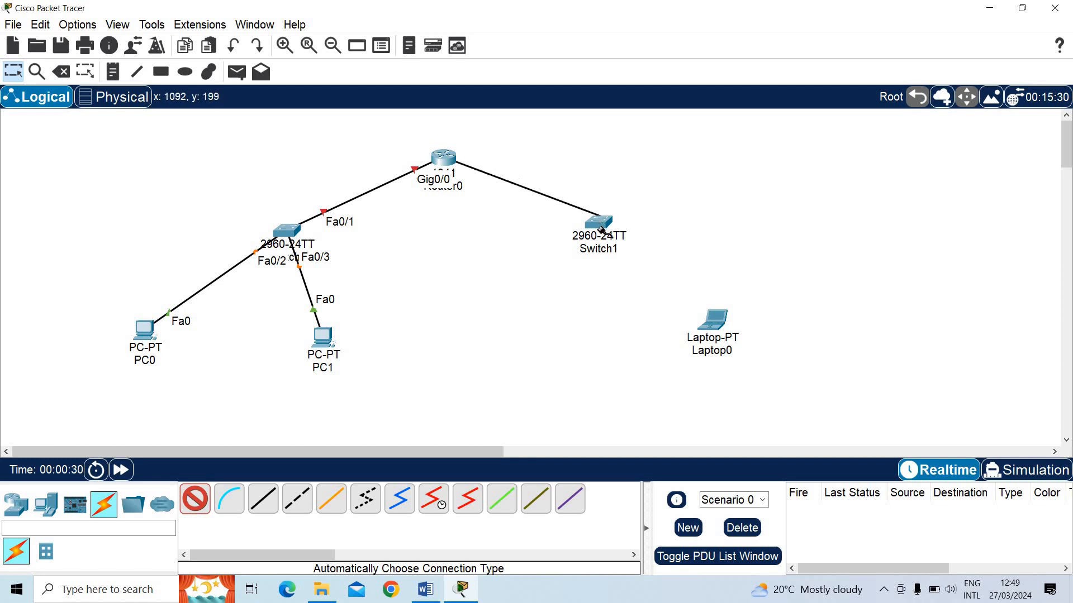
pyautogui.click(705, 323)
pyautogui.click(599, 224)
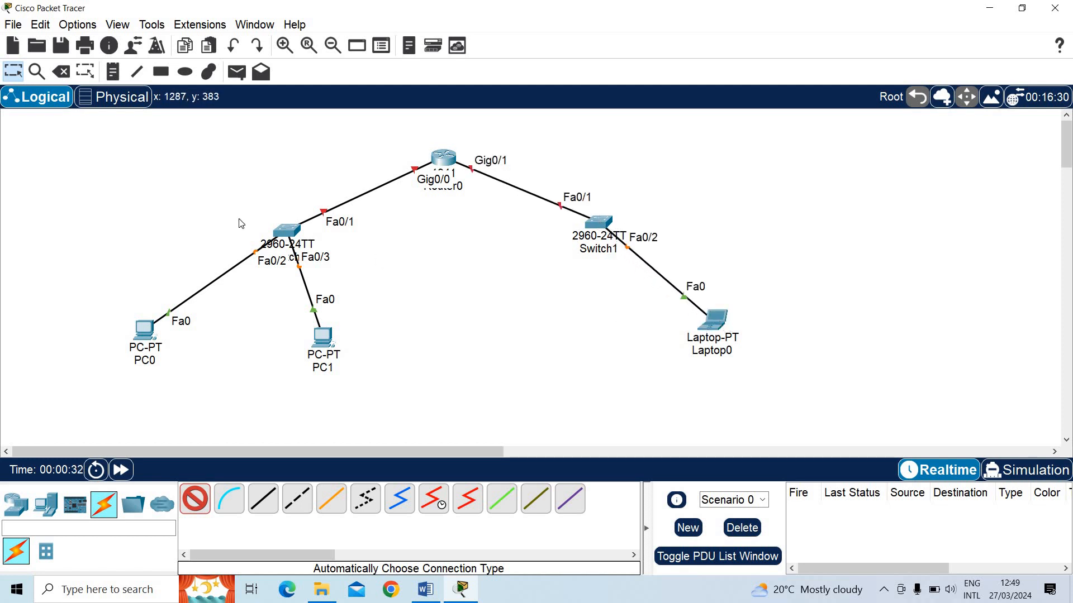
# Reposition Switch0, PC0 and PC1 to tidy the layout of the first network
pyautogui.moveTo(295, 224); pyautogui.dragTo(323, 223)
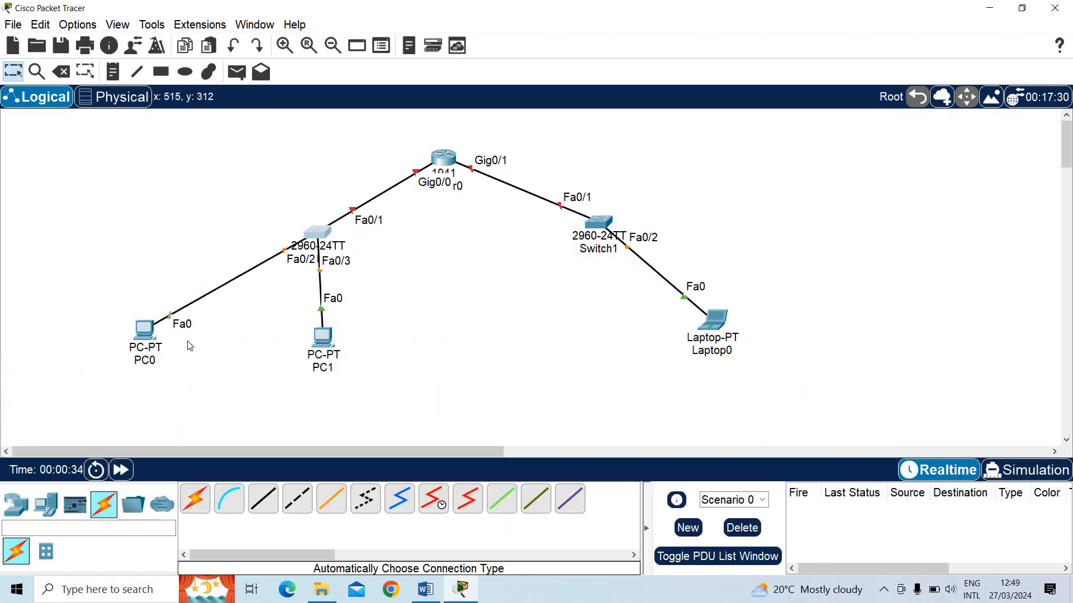
pyautogui.moveTo(151, 331); pyautogui.dragTo(198, 312)
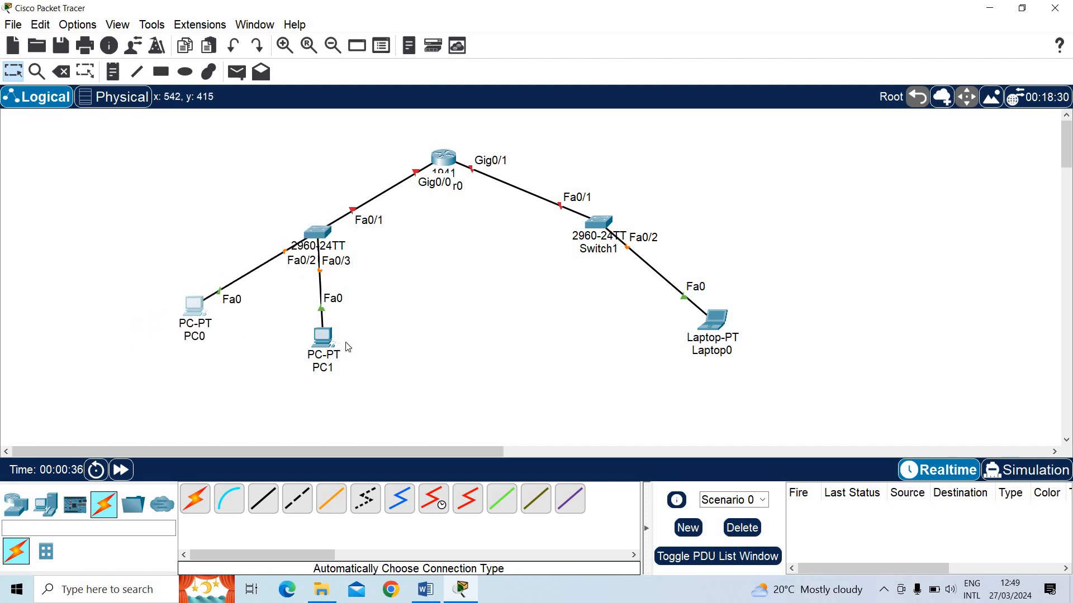
pyautogui.moveTo(327, 341); pyautogui.dragTo(346, 343)
# Check the lab figure in Word, and draw an ellipse filled with lime green #aaff00 around Switch0, PC0 and PC1 in Packet Tracer
pyautogui.click(427, 590)
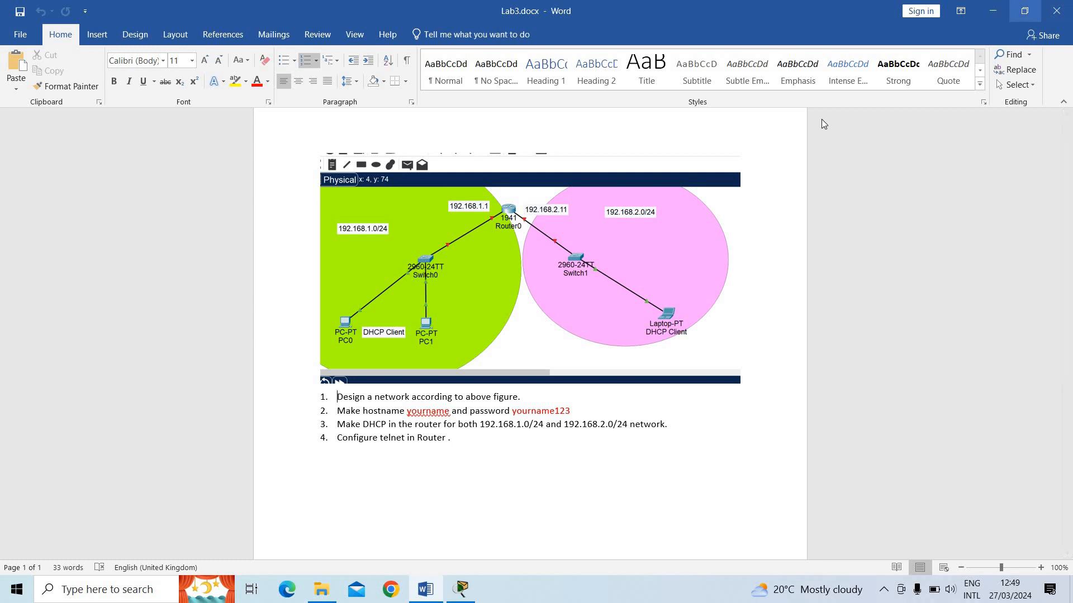
pyautogui.click(994, 11)
pyautogui.click(185, 72)
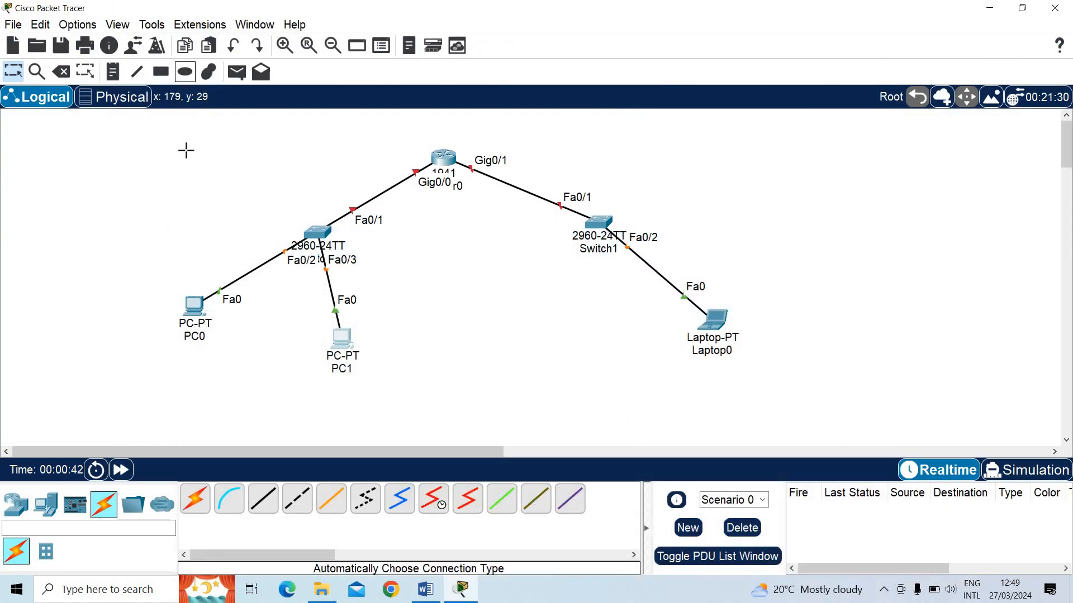
pyautogui.click(462, 101)
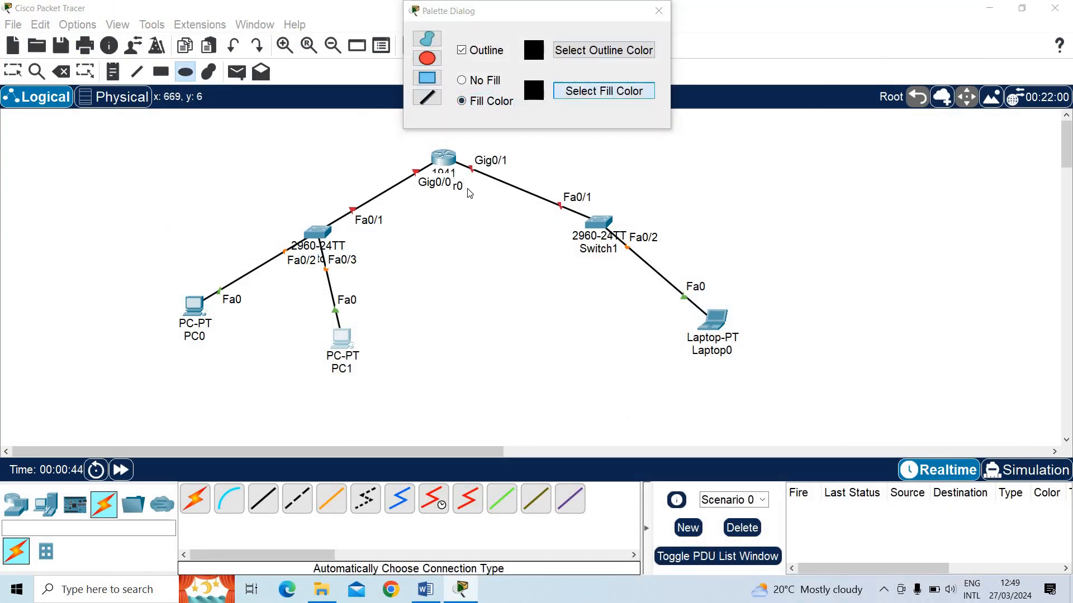
pyautogui.click(603, 91)
pyautogui.click(492, 211)
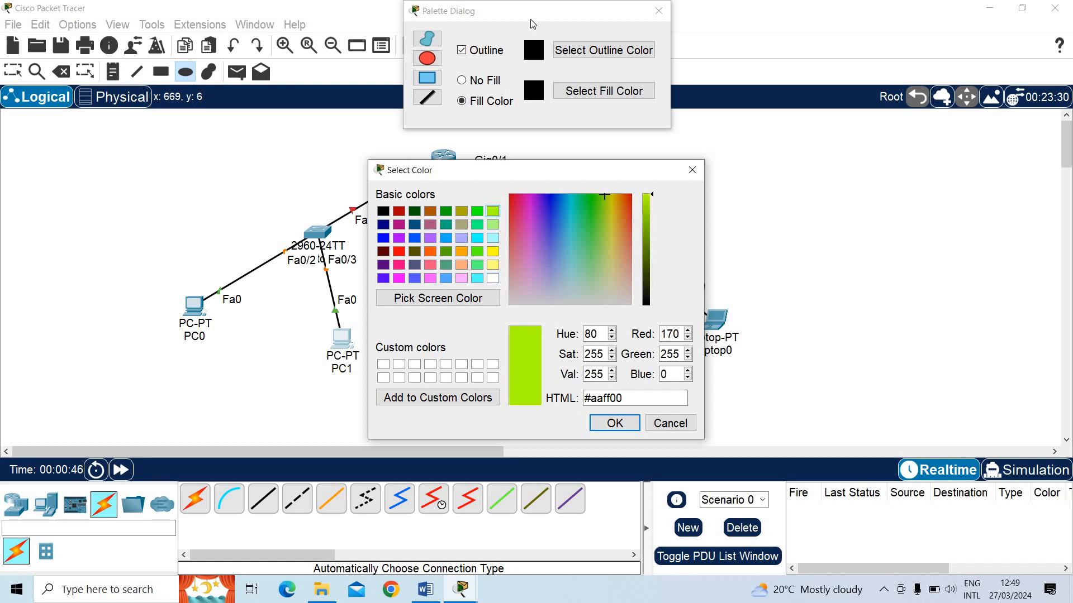
pyautogui.click(615, 425)
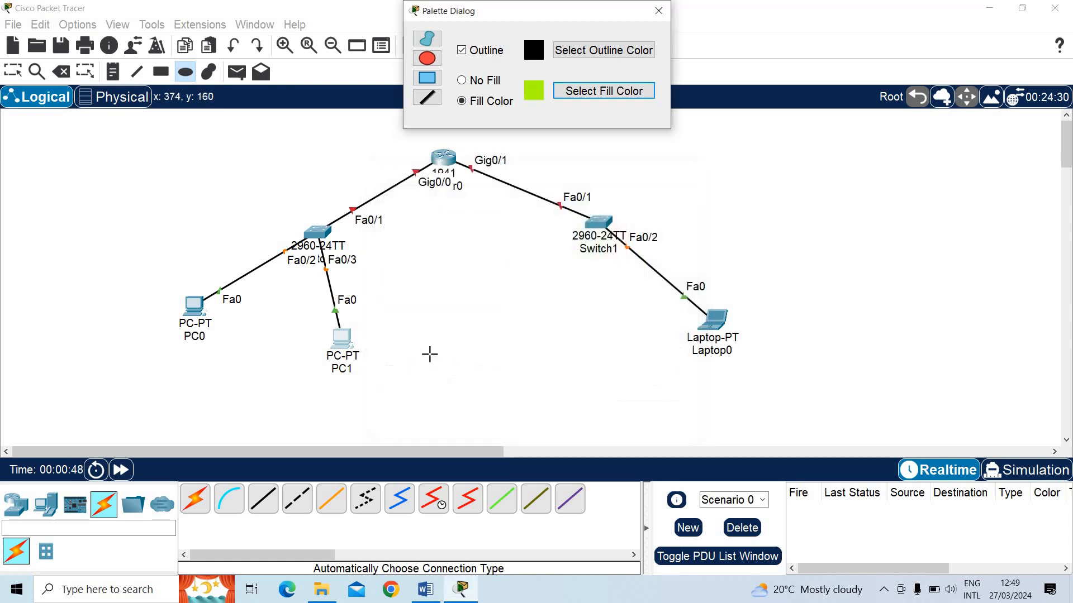
pyautogui.moveTo(126, 145); pyautogui.dragTo(450, 444)
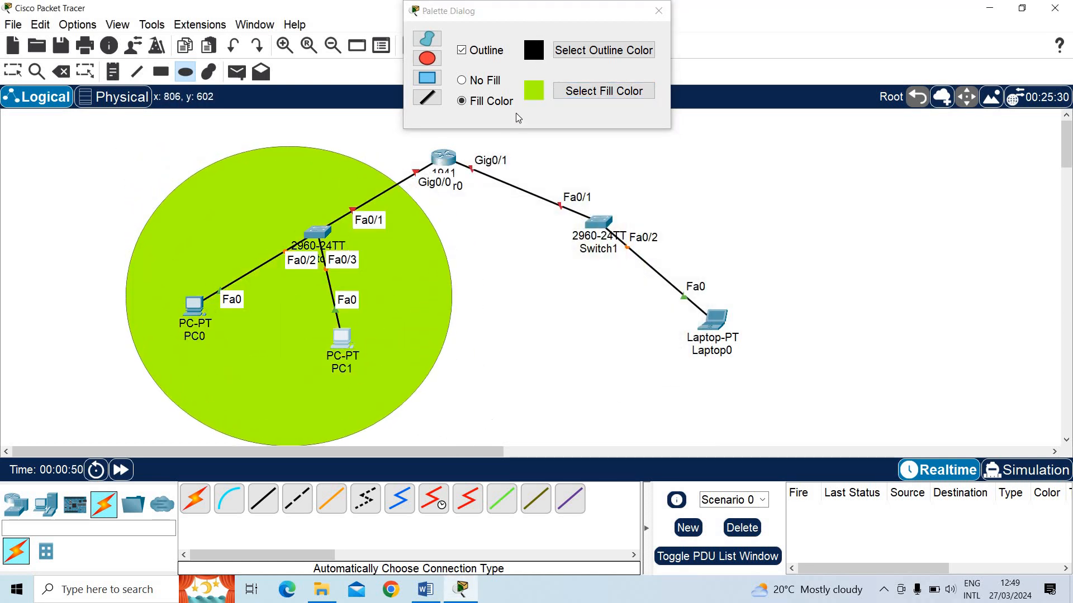
# Draw a light-pink filled ellipse around Switch1 and Laptop0, and shift the green ellipse upward
pyautogui.click(581, 96)
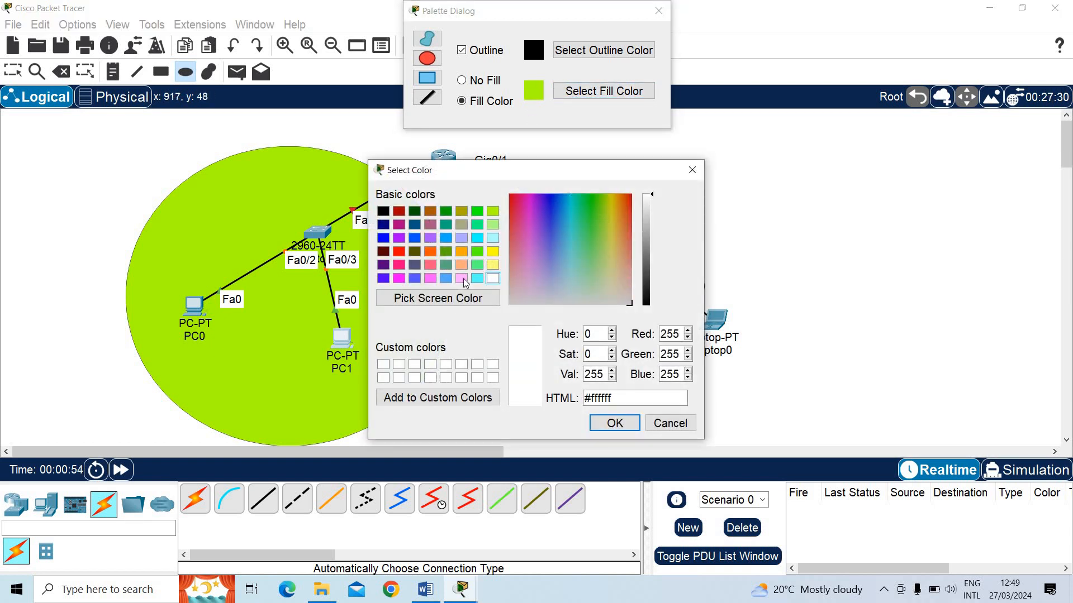
pyautogui.click(614, 423)
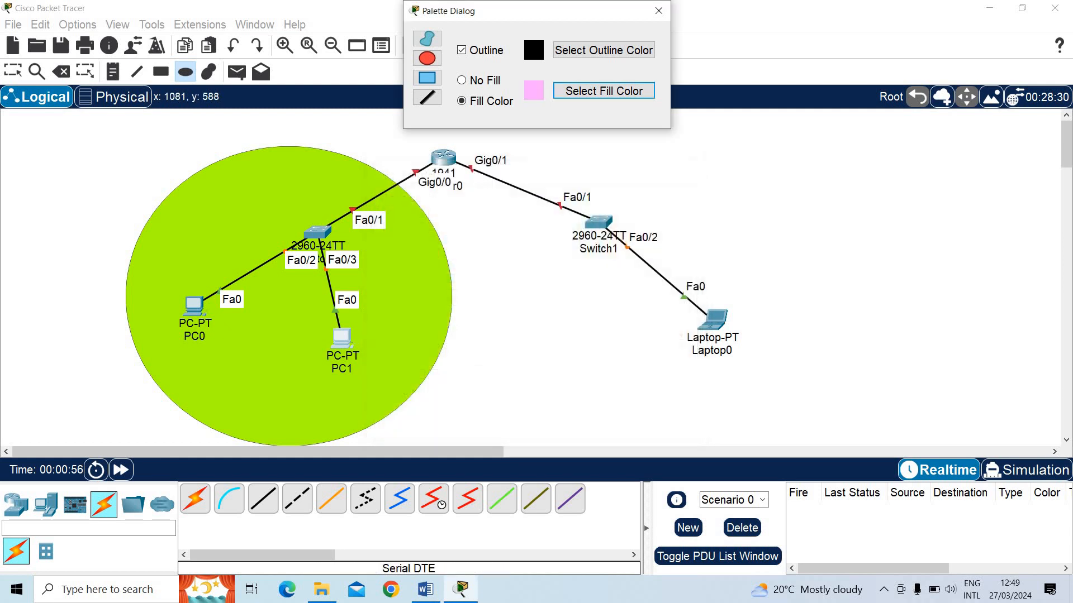
pyautogui.click(432, 600)
pyautogui.click(654, 4)
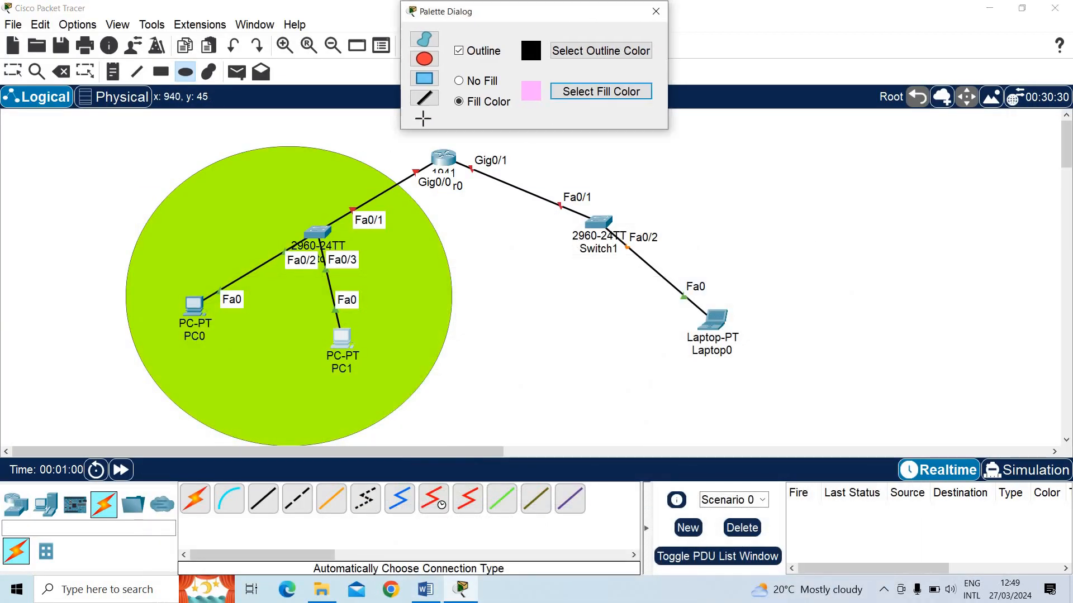
pyautogui.moveTo(475, 11); pyautogui.dragTo(190, 52)
pyautogui.moveTo(455, 109); pyautogui.dragTo(590, 335)
pyautogui.moveTo(856, 457); pyautogui.dragTo(857, 457)
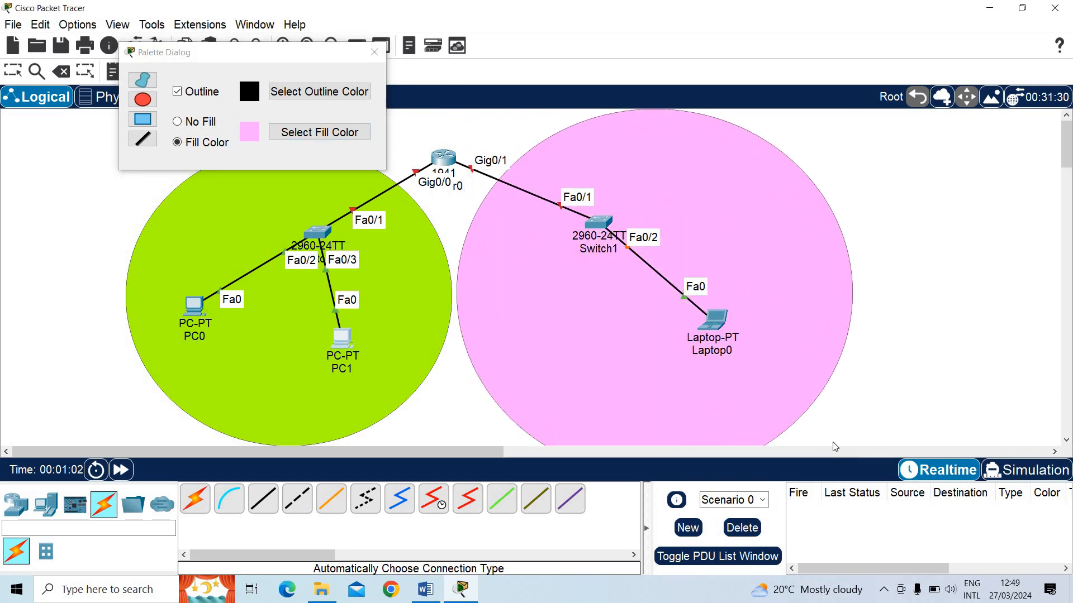
pyautogui.moveTo(307, 204); pyautogui.dragTo(308, 160)
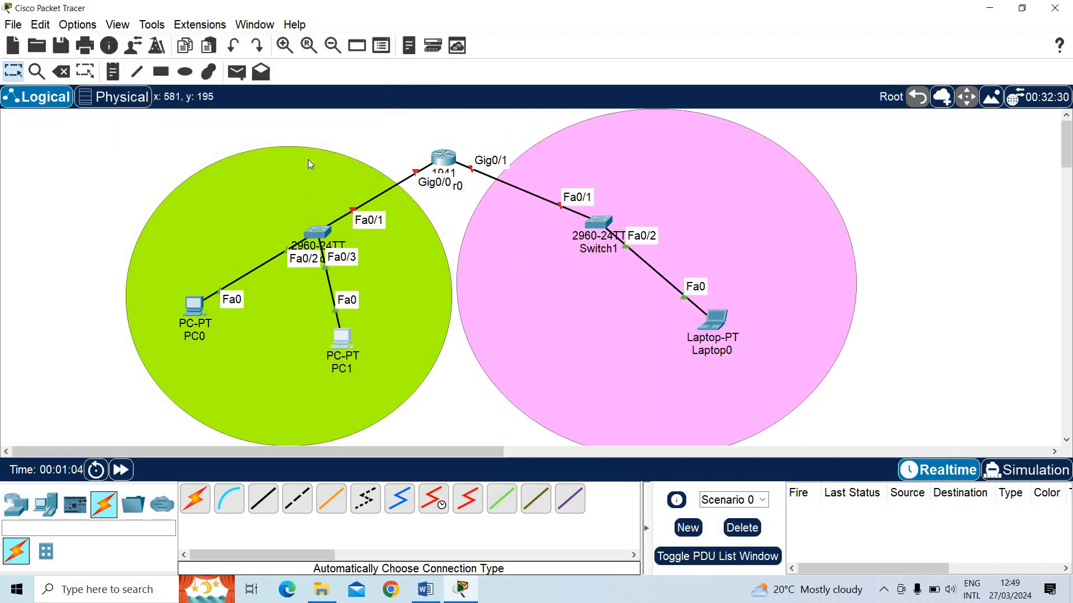
# Add a note reading 192.168.1.0/24 inside the green ellipse, above Switch0
pyautogui.click(112, 71)
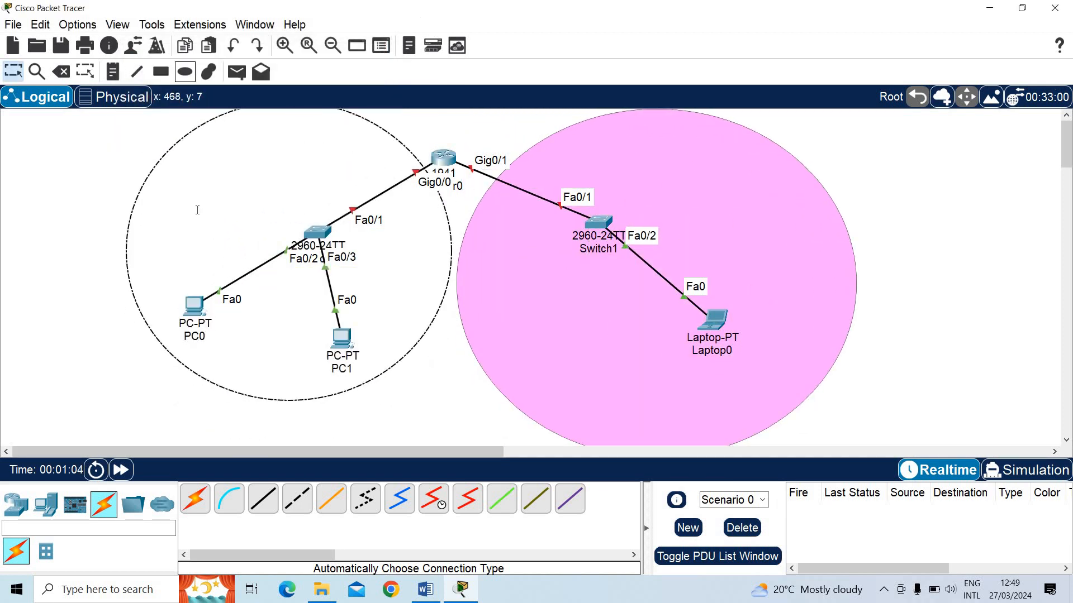
pyautogui.click(219, 183)
pyautogui.write('192.168.1.')
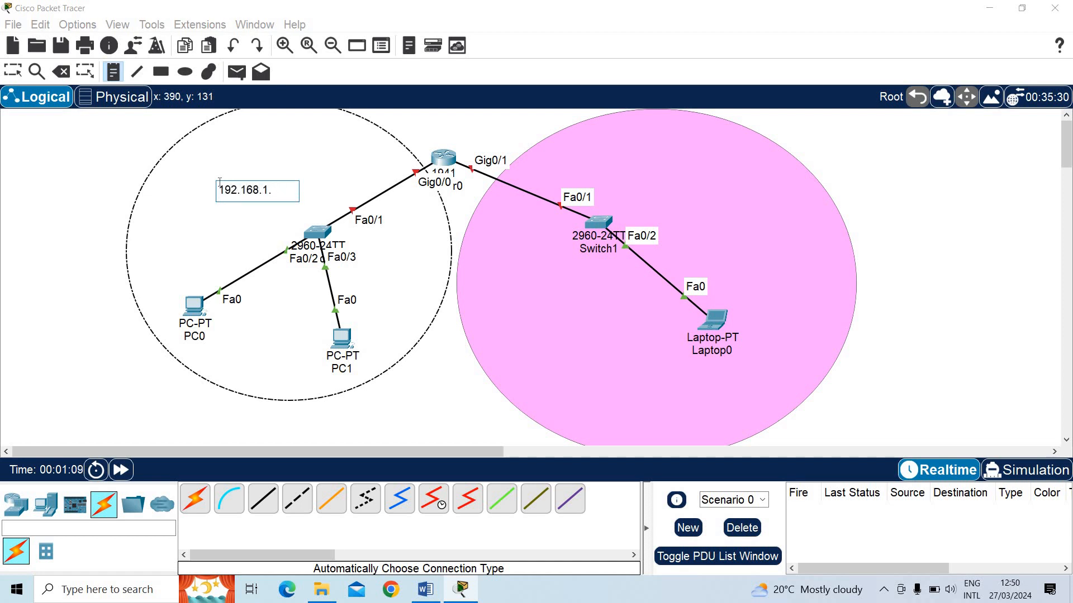
pyautogui.write('0/24')
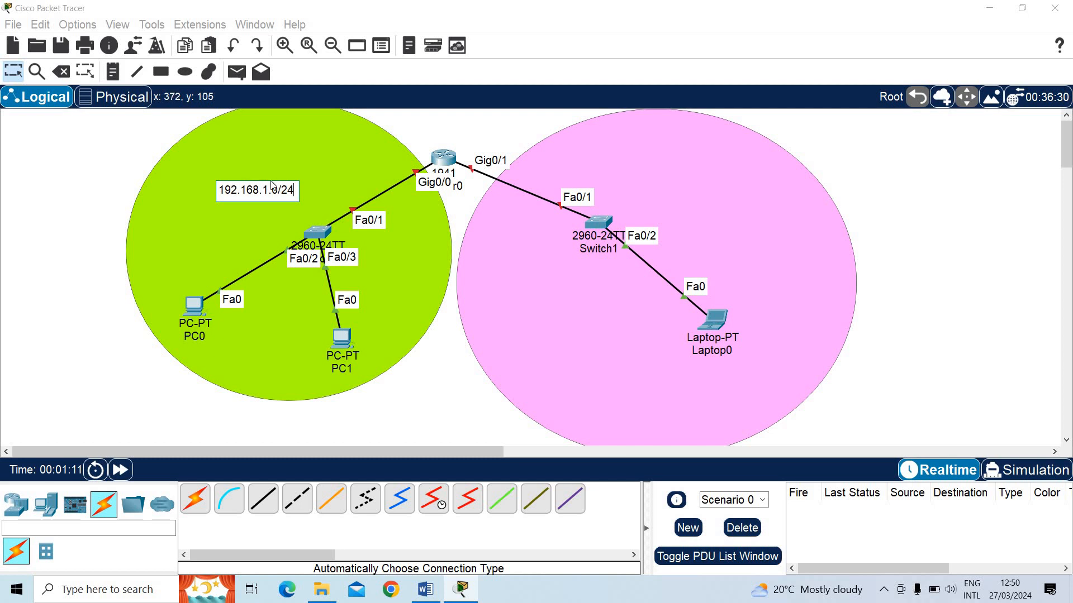
# Copy the network address note into the pink ellipse and change its text to 192.168.2.0/24
pyautogui.moveTo(195, 192); pyautogui.dragTo(180, 193)
pyautogui.hotkey('ctrl', 'c')
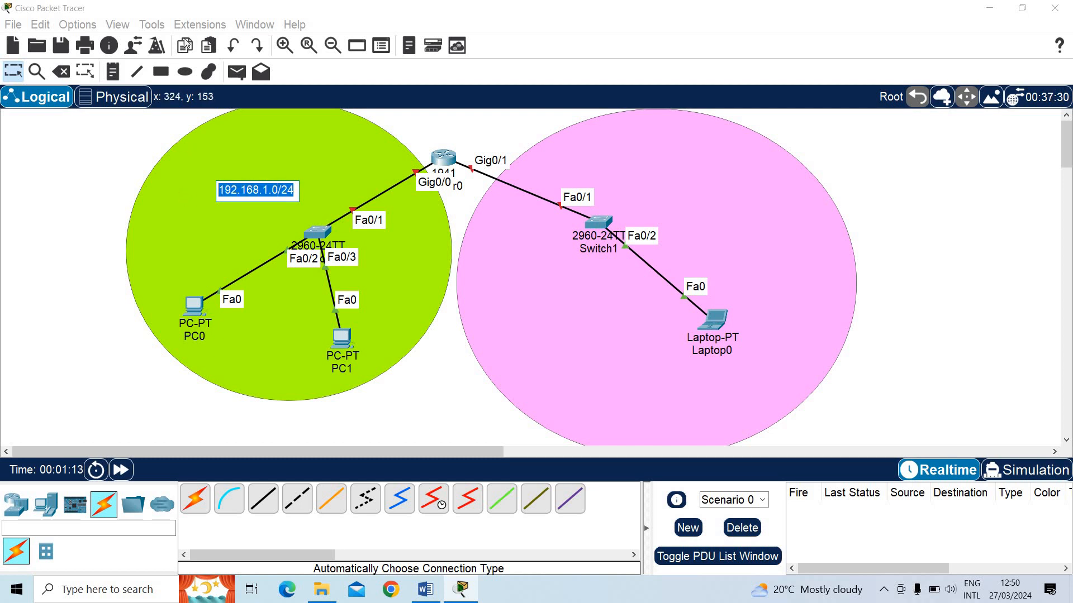
pyautogui.click(113, 73)
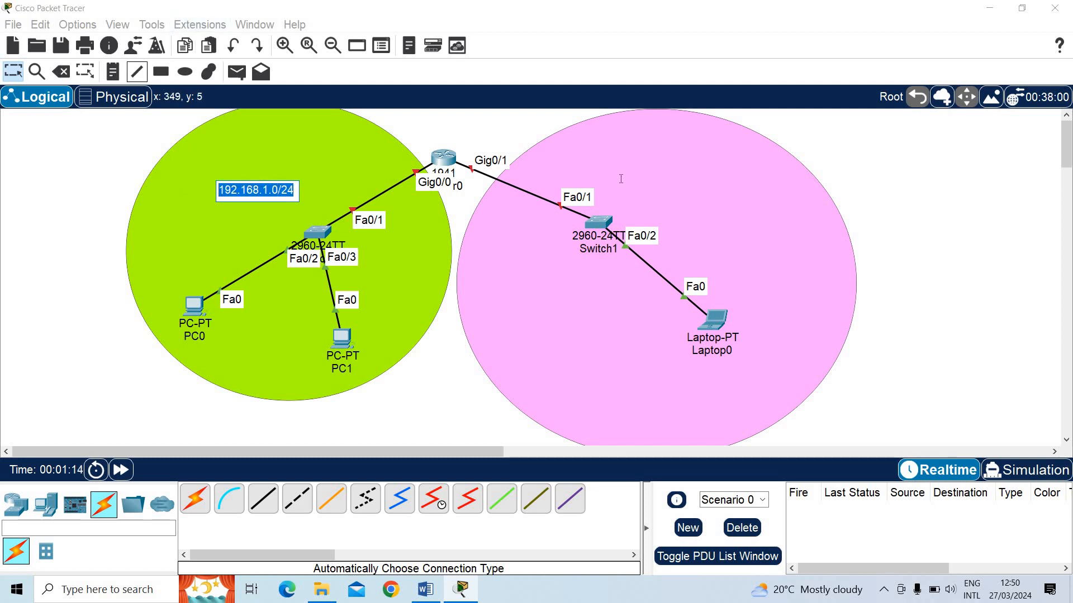
pyautogui.click(671, 182)
pyautogui.hotkey('ctrl', 'v')
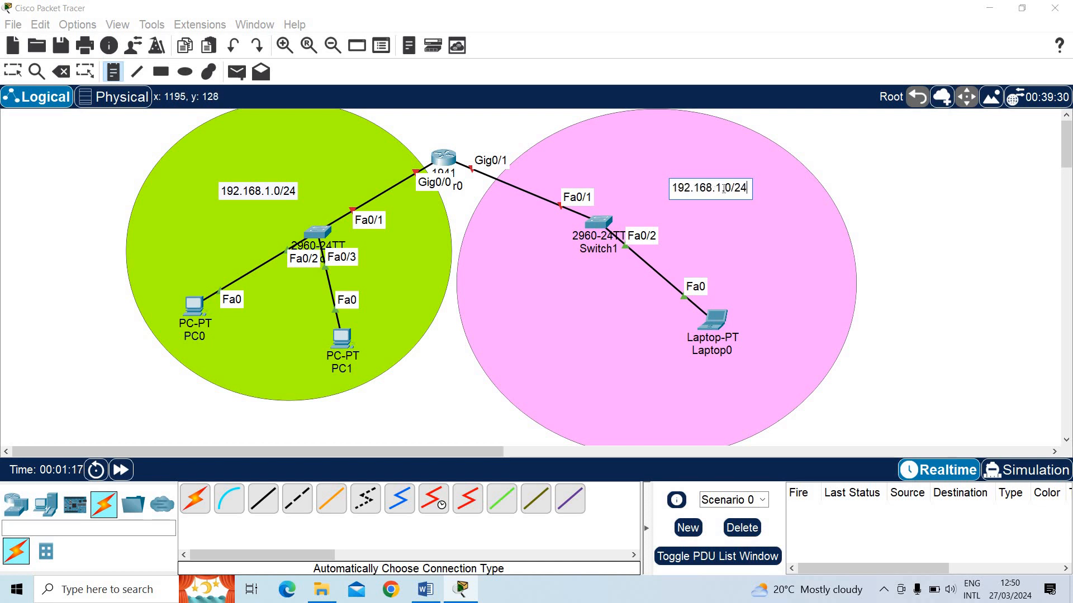
pyautogui.click(724, 188)
pyautogui.press('BackSpace')
pyautogui.write('2')
pyautogui.press('Escape')
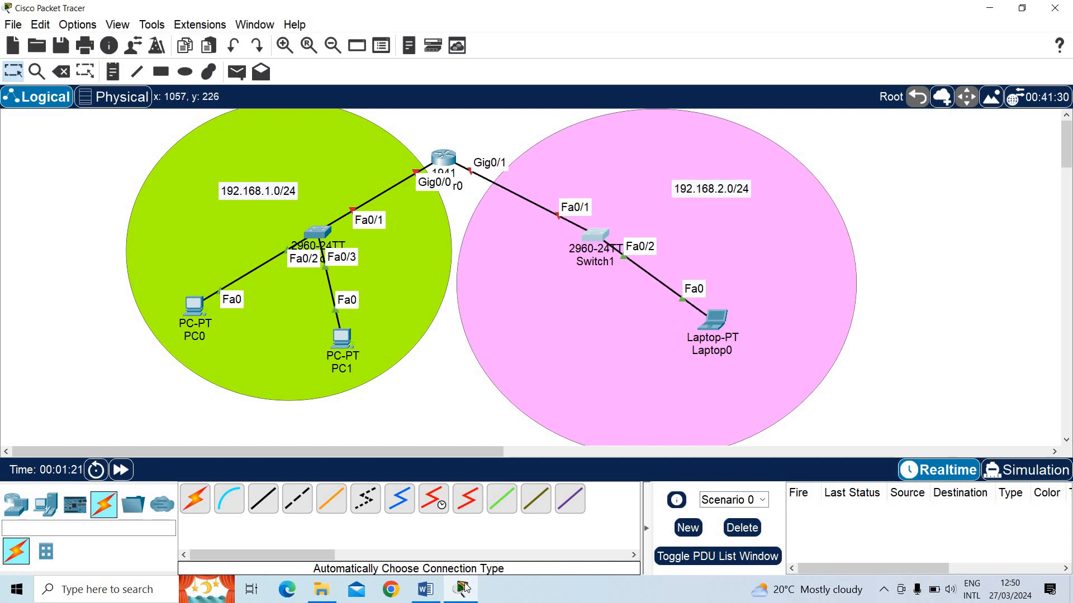
# Check the lab figure in Word, and start a note reading 192.168.1. beside the router's Gig0/0 link in Packet Tracer
pyautogui.click(426, 590)
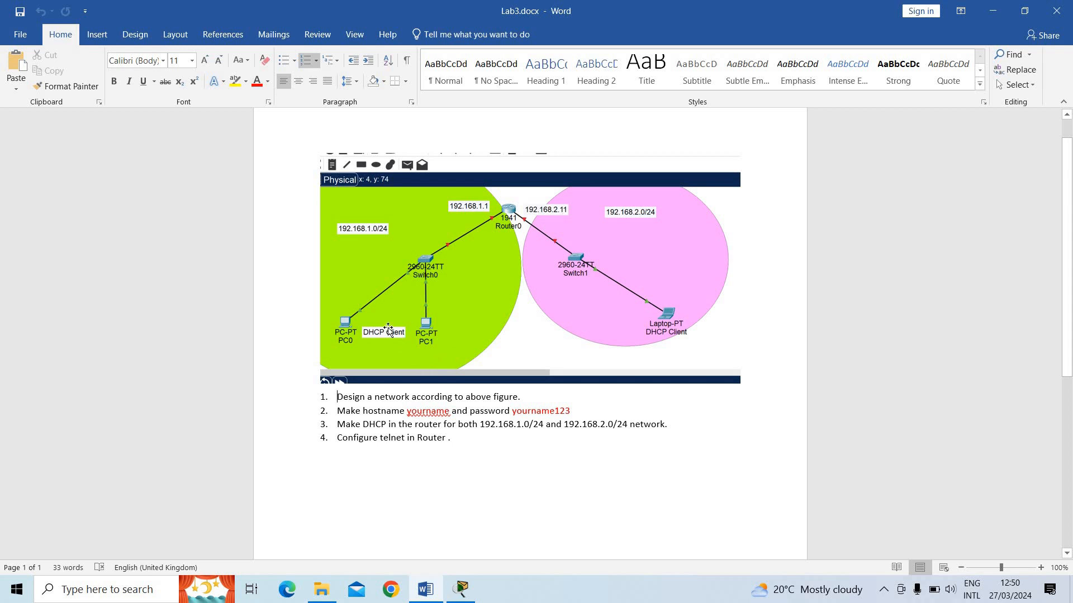
pyautogui.click(993, 11)
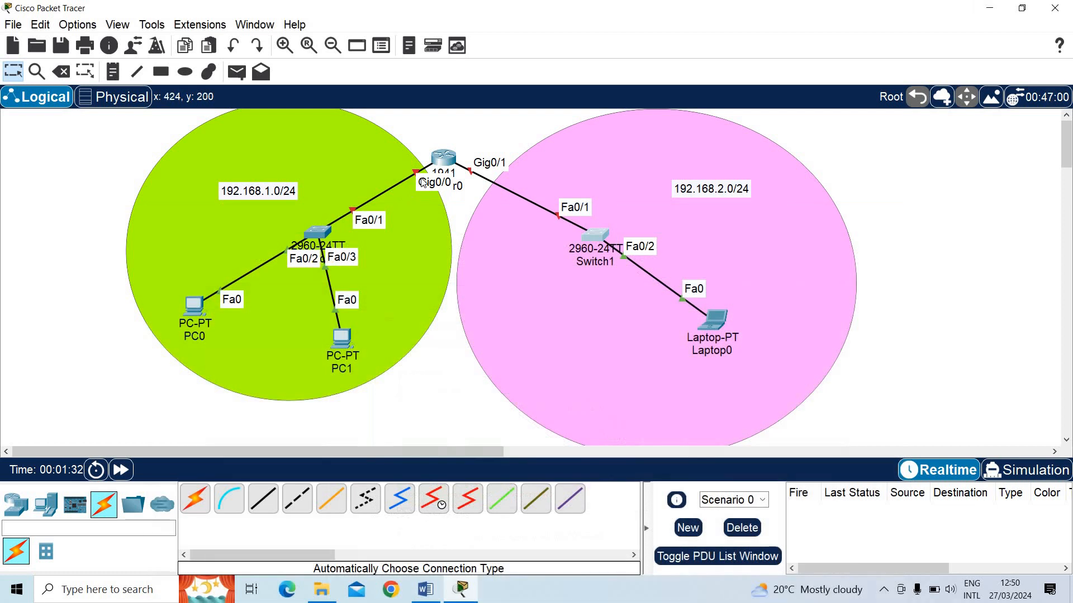
pyautogui.click(112, 72)
pyautogui.click(355, 146)
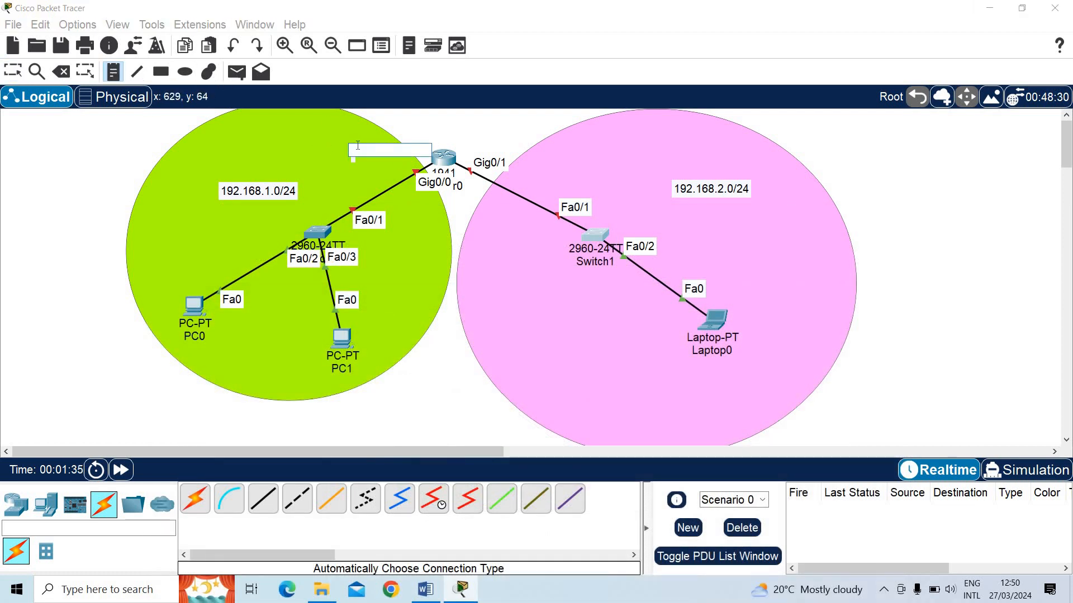
pyautogui.write('192.168.1')
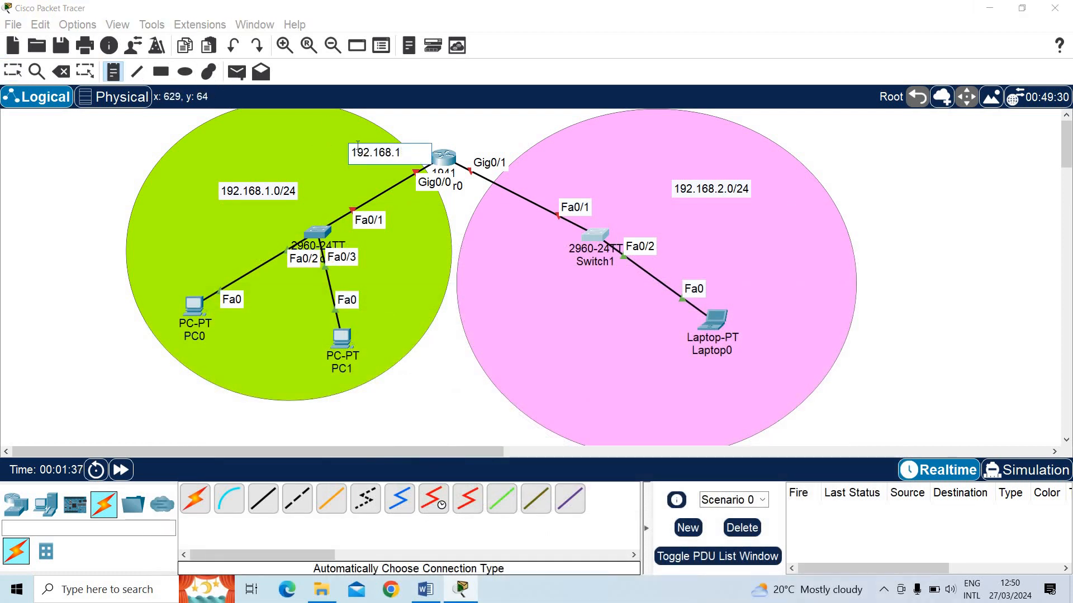
# Recheck the router addresses in the Word lab figure, and complete the Gig0/0 note in Packet Tracer as 192.168.1.1
pyautogui.hotkey('alt', 'Tab')
pyautogui.hotkey('alt', 'Tab')
pyautogui.hotkey('alt', 'Tab')
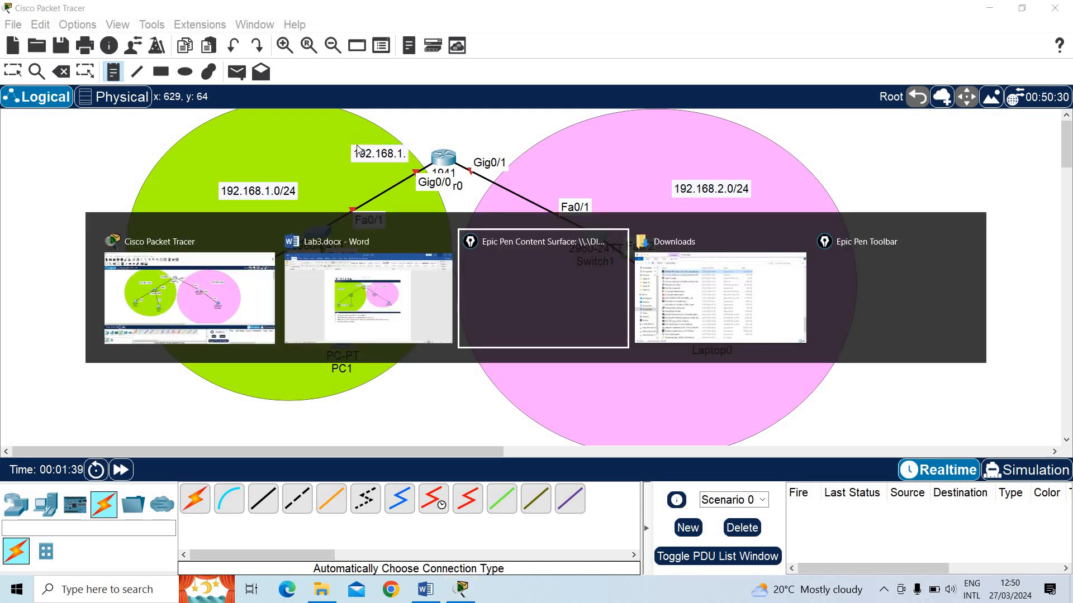
pyautogui.hotkey('alt', 'Tab')
pyautogui.hotkey('alt', 'Tab')
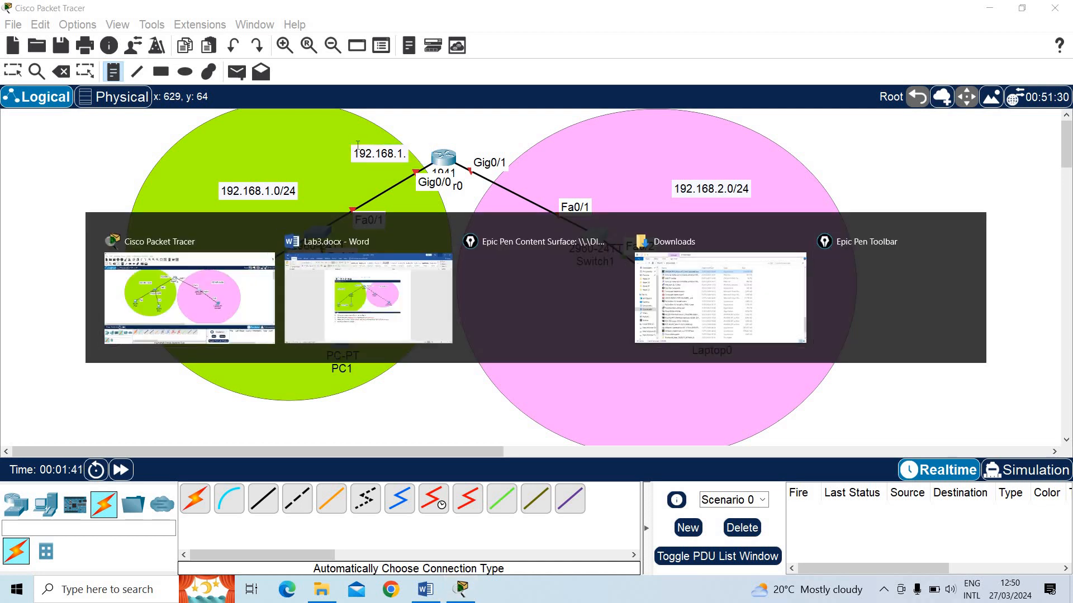
pyautogui.hotkey('alt', 'Tab')
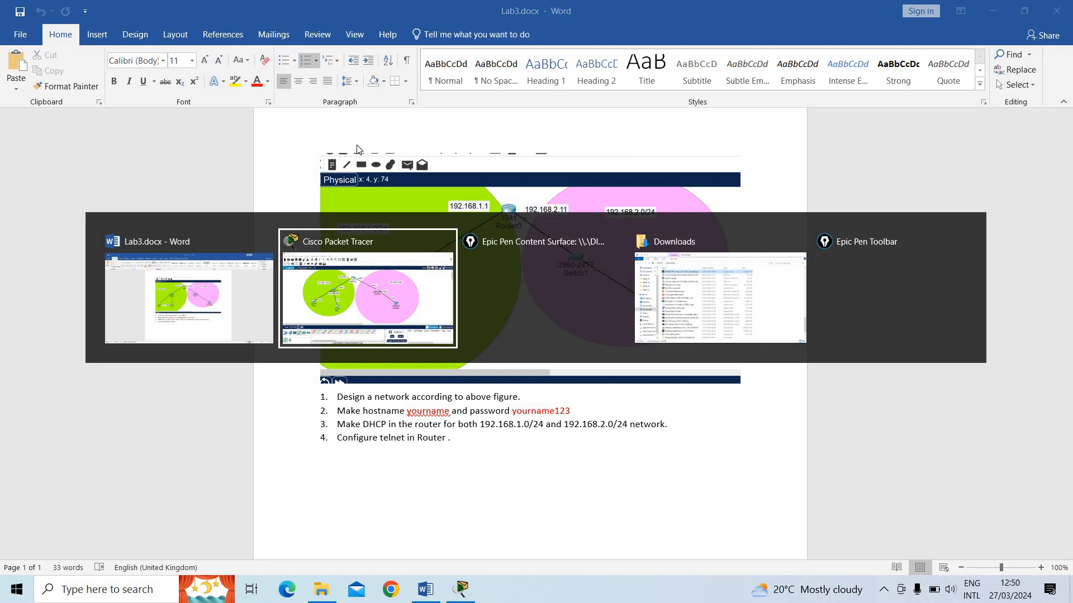
pyautogui.hotkey('alt', 'Tab')
pyautogui.hotkey('alt', 'Tab')
pyautogui.hotkey('alt', 'Tab')
pyautogui.hotkey('alt', 'Tab')
pyautogui.hotkey('alt', 'Tab')
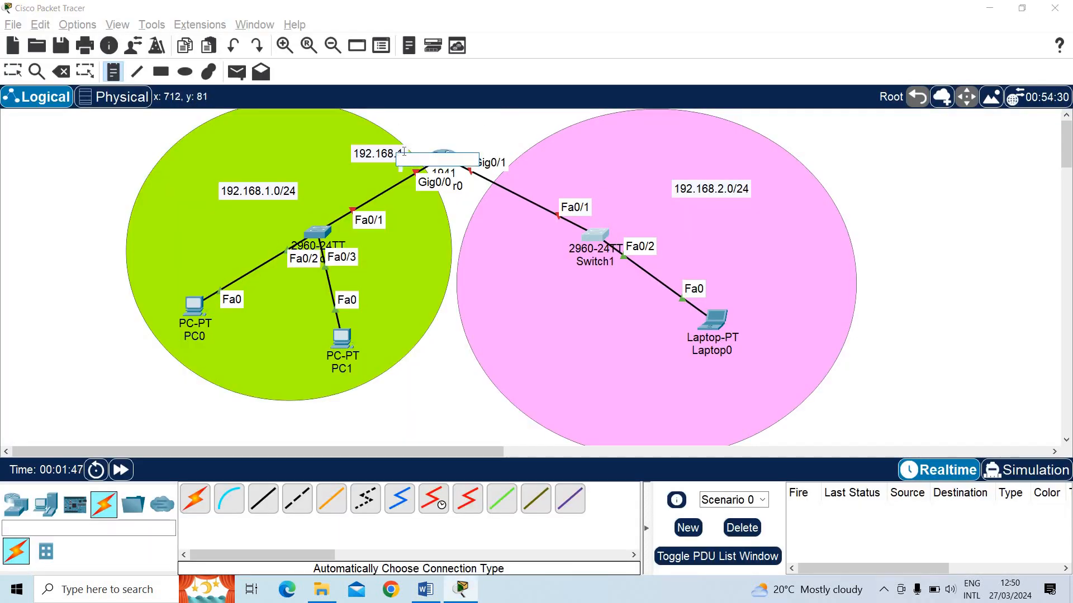
pyautogui.press('Escape')
pyautogui.doubleClick(411, 153)
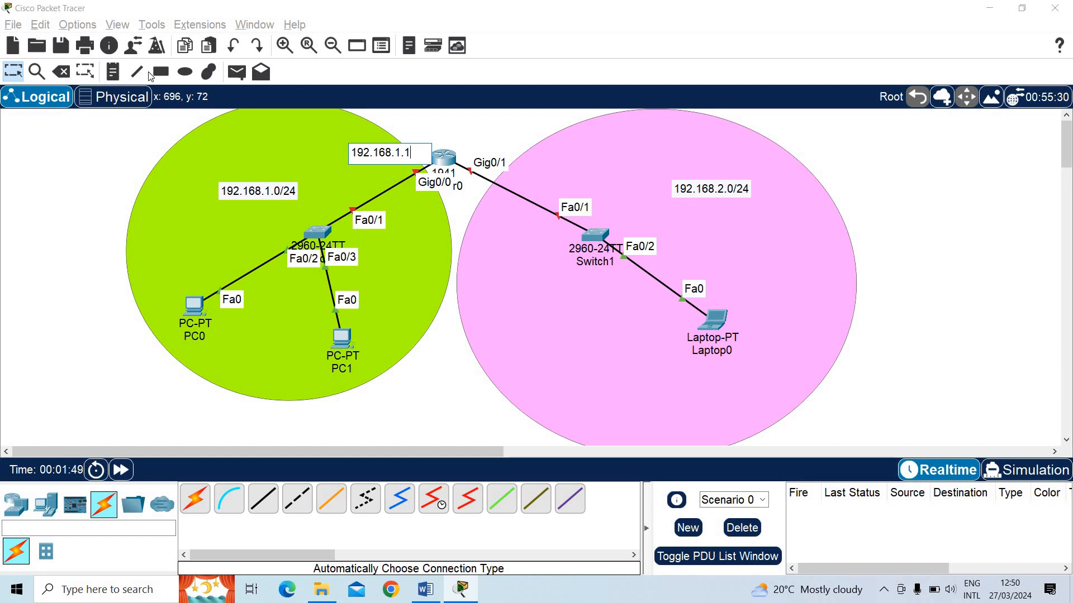
# Add a note reading 192.168.2.11 beside the router's Gig0/1 label
pyautogui.click(112, 71)
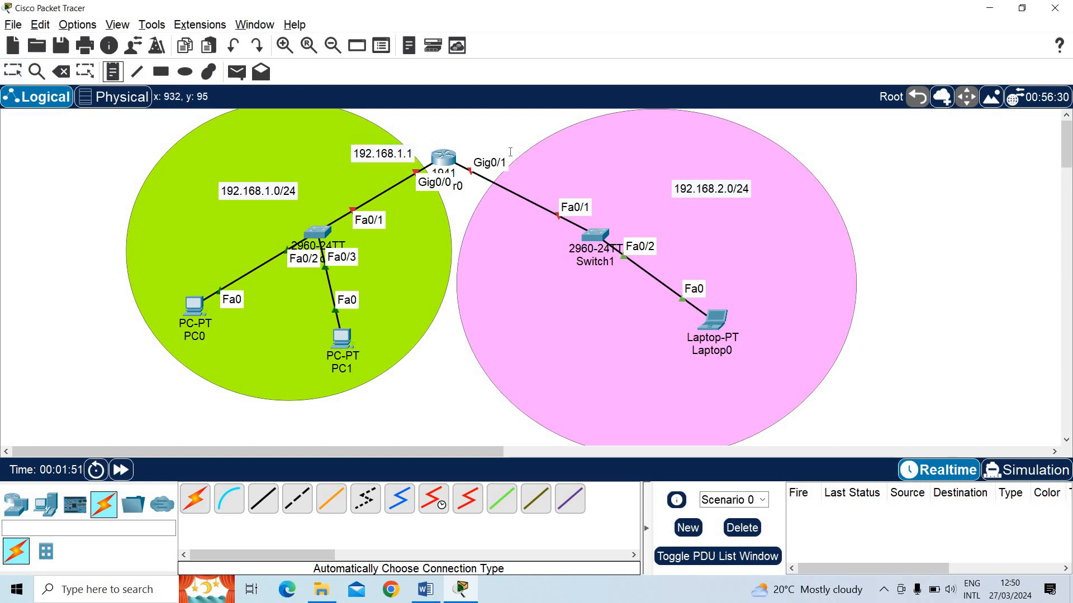
pyautogui.click(510, 152)
pyautogui.write('192.')
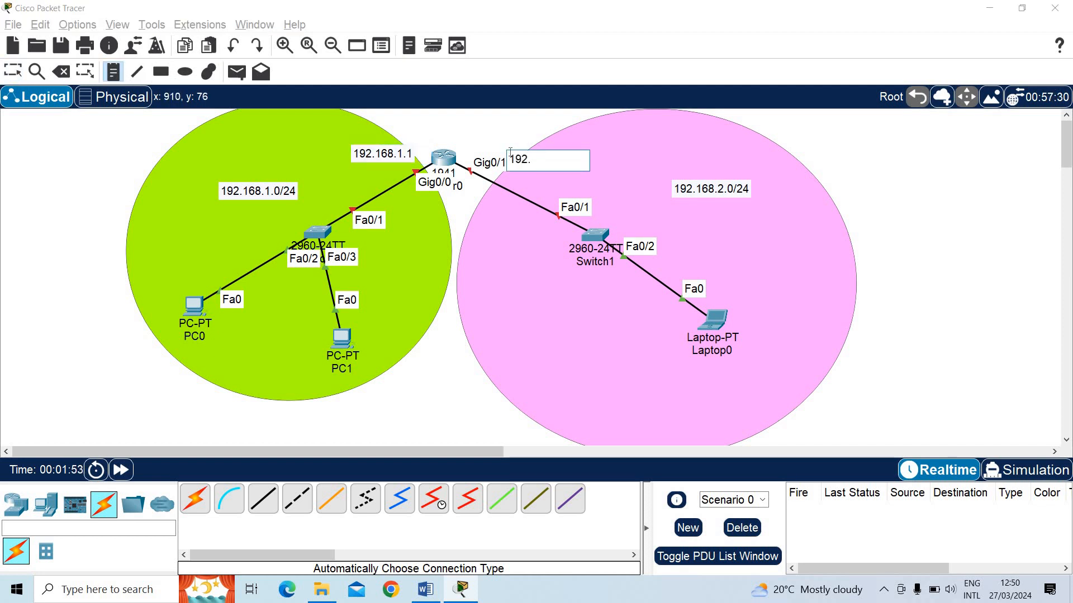
pyautogui.write('168.2.11')
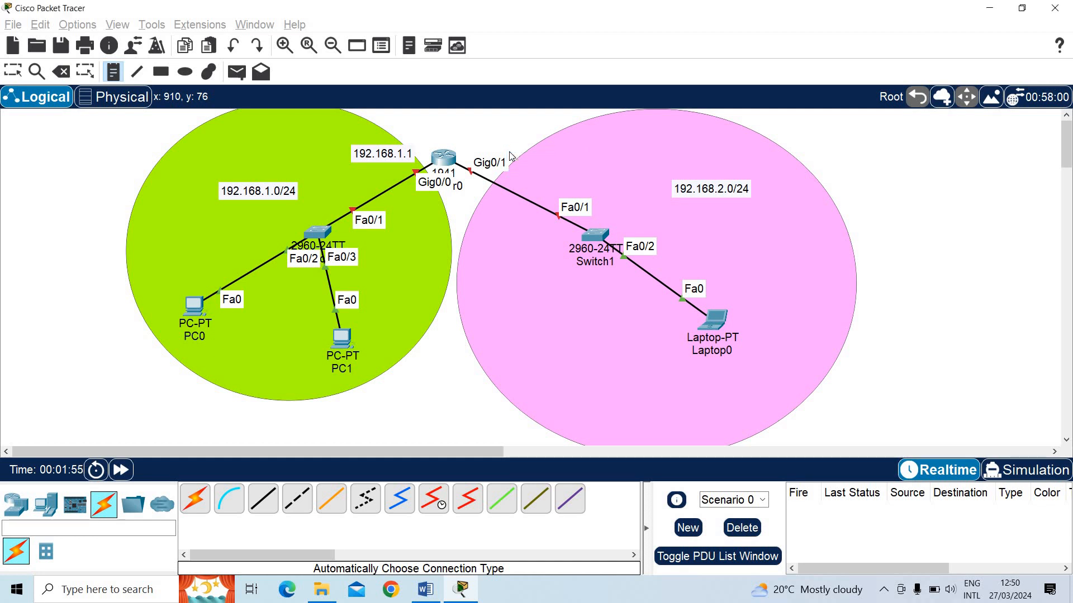
pyautogui.press('Escape')
# Add a note reading DHCP-client between PC0 and PC1 in the green ellipse
pyautogui.click(195, 336)
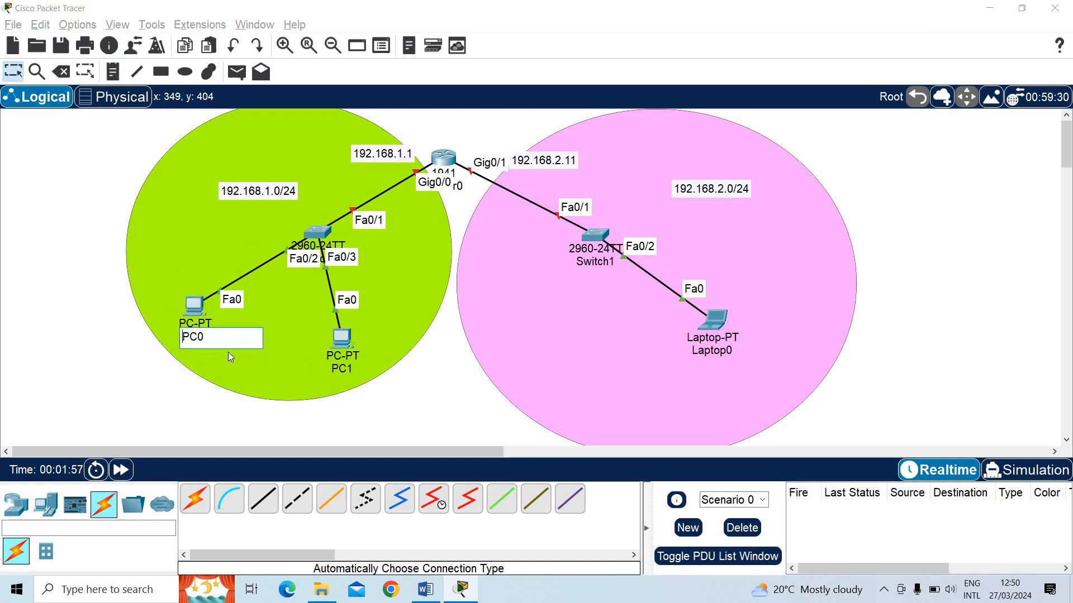
pyautogui.click(130, 198)
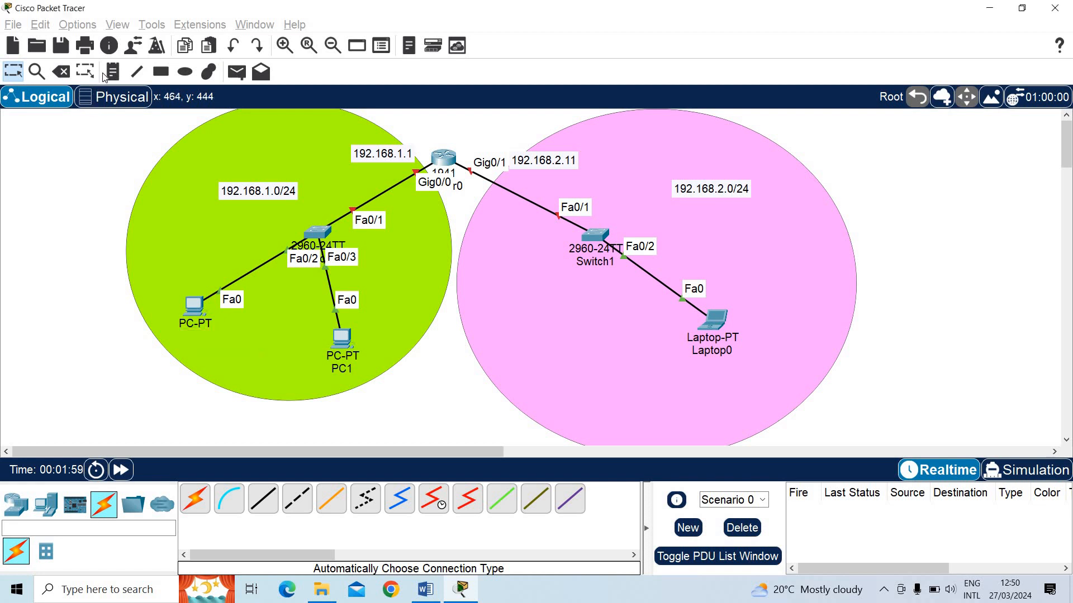
pyautogui.click(112, 71)
pyautogui.click(231, 343)
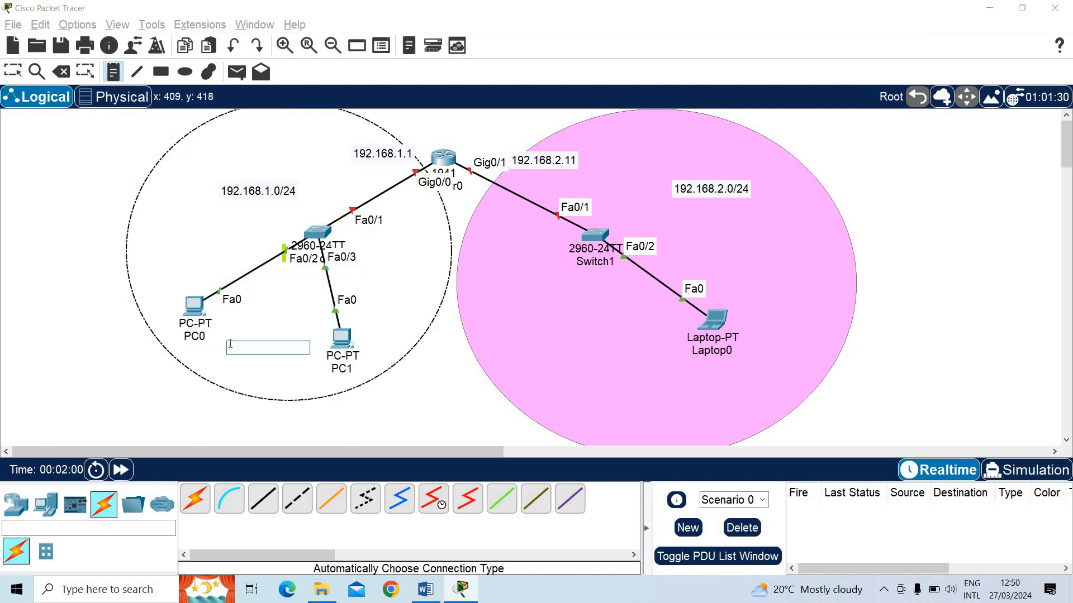
pyautogui.write('DHCP-client')
pyautogui.press('Escape')
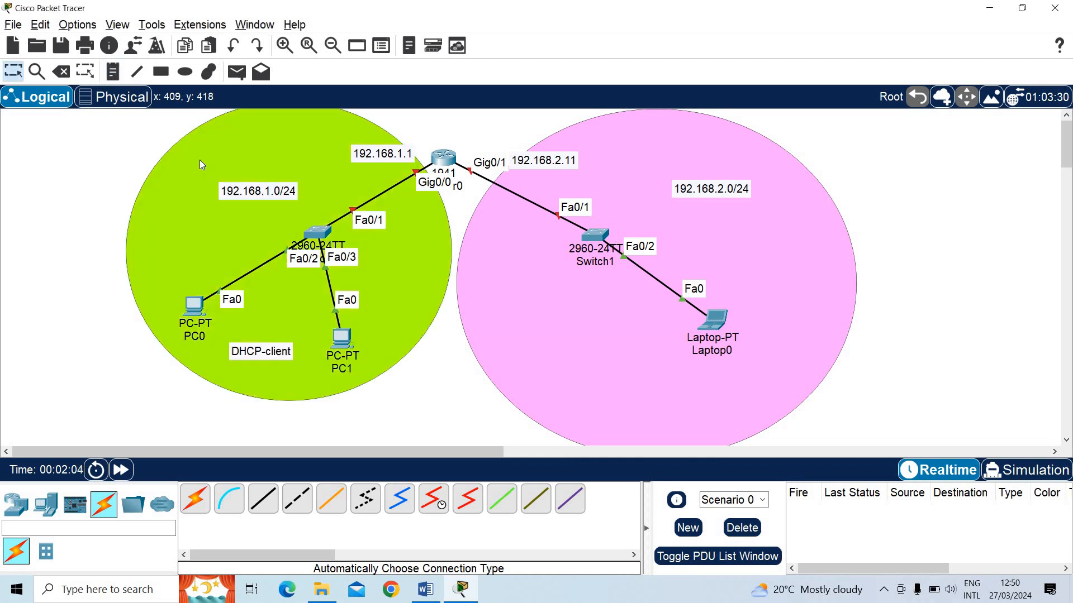
# Add a note reading DHCP-client below Laptop0 in the pink ellipse
pyautogui.press('n')
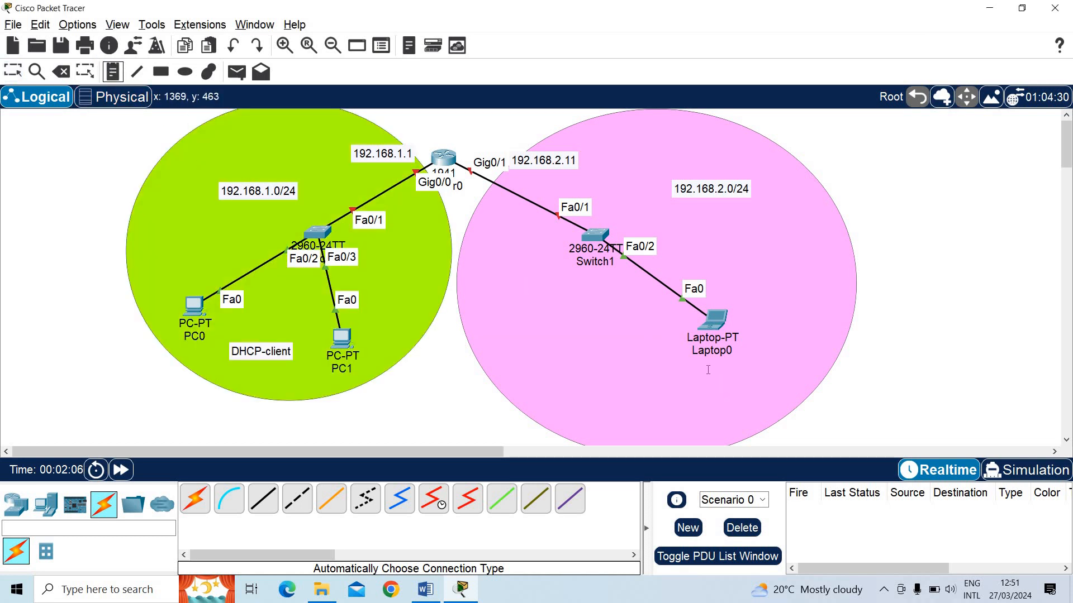
pyautogui.click(706, 372)
pyautogui.write('DHC')
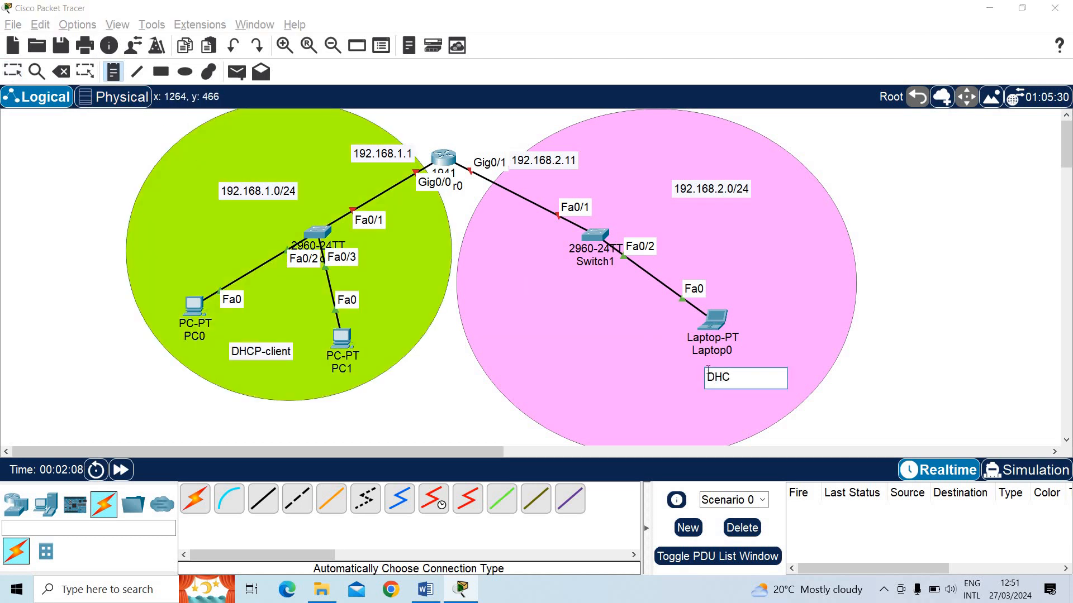
pyautogui.write('P-client')
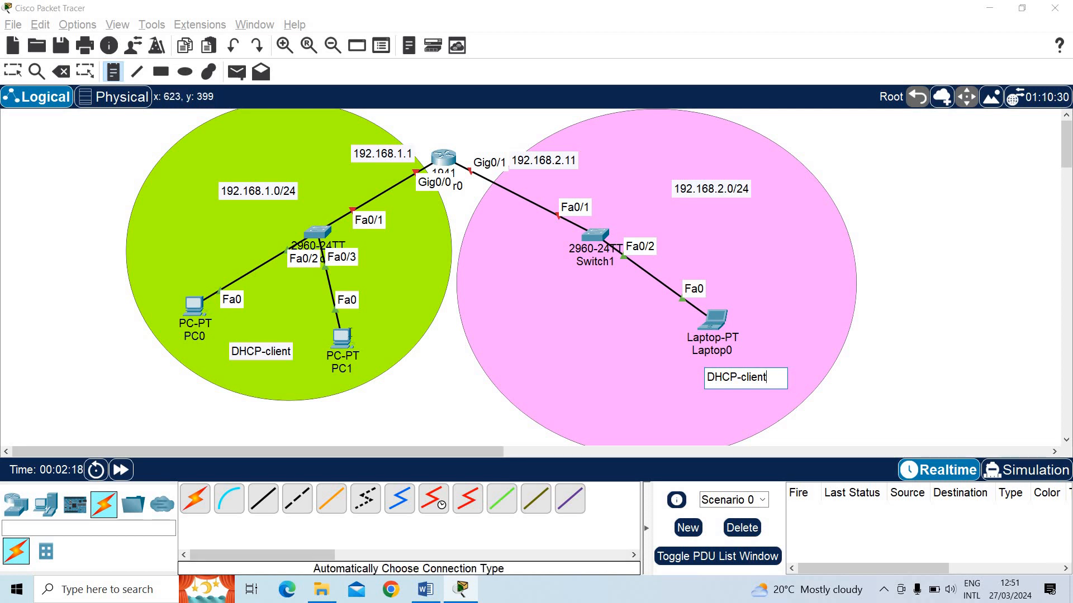
pyautogui.press('Escape')
# Examine the IP Configuration settings of PC0, and close the device window without changing them
pyautogui.click(195, 309)
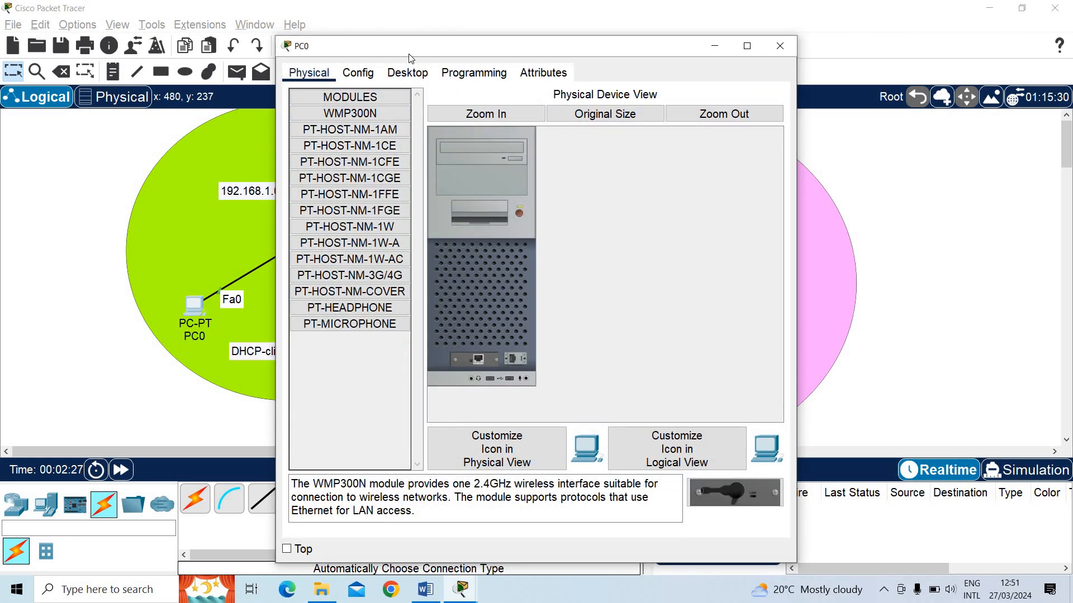
pyautogui.click(407, 73)
pyautogui.moveTo(411, 46); pyautogui.dragTo(771, 98)
pyautogui.click(808, 176)
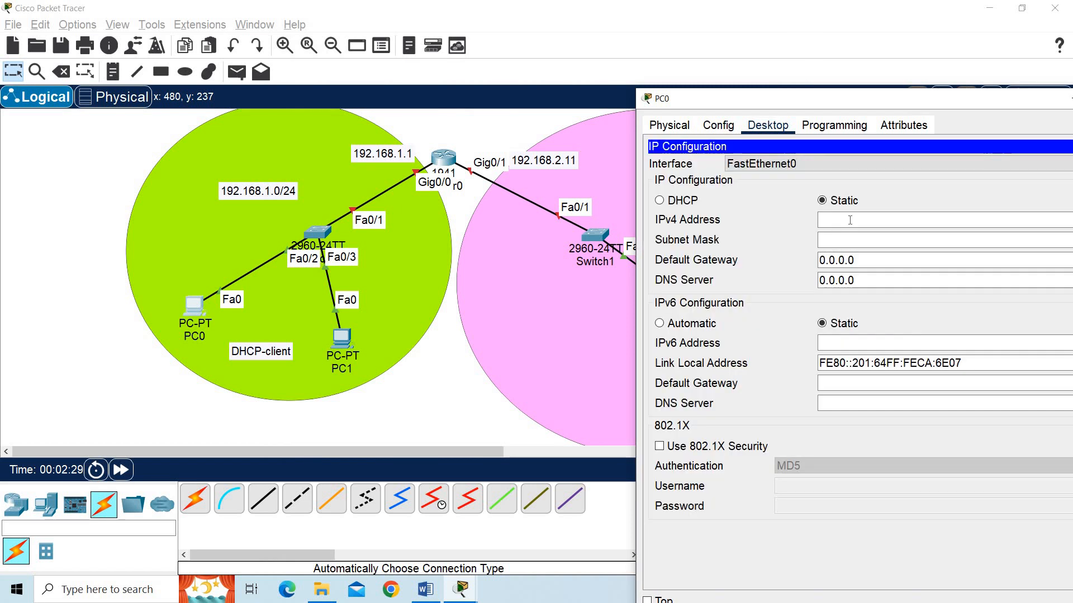
pyautogui.click(850, 220)
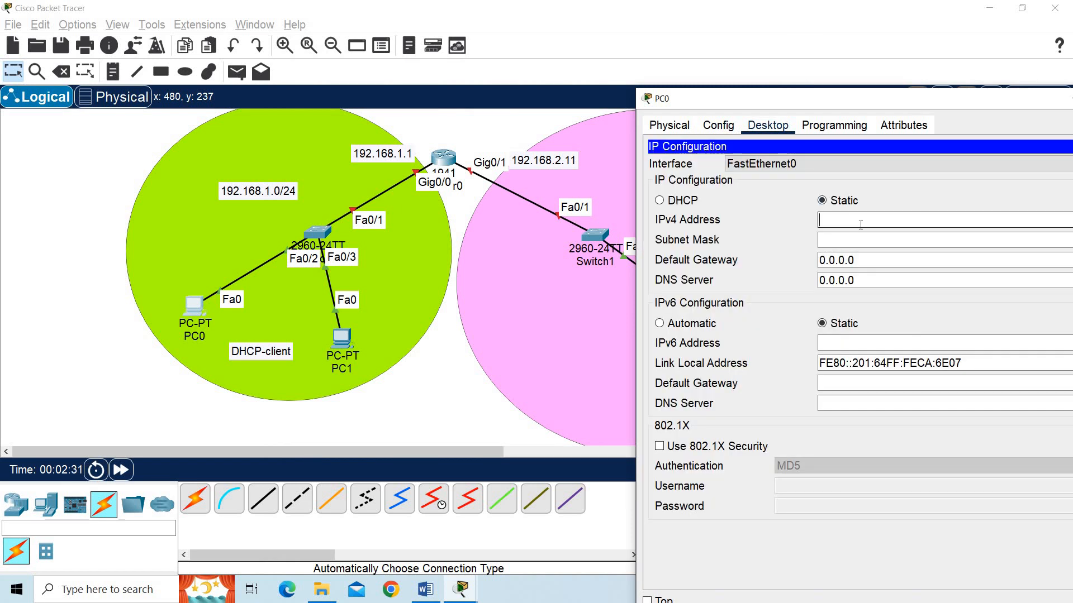
pyautogui.moveTo(774, 103); pyautogui.dragTo(553, 116)
pyautogui.click(914, 158)
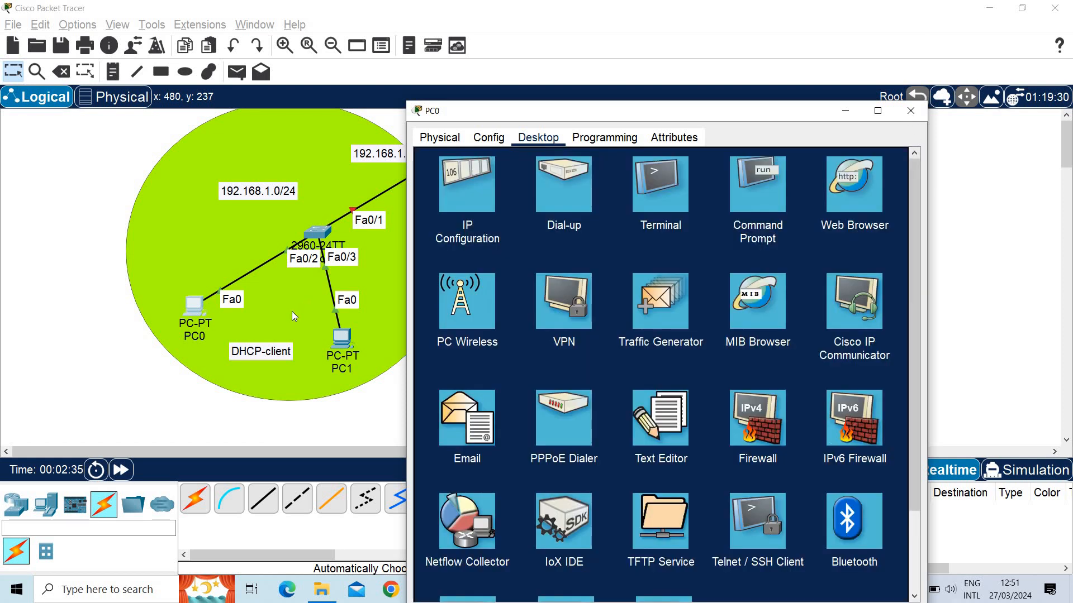
pyautogui.click(918, 111)
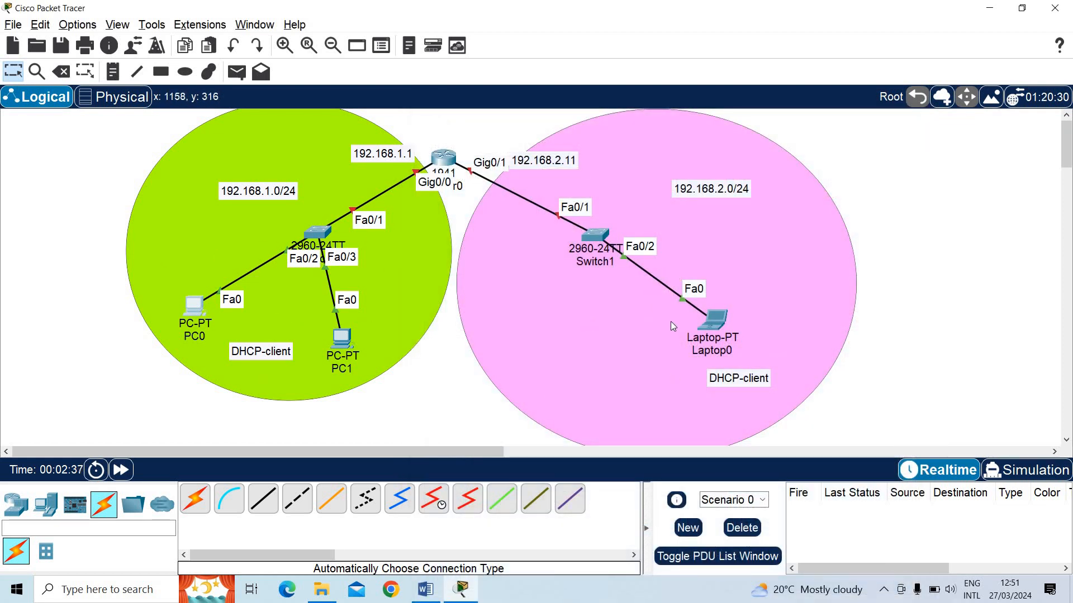
# Open Router0's CLI, answer no to the initial configuration dialog, and enter privileged mode with enable
pyautogui.click(444, 158)
pyautogui.click(395, 73)
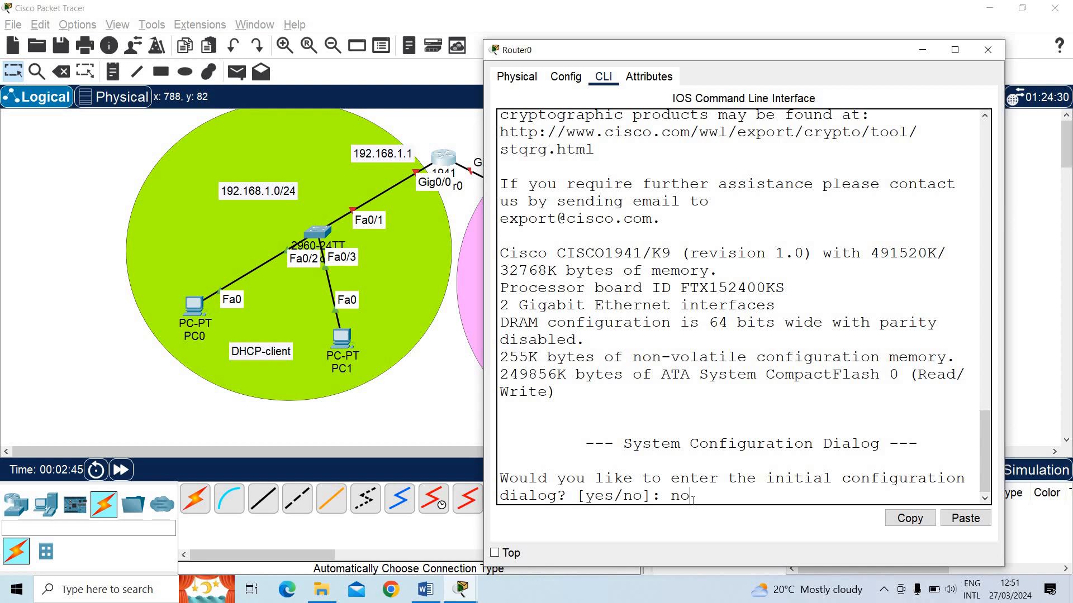
pyautogui.press('Return')
pyautogui.press('Return')
pyautogui.write('enabl')
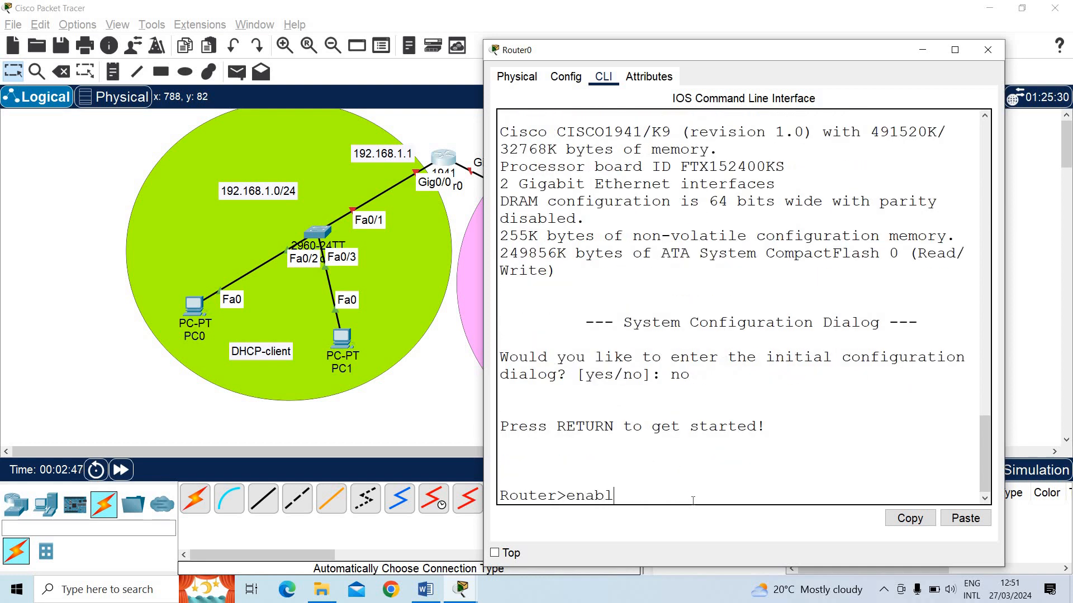
pyautogui.write('e')
pyautogui.press('Return')
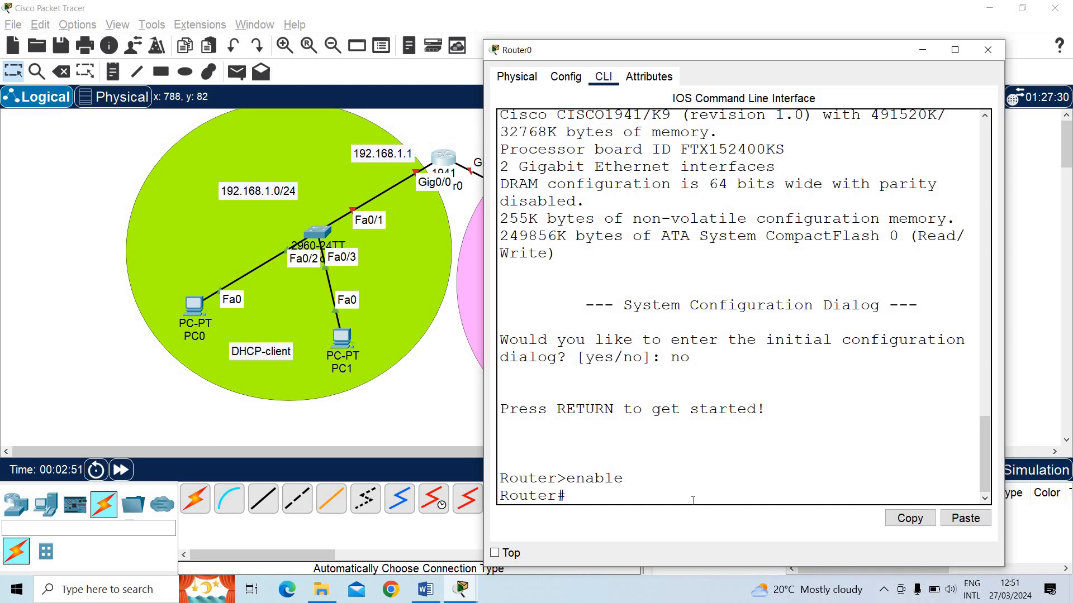
# Enter Router0's global configuration mode with configure terminal
pyautogui.write('conf')
pyautogui.press('Tab')
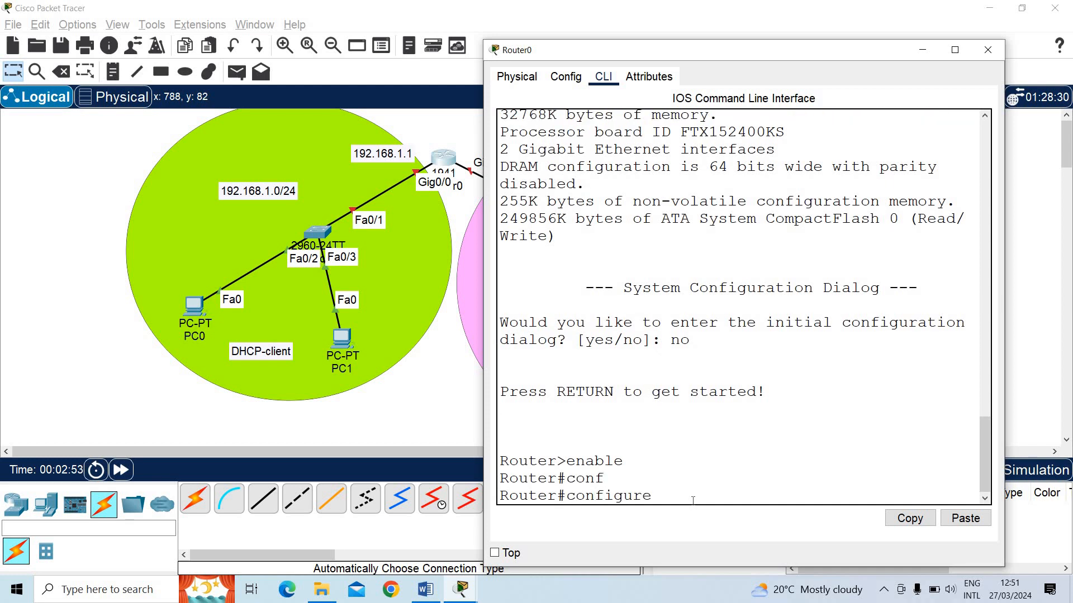
pyautogui.write('tere')
pyautogui.press('Tab')
pyautogui.press('Return')
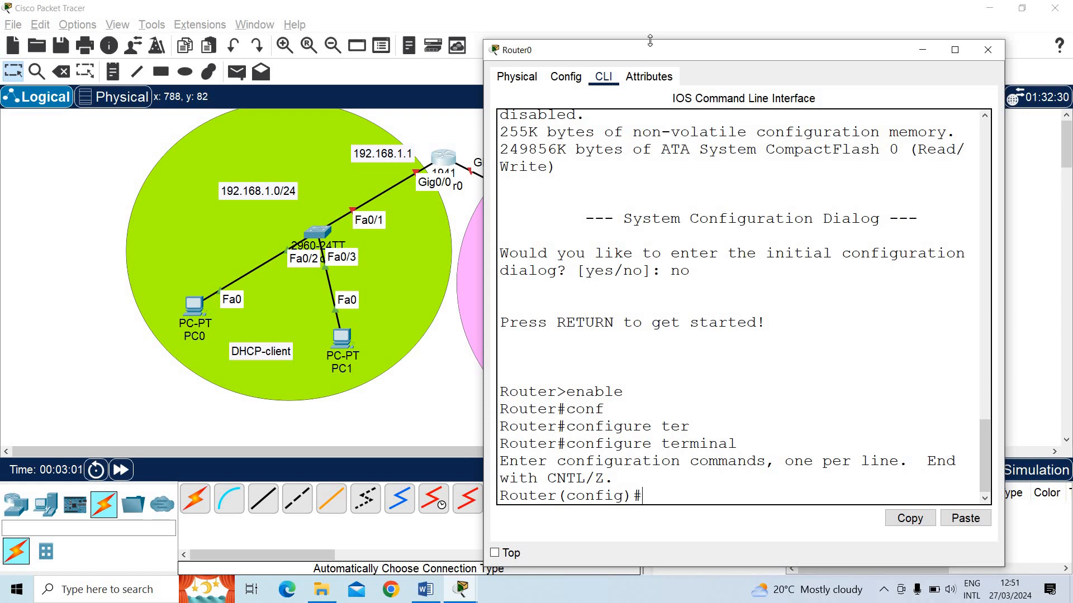
# Assign the address 192.168.1.1 with mask 255.255.255.0 to Router0's interface gig0/0
pyautogui.moveTo(642, 50); pyautogui.dragTo(837, 44)
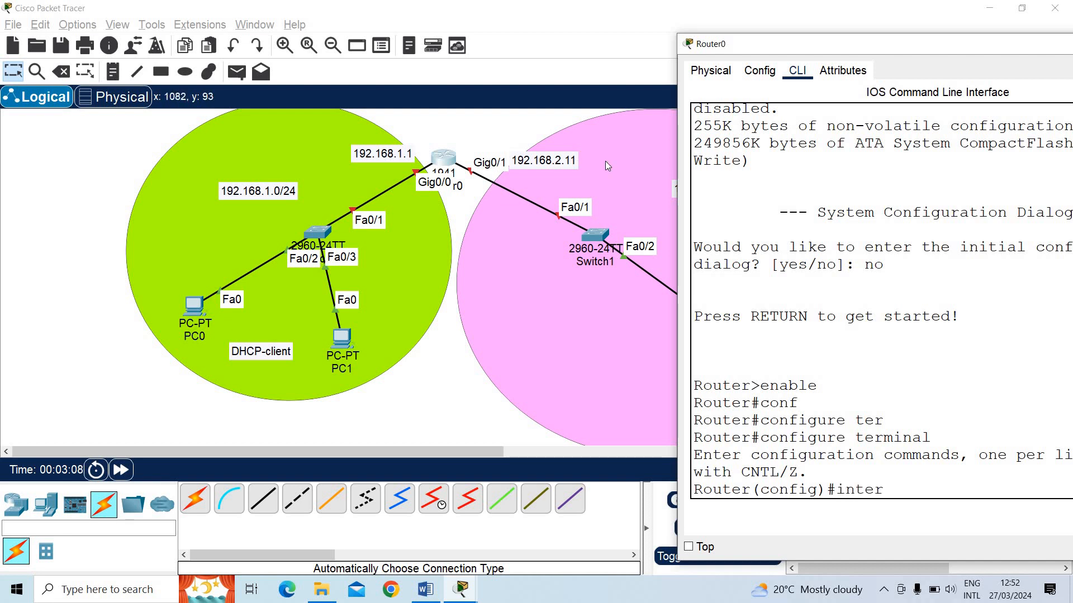
pyautogui.write('face gig0/0')
pyautogui.press('Return')
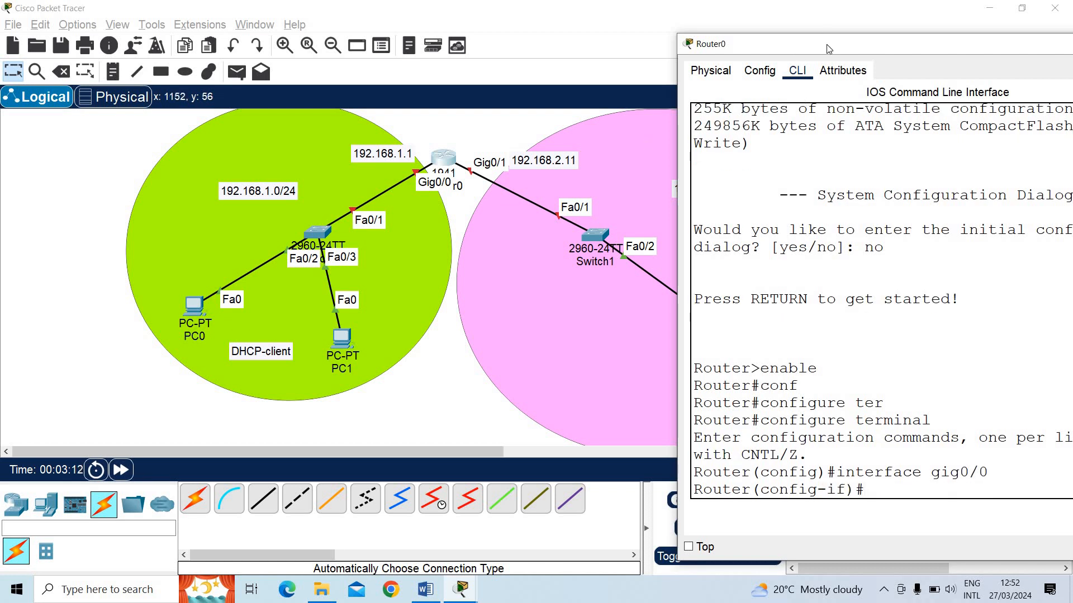
pyautogui.moveTo(810, 44); pyautogui.dragTo(764, 45)
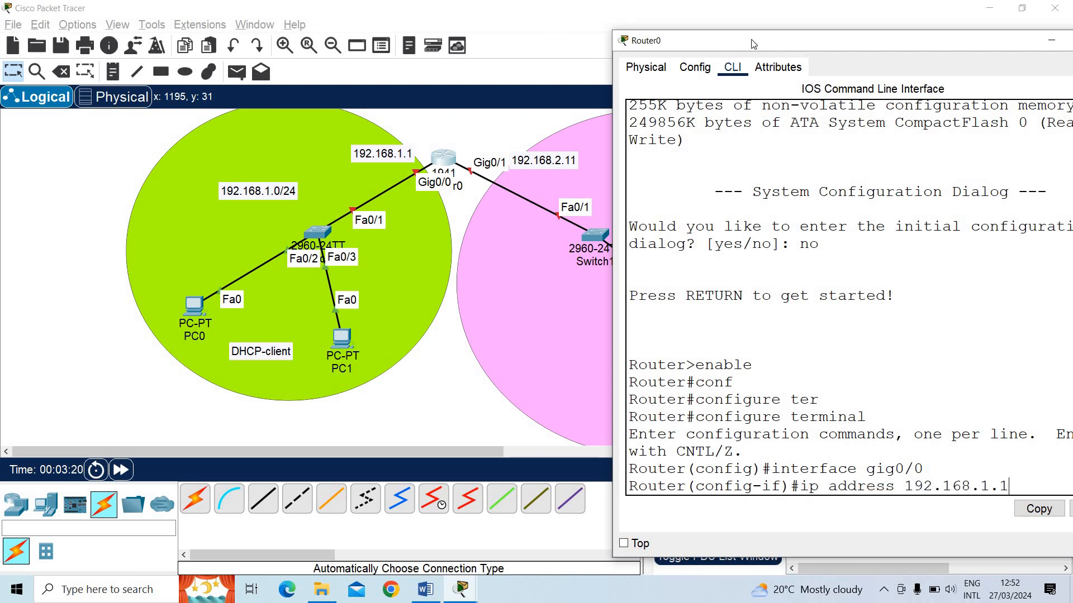
pyautogui.moveTo(776, 43); pyautogui.dragTo(584, 51)
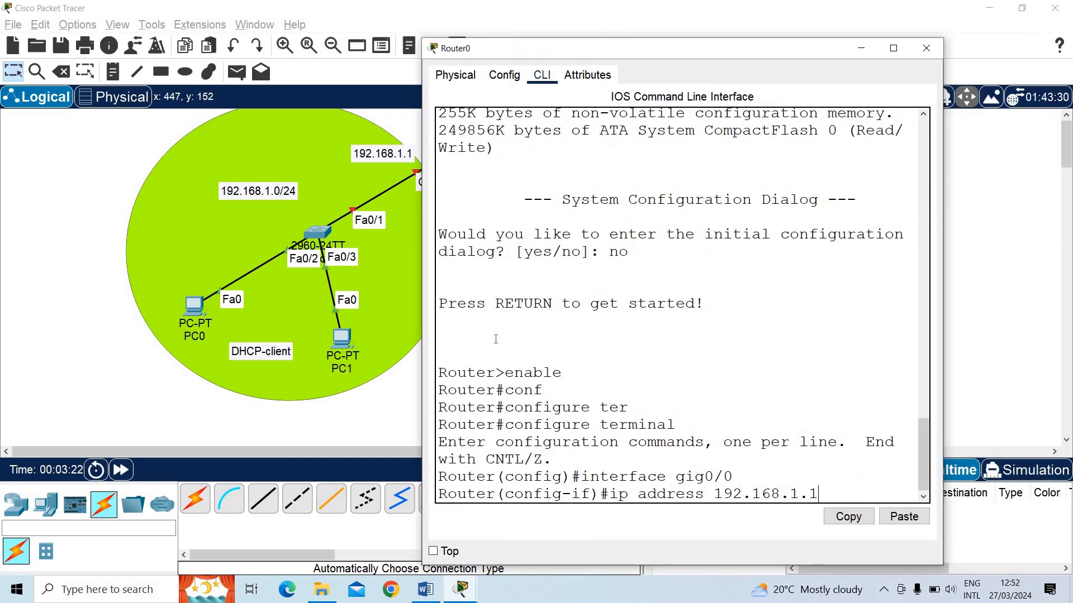
pyautogui.write('.2')
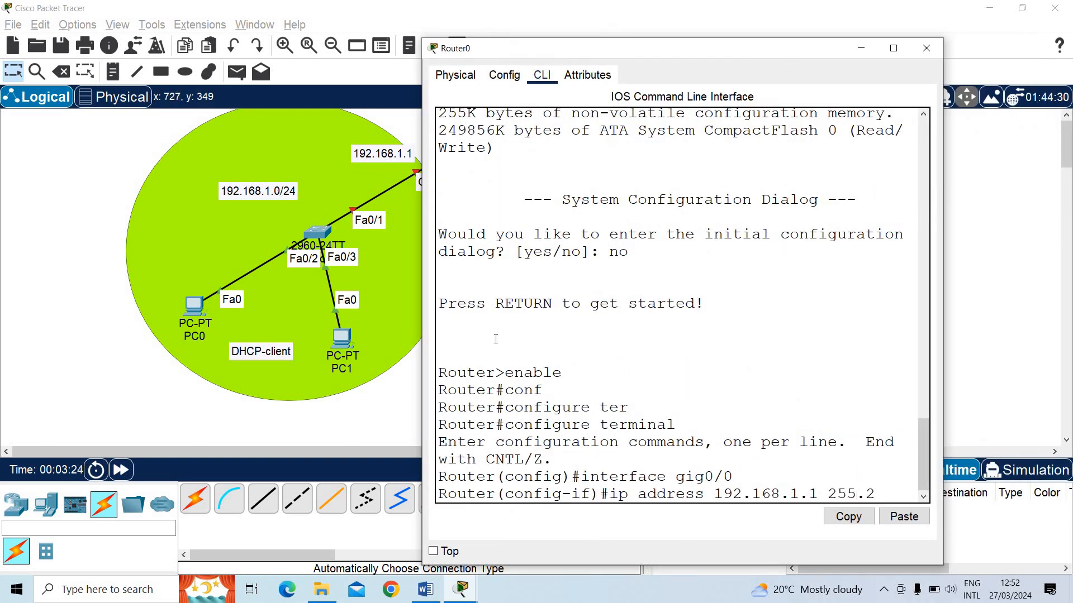
pyautogui.write('55.255.0')
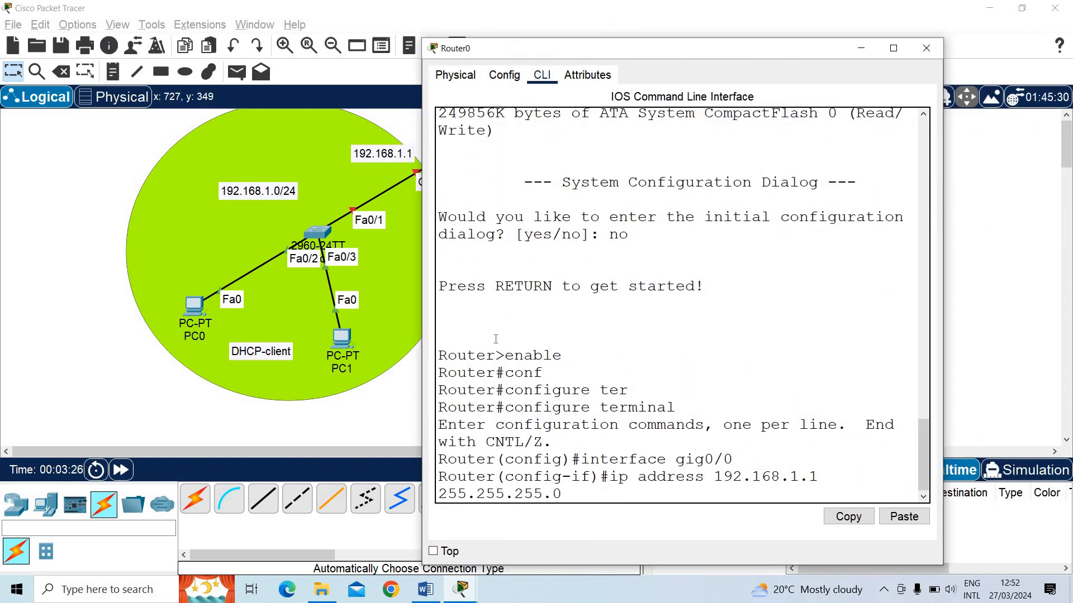
pyautogui.press('Return')
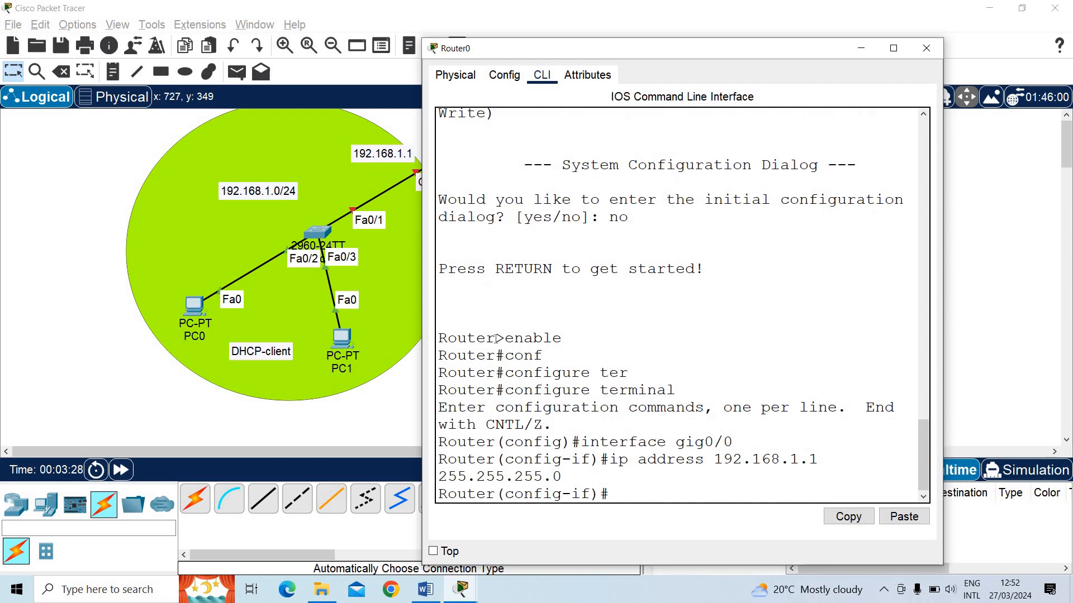
# Exit interface and global configuration modes to return to Router0's privileged mode
pyautogui.moveTo(696, 53); pyautogui.dragTo(845, 51)
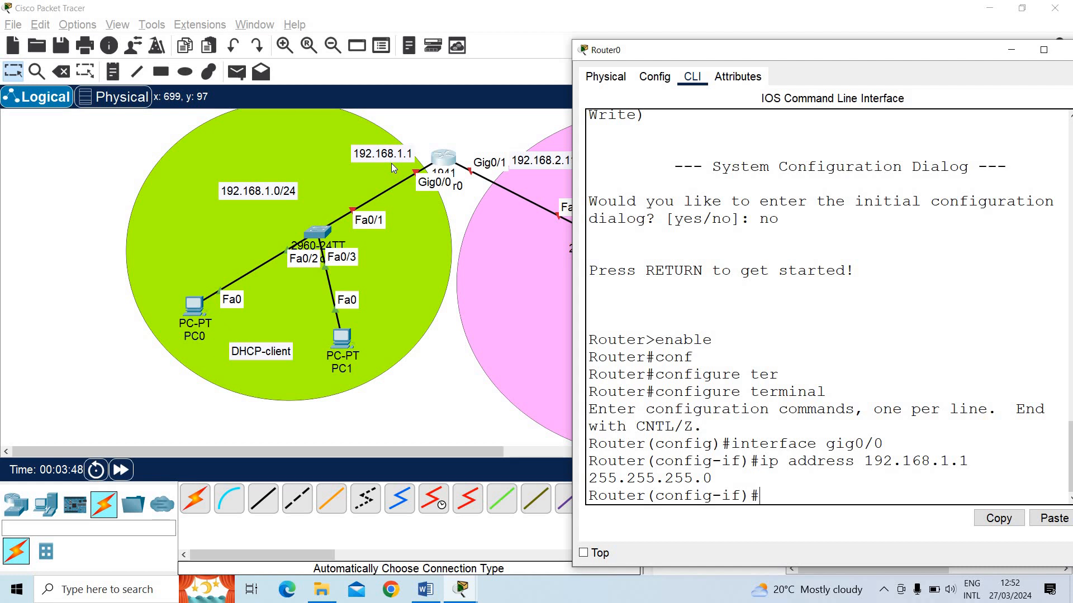
pyautogui.write('exit')
pyautogui.press('Return')
pyautogui.moveTo(707, 55); pyautogui.dragTo(562, 46)
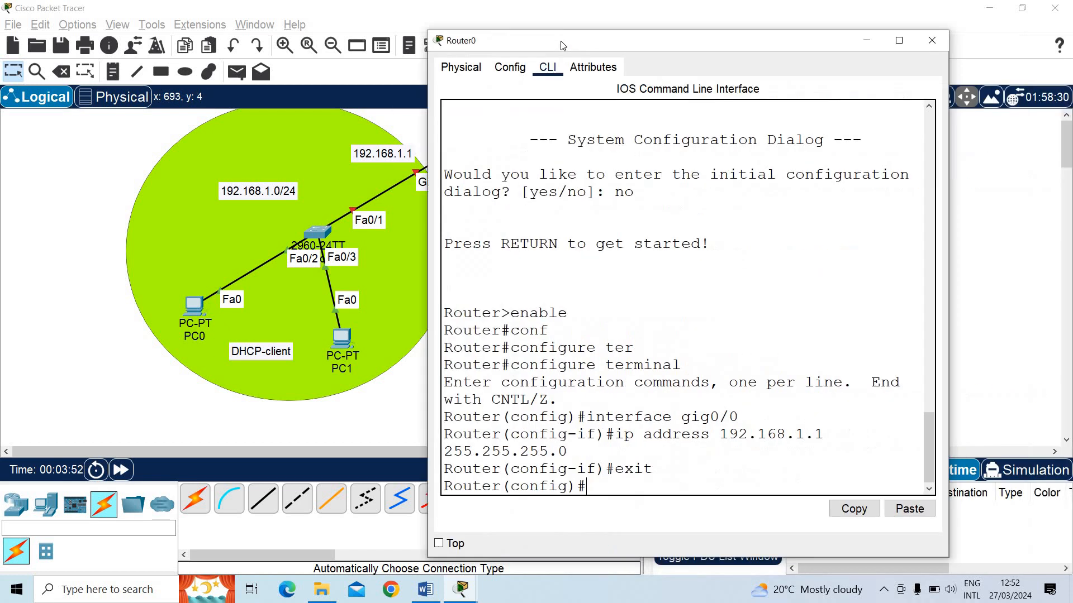
pyautogui.write('exut')
pyautogui.press('Return')
pyautogui.write('ex')
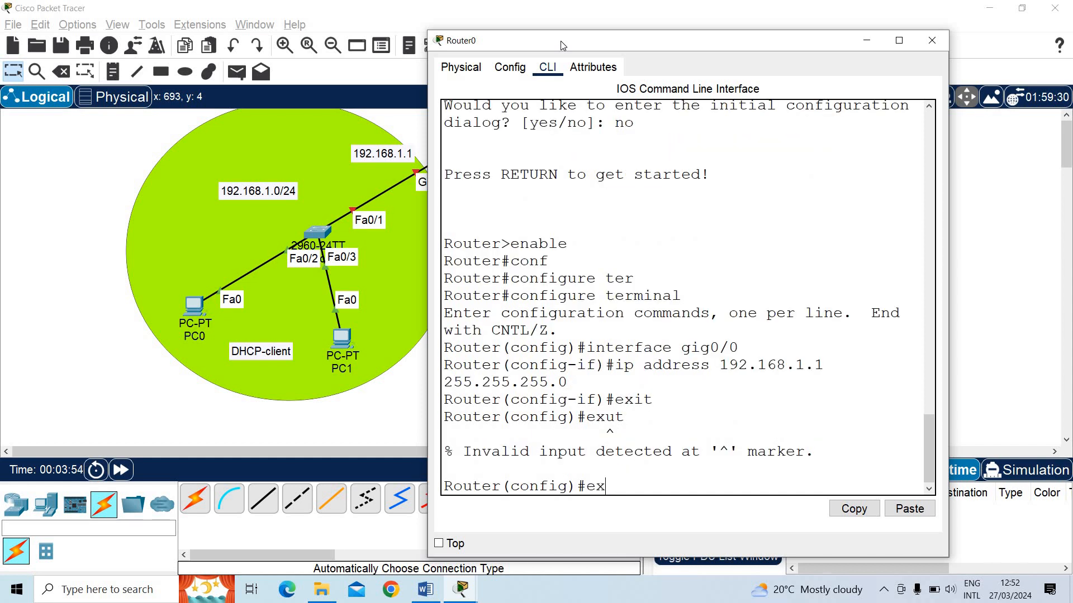
pyautogui.write('it')
pyautogui.press('Return')
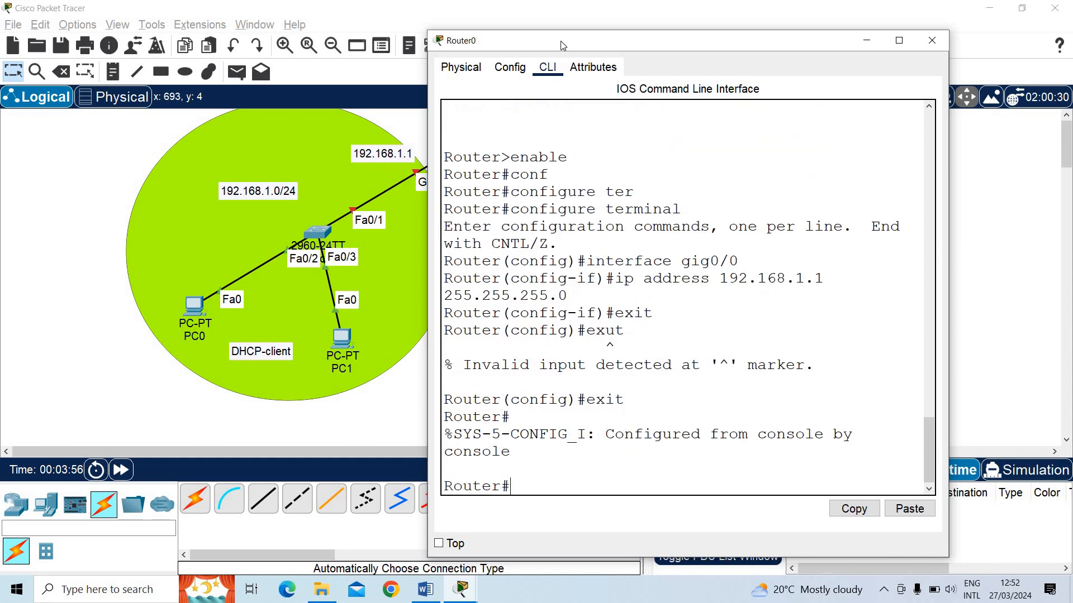
# List Router0's interfaces with show ip interface brief, and maximize the device window
pyautogui.write('show')
pyautogui.press('BackSpace')
pyautogui.write('w ip interface')
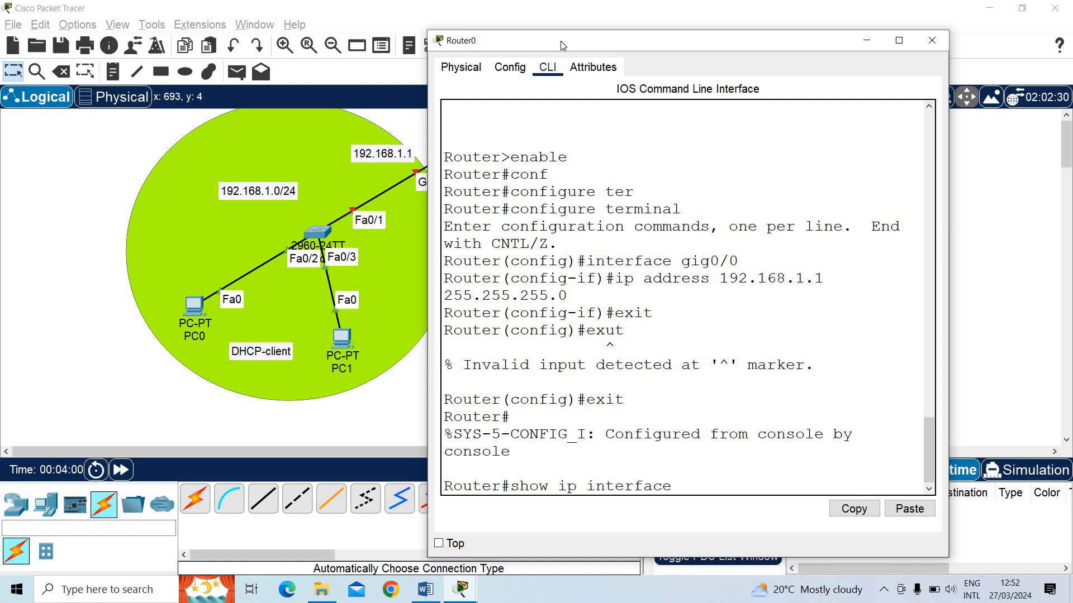
pyautogui.write(' brief')
pyautogui.press('Return')
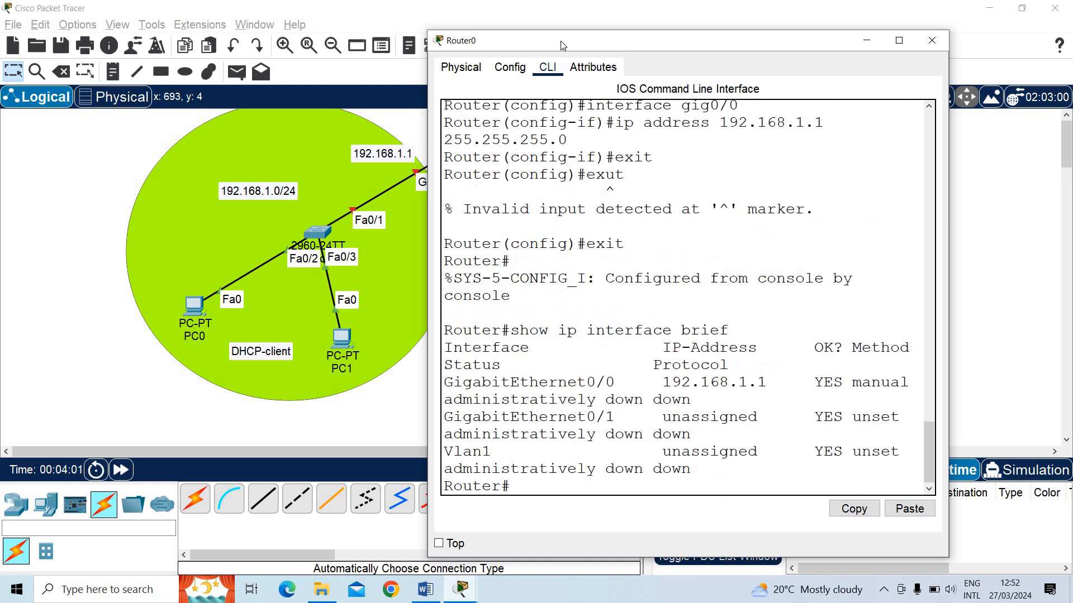
pyautogui.doubleClick(602, 48)
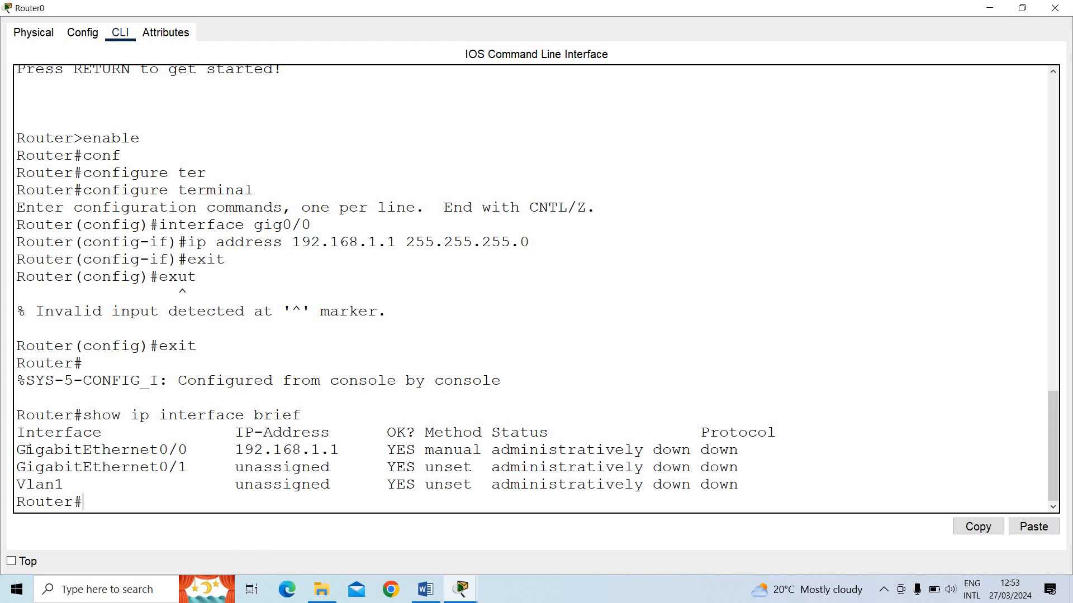
# Examine the GigabitEthernet0/0 row's IP address, method and status against the ip address command entered for it
pyautogui.moveTo(17, 450); pyautogui.dragTo(198, 450)
pyautogui.moveTo(17, 467); pyautogui.dragTo(343, 449)
pyautogui.click(239, 451)
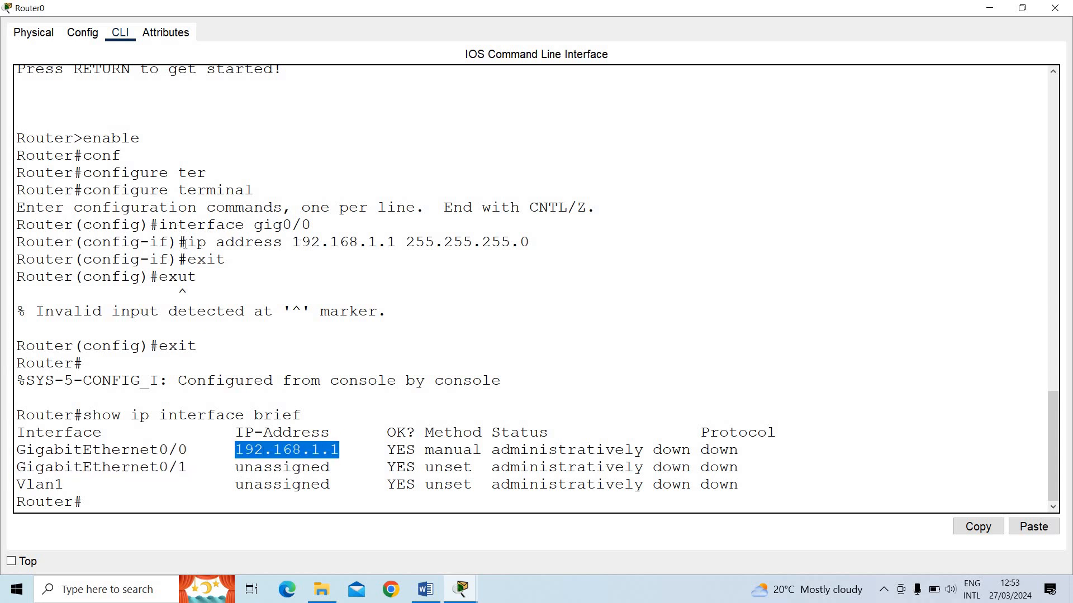
pyautogui.moveTo(186, 242); pyautogui.dragTo(530, 244)
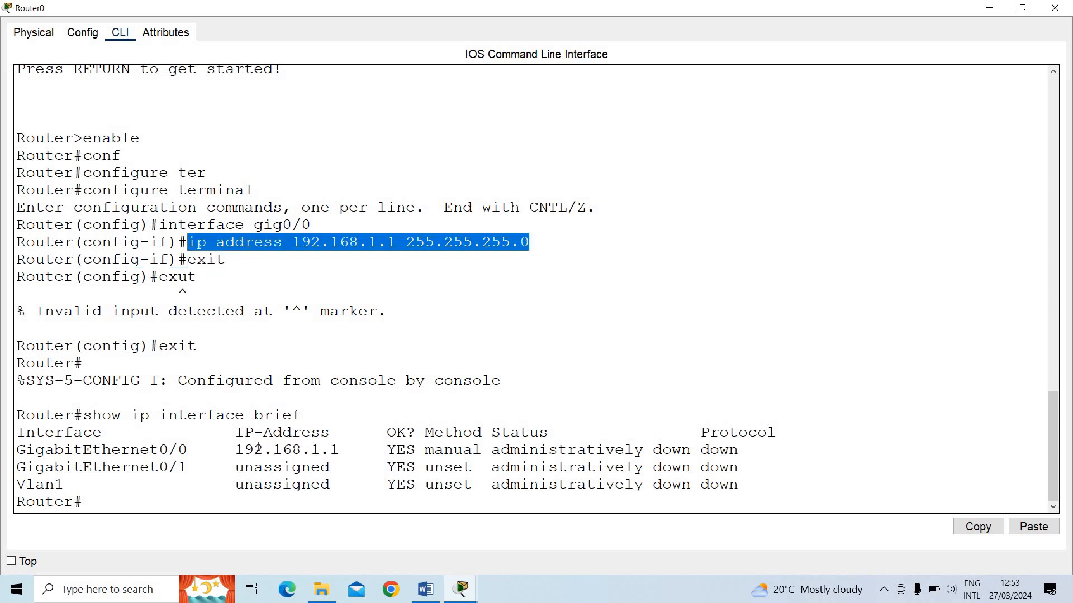
pyautogui.click(246, 449)
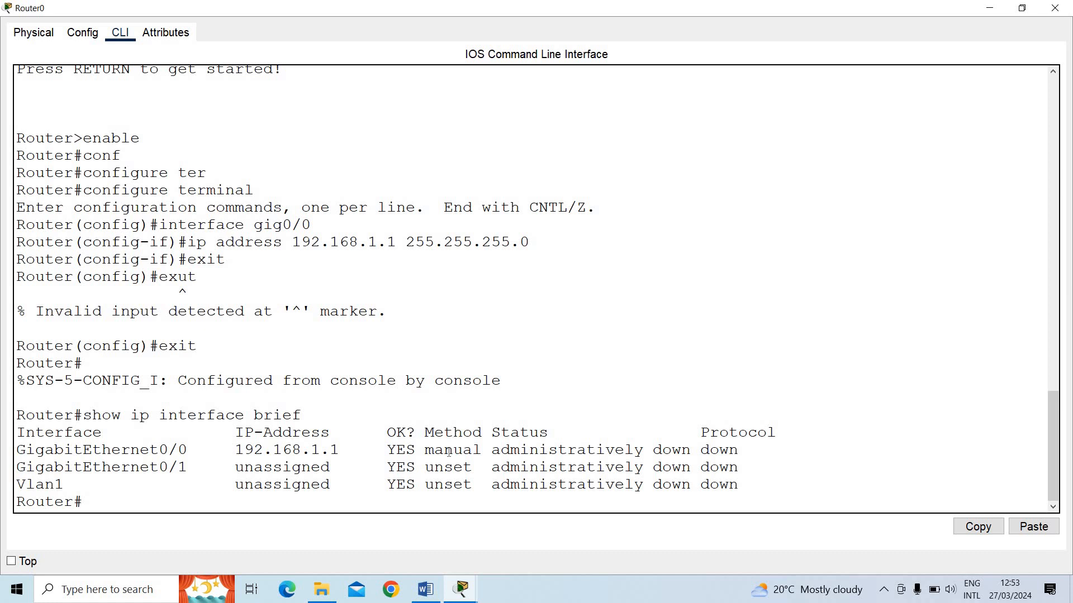
pyautogui.moveTo(434, 434); pyautogui.dragTo(483, 453)
pyautogui.click(431, 455)
pyautogui.click(484, 453)
pyautogui.moveTo(491, 450); pyautogui.dragTo(693, 457)
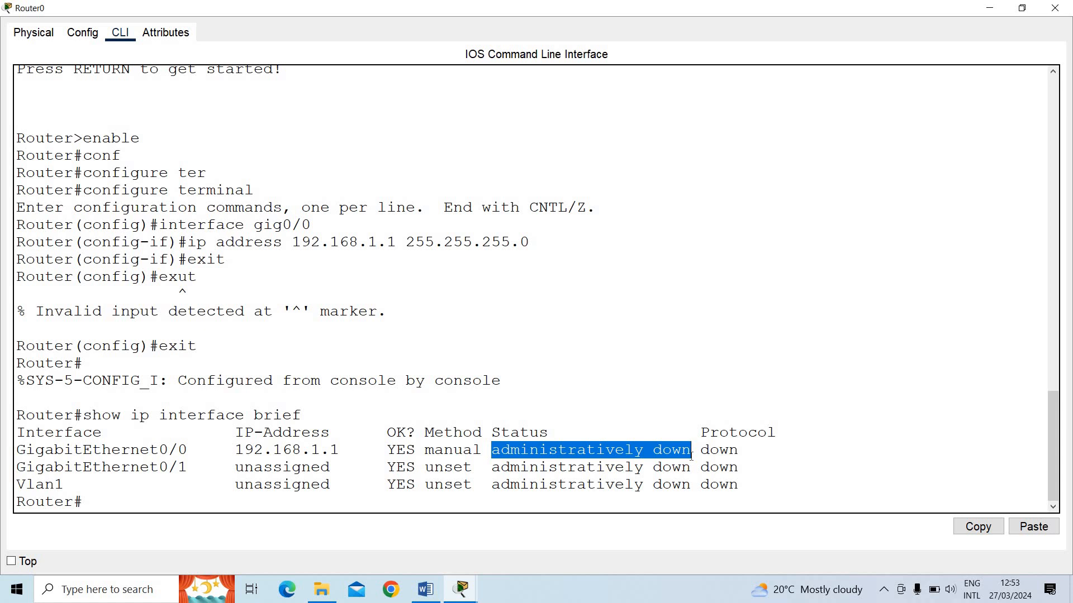
# Enter global configuration mode again with conf, accepting the default terminal source
pyautogui.click(463, 507)
pyautogui.write('conf')
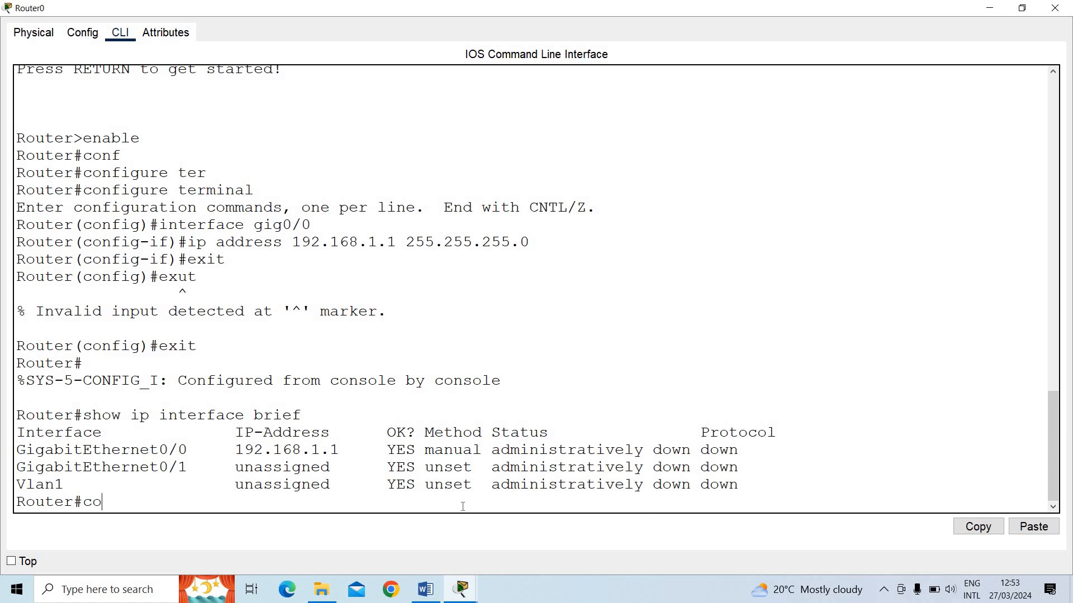
pyautogui.press('Return')
pyautogui.press('Return')
pyautogui.press('Return')
# Enable interface gig0/0 with no shut, and exit to global configuration mode
pyautogui.write('interface gig0/0')
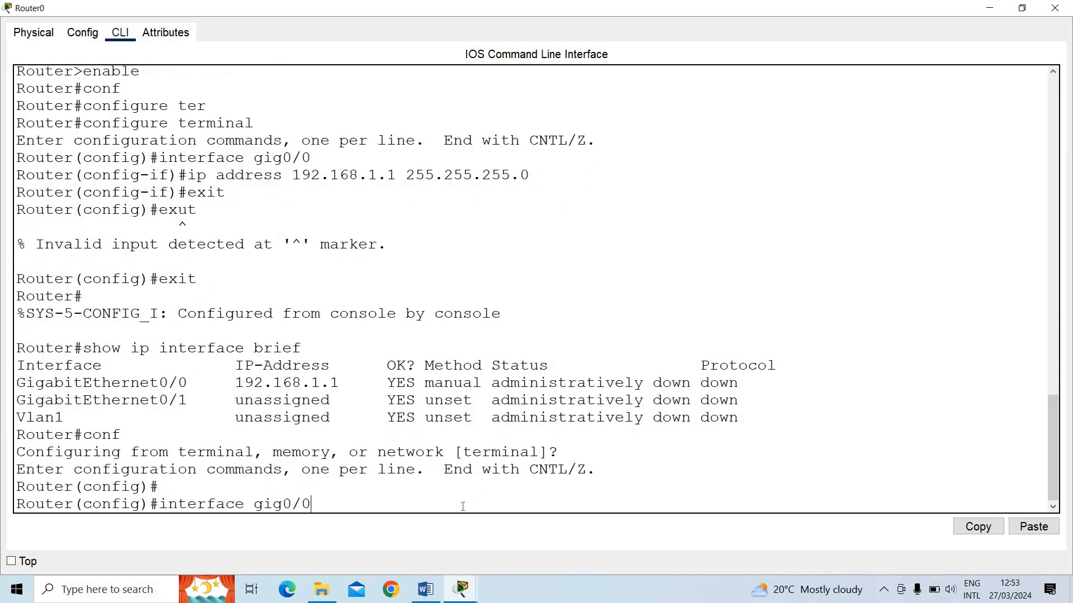
pyautogui.press('Return')
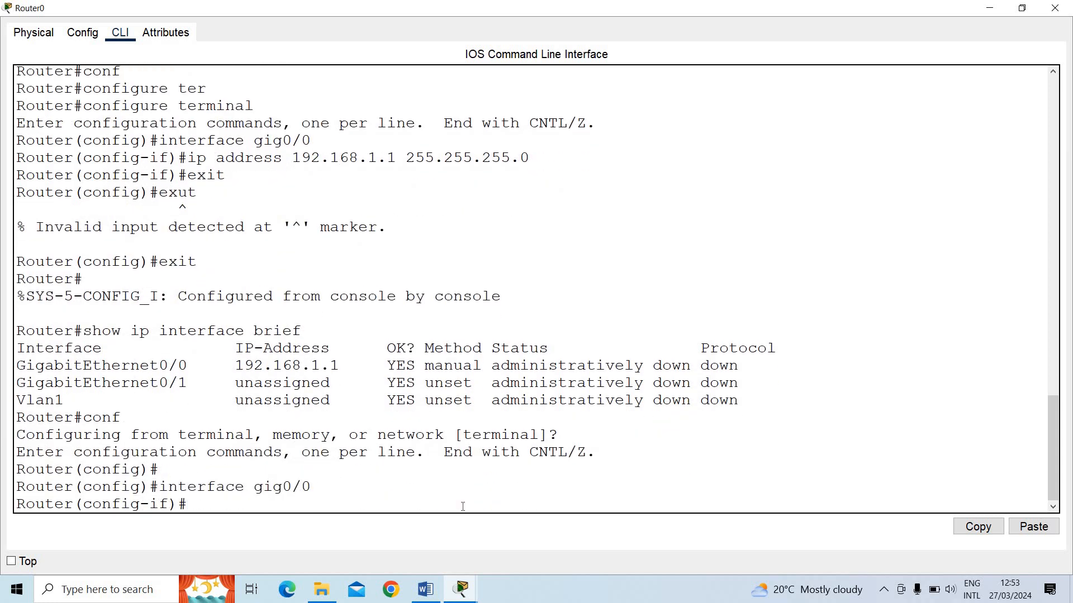
pyautogui.write('nos')
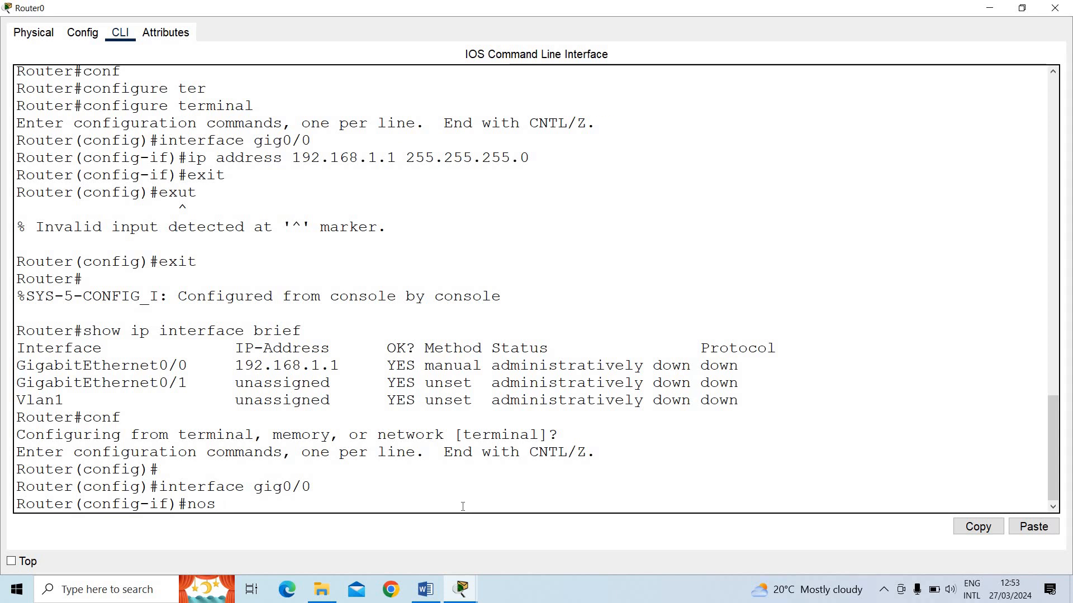
pyautogui.press('BackSpace')
pyautogui.write('shut')
pyautogui.press('Return')
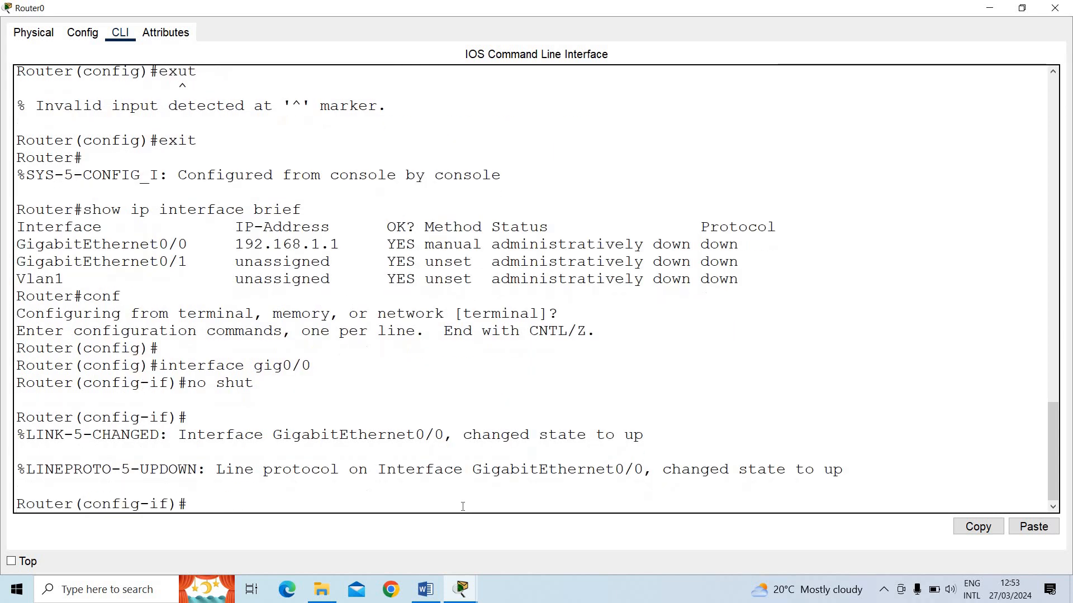
pyautogui.write('exit')
pyautogui.press('Return')
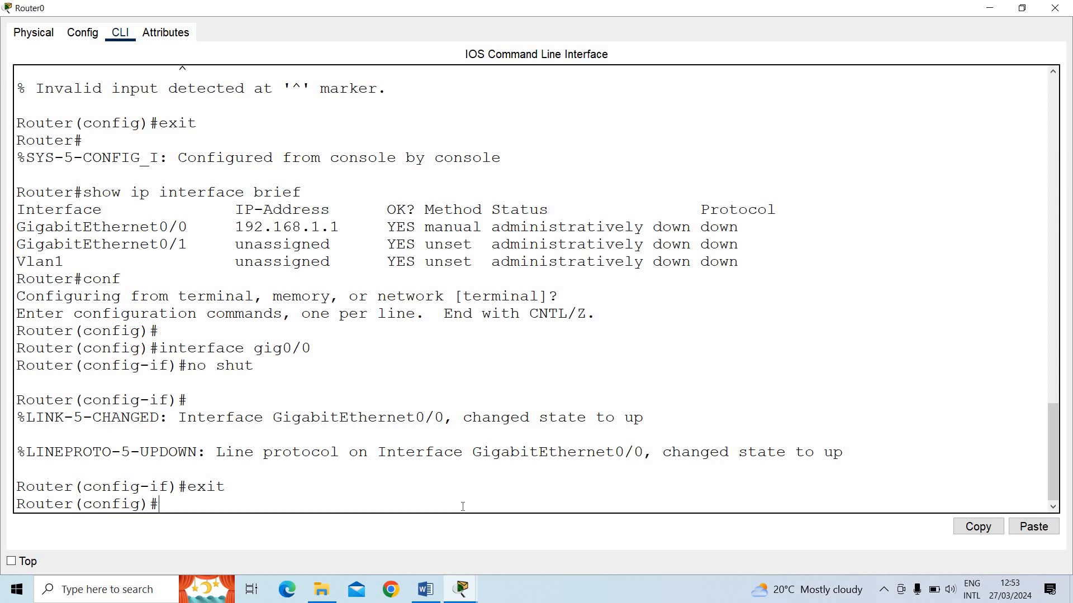
# Enter interface configuration mode for gig0/1
pyautogui.write('inter')
pyautogui.press('BackSpace')
pyautogui.press('BackSpace')
pyautogui.press('BackSpace')
pyautogui.press('BackSpace')
pyautogui.moveTo(226, 486); pyautogui.dragTo(186, 487)
pyautogui.click(184, 512)
pyautogui.write('nterface gig0/1')
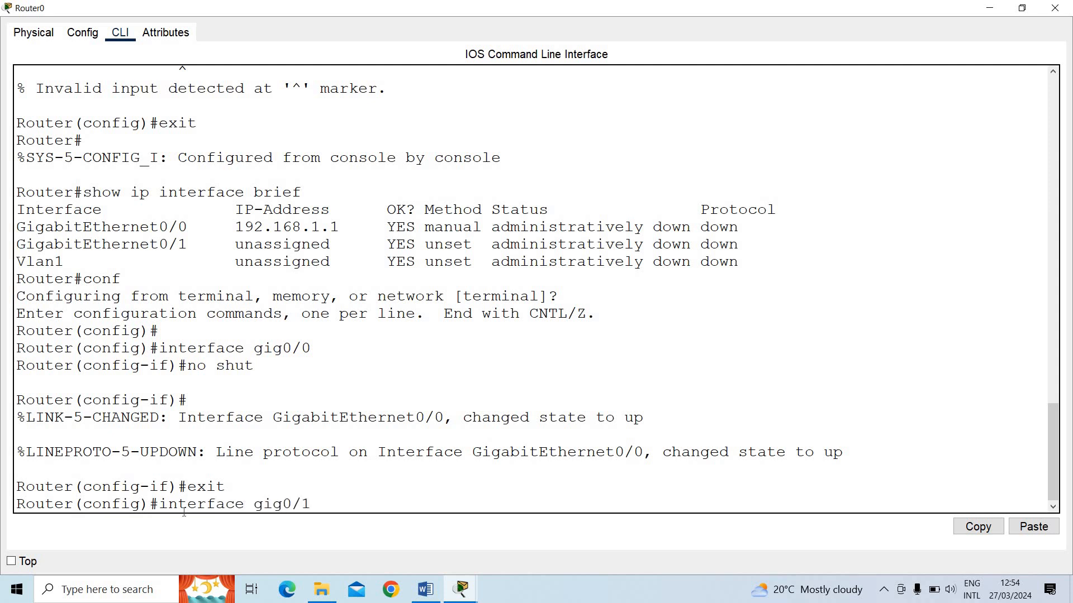
pyautogui.press('Return')
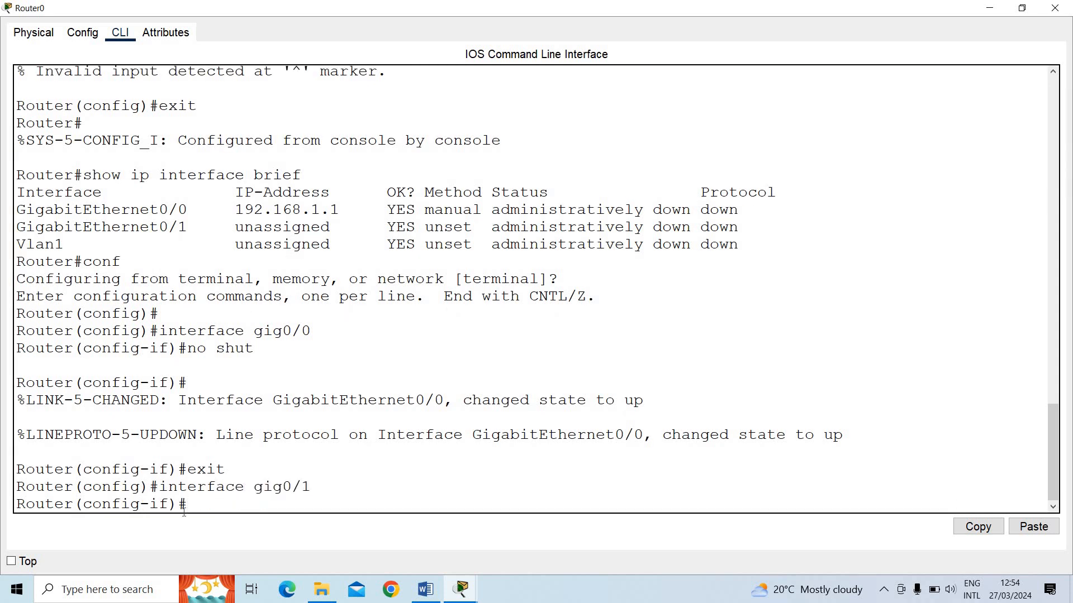
# Check the gig0/1 address label in the topology, and assign 192.168.2.11 with mask 255.255.255.0 to the interface
pyautogui.click(995, 6)
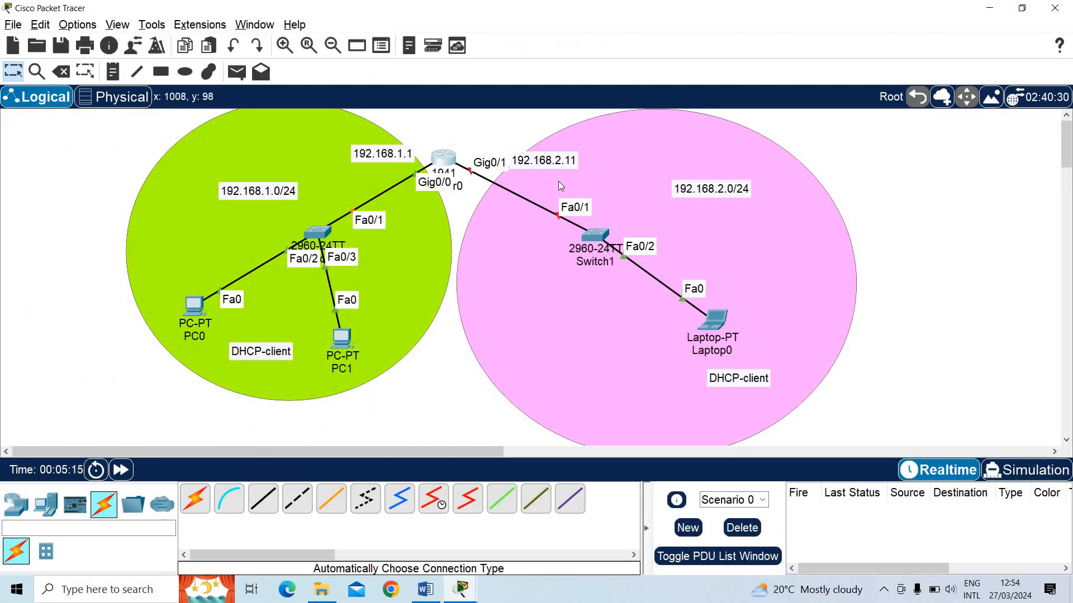
pyautogui.hotkey('alt', 'Tab')
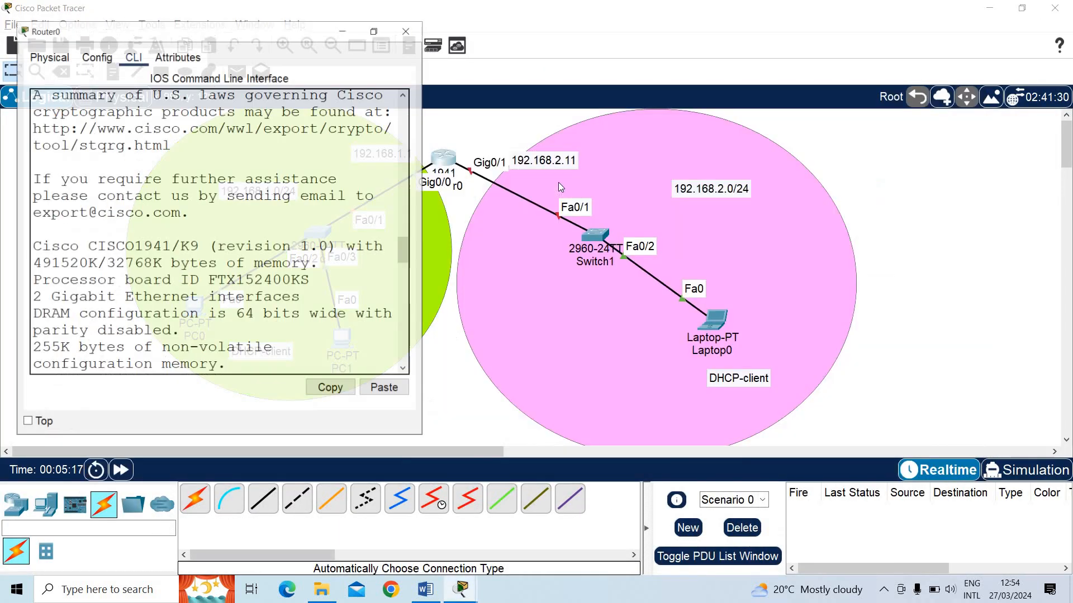
pyautogui.click(367, 15)
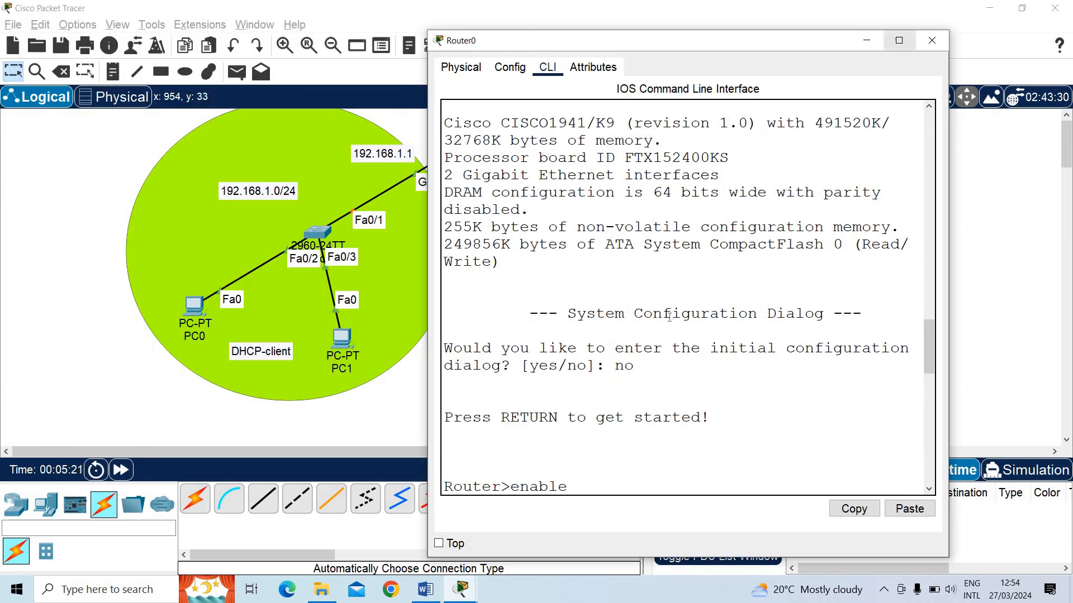
pyautogui.click(897, 42)
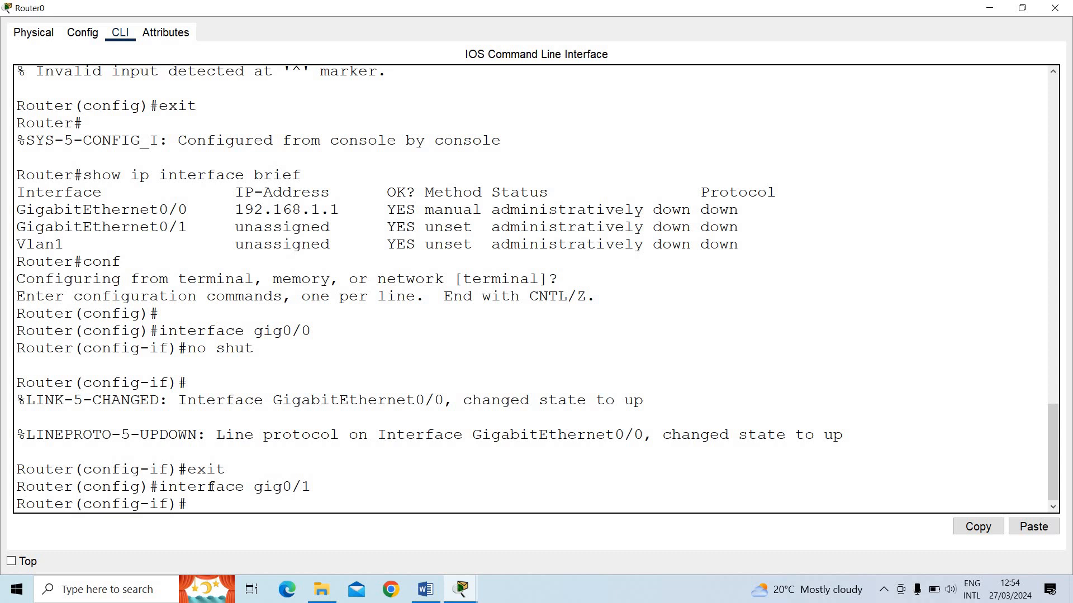
pyautogui.write('ip address 192.168.2.11 ')
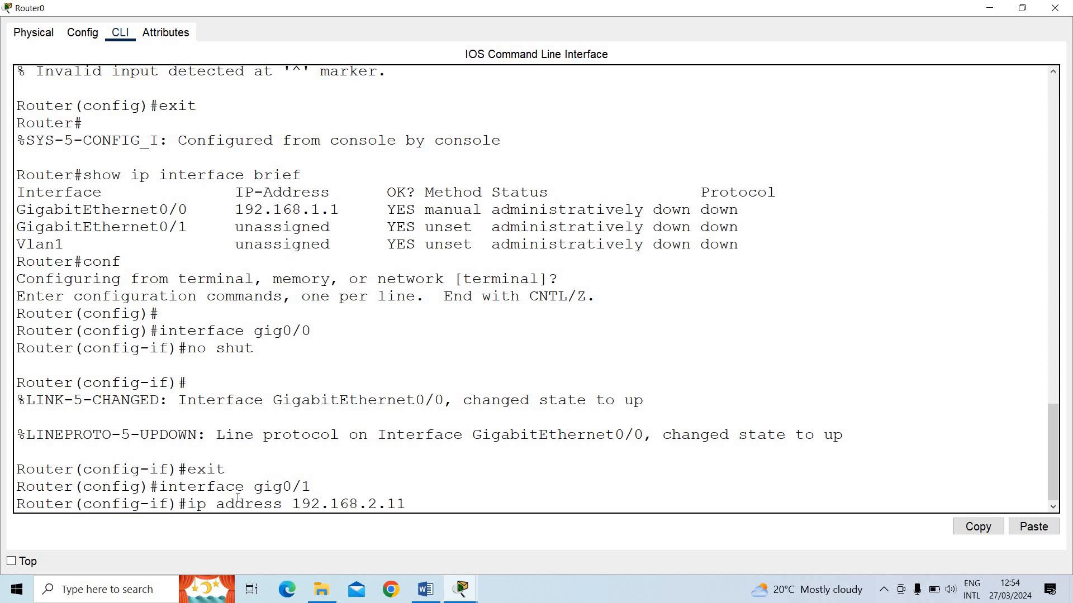
pyautogui.write('255.255.255.0')
pyautogui.press('Return')
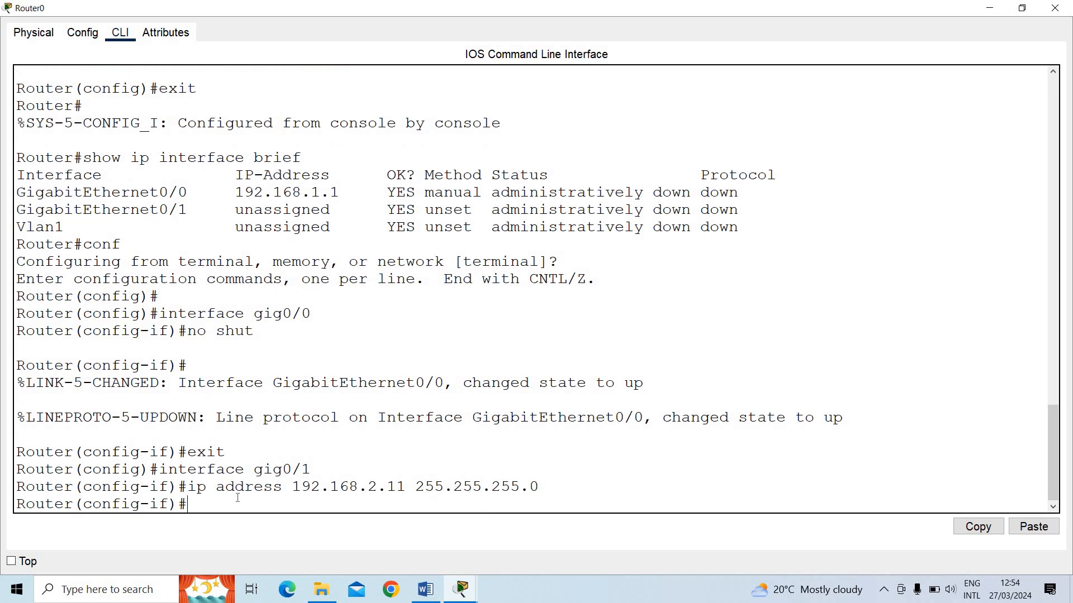
# Enable interface gig0/1 with no shut and exit its configuration, minimizing Router0's window to show the topology
pyautogui.write('no shut')
pyautogui.press('Return')
pyautogui.write('exit')
pyautogui.press('Return')
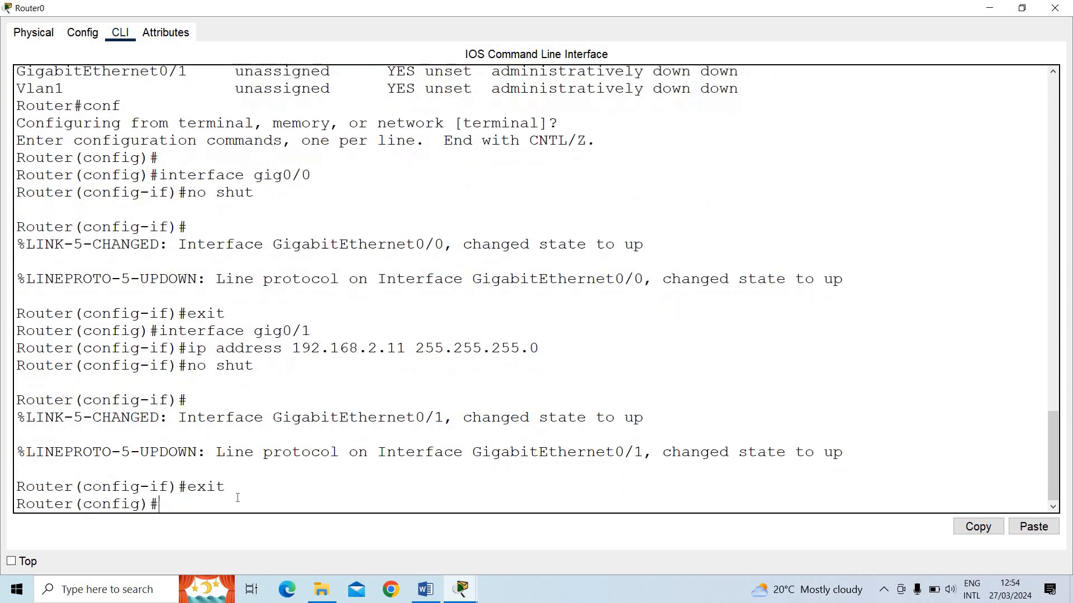
pyautogui.press('Return')
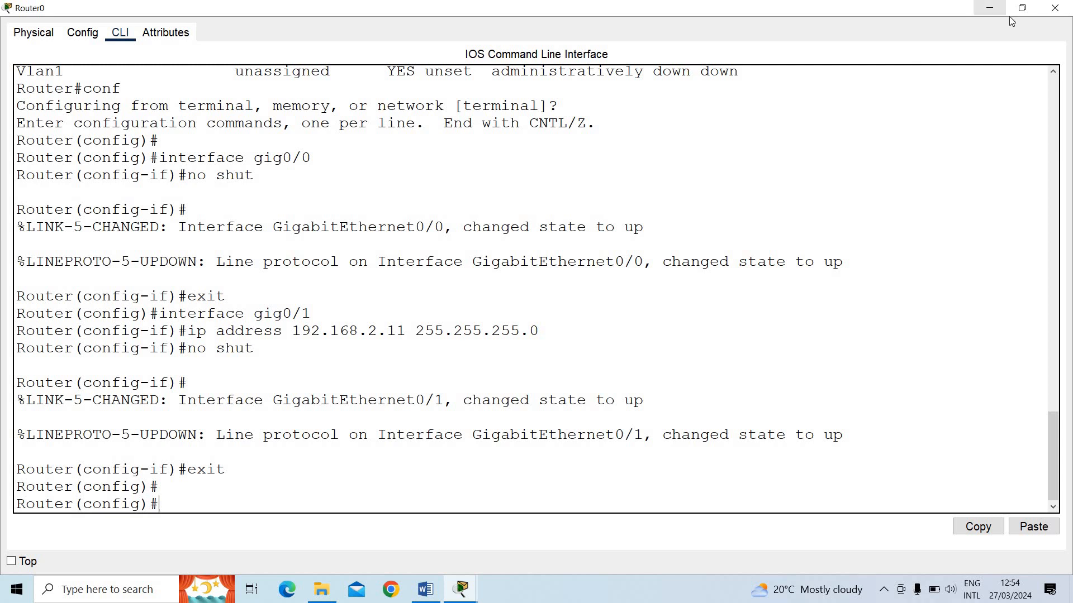
pyautogui.click(1022, 8)
pyautogui.click(872, 40)
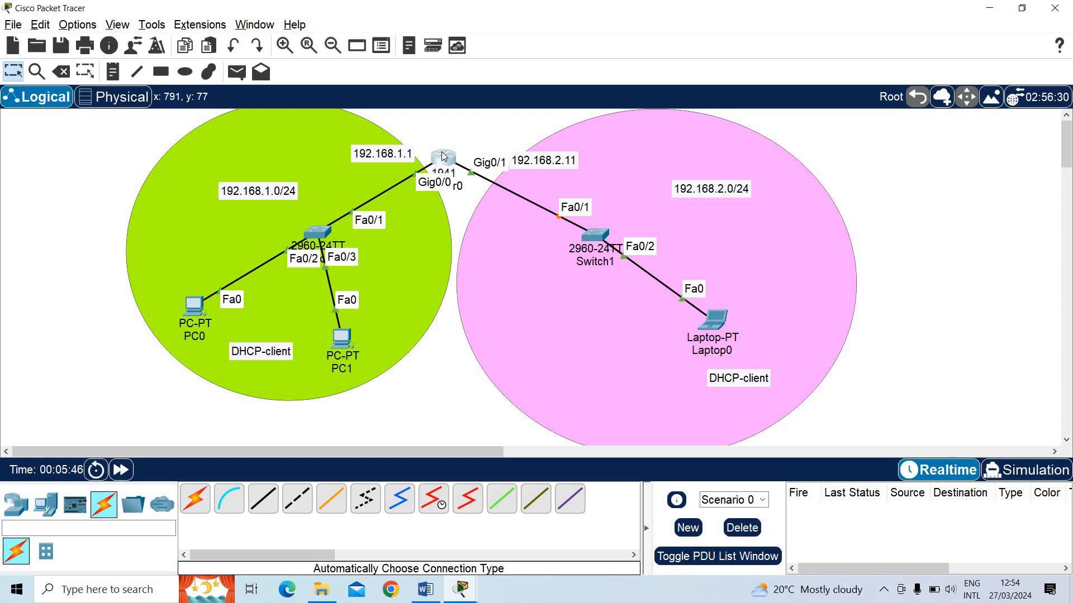
# Launch the Epic Pen annotation tool, move its toolbar clear of the topology, and activate its cursor mode
pyautogui.click(58, 598)
pyautogui.write('epic')
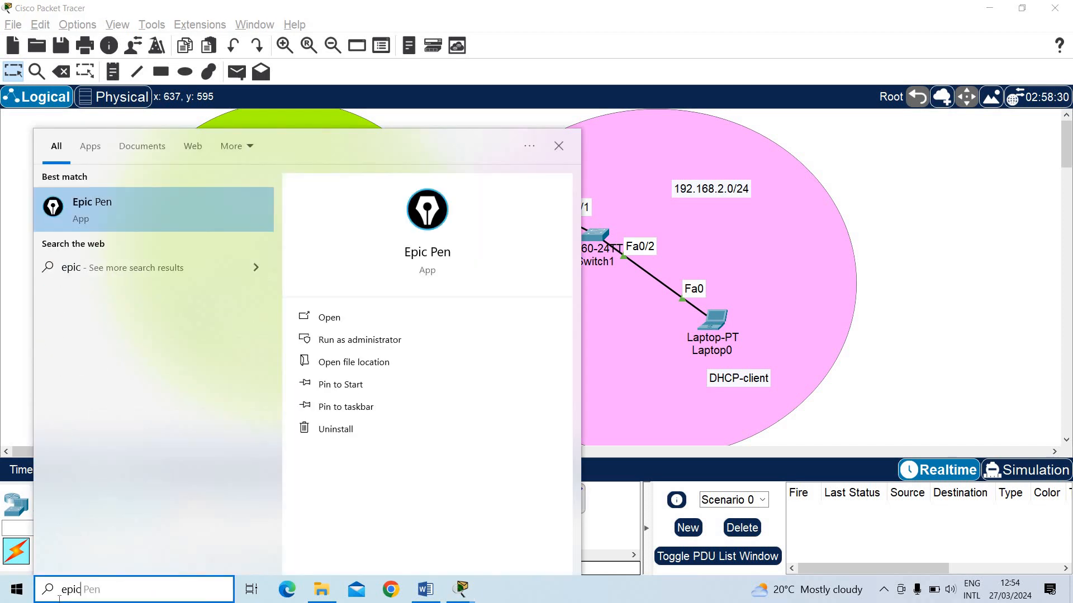
pyautogui.press('Return')
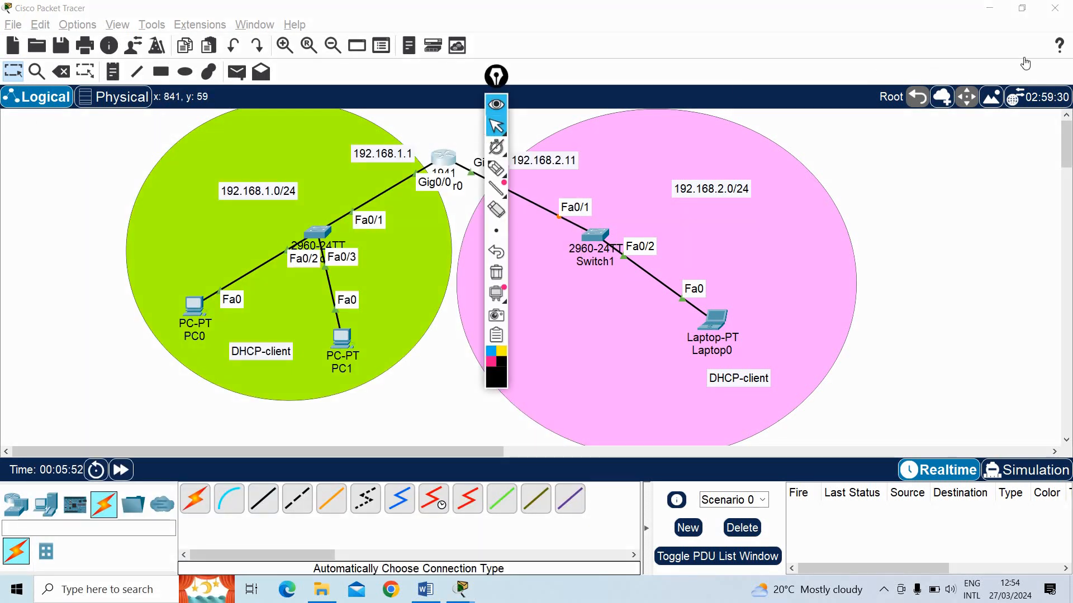
pyautogui.click(1046, 142)
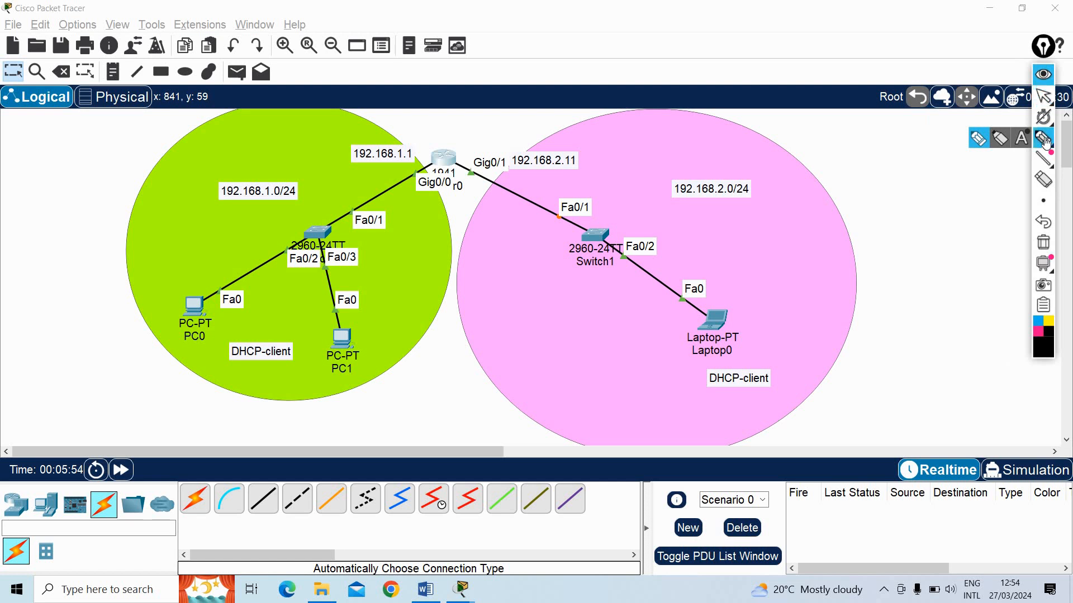
pyautogui.click(1043, 98)
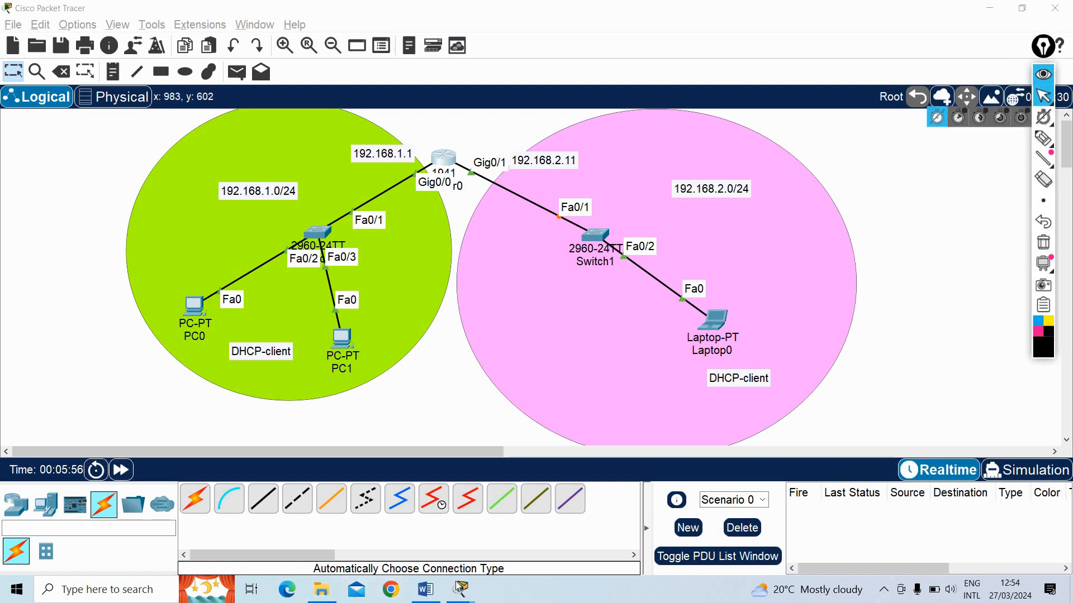
# Return to Router0's CLI, compare the global configuration prompt with the interface configuration prompt, and show the full topology again
pyautogui.moveTo(458, 587)
pyautogui.click(590, 487)
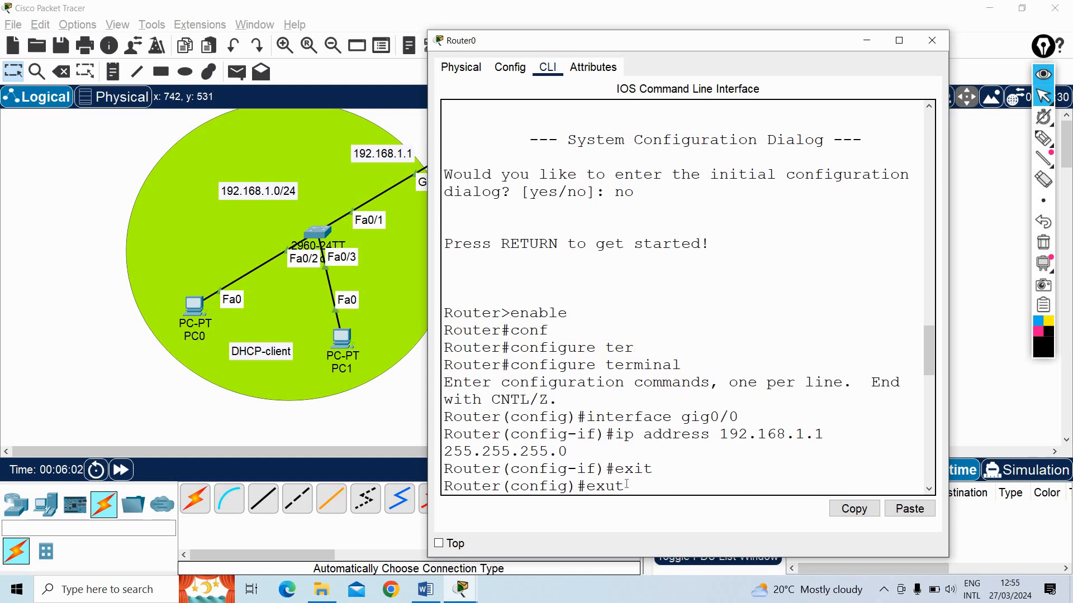
pyautogui.press('Return')
pyautogui.press('Return')
pyautogui.press('Return')
pyautogui.press('Return')
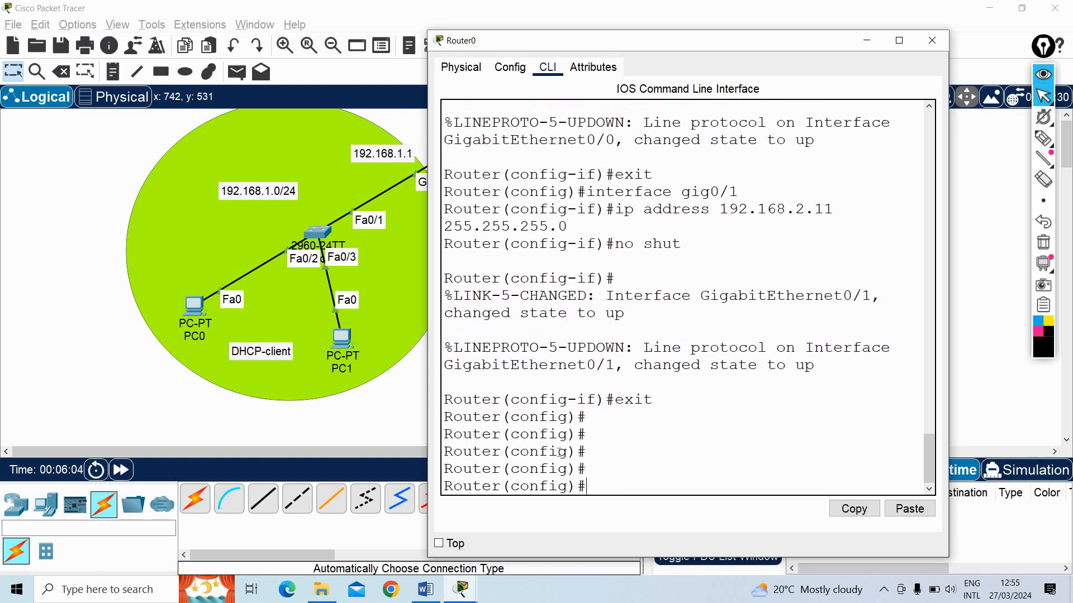
pyautogui.tripleClick(628, 415)
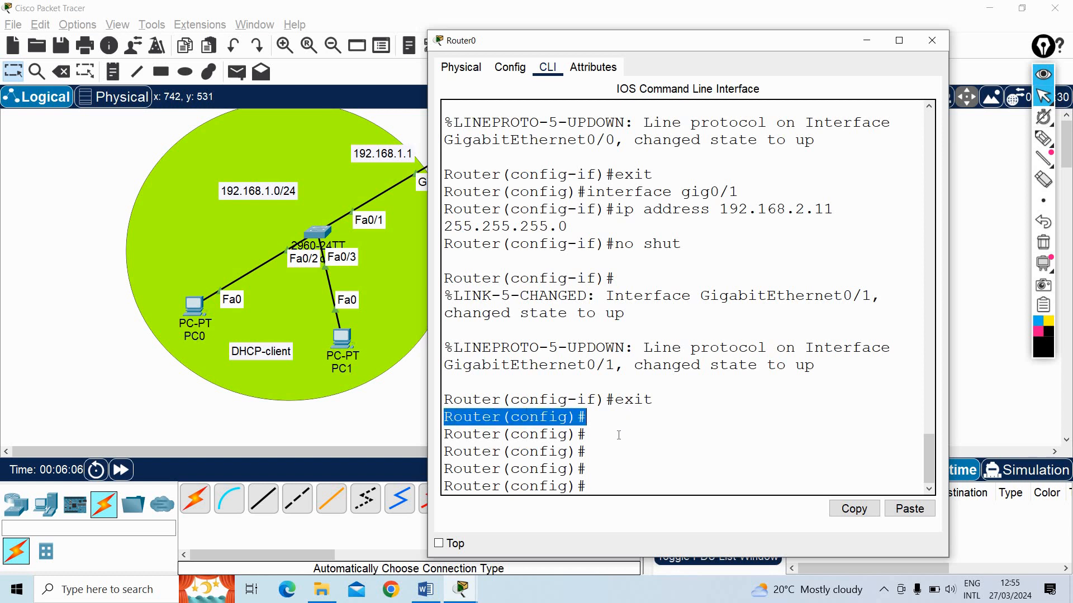
pyautogui.click(590, 435)
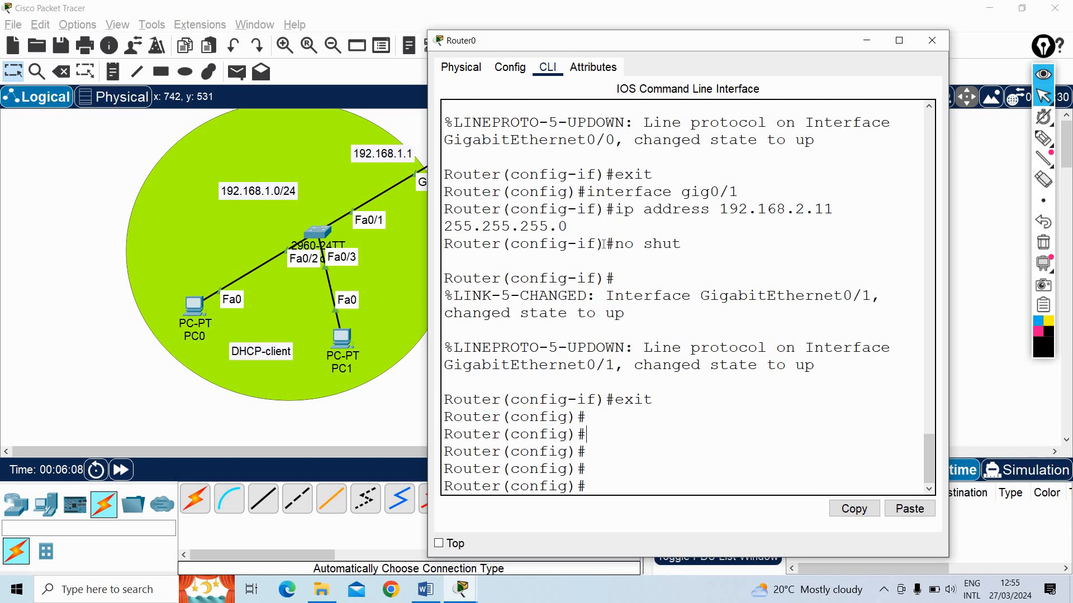
pyautogui.moveTo(445, 244); pyautogui.dragTo(607, 255)
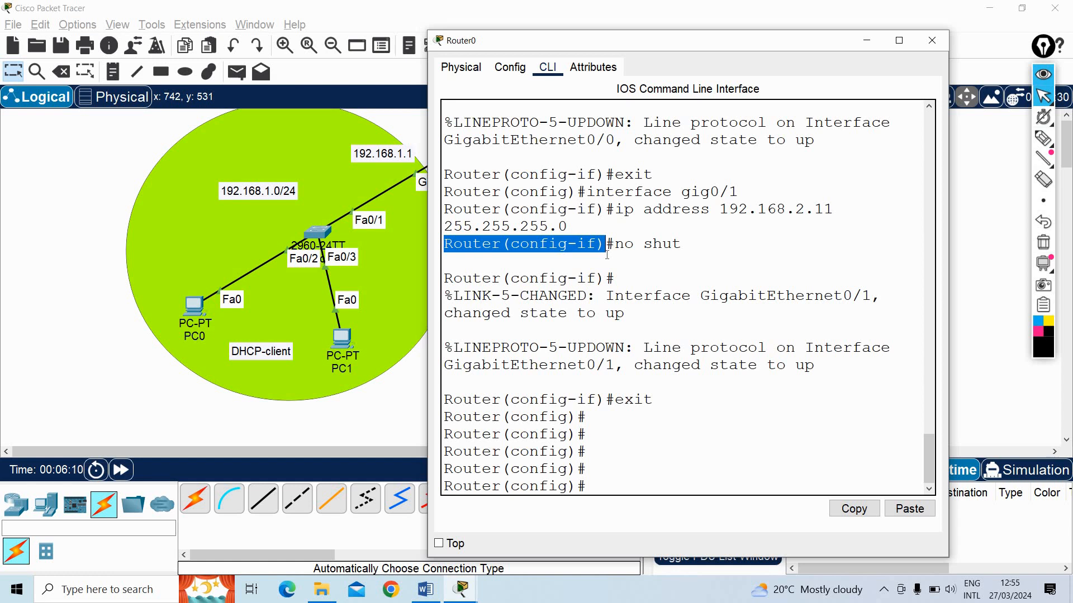
pyautogui.click(652, 262)
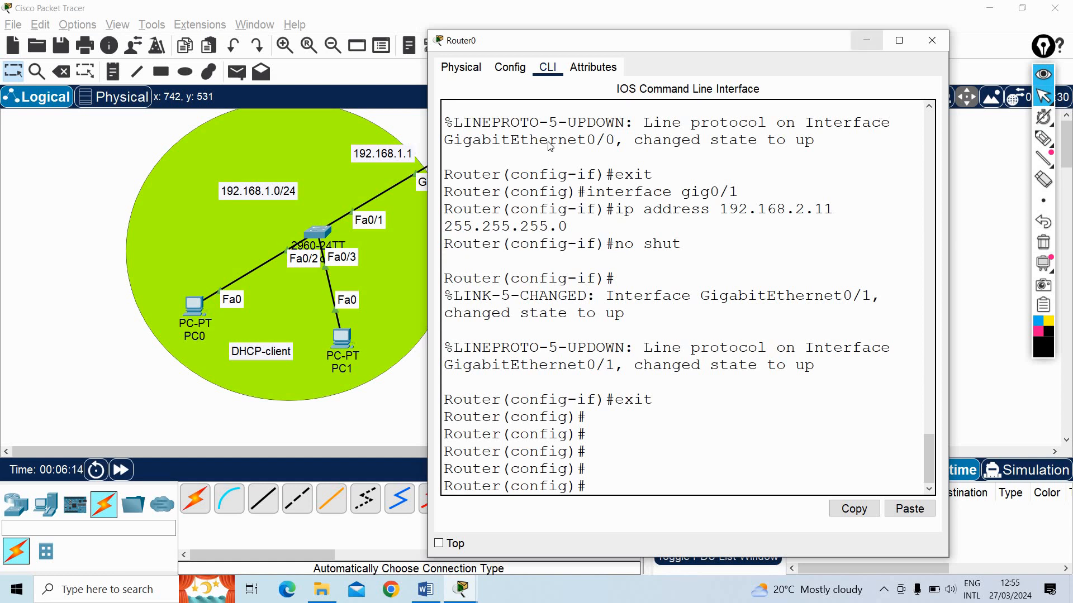
pyautogui.click(375, 223)
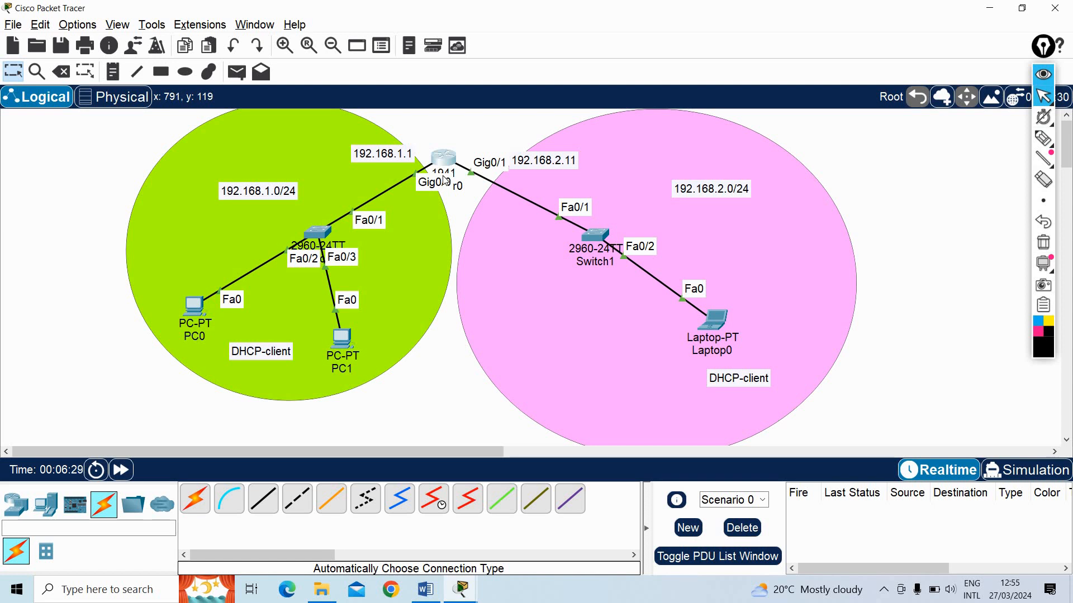
# Open Notepad beside the topology and note the two DHCP pools on separate lines: "pool left" and "pool right"
pyautogui.press('super+r')
pyautogui.press('Return')
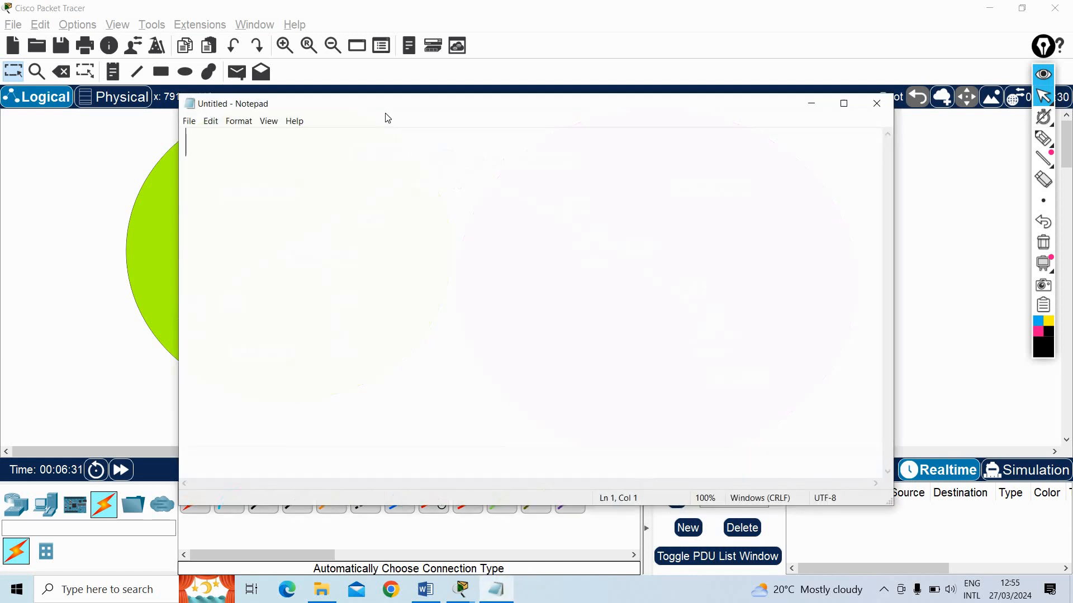
pyautogui.moveTo(731, 109); pyautogui.dragTo(1070, 109)
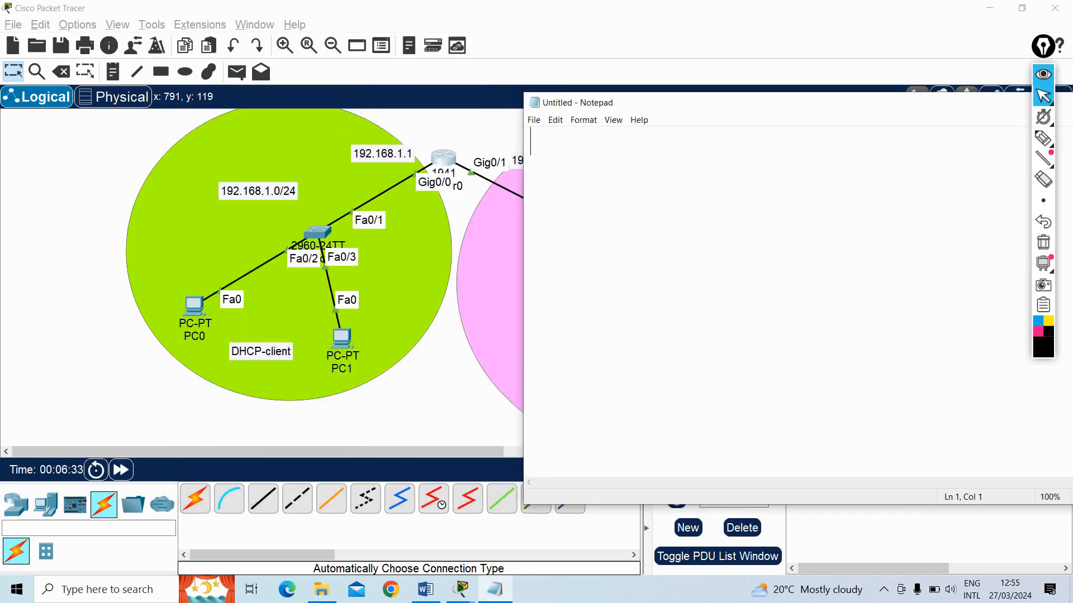
pyautogui.write('pool left')
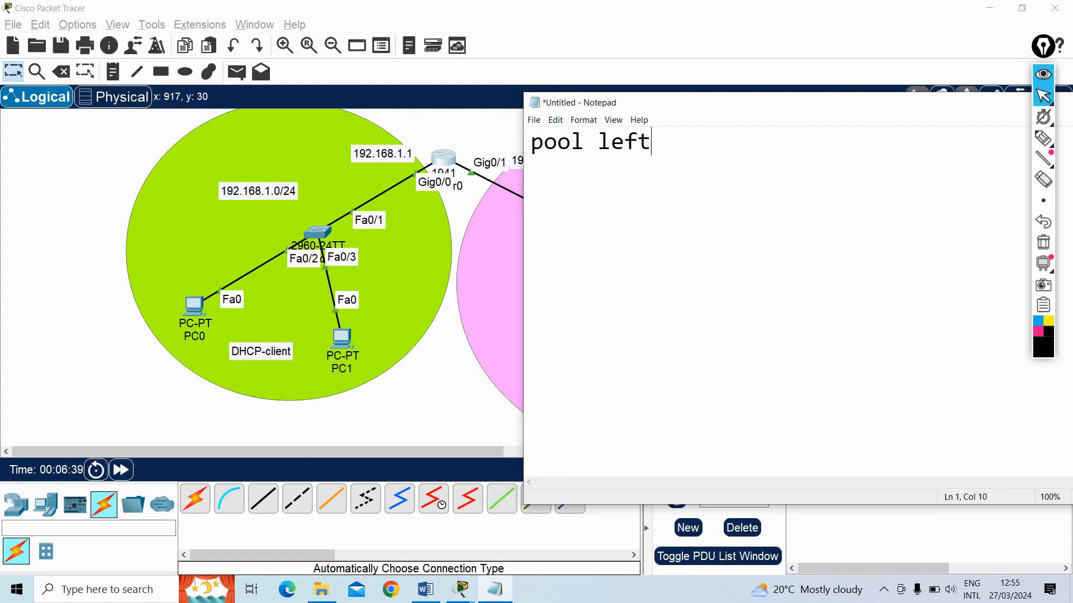
pyautogui.press('Return')
pyautogui.write('pool')
pyautogui.write('right')
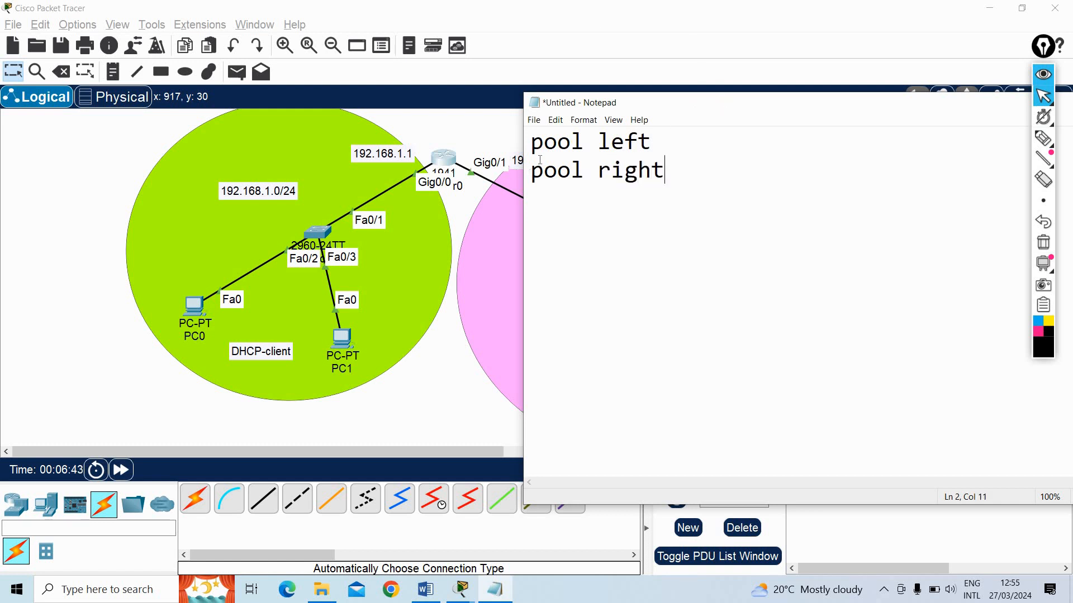
# Match the "pool left" and "pool right" notes to the two networks in the topology, and minimize Notepad
pyautogui.moveTo(700, 112); pyautogui.dragTo(675, 117)
pyautogui.moveTo(517, 147); pyautogui.dragTo(636, 143)
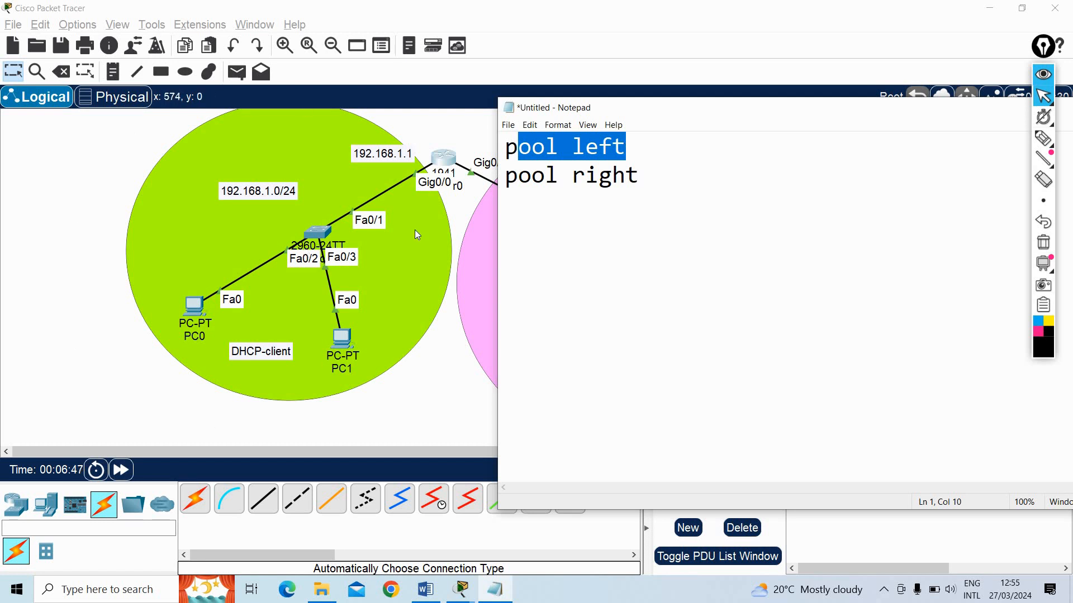
pyautogui.moveTo(658, 115); pyautogui.dragTo(849, 115)
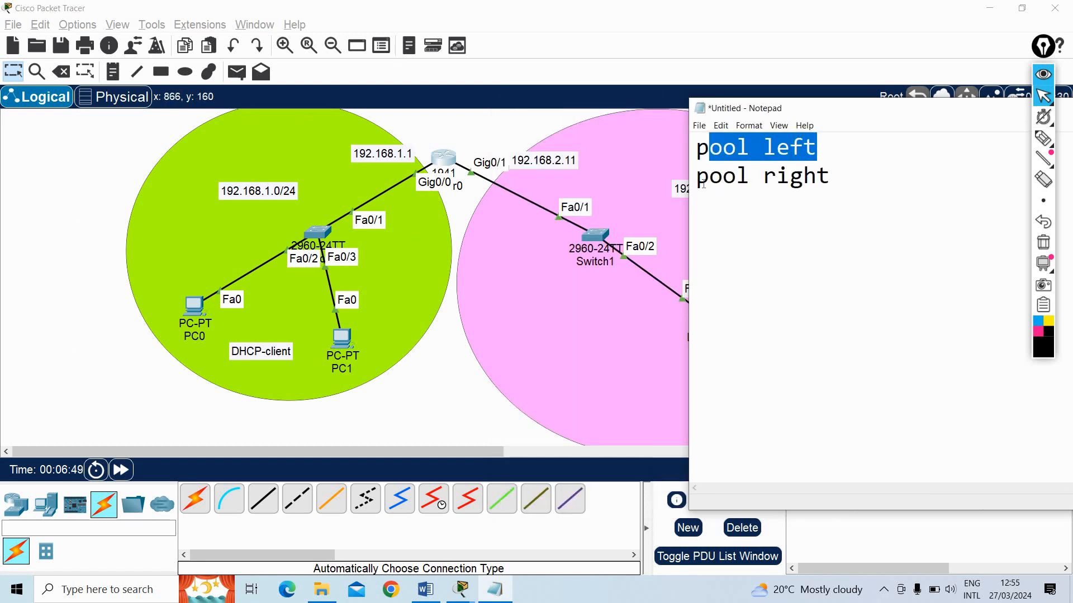
pyautogui.moveTo(831, 176); pyautogui.dragTo(819, 177)
pyautogui.hotkey('shift', 'Home')
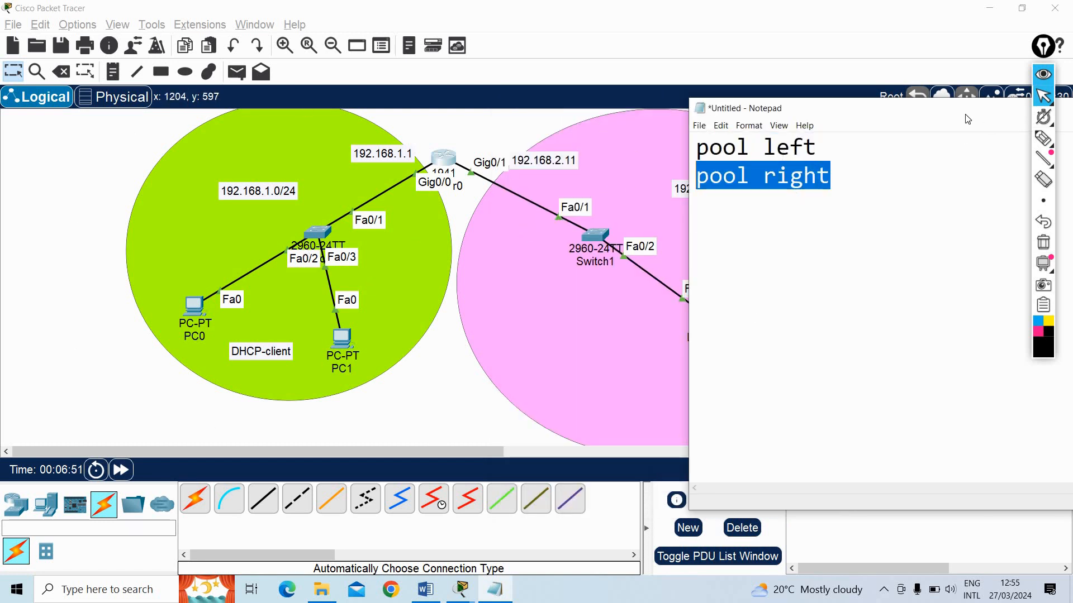
pyautogui.moveTo(876, 116); pyautogui.dragTo(604, 134)
pyautogui.moveTo(823, 133); pyautogui.dragTo(734, 135)
pyautogui.moveTo(895, 135); pyautogui.dragTo(817, 137)
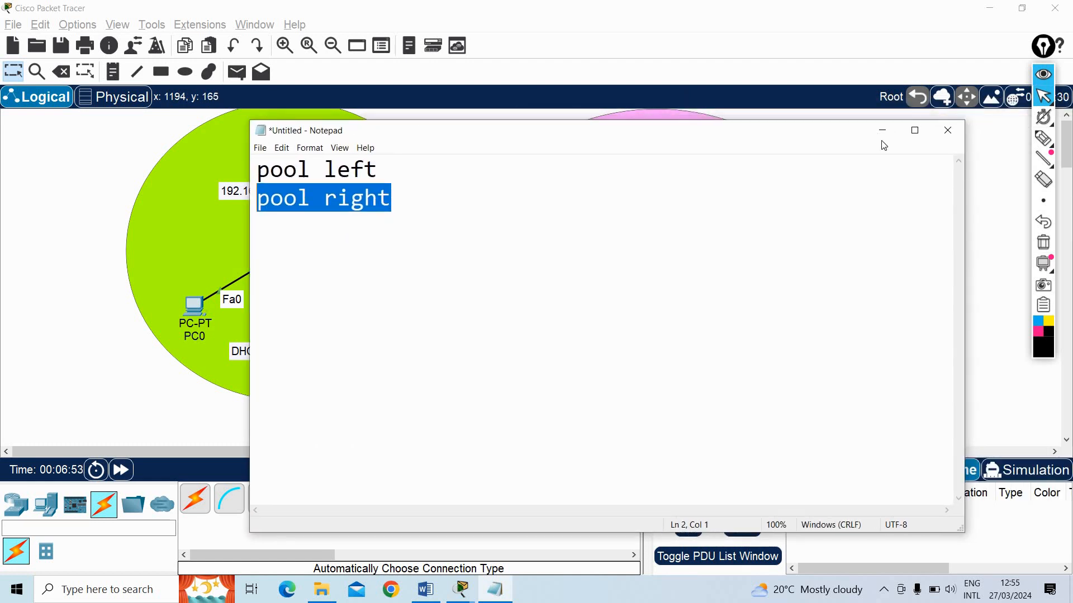
pyautogui.click(878, 130)
# Restore Router0's CLI window and move it so the 192.168.1.0/24 network stays visible beside it
pyautogui.click(464, 591)
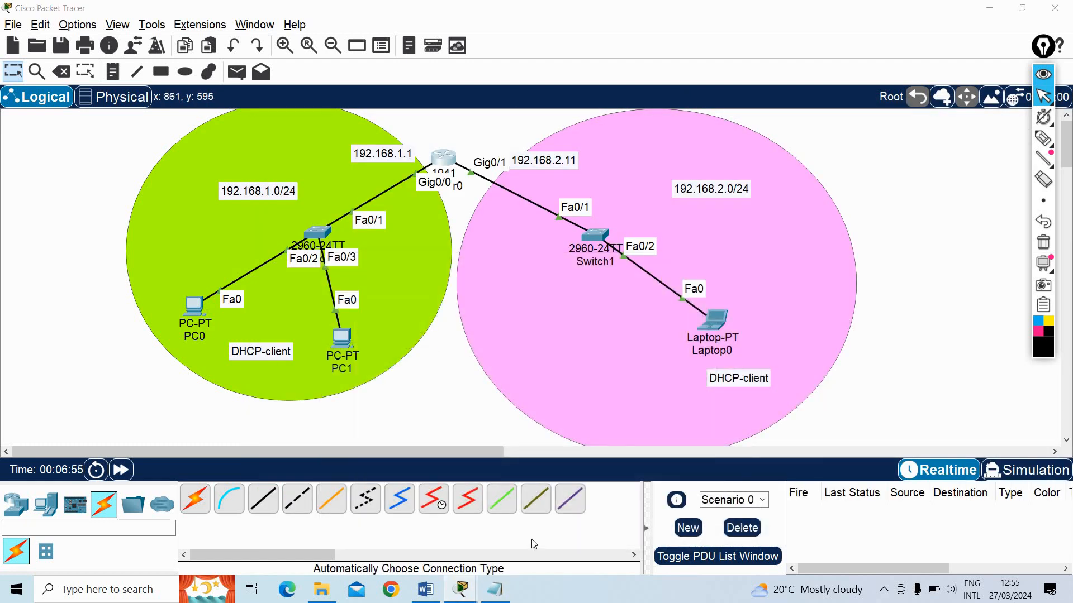
pyautogui.click(535, 525)
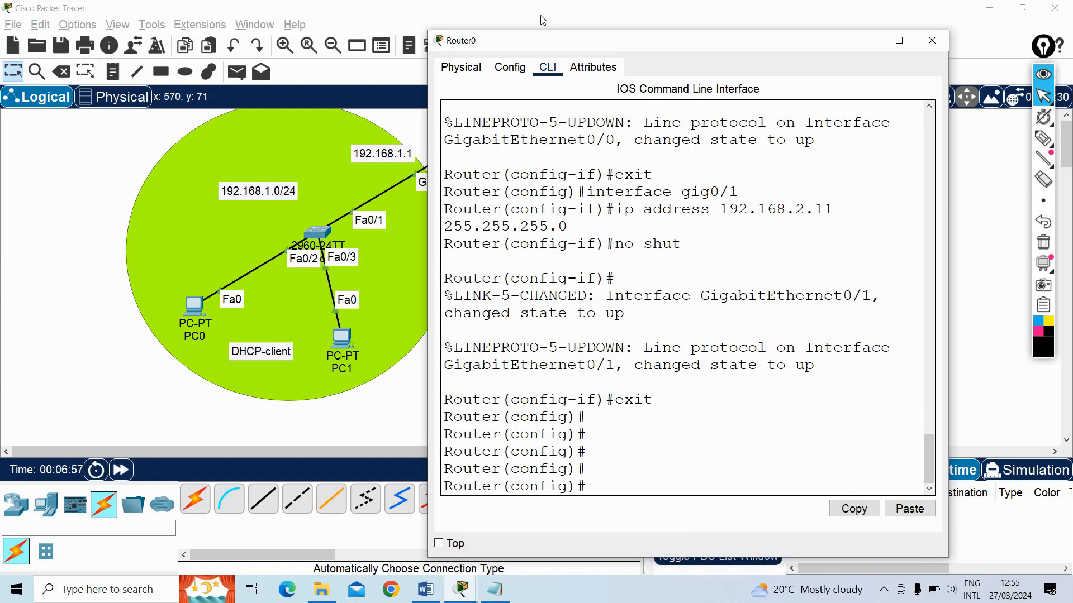
pyautogui.moveTo(677, 37); pyautogui.dragTo(775, 29)
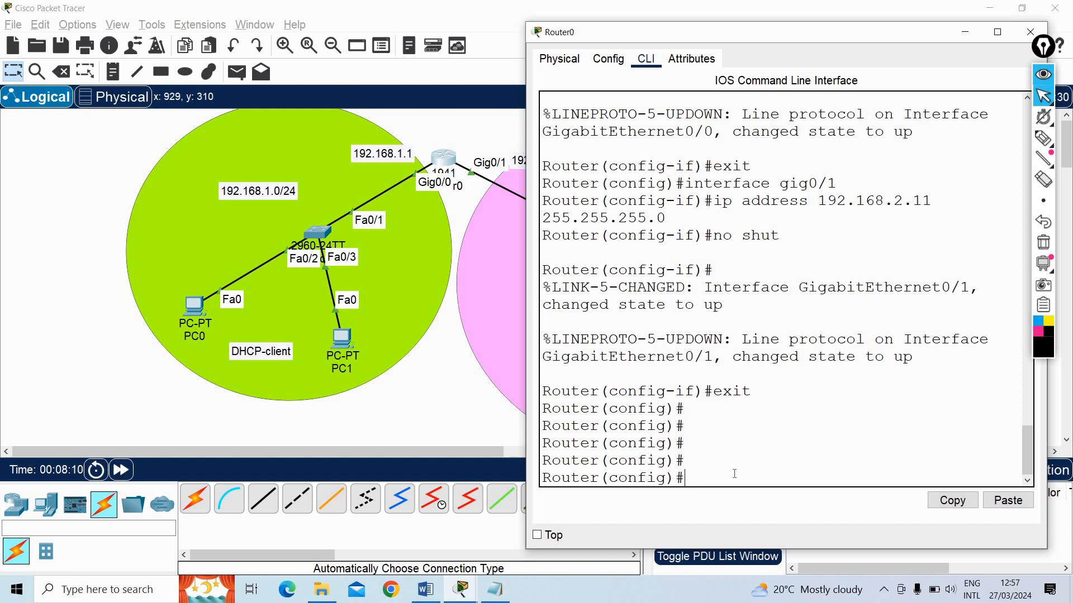
# Exclude the addresses 192.168.1.1 to 192.168.1.10 from DHCP with the ip dhcp excluded-address command
pyautogui.write('ip dhcp ex')
pyautogui.press('Tab')
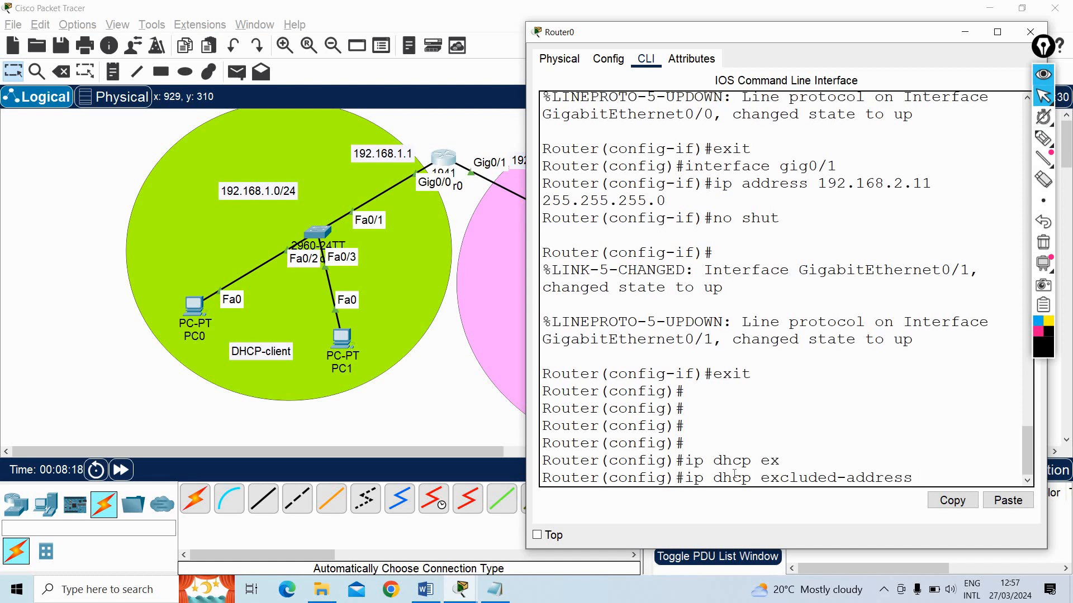
pyautogui.doubleClick(780, 39)
pyautogui.write('19')
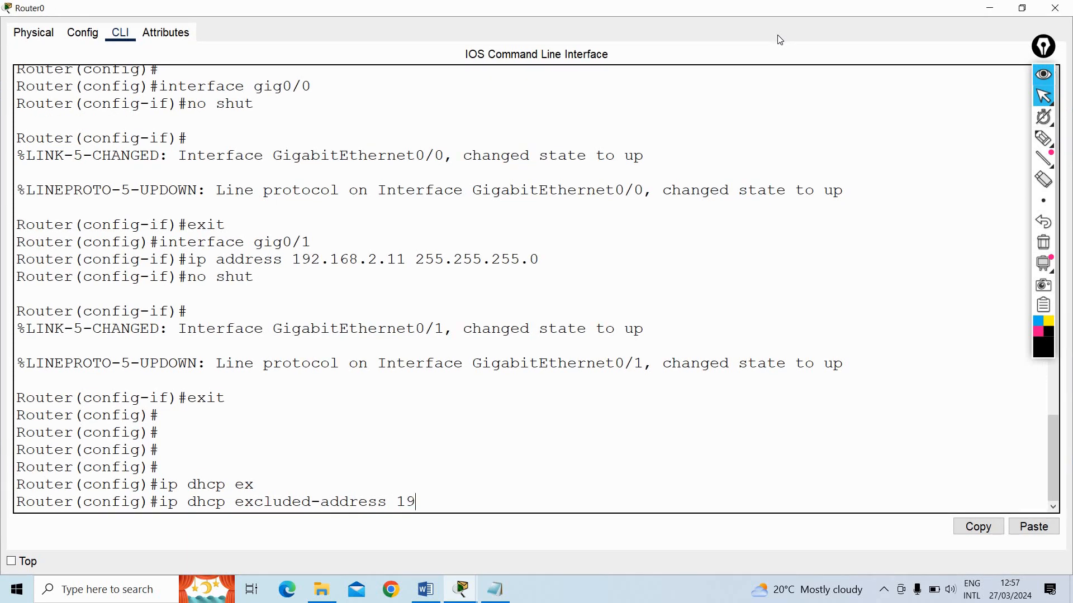
pyautogui.write('2.168.1.1 192.168.1.10')
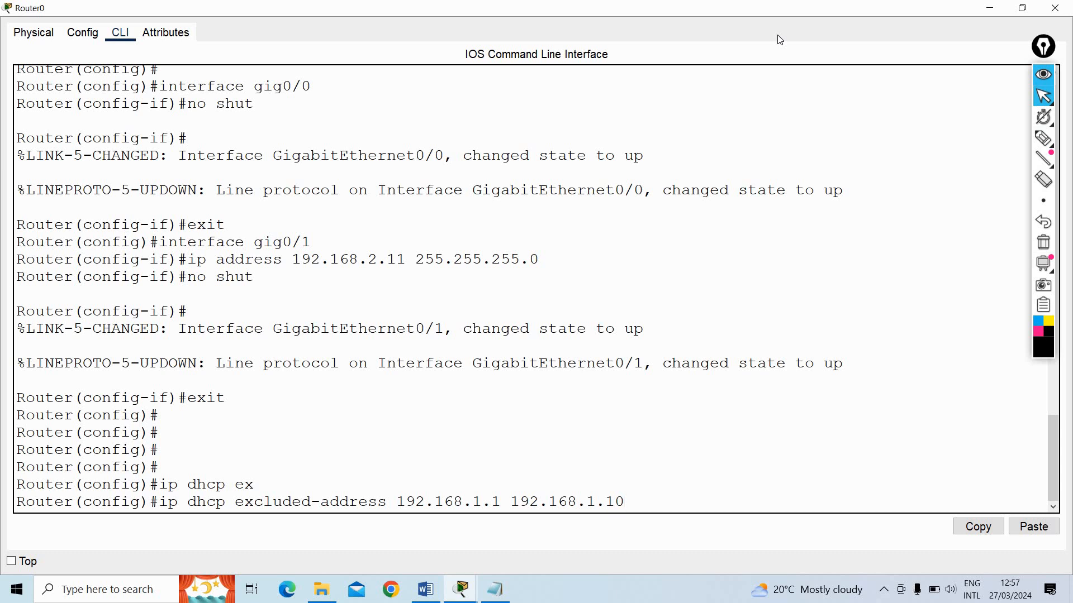
pyautogui.press('Return')
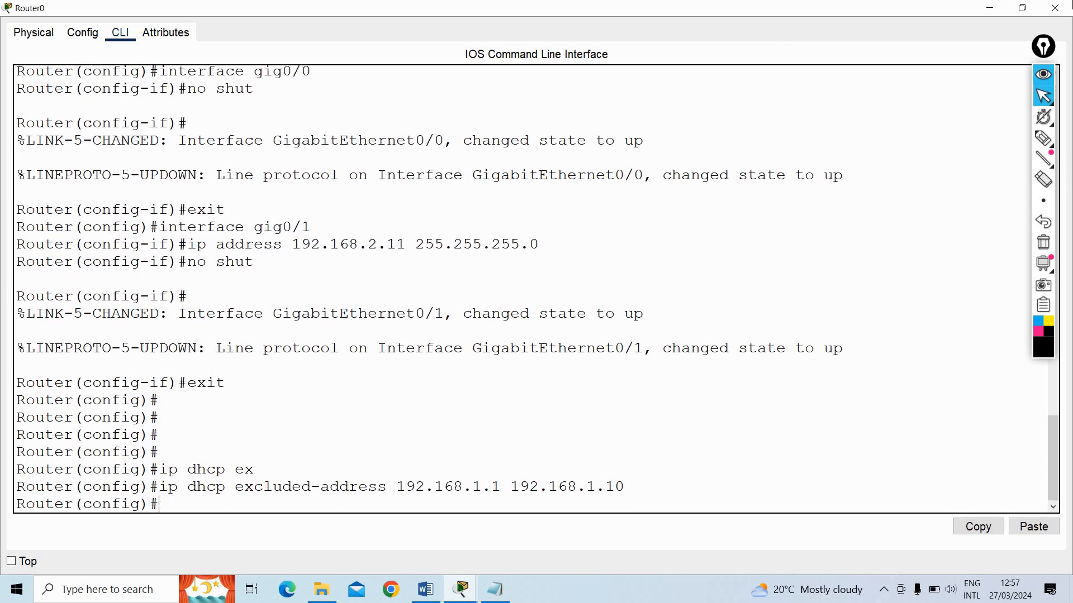
# Return Router0's window to its smaller size, check the ip dhcp pool syntax help, and create a DHCP pool named left
pyautogui.click(1023, 7)
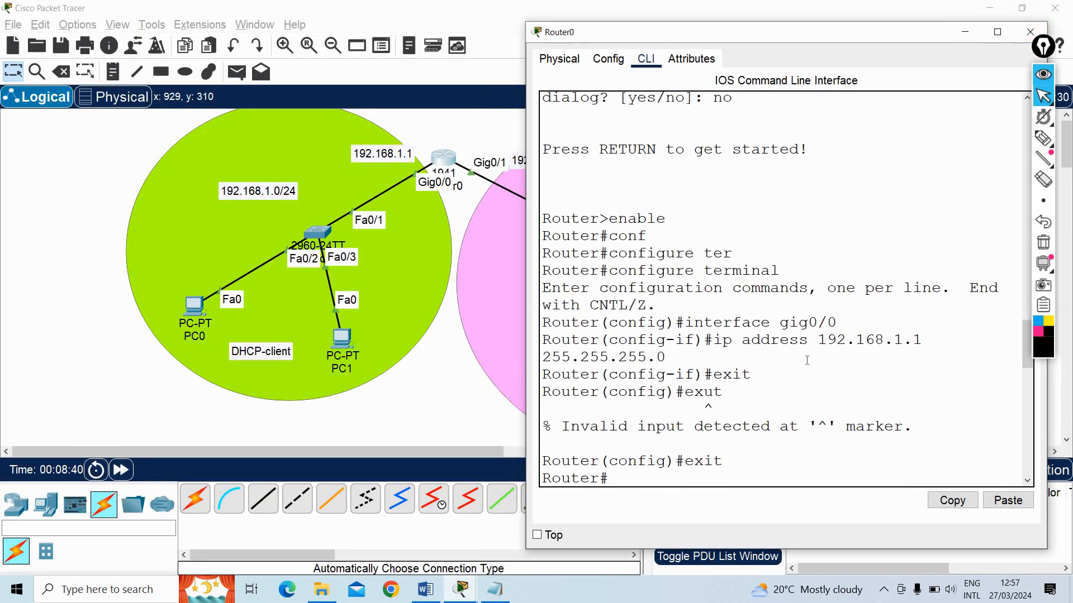
pyautogui.scroll(-15, 808, 359)
pyautogui.scroll(-2, 836, 366)
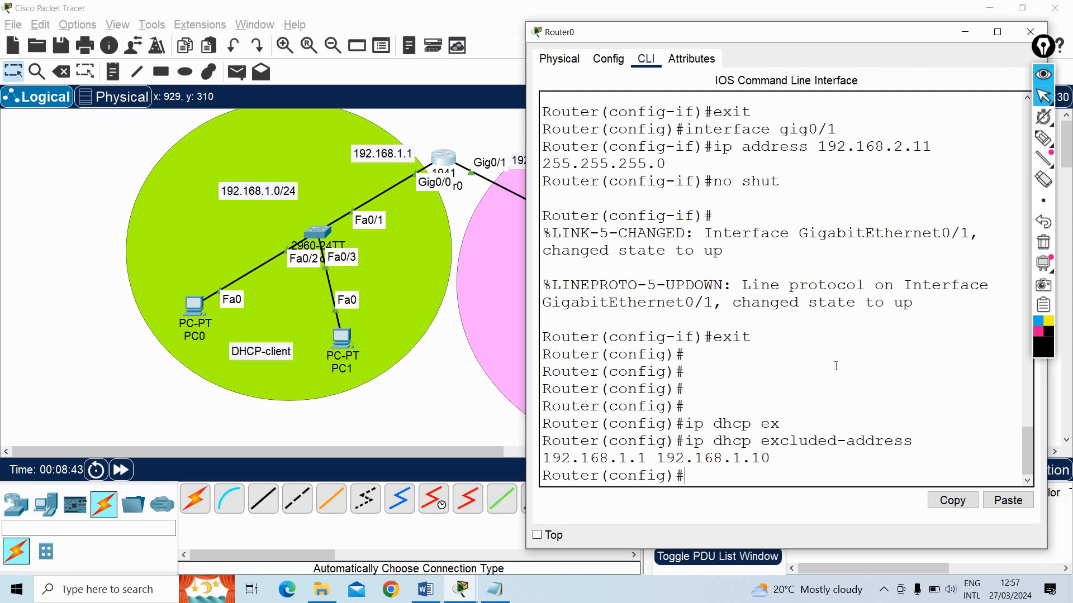
pyautogui.write('ip dhcp pool ?')
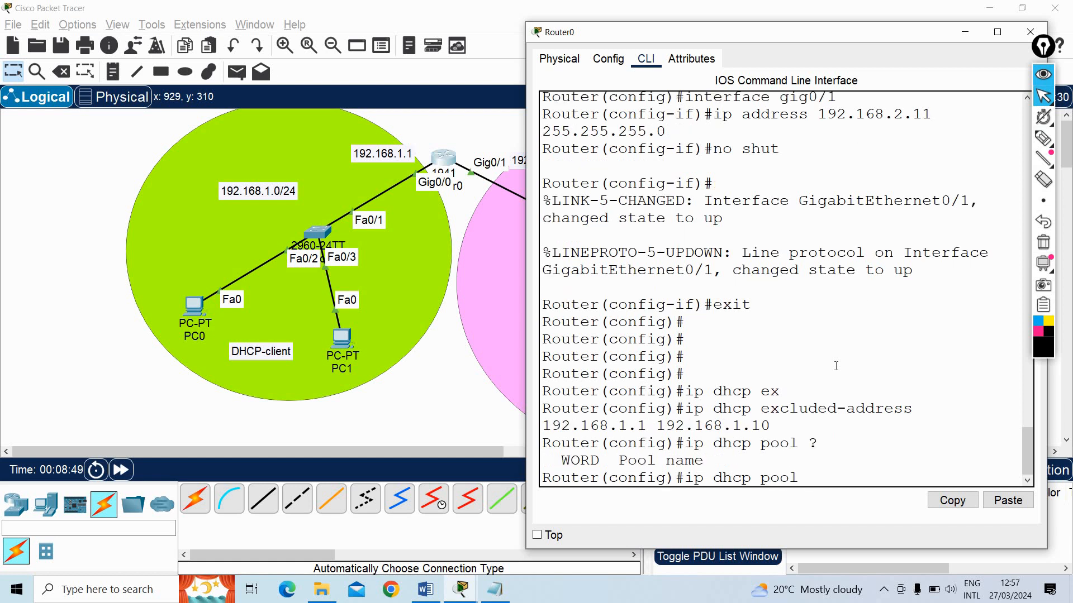
pyautogui.write('left')
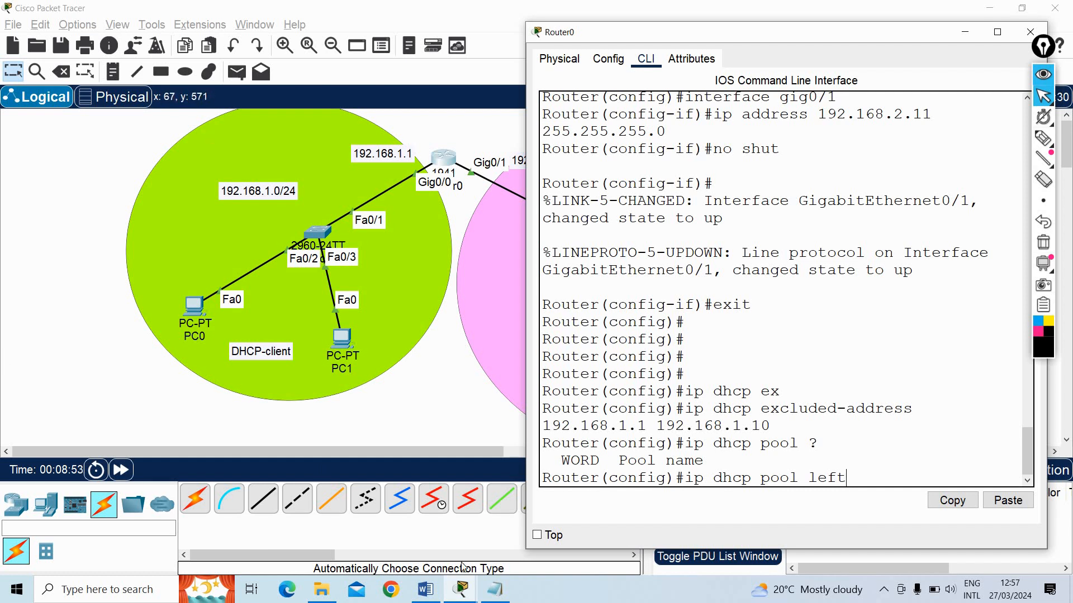
pyautogui.press('Return')
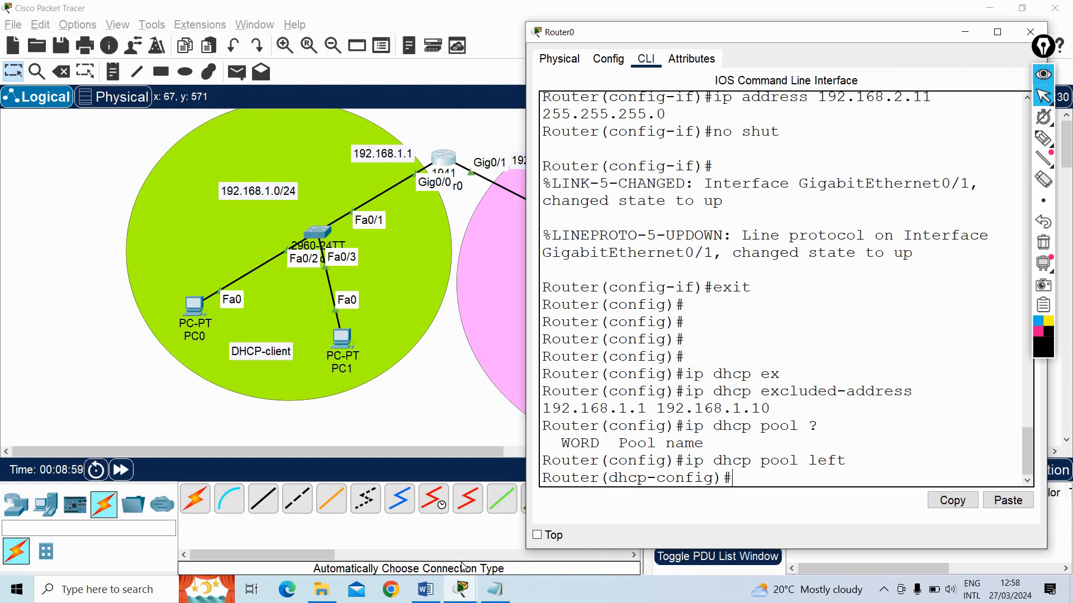
# List the commands available in DHCP pool configuration mode, and examine the default-router, dns-server and network entries
pyautogui.write('?')
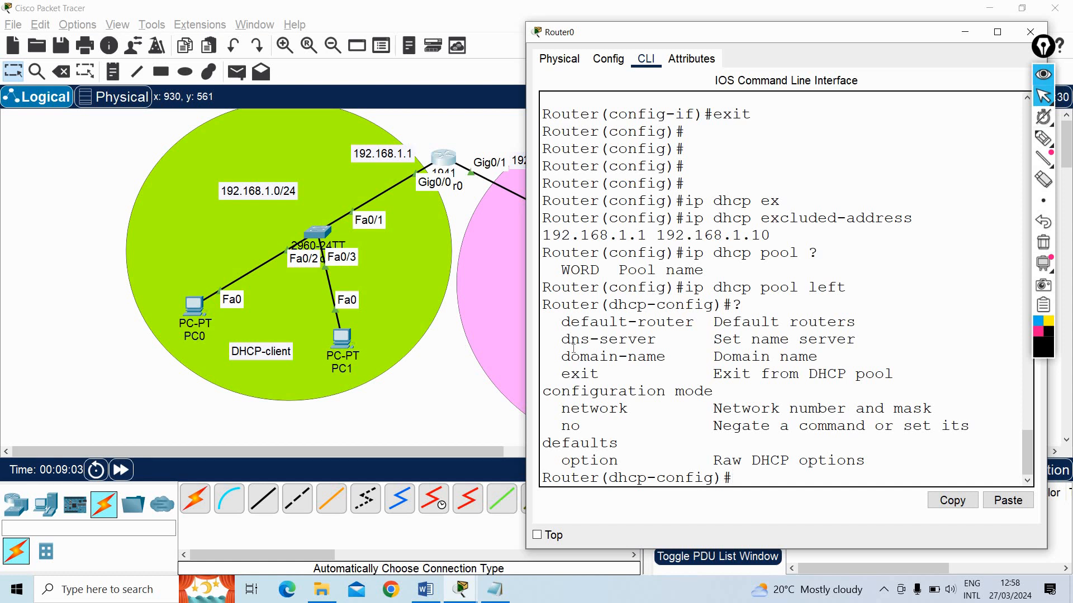
pyautogui.moveTo(561, 322); pyautogui.dragTo(694, 323)
pyautogui.moveTo(561, 339); pyautogui.dragTo(686, 339)
pyautogui.click(636, 410)
pyautogui.moveTo(561, 409); pyautogui.dragTo(631, 410)
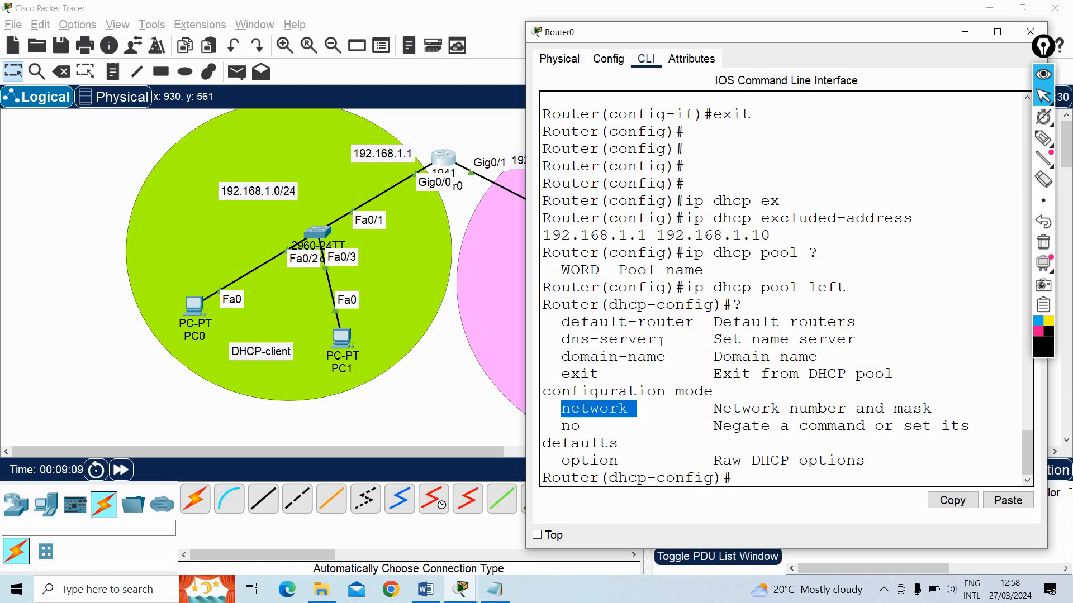
pyautogui.click(602, 328)
pyautogui.moveTo(561, 322); pyautogui.dragTo(703, 322)
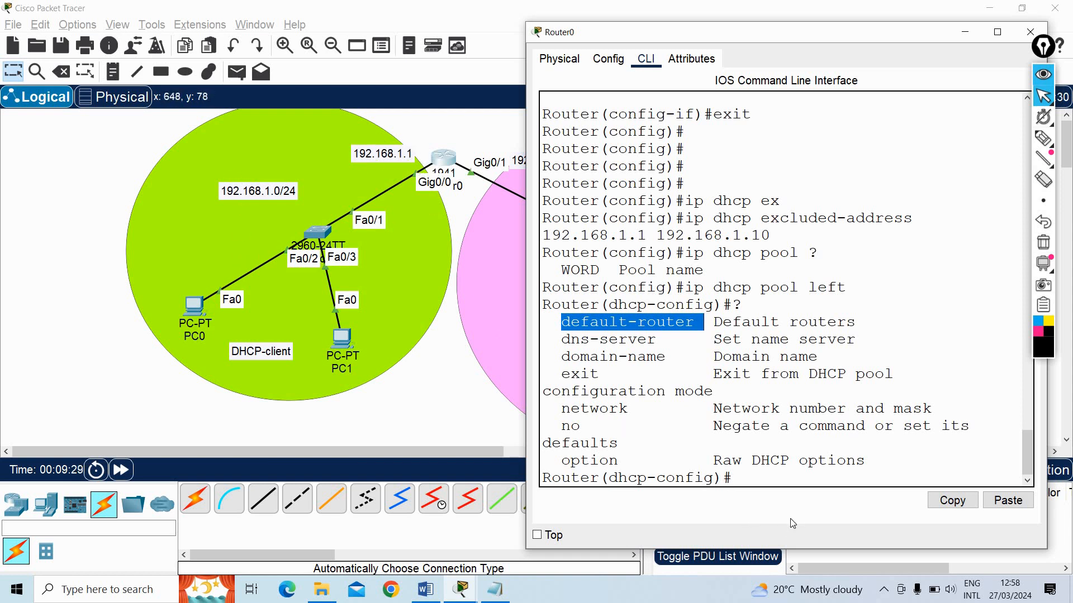
pyautogui.click(761, 474)
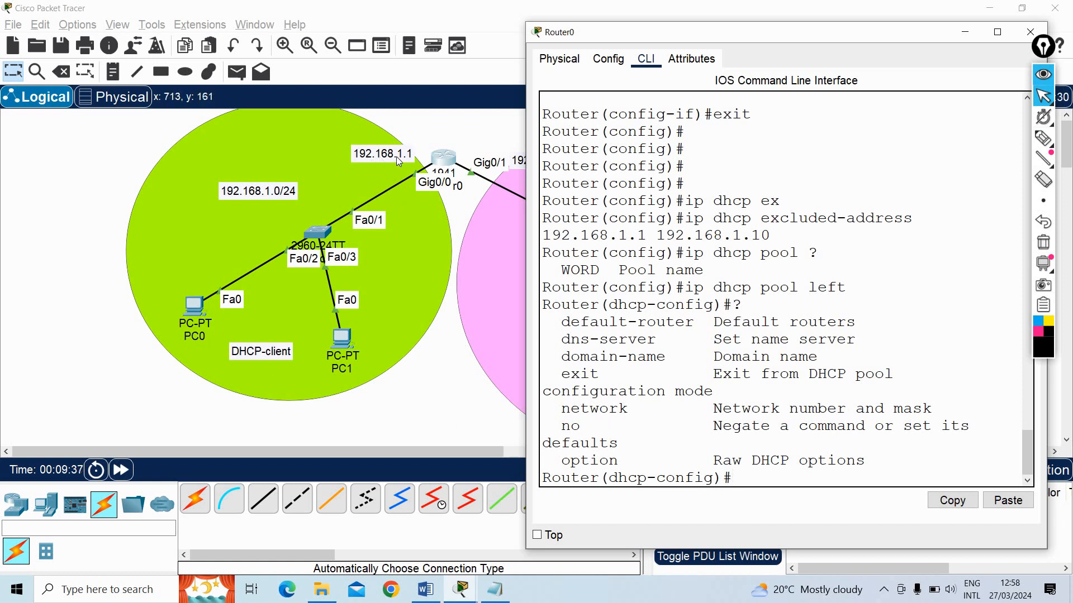
# Set the default router of the DHCP pool left to 192.168.1.1
pyautogui.write('defau')
pyautogui.press('Tab')
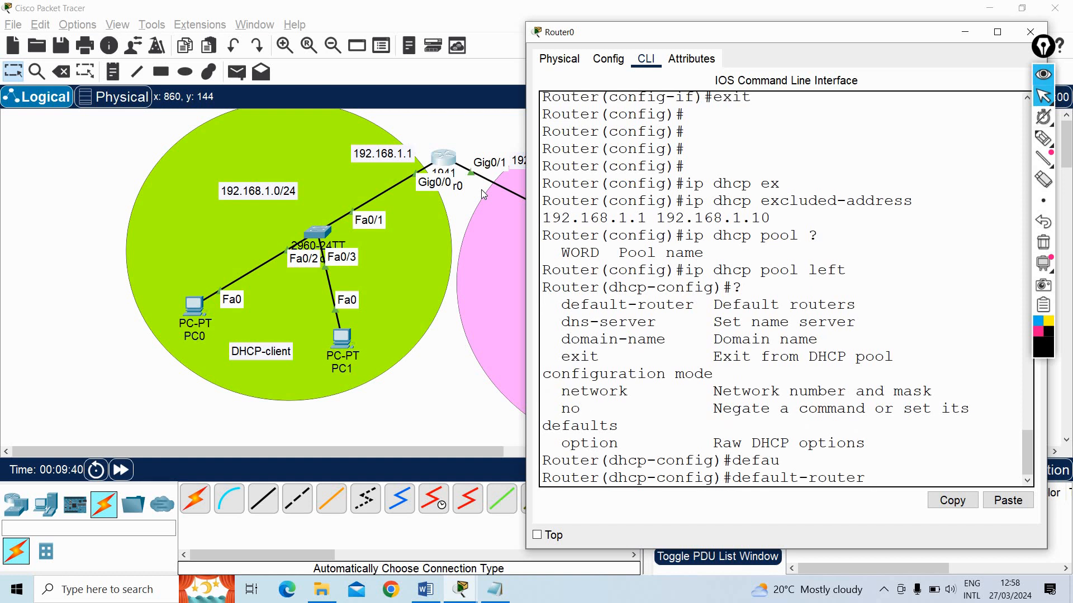
pyautogui.write('192.168.1.1')
pyautogui.press('Return')
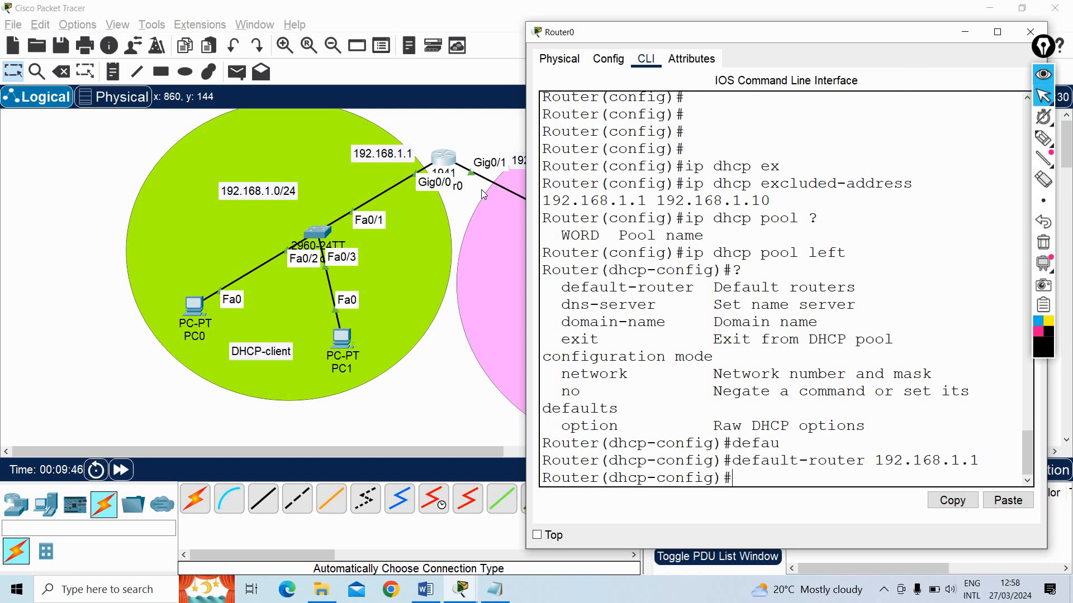
# Set the pool's DNS server to 8.8.8.8, moving Router0's window to keep the left network visible beside it
pyautogui.moveTo(562, 304); pyautogui.dragTo(657, 306)
pyautogui.moveTo(672, 37); pyautogui.dragTo(642, 54)
pyautogui.write('s')
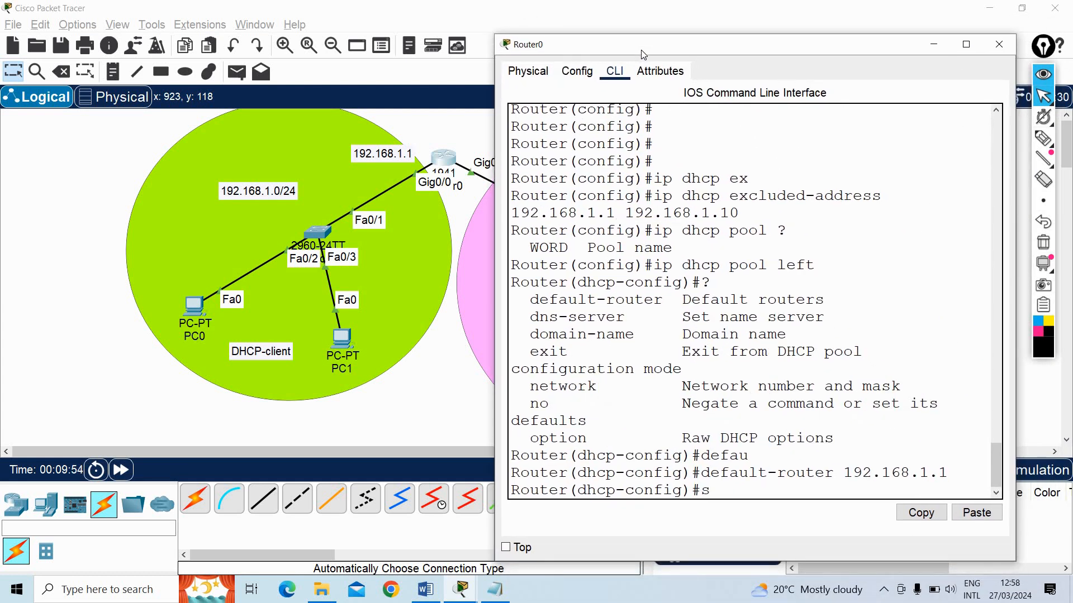
pyautogui.press('BackSpace')
pyautogui.write('dns')
pyautogui.press('Tab')
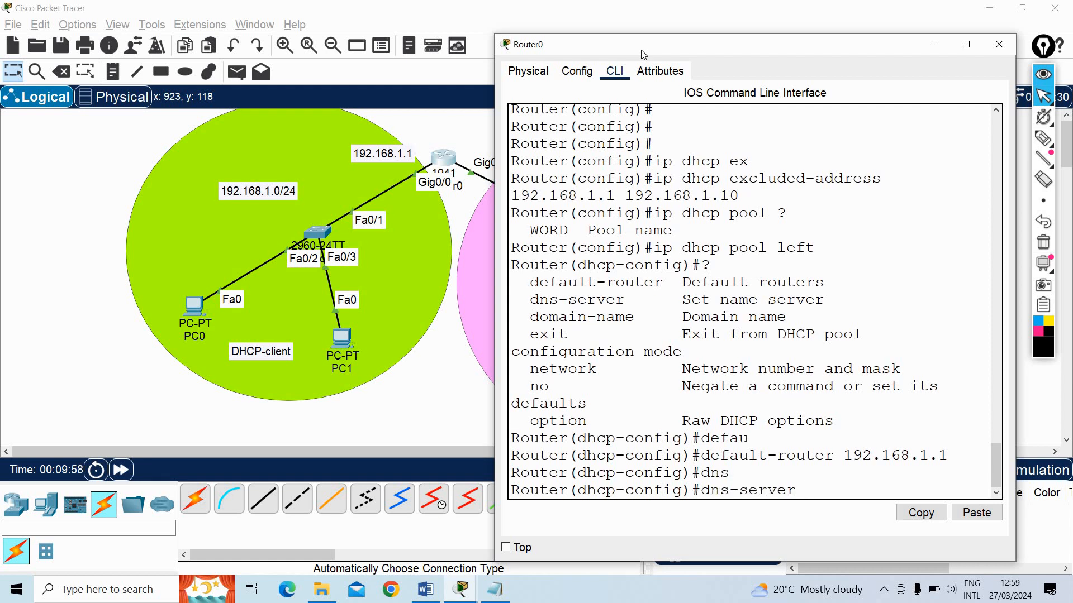
pyautogui.write('8.8.8.8')
pyautogui.moveTo(642, 55); pyautogui.dragTo(695, 48)
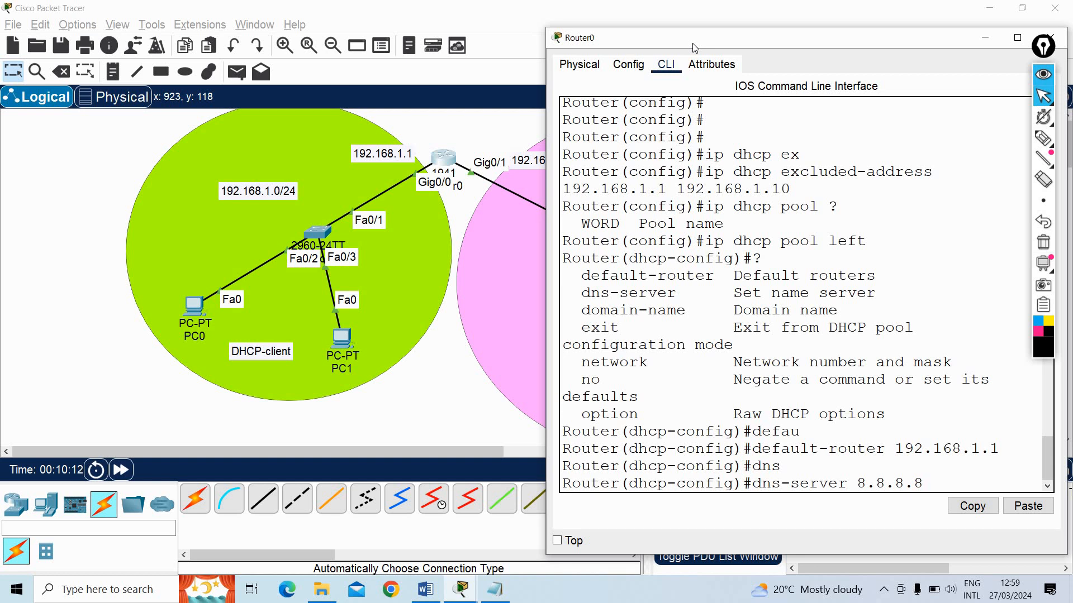
pyautogui.press('Return')
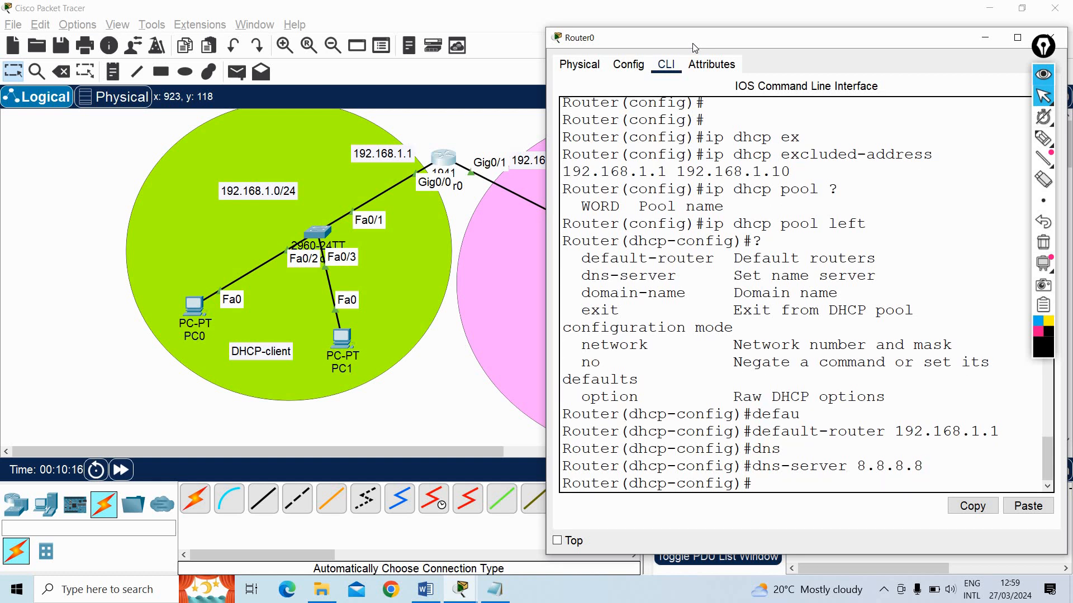
# Try to set the pool's network to 192.168.1.0 without a subnet mask, after comparing it with the topology
pyautogui.write('network')
pyautogui.moveTo(818, 47); pyautogui.dragTo(857, 53)
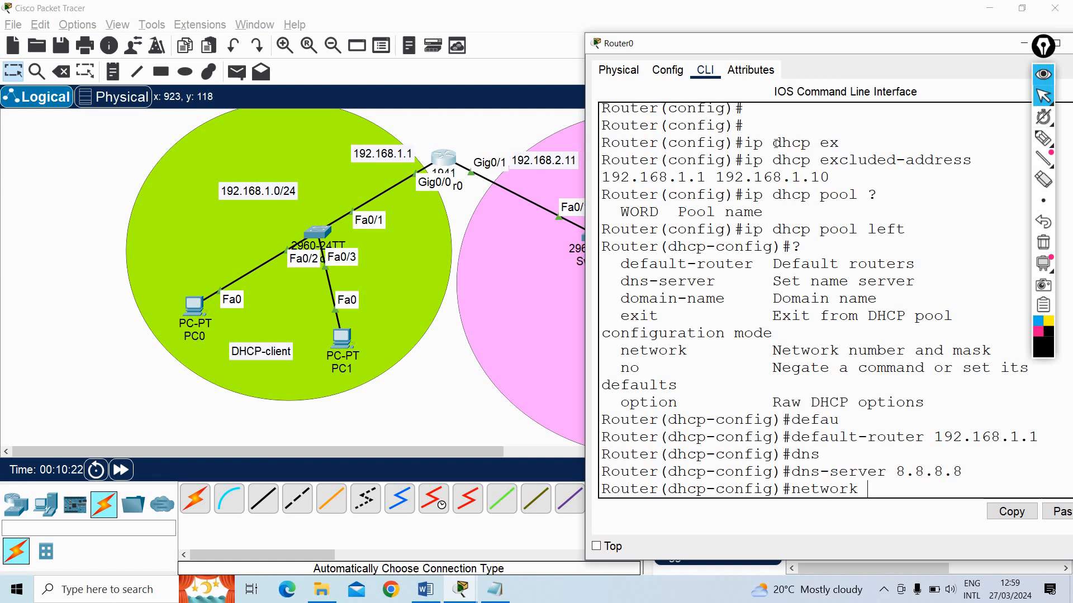
pyautogui.moveTo(776, 143); pyautogui.dragTo(660, 143)
pyautogui.moveTo(805, 46); pyautogui.dragTo(865, 48)
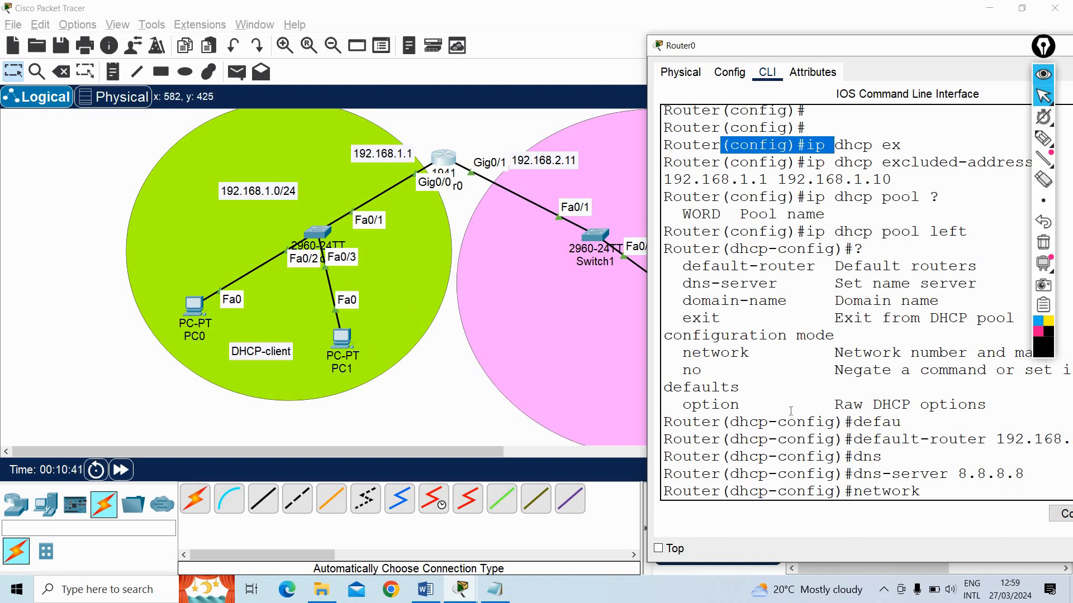
pyautogui.moveTo(834, 404); pyautogui.dragTo(911, 474)
pyautogui.click(933, 492)
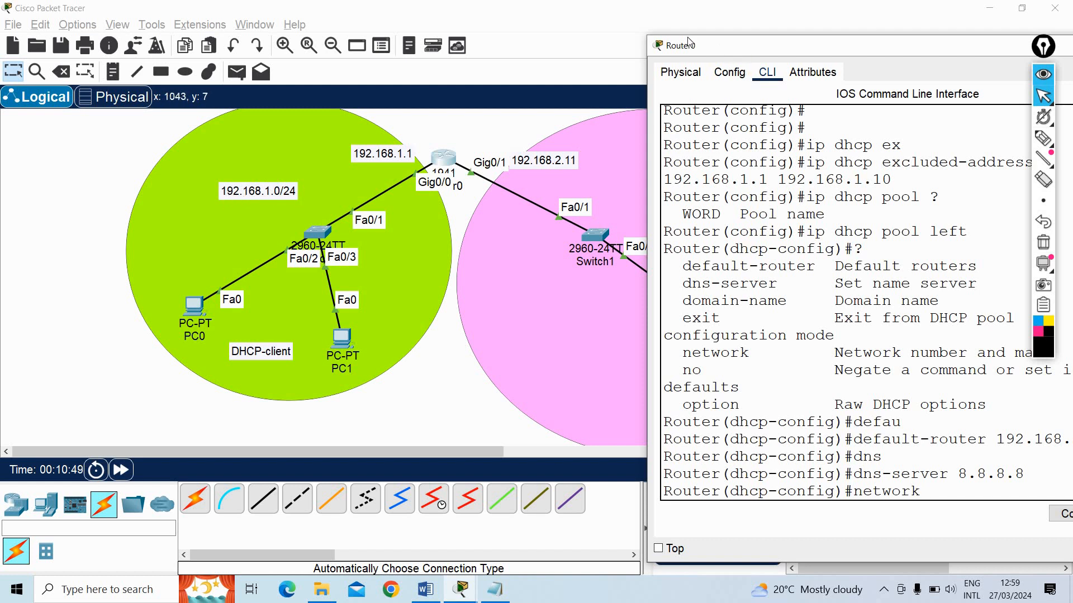
pyautogui.moveTo(691, 45); pyautogui.dragTo(592, 24)
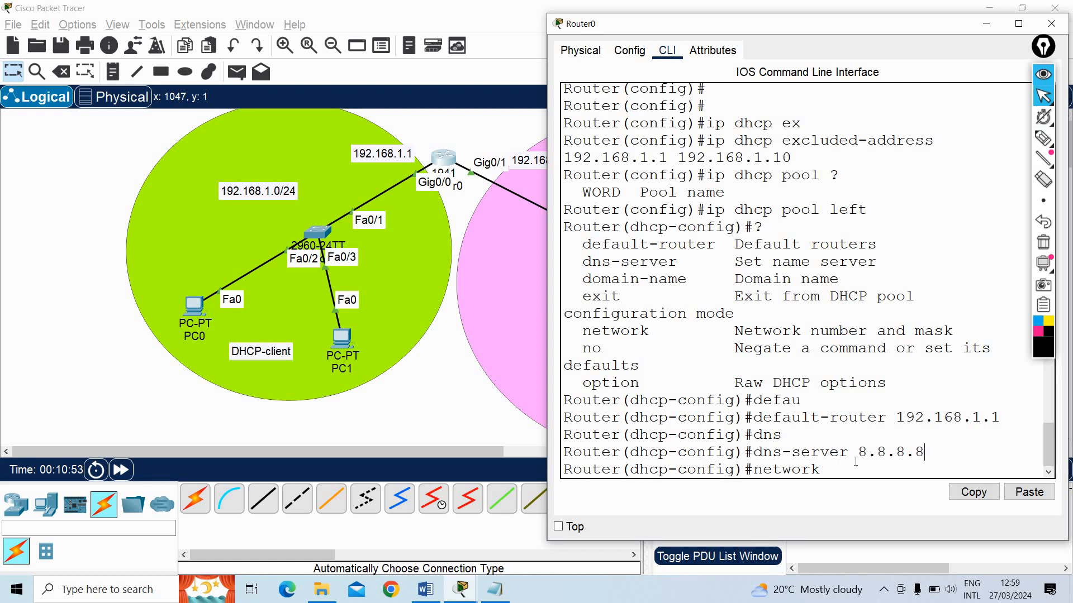
pyautogui.write('192.168.1.0')
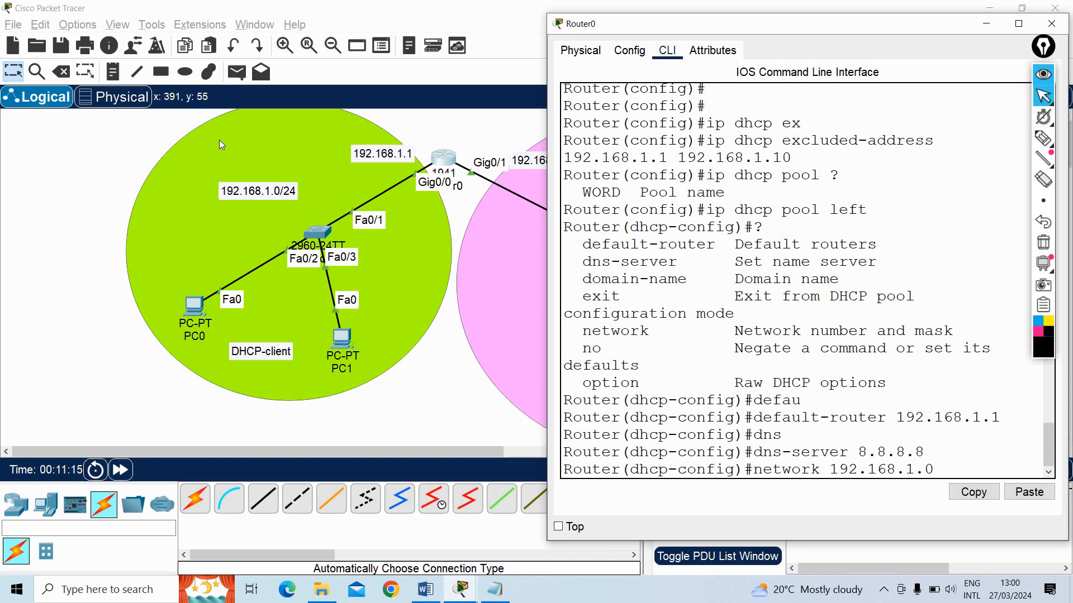
pyautogui.press('Return')
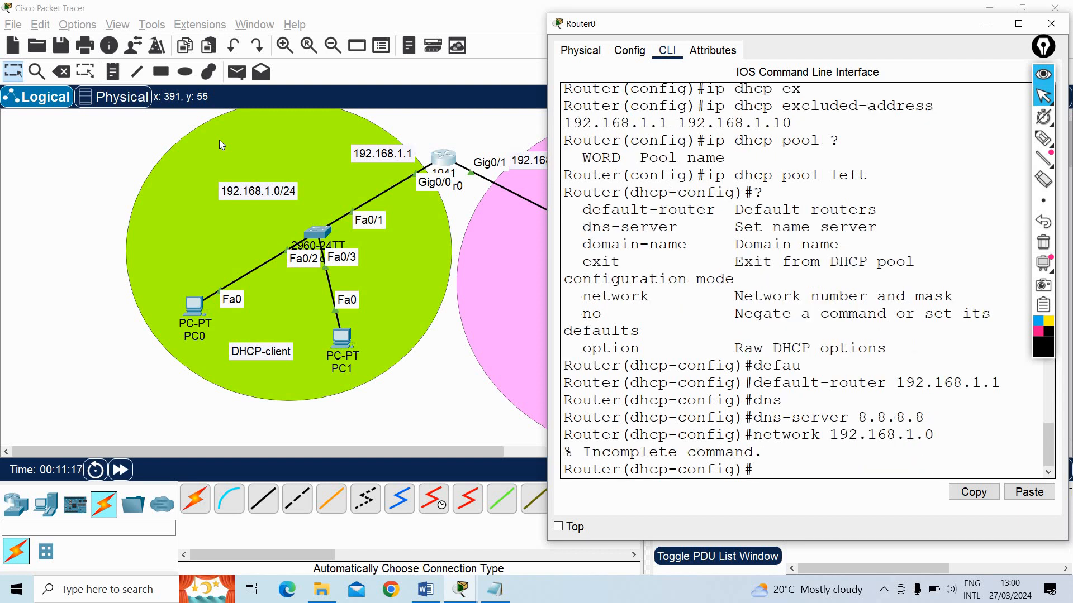
# Set the pool's network to 192.168.1.0 with subnet mask 255.255.255.0
pyautogui.press('Up')
pyautogui.write('255.2')
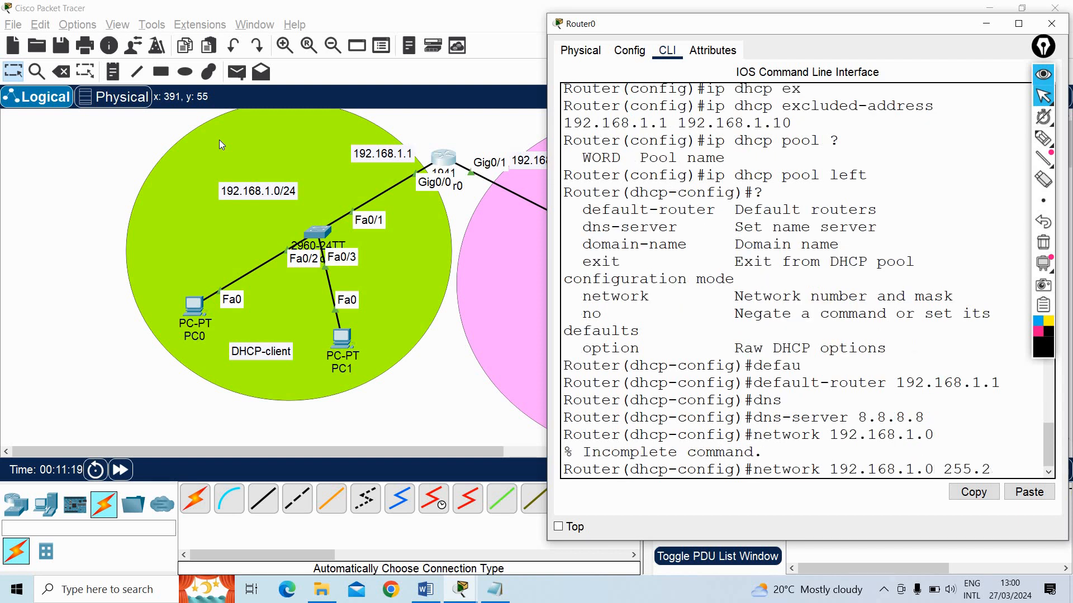
pyautogui.write('55.255.0')
pyautogui.press('Return')
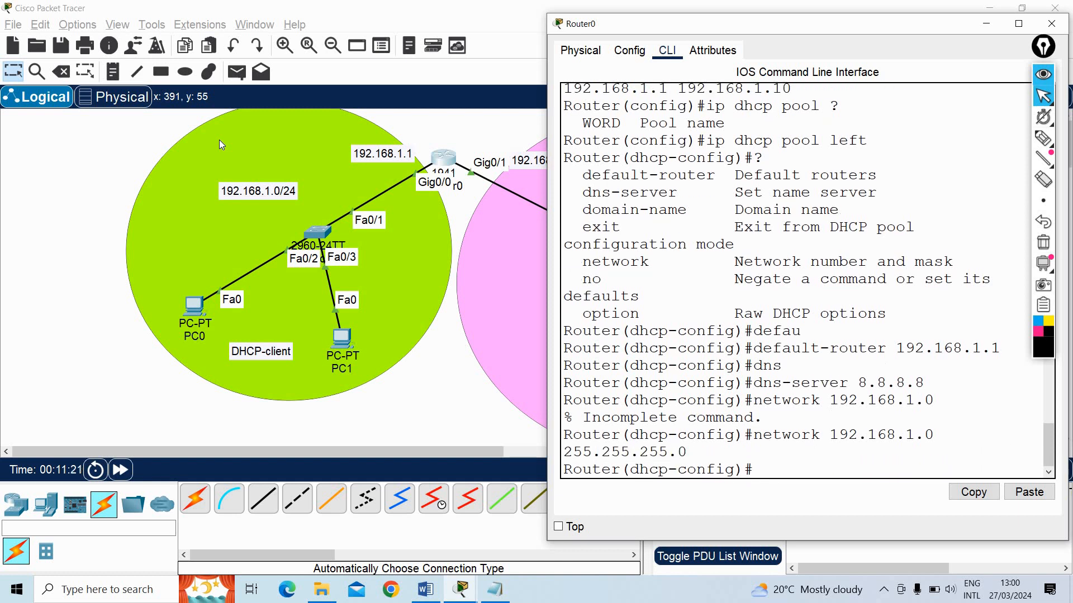
# Exit DHCP pool configuration mode and minimize Router0's window
pyautogui.write('exit')
pyautogui.press('Return')
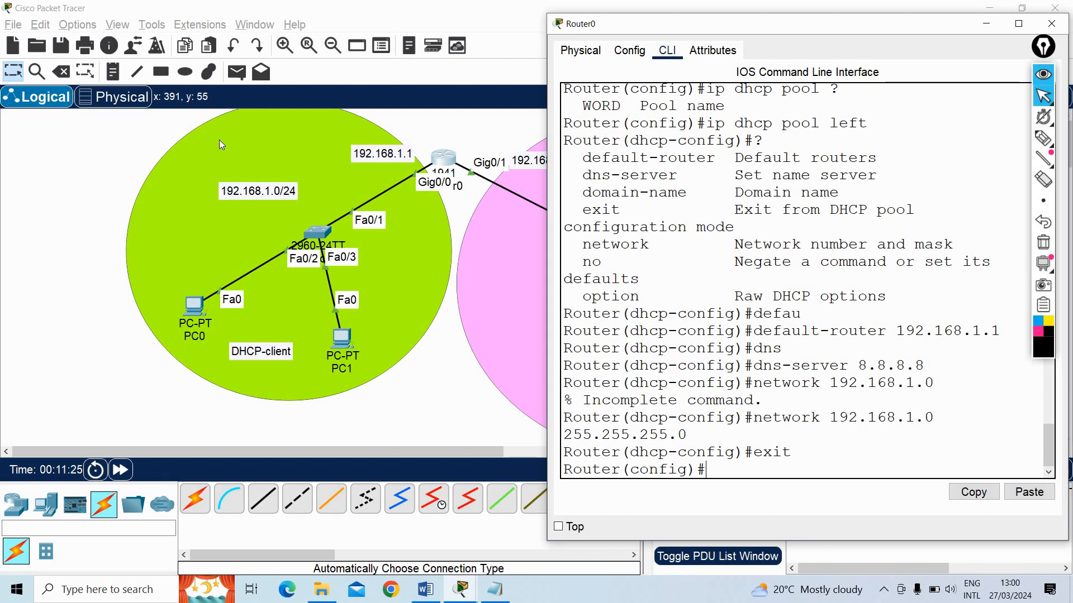
pyautogui.write('exi')
pyautogui.press('BackSpace')
pyautogui.press('BackSpace')
pyautogui.click(986, 24)
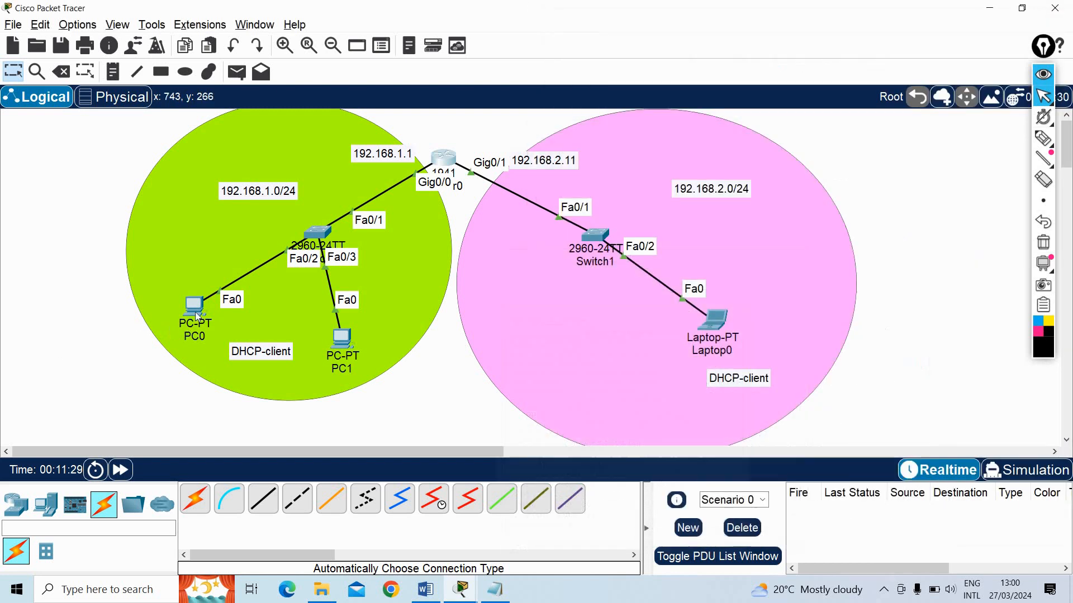
# Switch PC0's IP configuration to DHCP so it requests an address from the router, and close PC0's window
pyautogui.click(195, 307)
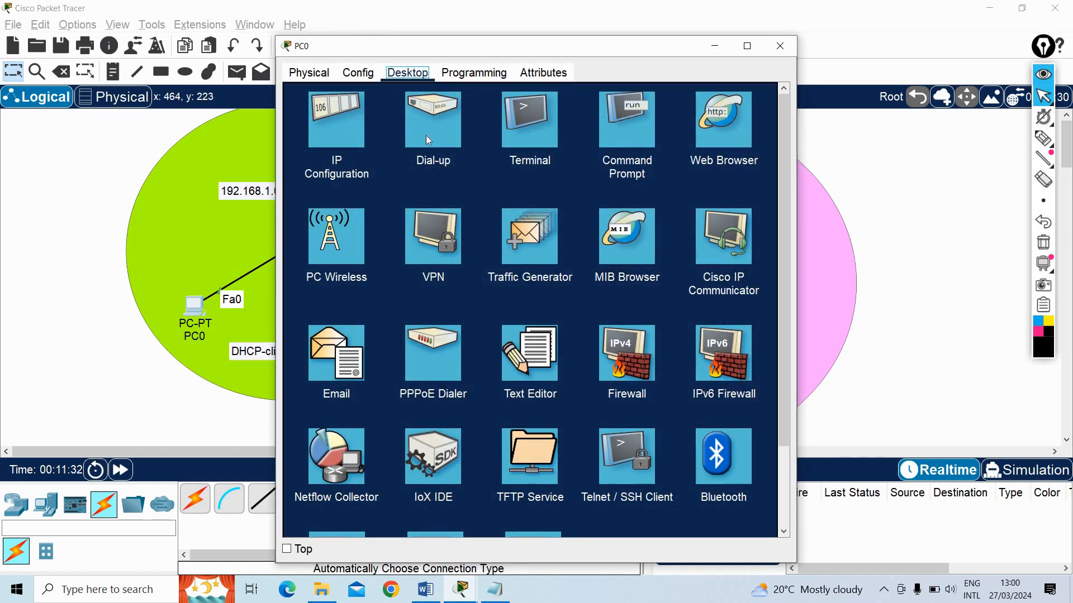
pyautogui.click(352, 126)
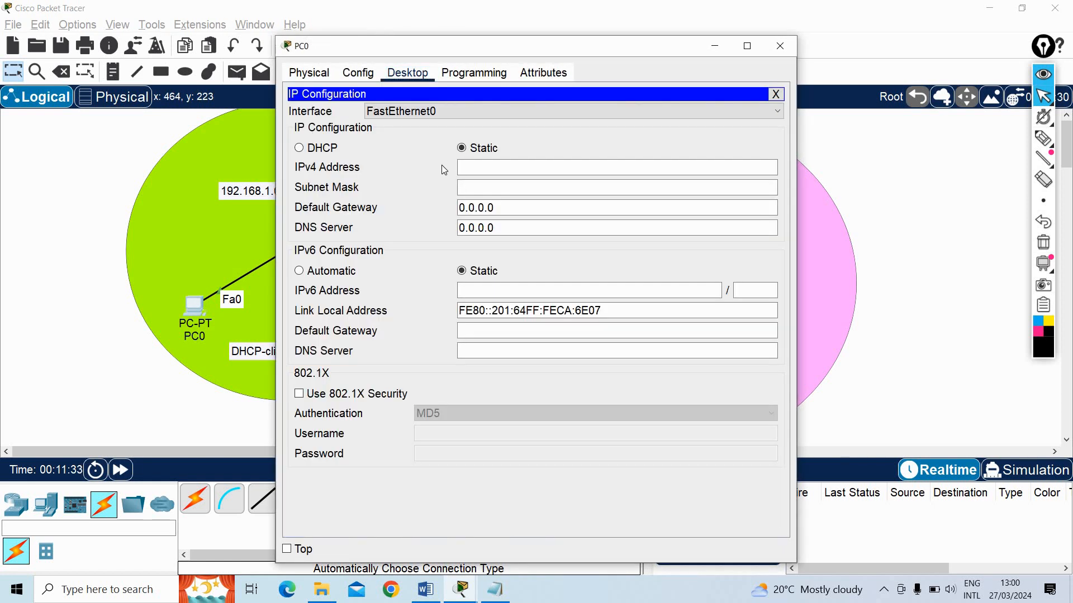
pyautogui.click(327, 150)
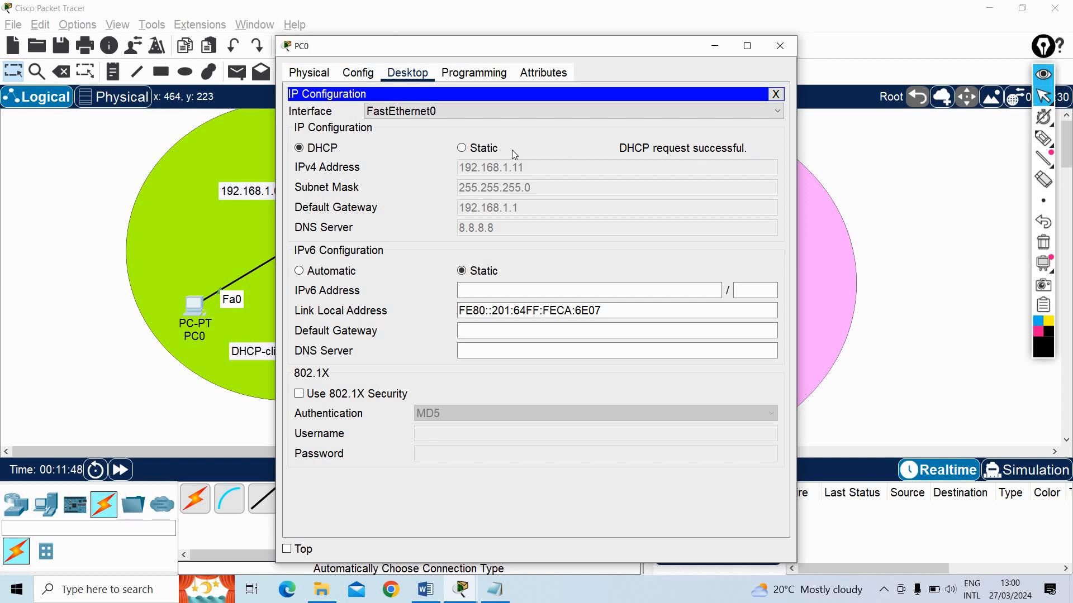
pyautogui.click(467, 150)
pyautogui.click(335, 148)
pyautogui.moveTo(524, 50); pyautogui.dragTo(559, 51)
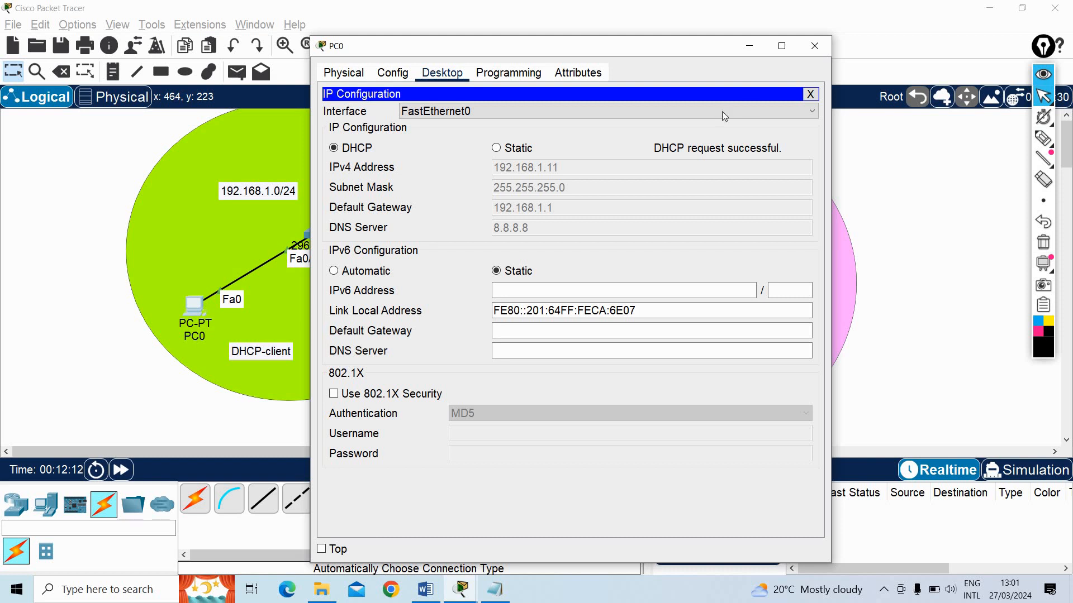
pyautogui.click(810, 94)
pyautogui.click(814, 49)
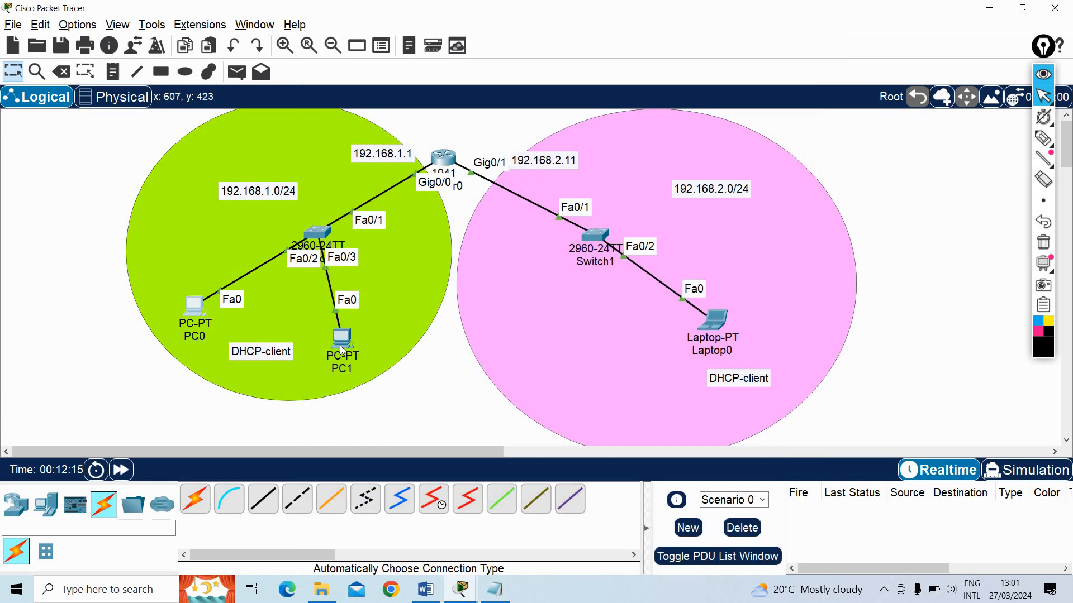
# Switch PC1's IP configuration to DHCP and close PC1's window
pyautogui.click(339, 345)
pyautogui.click(407, 73)
pyautogui.click(324, 156)
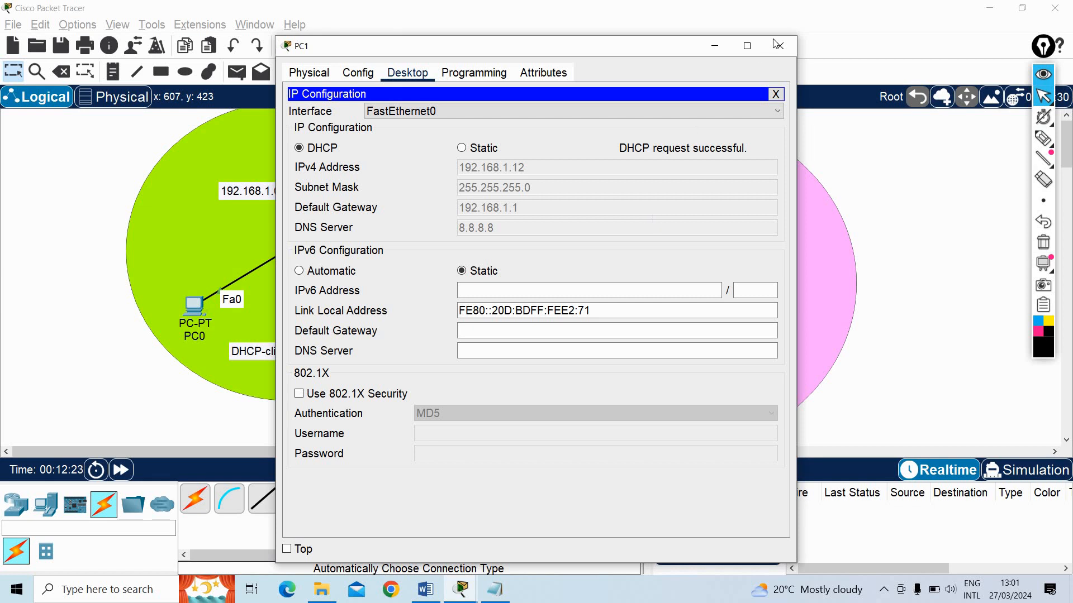
pyautogui.click(776, 94)
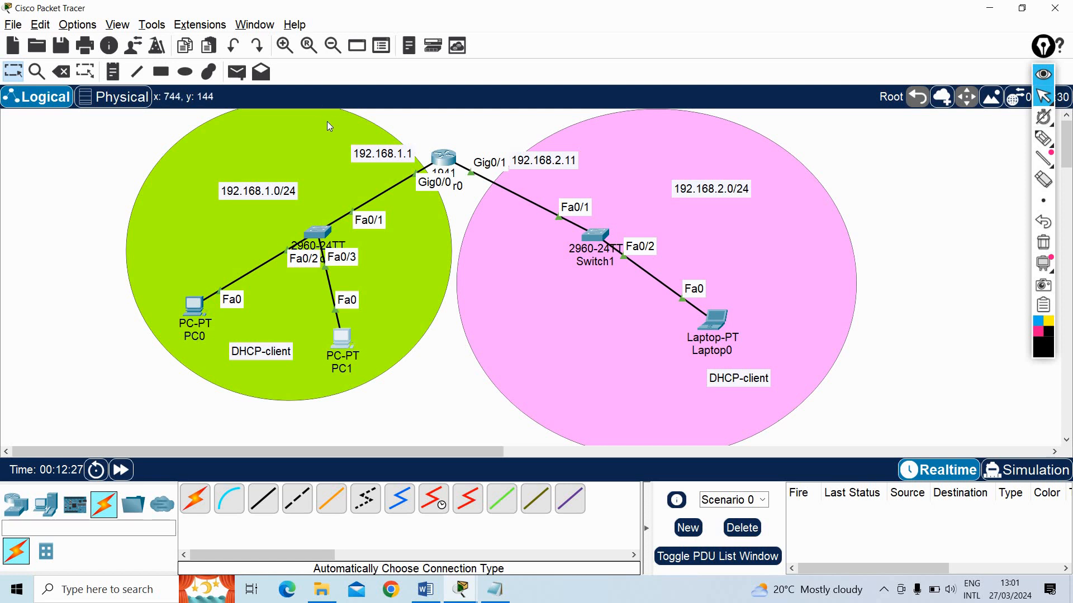
# Reopen Router0's CLI and begin an ip dhcp excluded-address command in global configuration mode
pyautogui.click(446, 159)
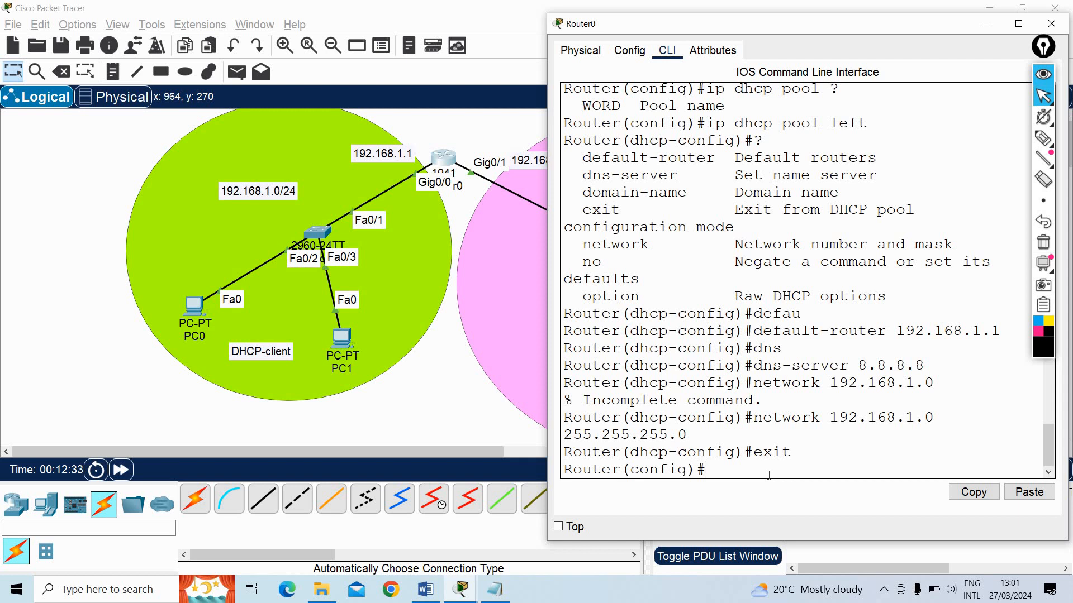
pyautogui.write('ip dhcp ex')
pyautogui.press('Tab')
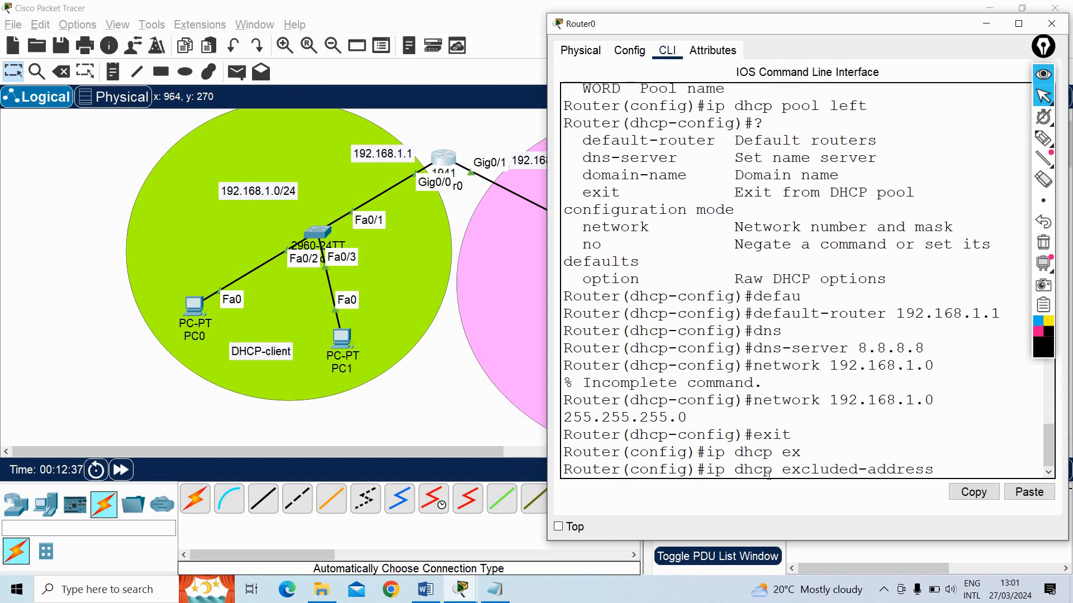
# Check the addressing of the 192.168.2.0/24 network in the topology, and bring Router0's window back into view
pyautogui.moveTo(744, 28); pyautogui.dragTo(844, 40)
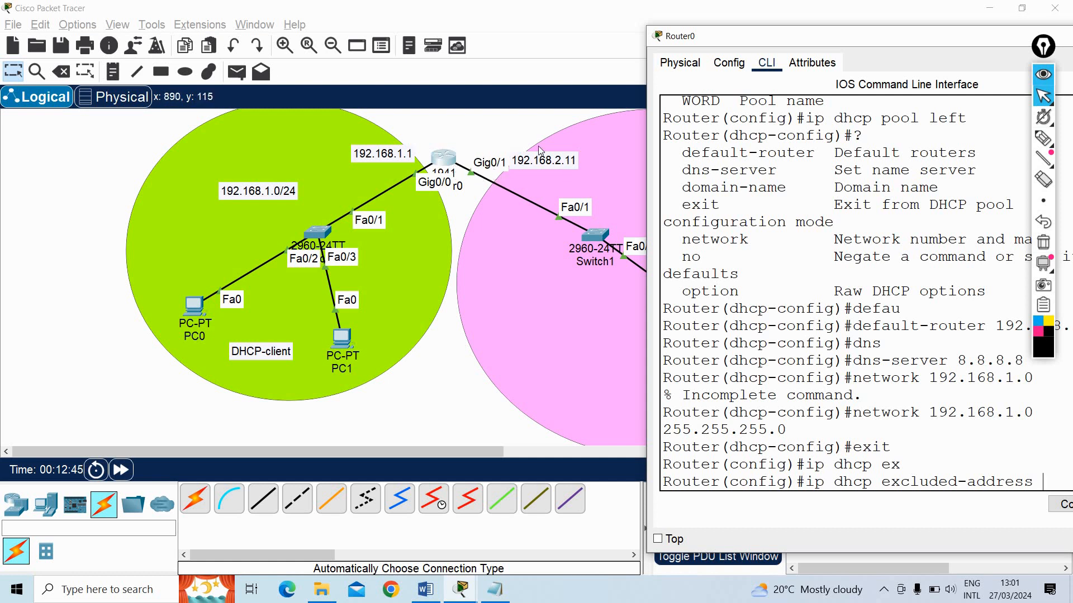
pyautogui.moveTo(759, 36); pyautogui.dragTo(722, 32)
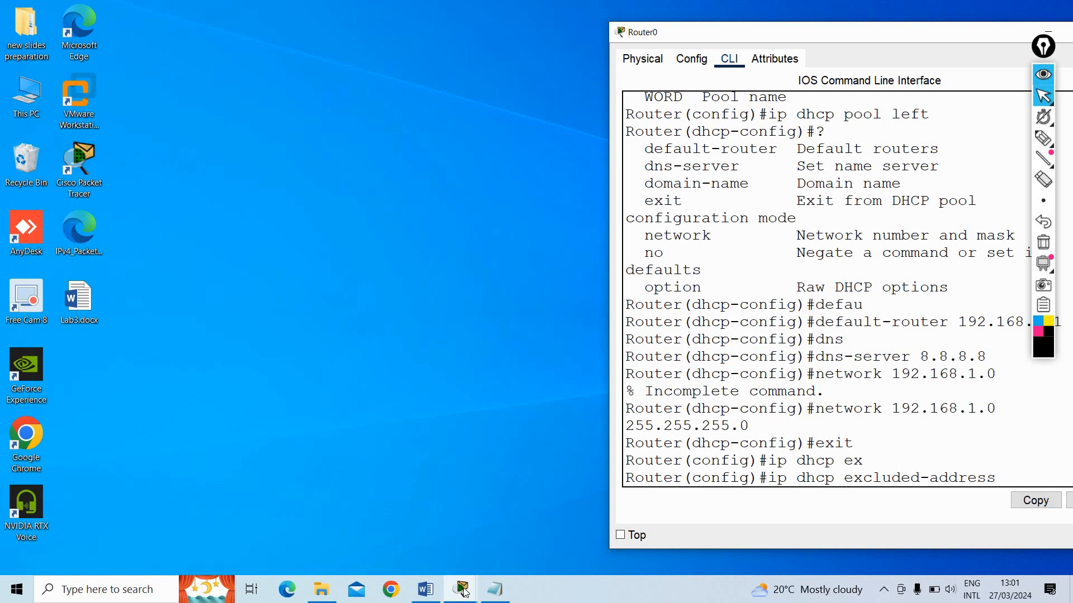
pyautogui.moveTo(463, 591)
pyautogui.click(454, 556)
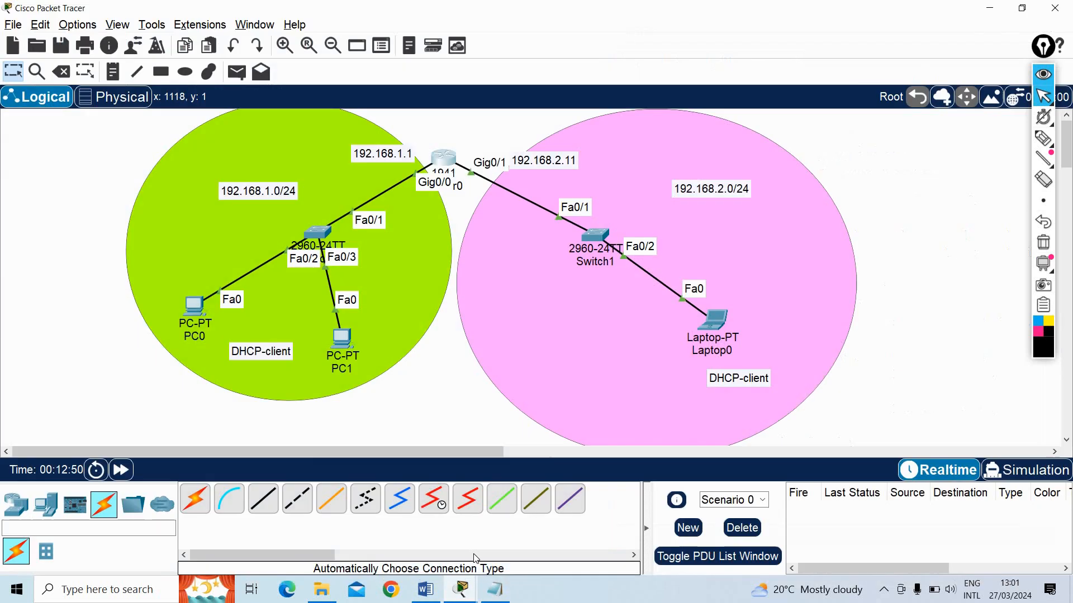
pyautogui.click(525, 525)
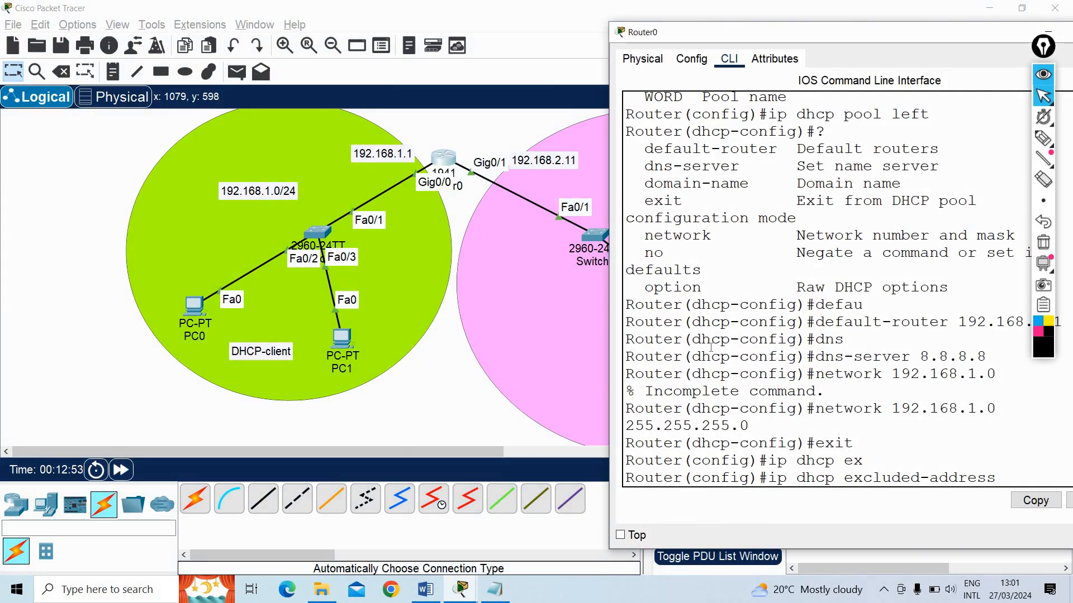
pyautogui.moveTo(912, 33); pyautogui.dragTo(607, 68)
# Complete the DHCP exclusion command with the address range 192.168.1.1 to 192.168.1.20
pyautogui.write('192')
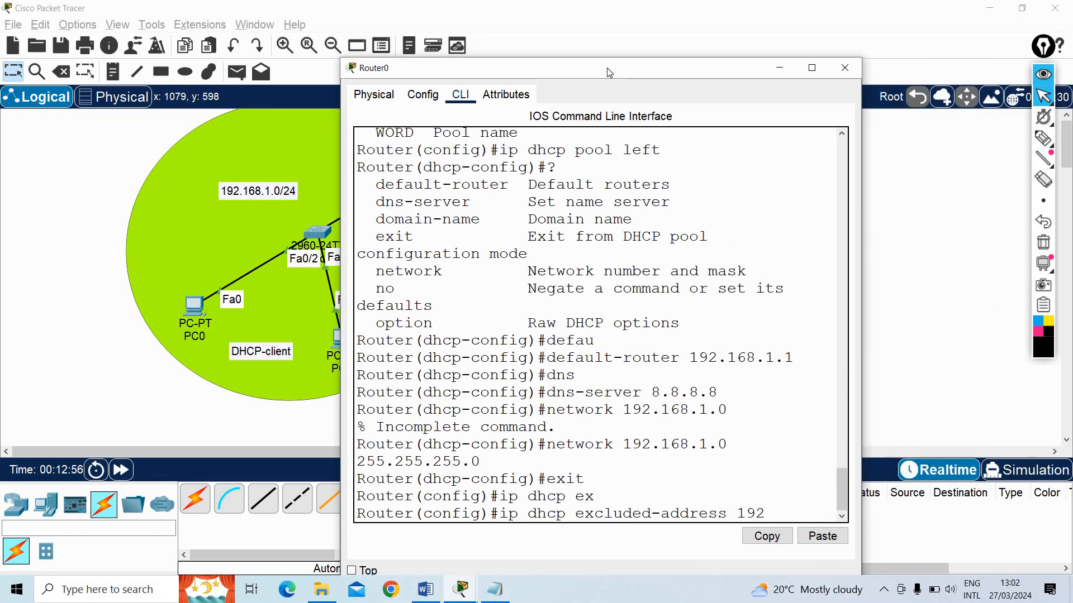
pyautogui.write('.168.1.1')
pyautogui.write(' 192.16')
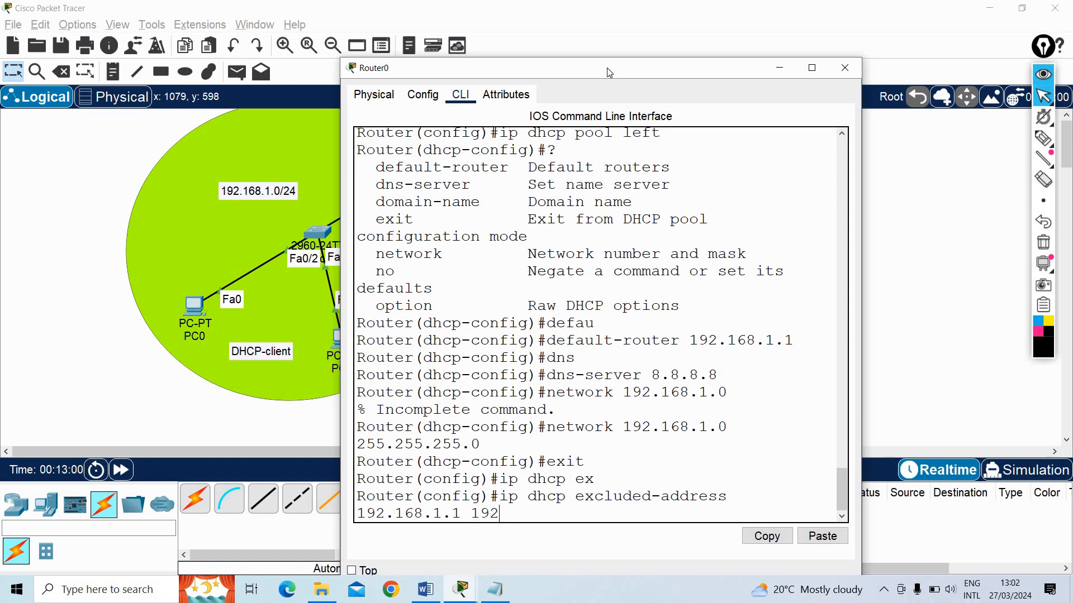
pyautogui.write('8.1.20')
pyautogui.press('Return')
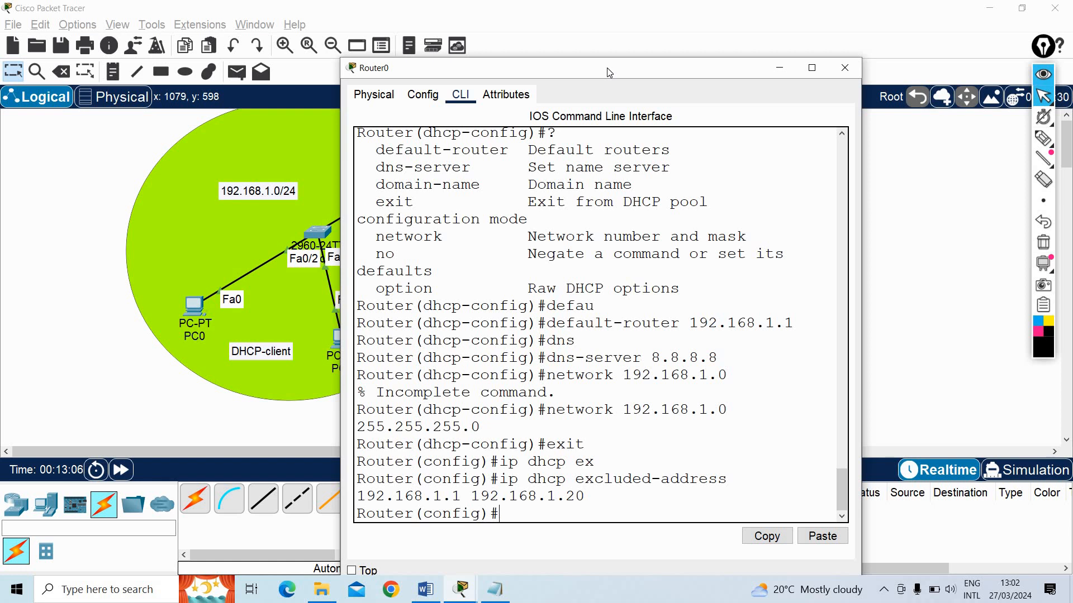
# Create a DHCP pool named right on Router0
pyautogui.write('ip dhcp pool right')
pyautogui.press('Return')
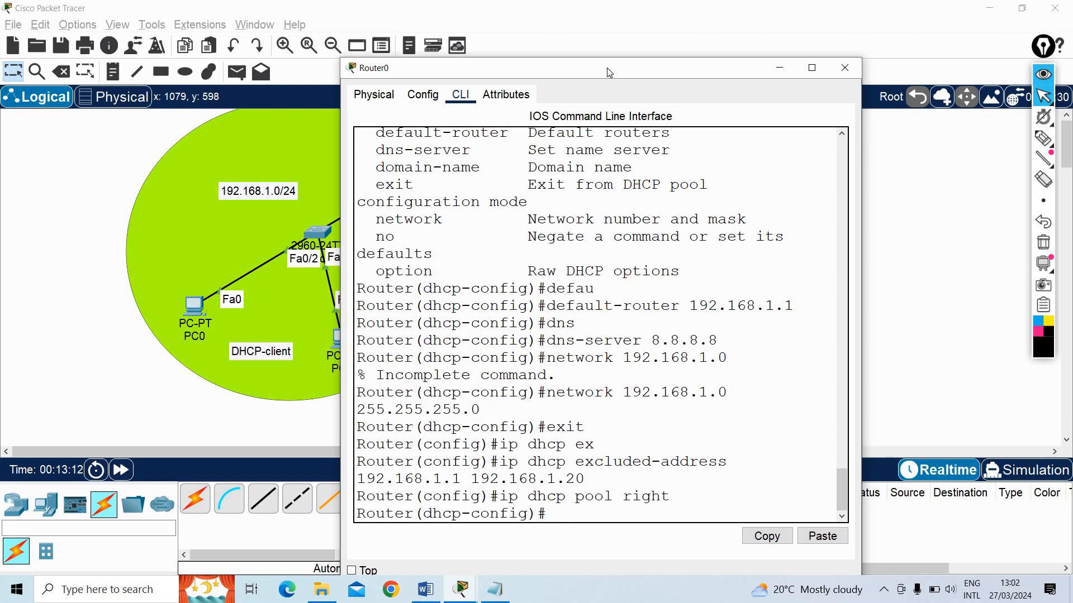
# Check the right-hand subnet in the topology and try to set the right pool's network to 192.168.2.0 without a mask
pyautogui.write('tw')
pyautogui.press('Tab')
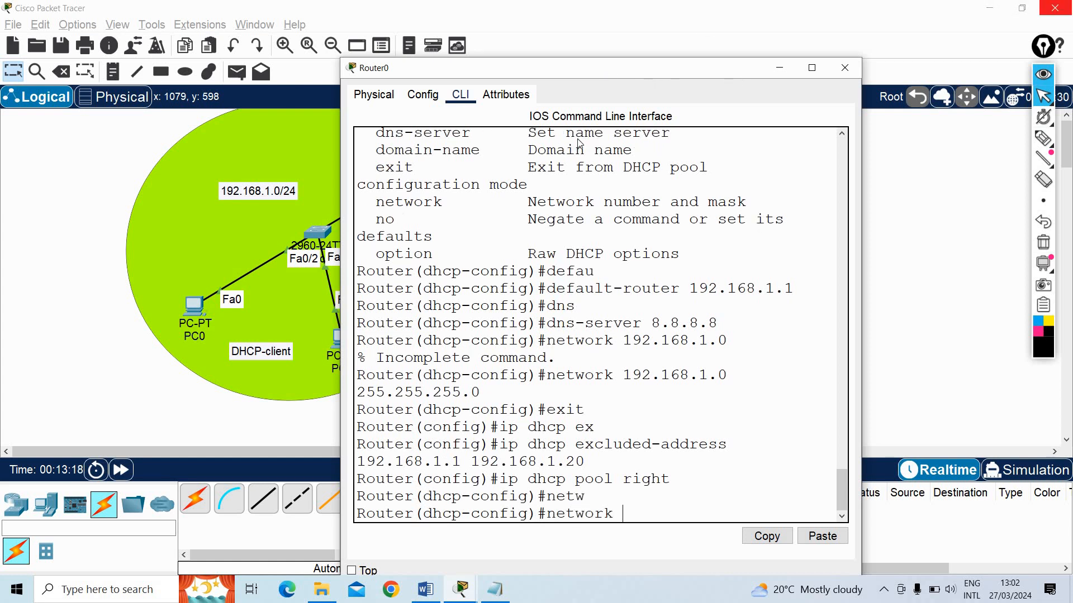
pyautogui.moveTo(531, 68); pyautogui.dragTo(371, 317)
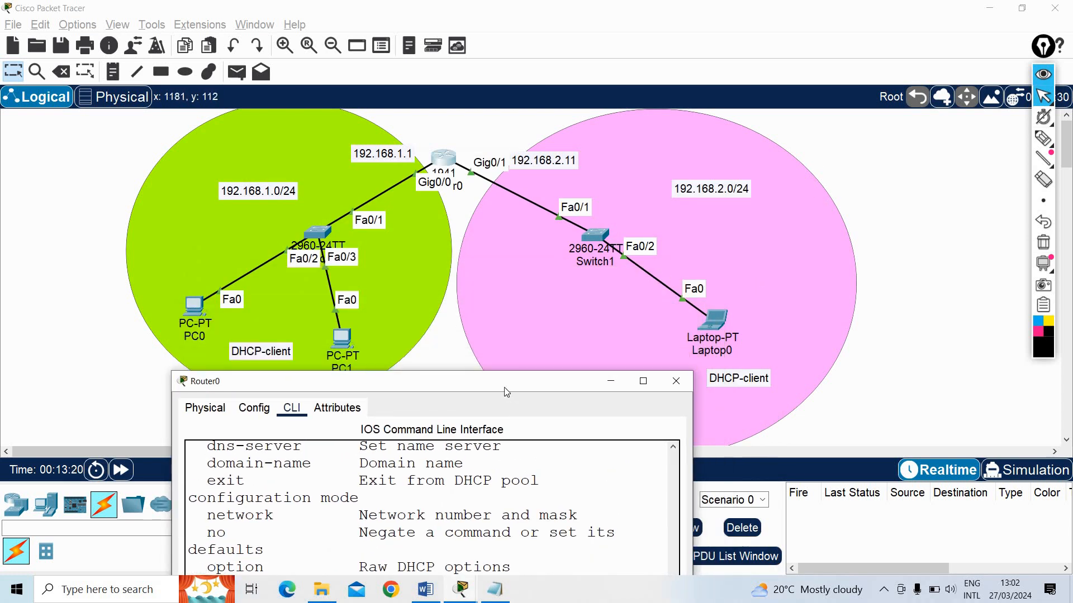
pyautogui.moveTo(504, 386); pyautogui.dragTo(632, 68)
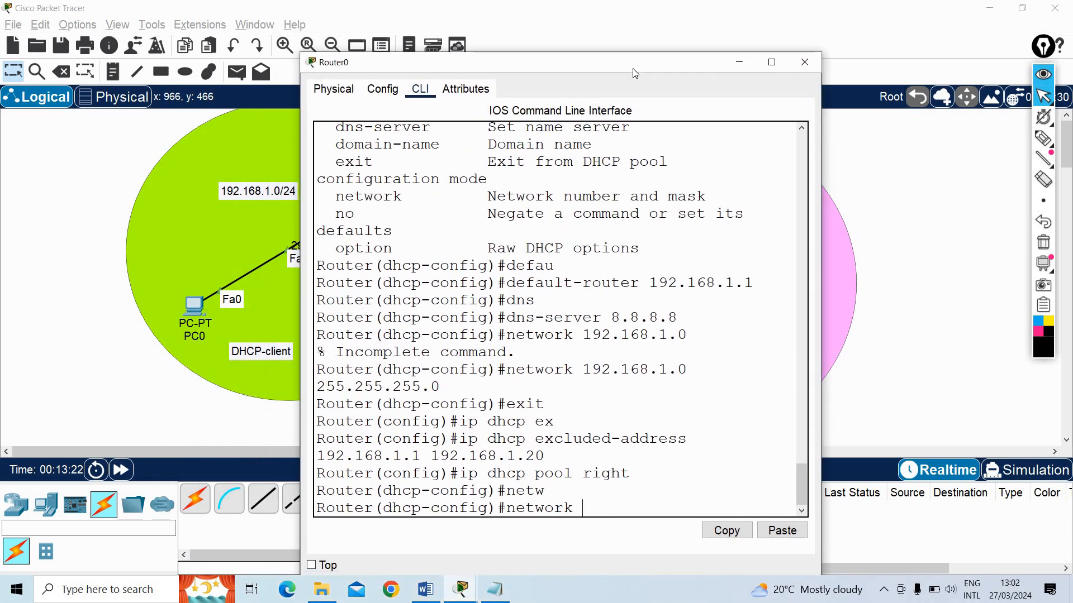
pyautogui.write('192.168.2.0')
pyautogui.press('Return')
# Set the right DHCP pool's network to 192.168.2.0 with mask 255.255.255.0, consulting the command help for the mask argument
pyautogui.press('Up')
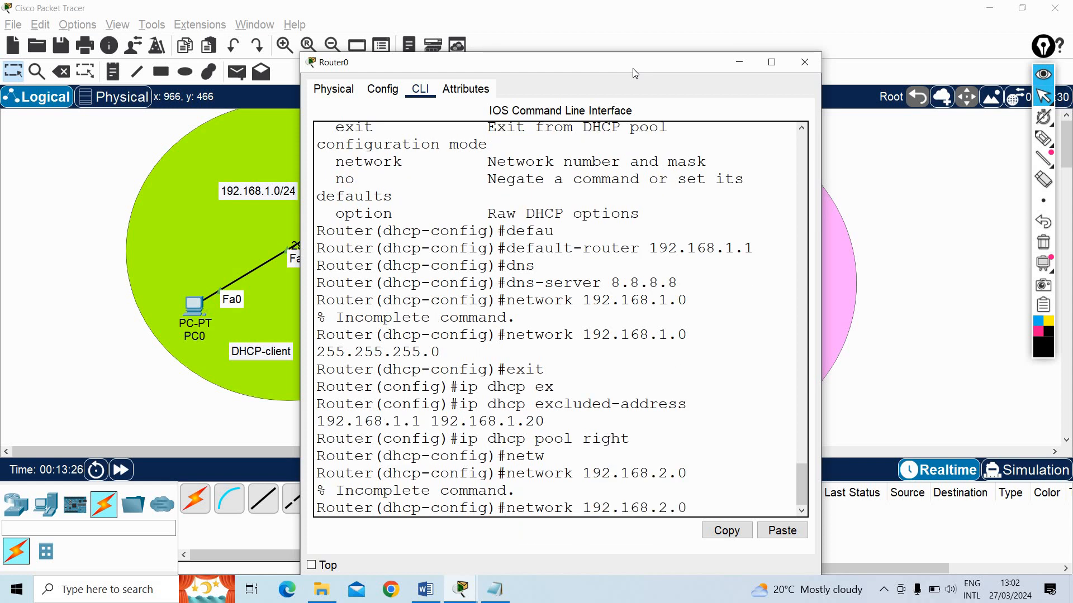
pyautogui.write('255.25')
pyautogui.press('BackSpace')
pyautogui.press('BackSpace')
pyautogui.press('BackSpace')
pyautogui.press('BackSpace')
pyautogui.press('BackSpace')
pyautogui.press('BackSpace')
pyautogui.press('BackSpace')
pyautogui.write('?')
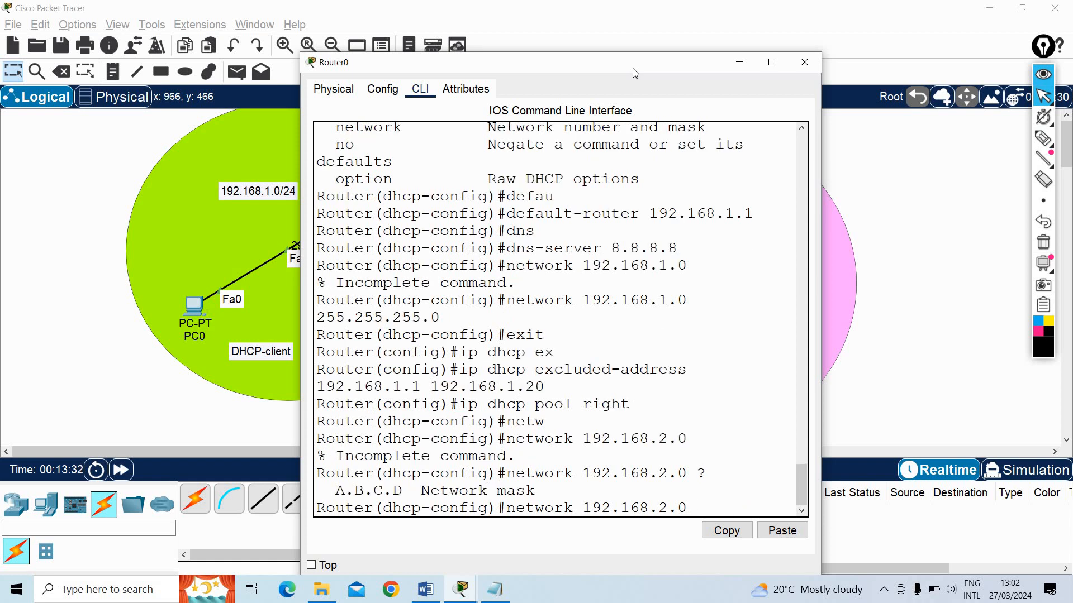
pyautogui.write('255.255.255.0')
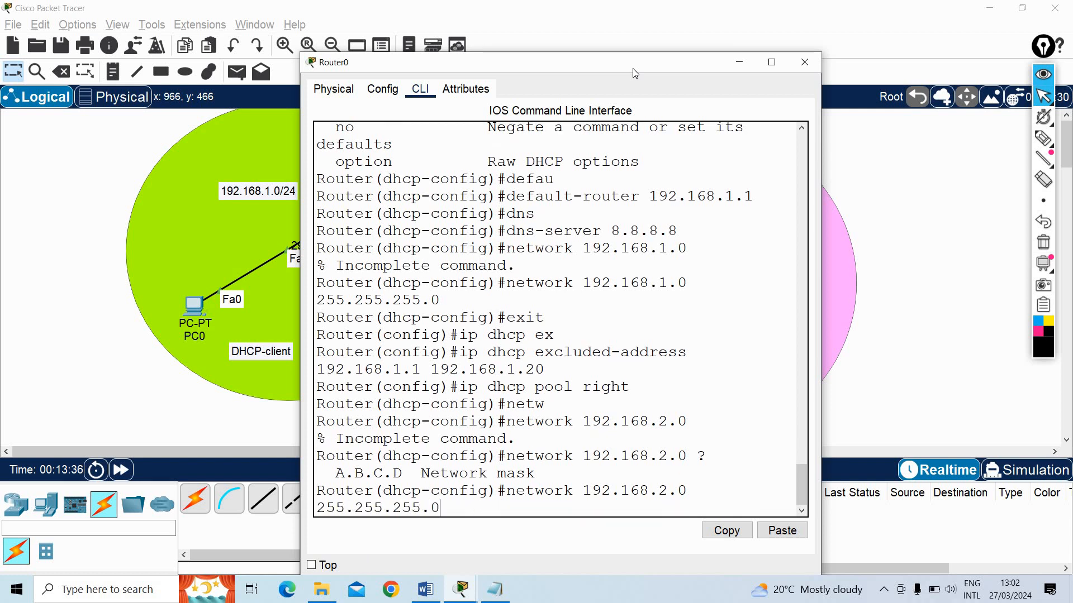
pyautogui.press('Return')
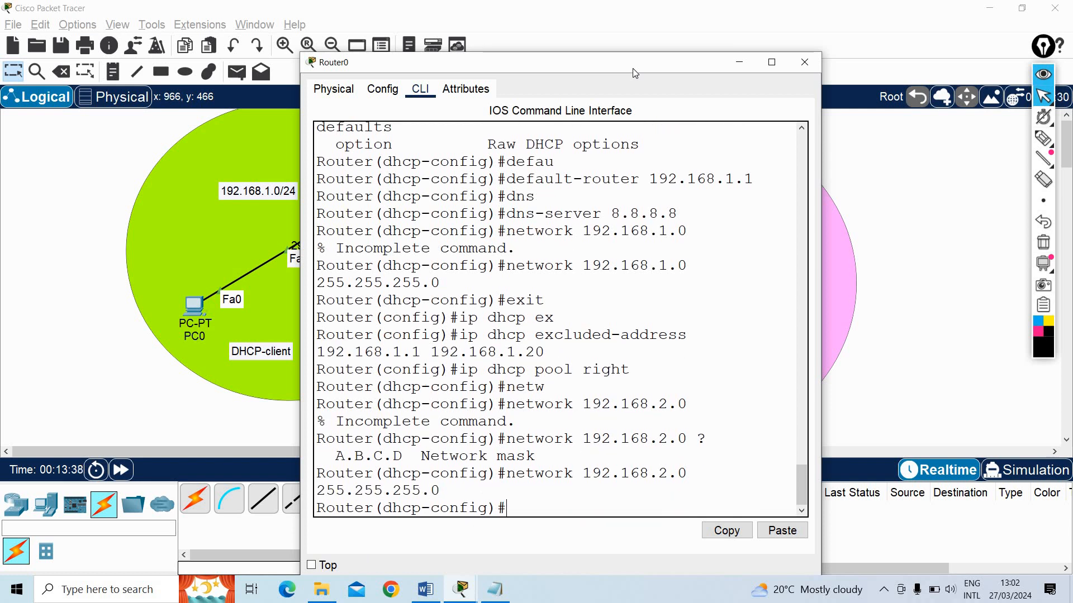
# List the commands available in DHCP pool configuration mode
pyautogui.write('defa')
pyautogui.press('Tab')
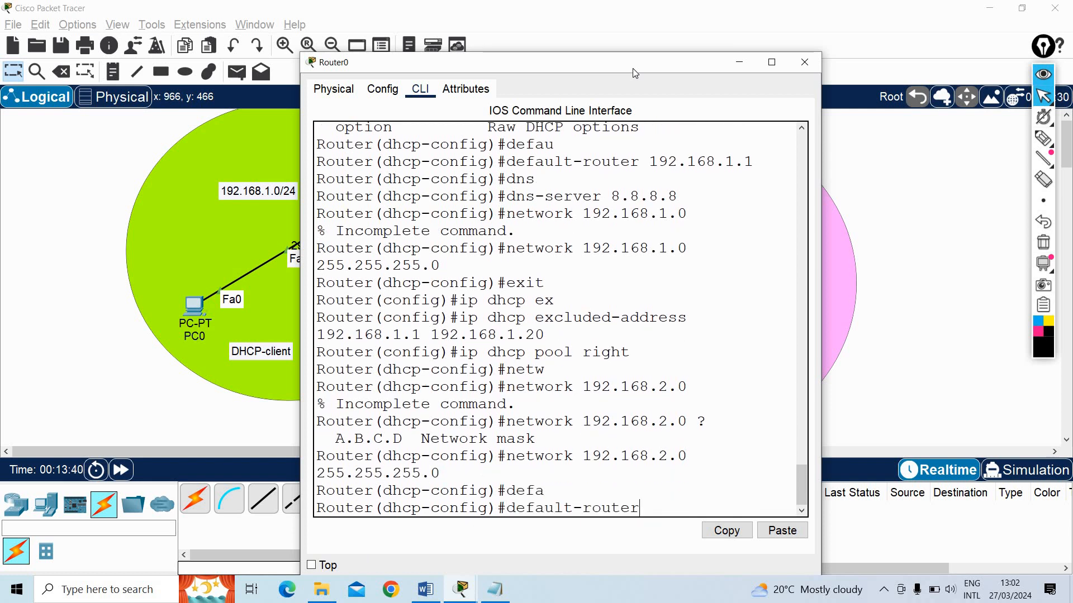
pyautogui.press('BackSpace')
pyautogui.press('BackSpace')
pyautogui.press('BackSpace')
pyautogui.press('BackSpace')
pyautogui.press('BackSpace')
pyautogui.press('BackSpace')
pyautogui.press('BackSpace')
pyautogui.press('BackSpace')
pyautogui.press('BackSpace')
pyautogui.press('BackSpace')
pyautogui.press('BackSpace')
pyautogui.press('BackSpace')
pyautogui.press('BackSpace')
pyautogui.press('BackSpace')
pyautogui.press('BackSpace')
pyautogui.write('?')
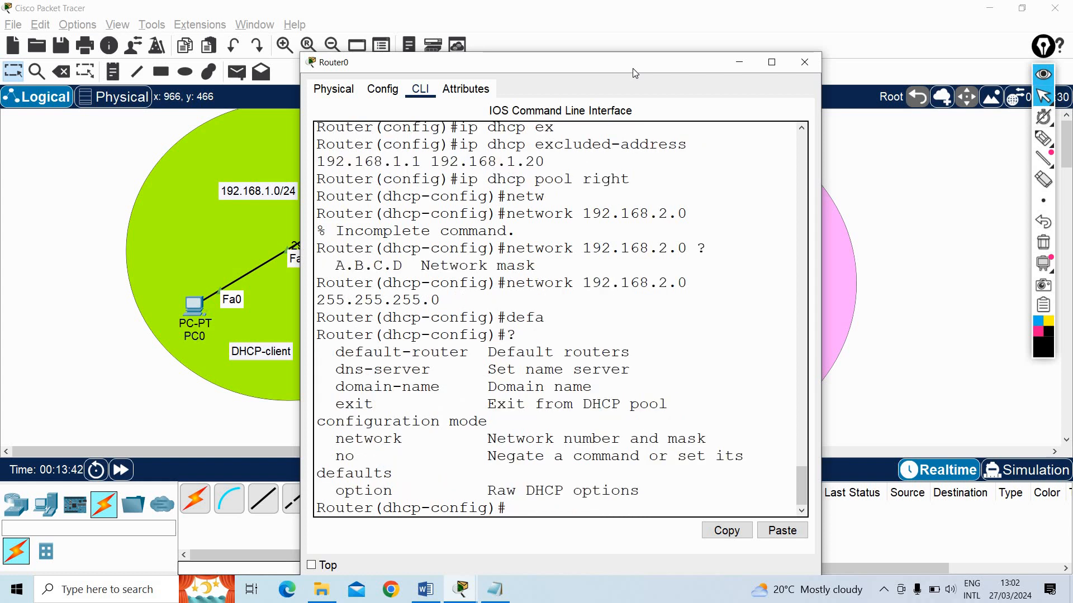
pyautogui.write('de')
# Set the right pool's default router to 192.168.2.1 after consulting the router's addresses in the topology
pyautogui.press('Tab')
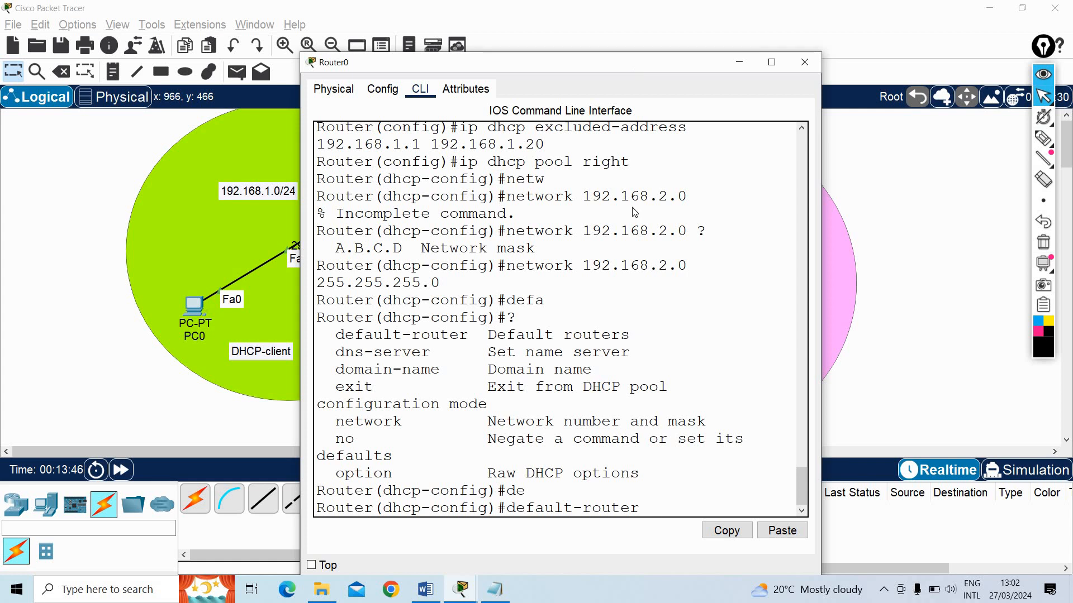
pyautogui.moveTo(544, 62); pyautogui.dragTo(544, 289)
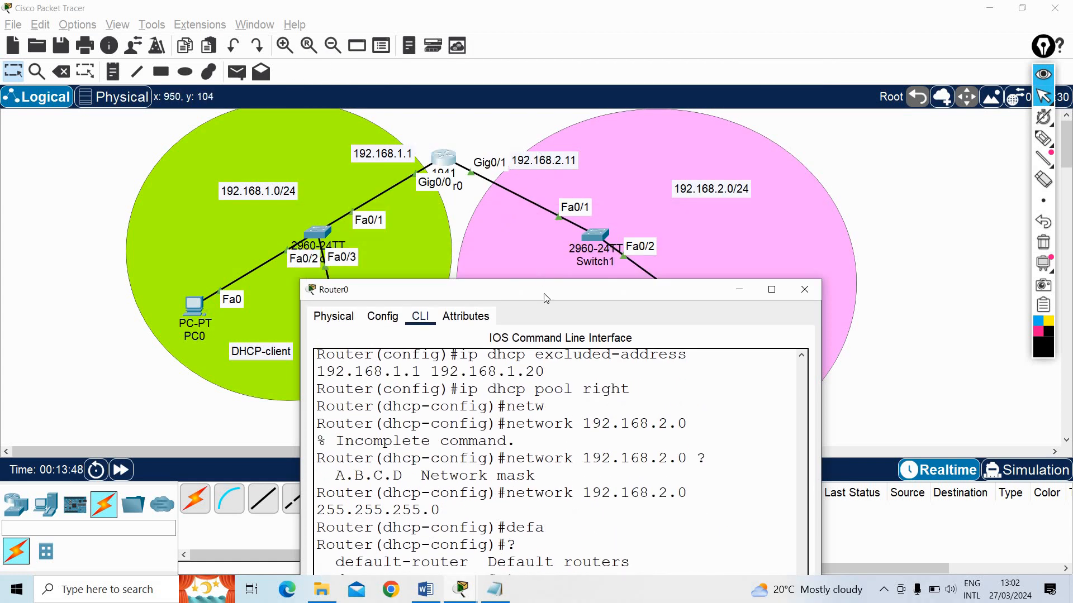
pyautogui.moveTo(504, 83); pyautogui.dragTo(505, 79)
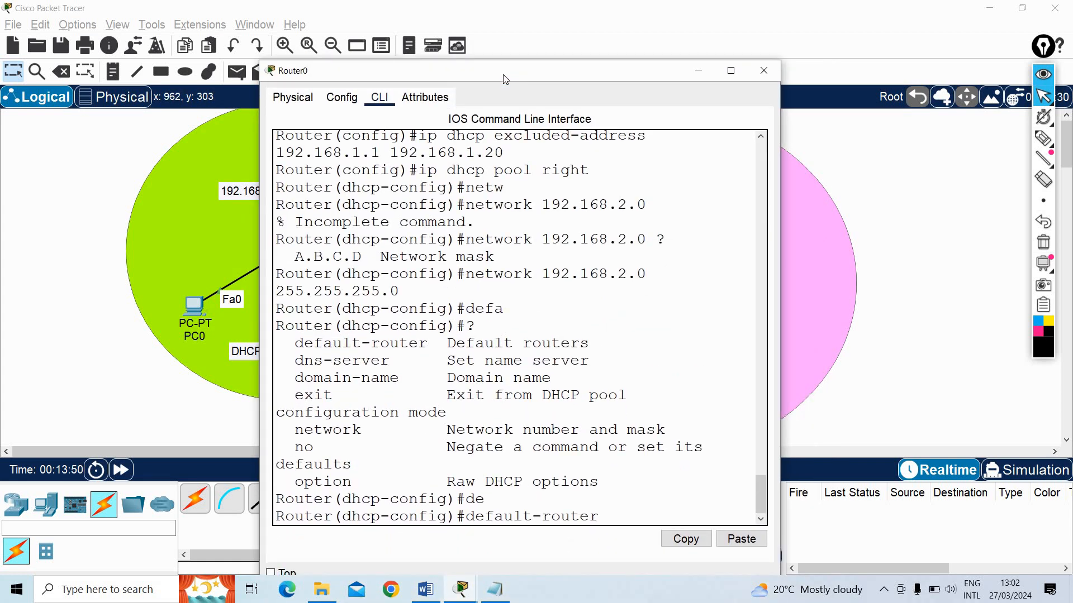
pyautogui.write('192.168.2.1')
pyautogui.press('Return')
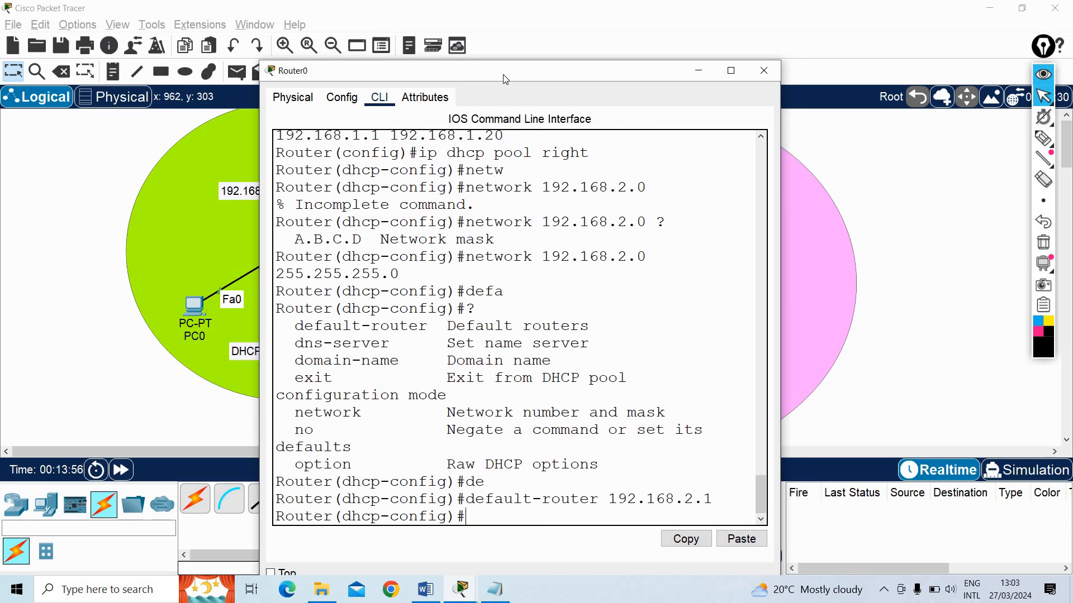
# Remove the default router 192.168.2.1 from the right DHCP pool
pyautogui.write('no default')
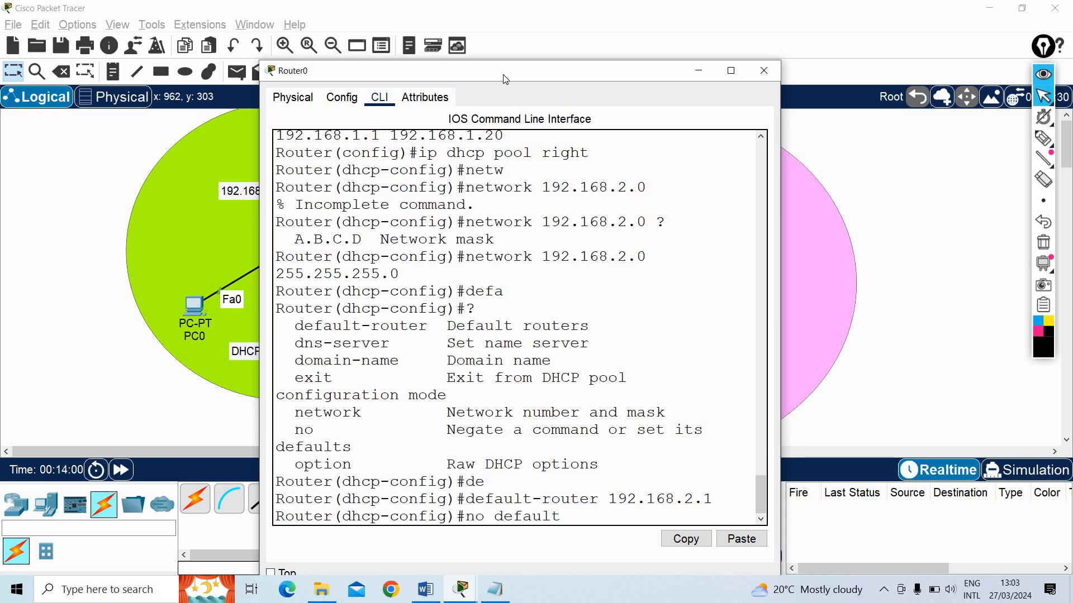
pyautogui.write('-router 192.168.2')
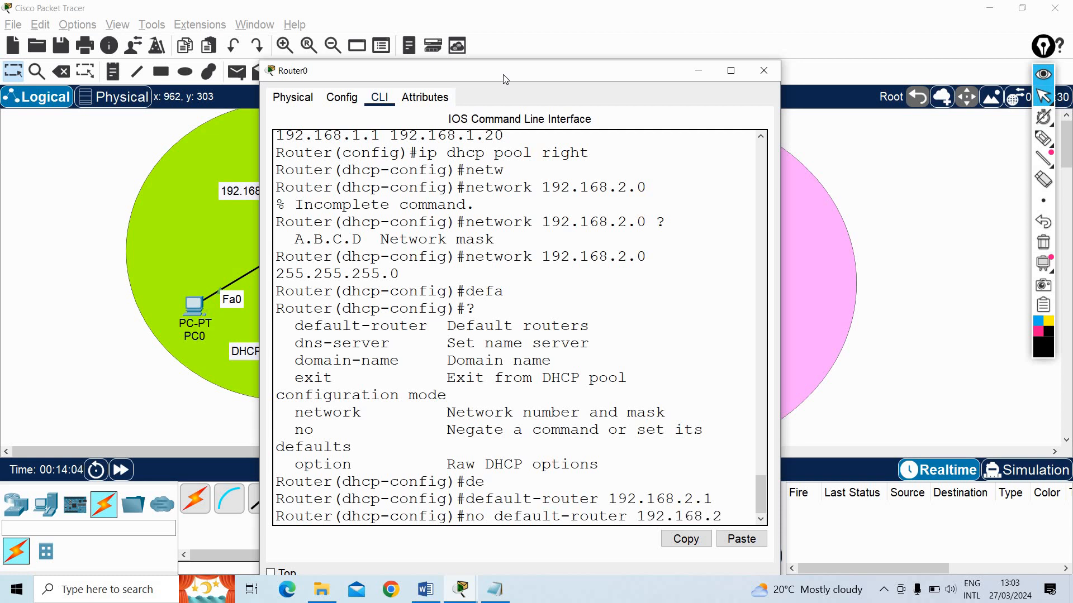
pyautogui.write('.1')
pyautogui.press('Return')
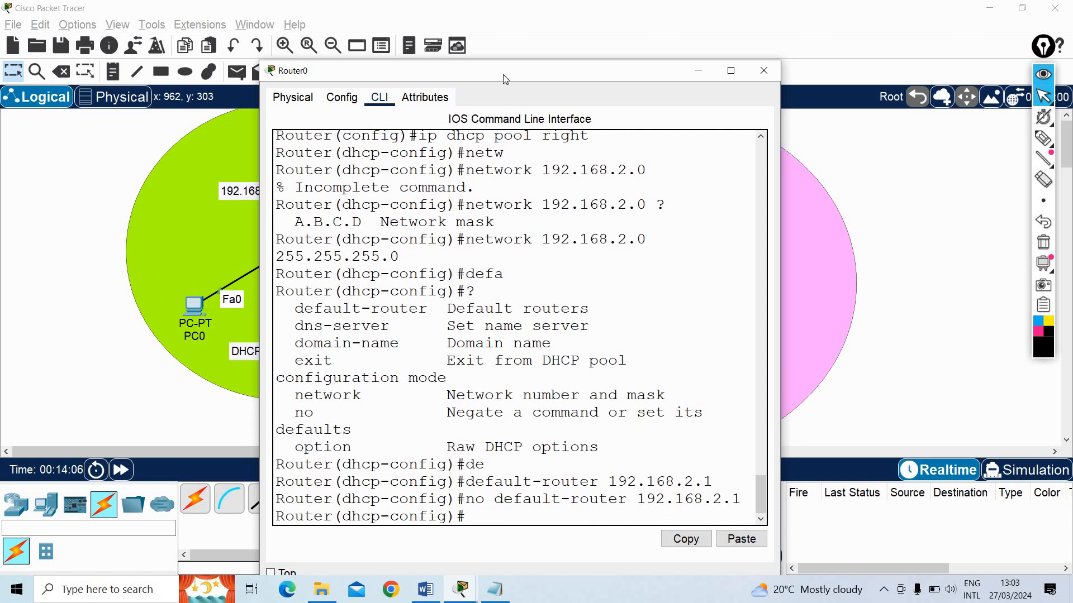
# Set the right DHCP pool's default router to 192.168.2.11
pyautogui.write('defaul')
pyautogui.press('Tab')
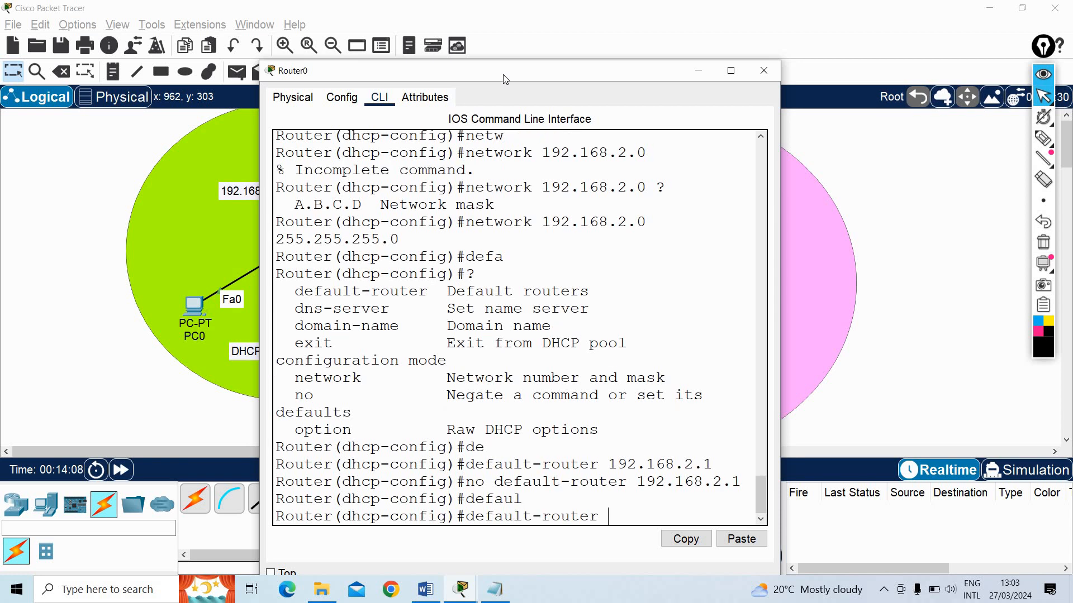
pyautogui.write('192.168.2.11')
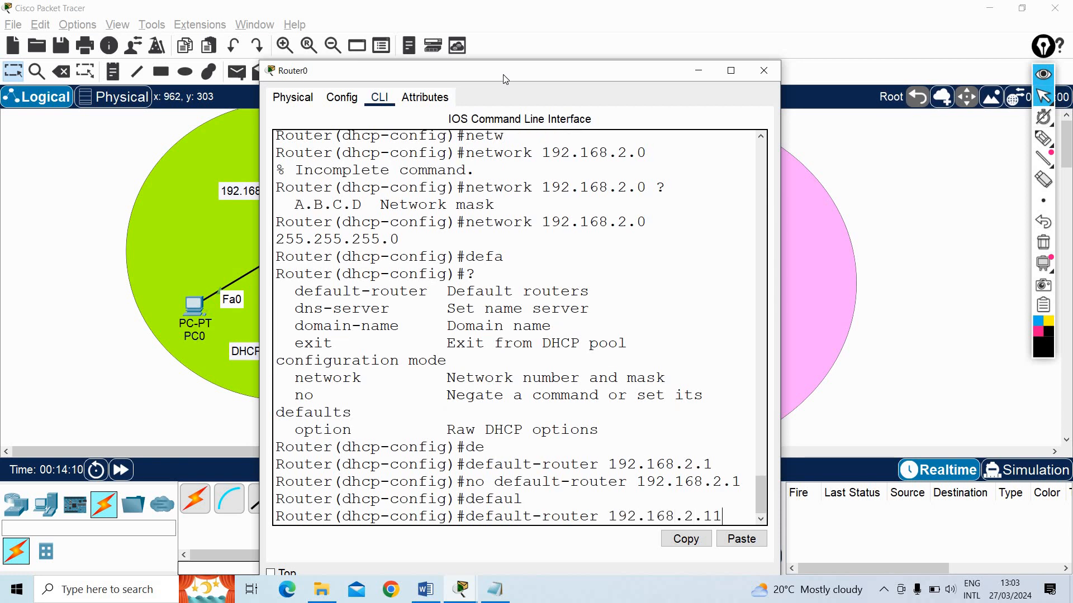
pyautogui.press('Return')
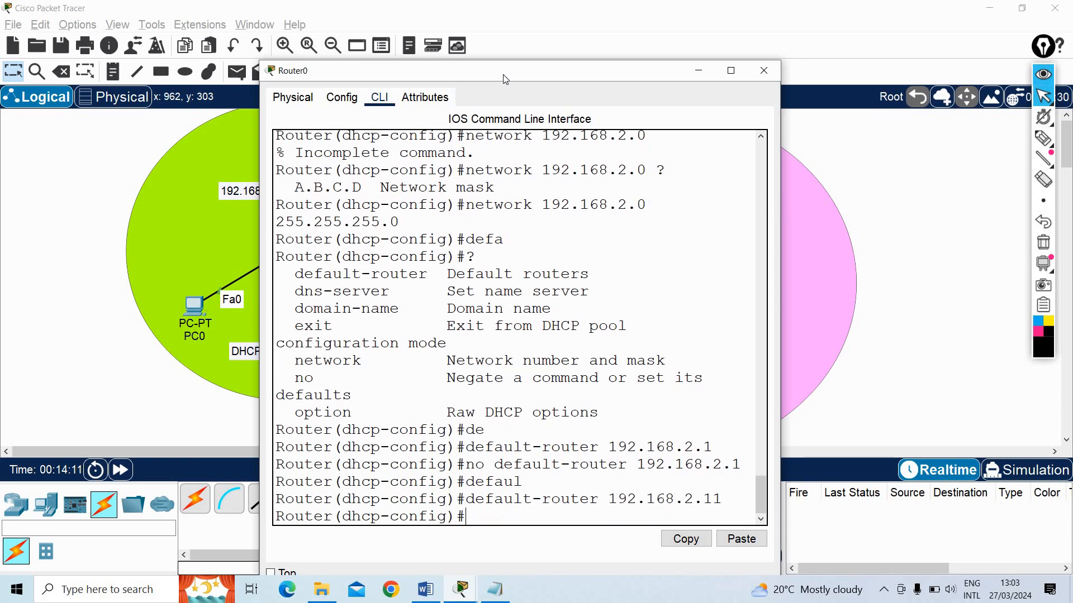
# Set the right DHCP pool's DNS server to 8.8.8.8
pyautogui.write('dns')
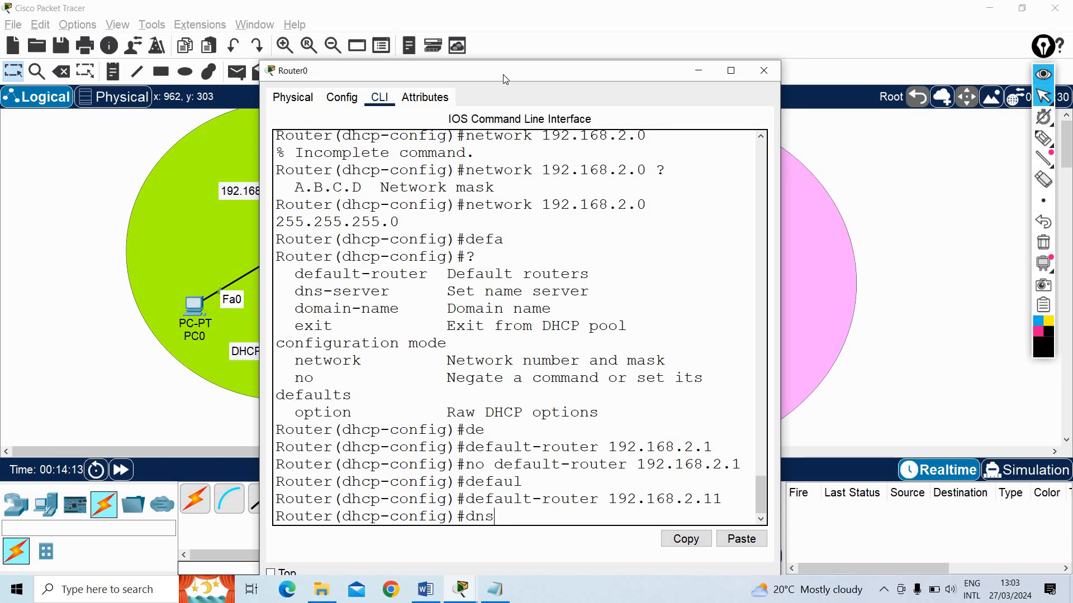
pyautogui.press('Tab')
pyautogui.write('8.')
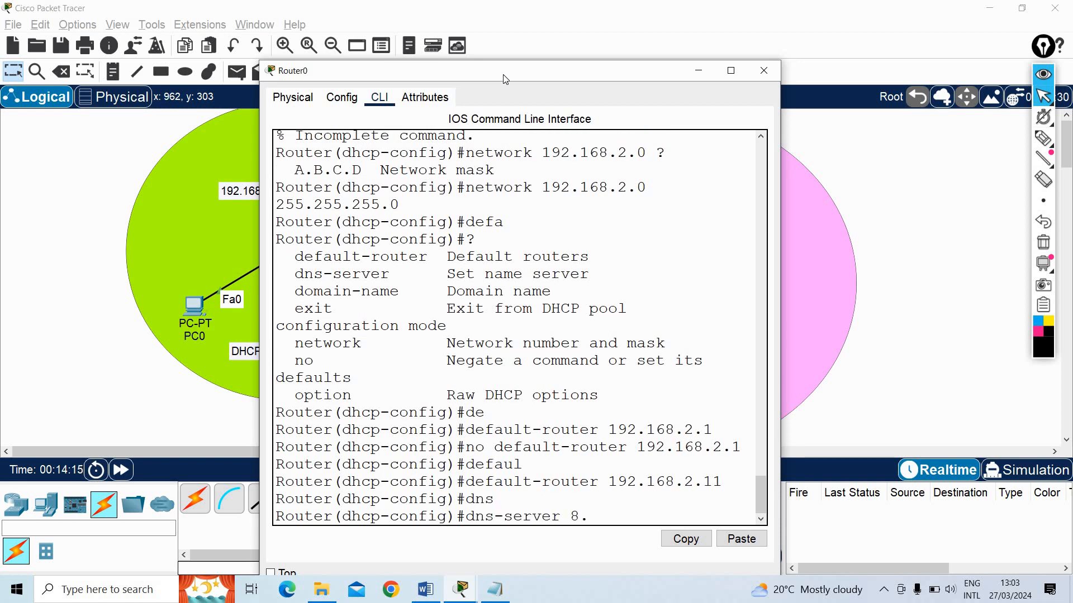
pyautogui.write('8.8.8')
pyautogui.press('Return')
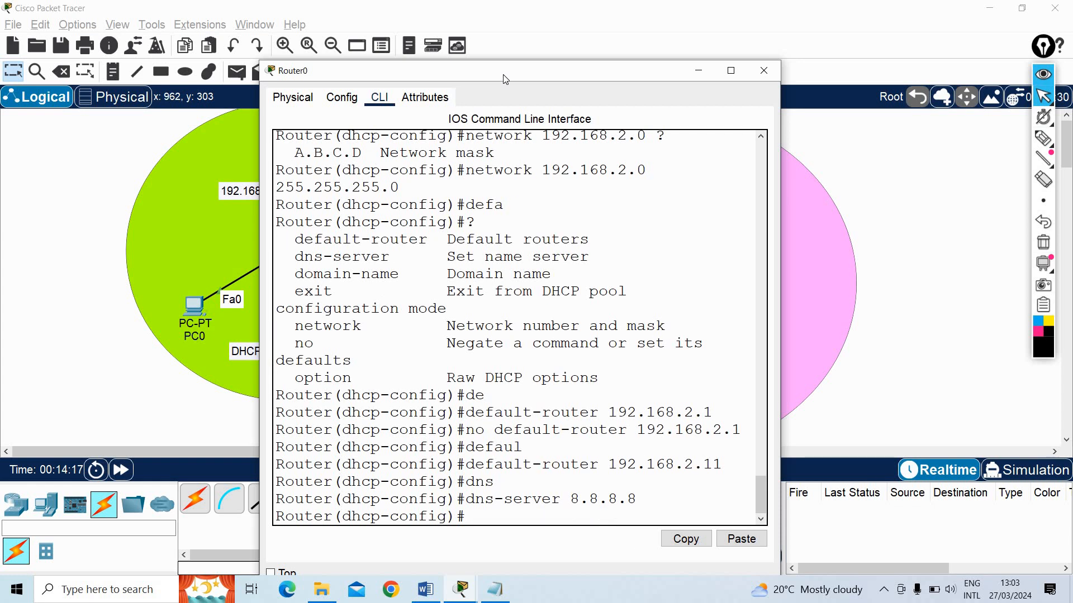
# Leave DHCP pool and global configuration modes to return Router0 to privileged EXEC mode
pyautogui.write('exit')
pyautogui.press('Return')
pyautogui.write('ext')
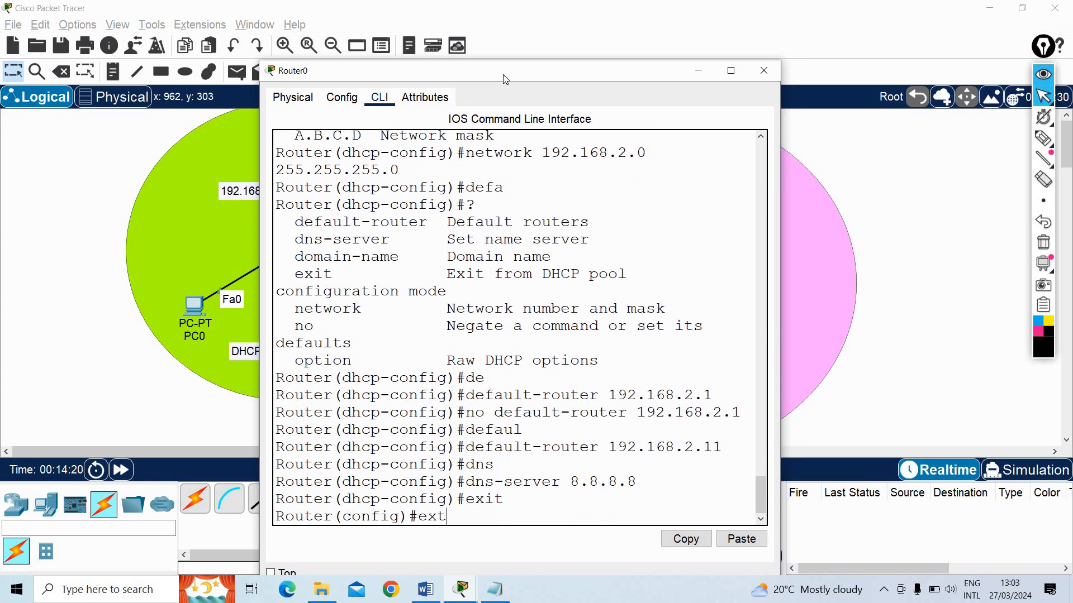
pyautogui.press('BackSpace')
pyautogui.write('it')
pyautogui.press('Return')
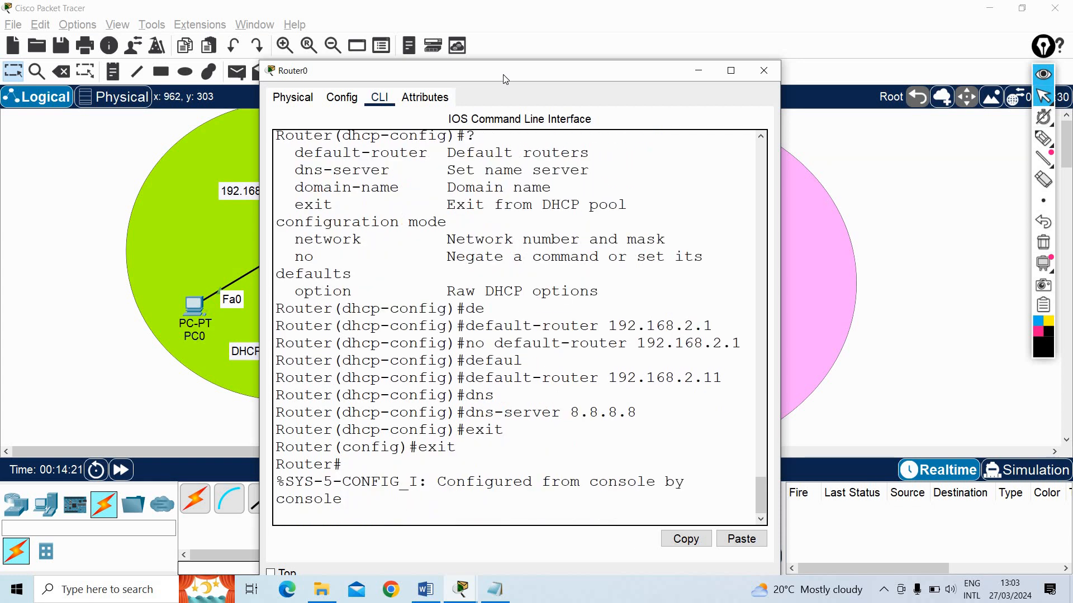
# Display Router0's running configuration in a maximized window and examine the DHCP excluded-address entries
pyautogui.press('Return')
pyautogui.write('show run')
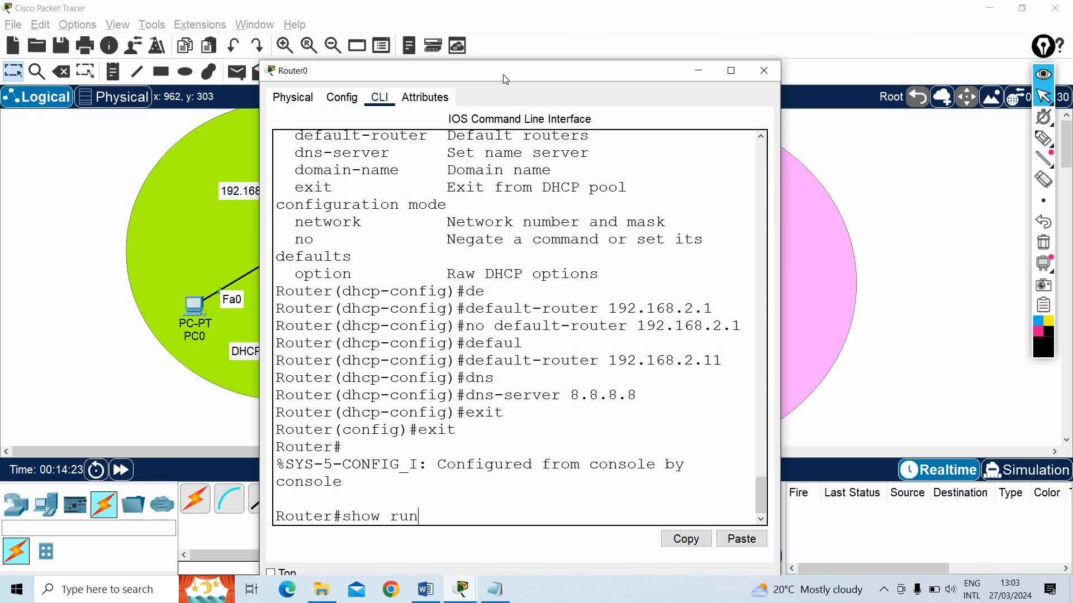
pyautogui.press('Return')
pyautogui.doubleClick(562, 72)
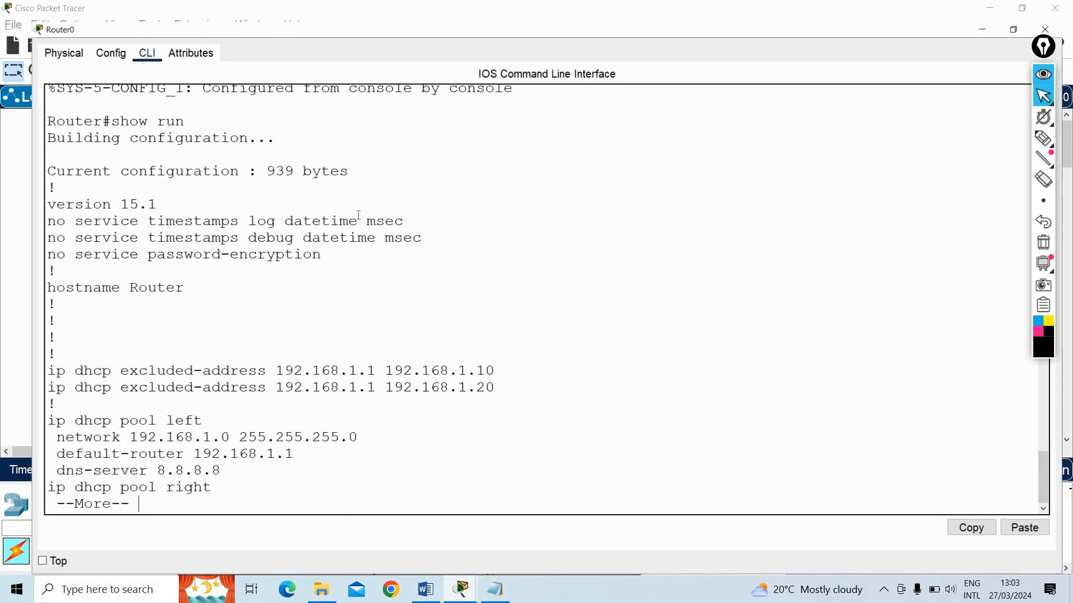
pyautogui.scroll(1, 359, 215)
pyautogui.scroll(-1, 358, 216)
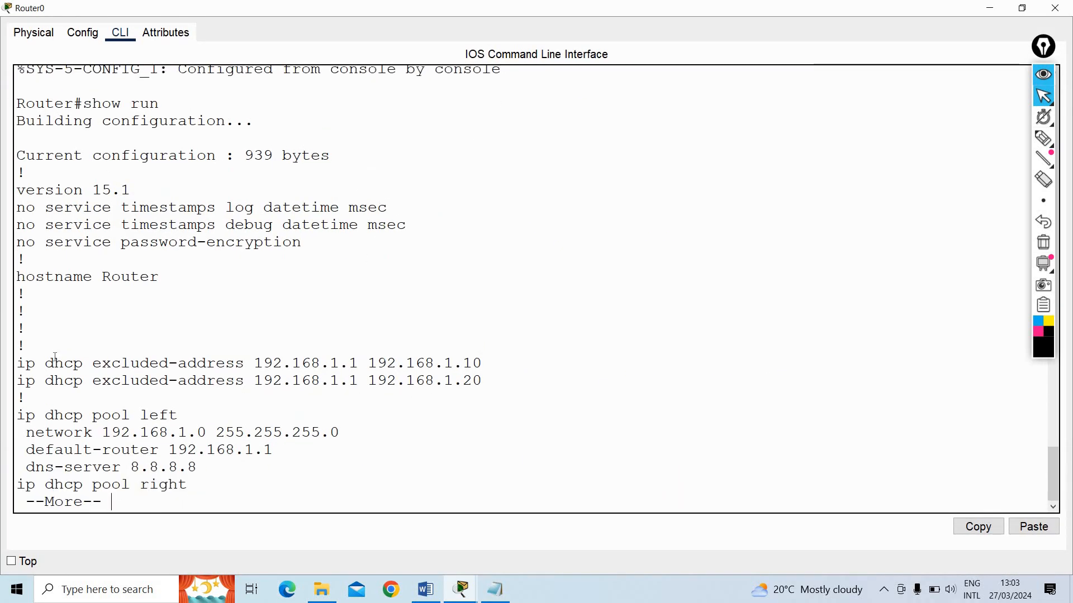
pyautogui.moveTo(18, 363); pyautogui.dragTo(484, 381)
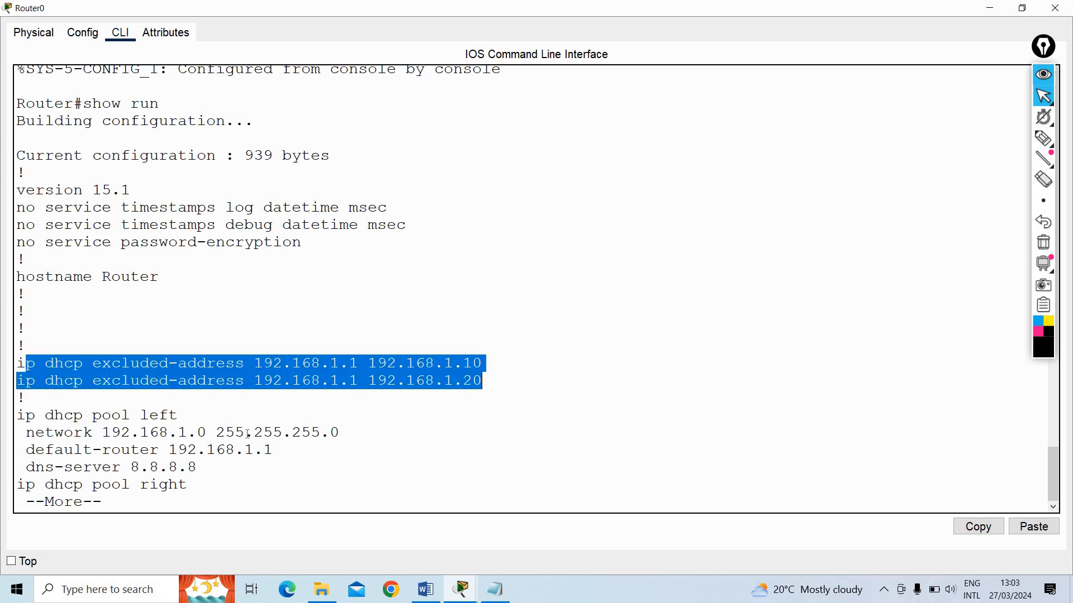
pyautogui.click(284, 428)
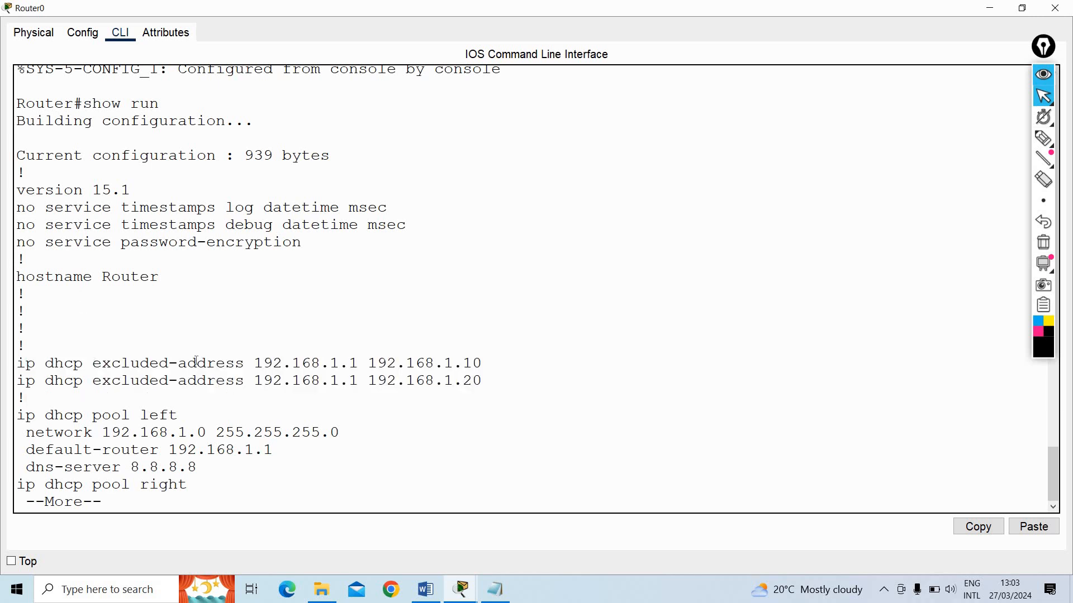
# Continue through the running configuration and check the left and right DHCP pools, including the right pool's default router
pyautogui.press('space')
pyautogui.scroll(3, 85, 234)
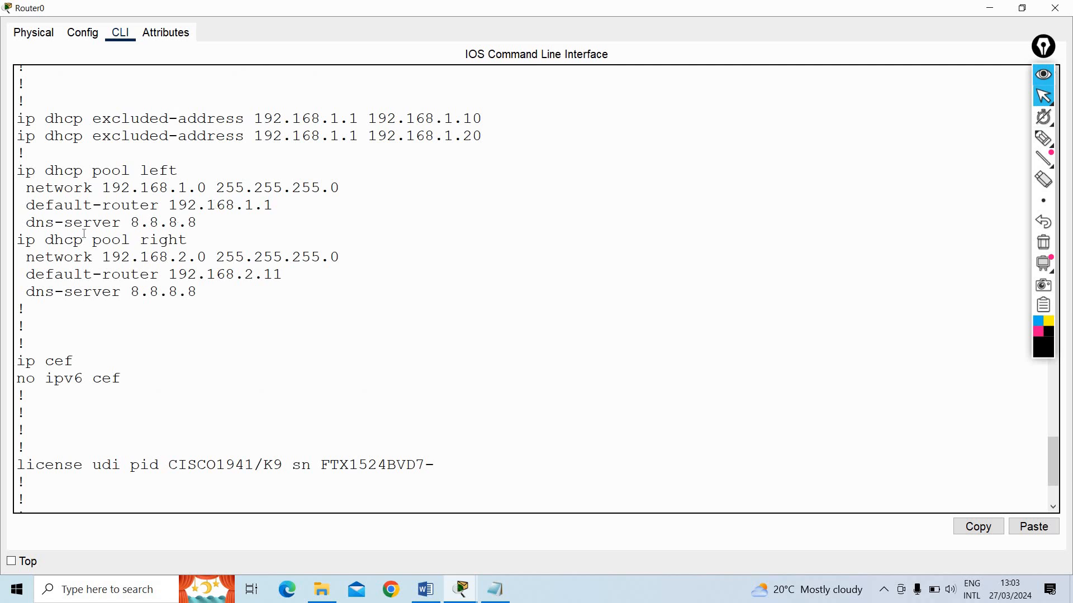
pyautogui.moveTo(26, 170); pyautogui.dragTo(215, 205)
pyautogui.click(187, 287)
pyautogui.moveTo(27, 240); pyautogui.dragTo(198, 292)
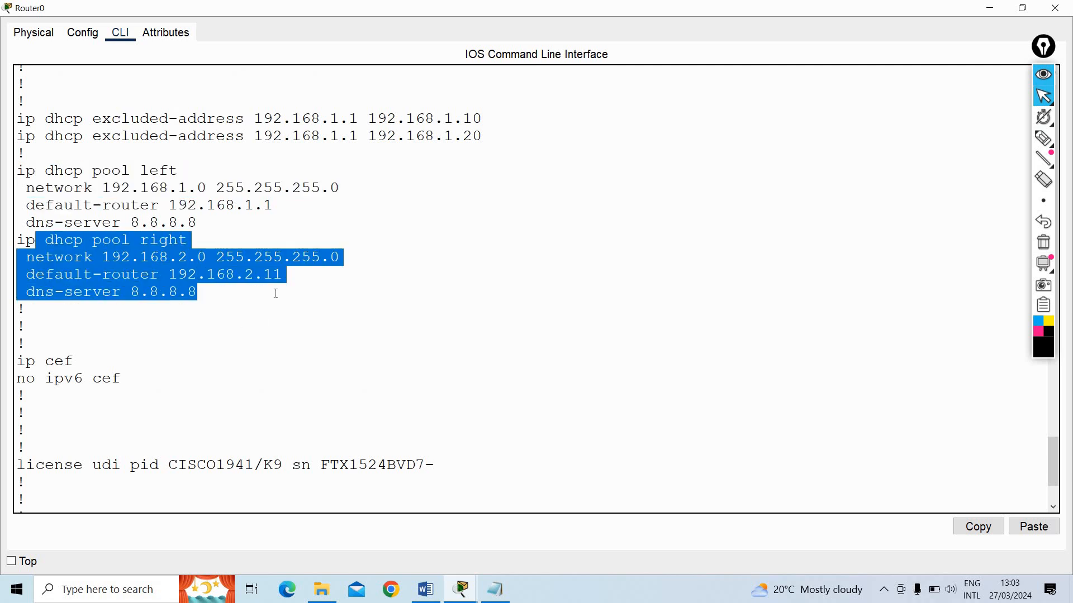
pyautogui.click(57, 272)
pyautogui.moveTo(57, 272); pyautogui.dragTo(283, 275)
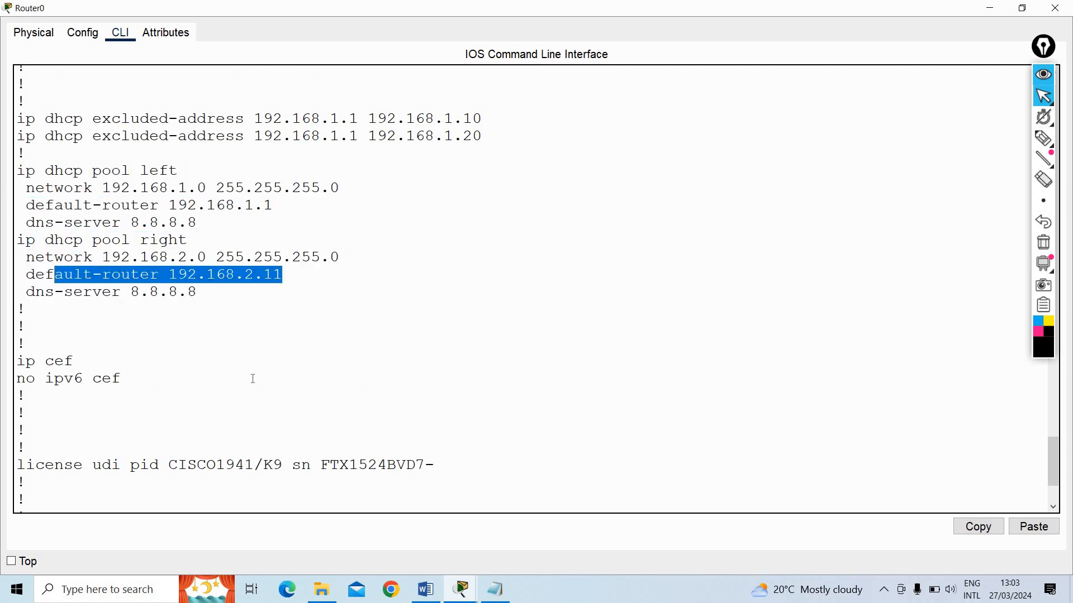
# Check the GigabitEthernet0/0 and GigabitEthernet0/1 interface addresses in the remaining running configuration
pyautogui.scroll(-3, 253, 379)
pyautogui.press('space')
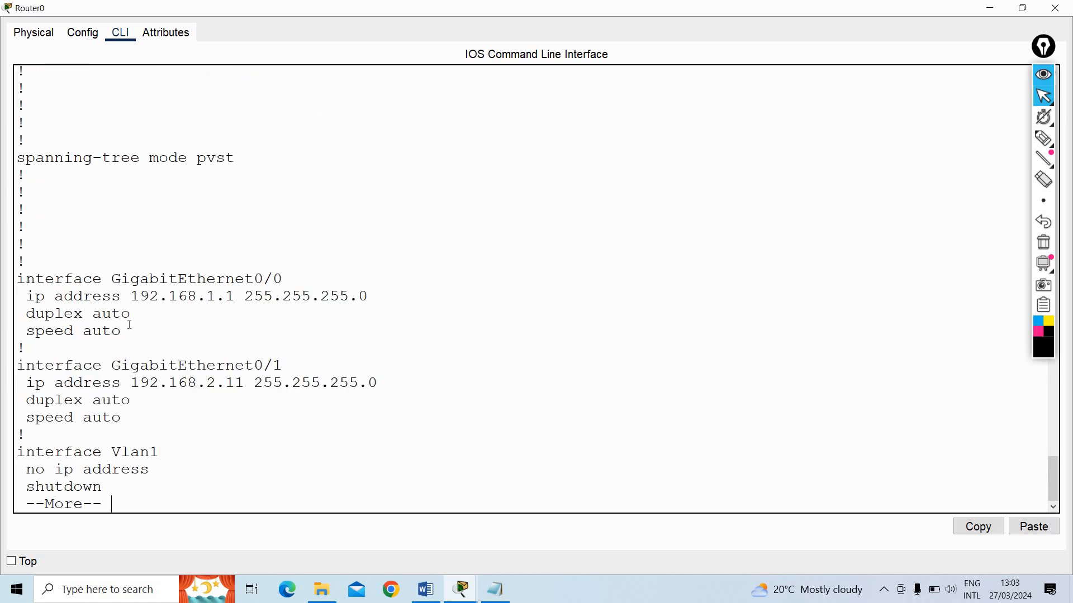
pyautogui.moveTo(26, 279); pyautogui.dragTo(122, 331)
pyautogui.moveTo(27, 349); pyautogui.dragTo(131, 400)
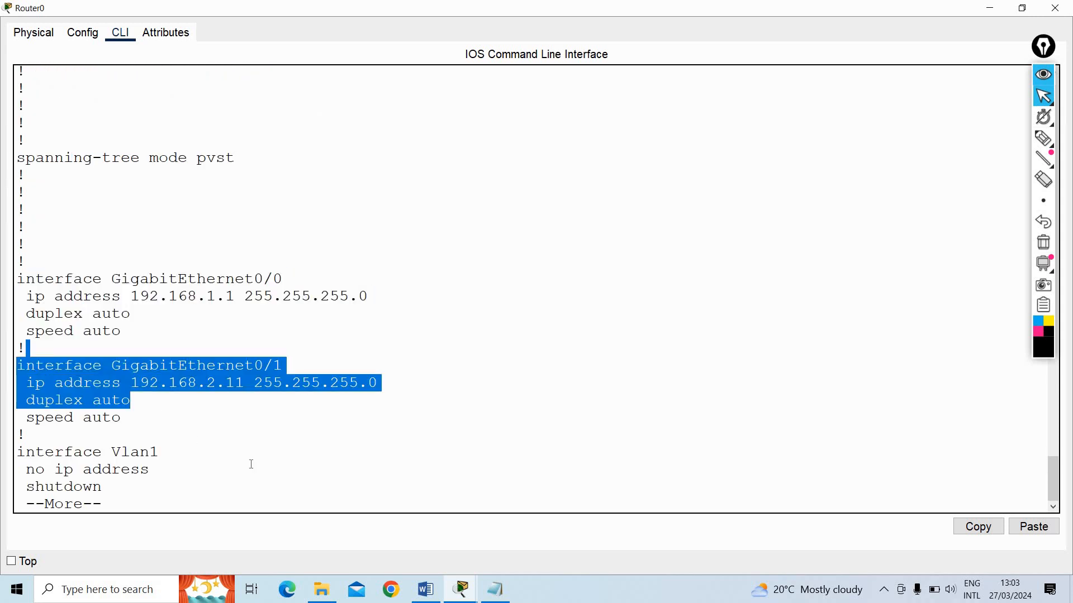
pyautogui.press('space')
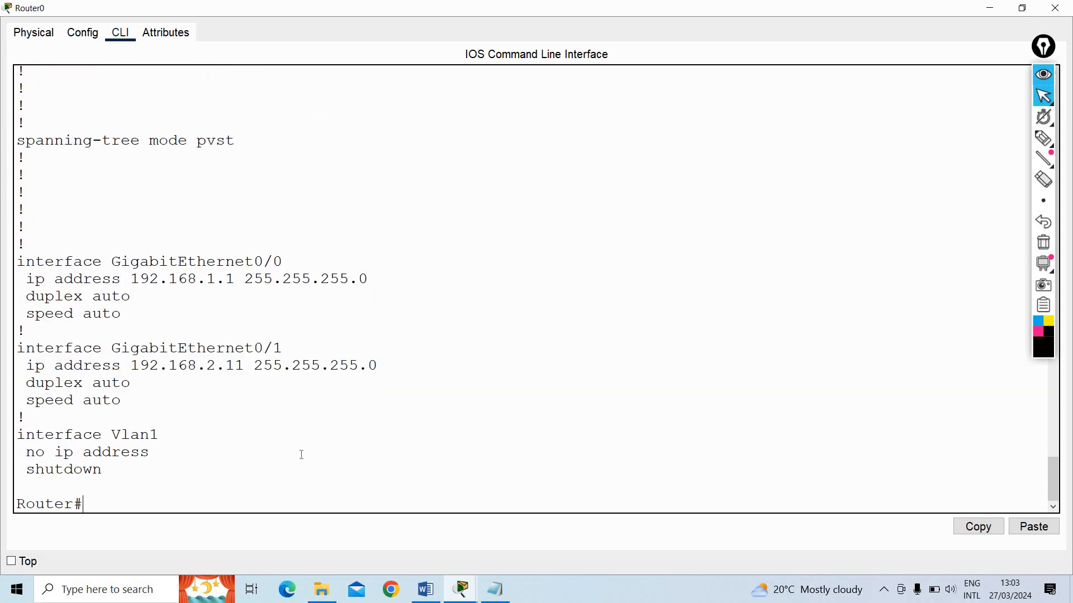
# Minimize Router0's window and open Laptop0's IP configuration to request an address by DHCP
pyautogui.click(990, 9)
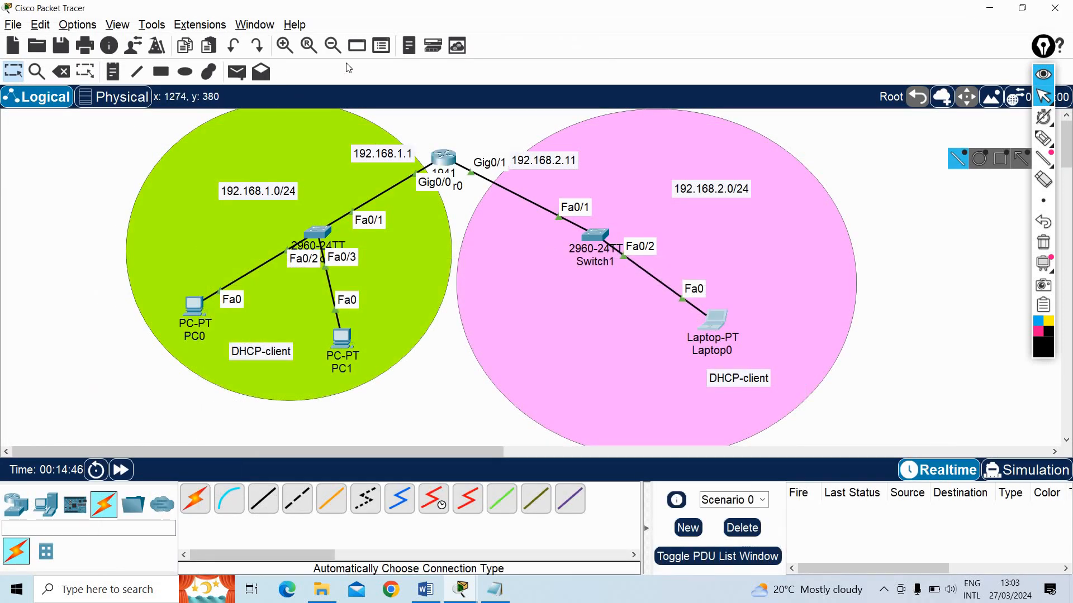
pyautogui.click(712, 320)
pyautogui.click(474, 72)
pyautogui.click(408, 73)
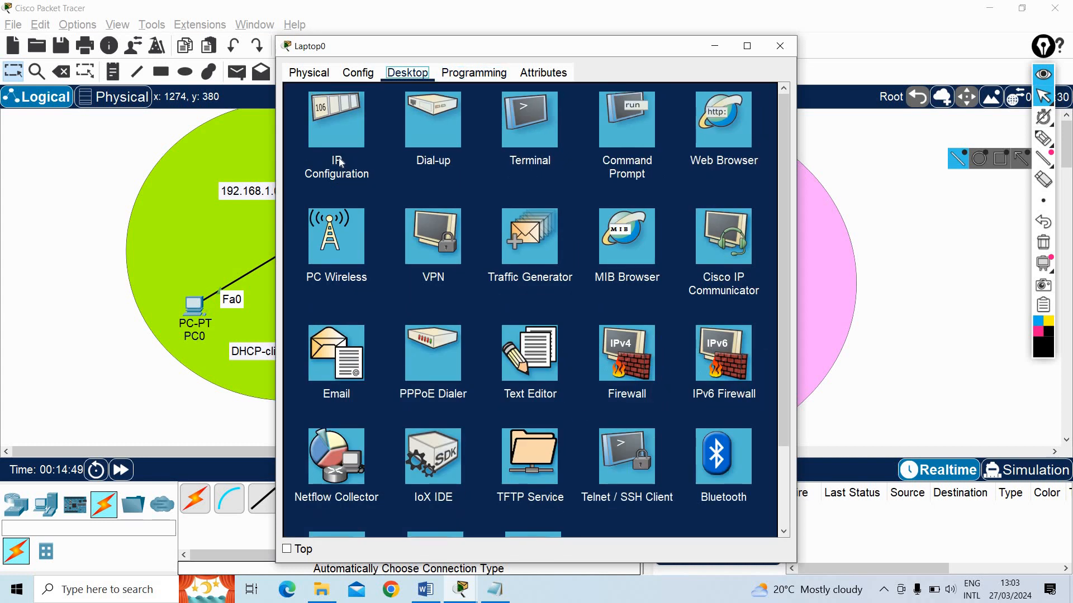
pyautogui.click(336, 157)
pyautogui.click(336, 154)
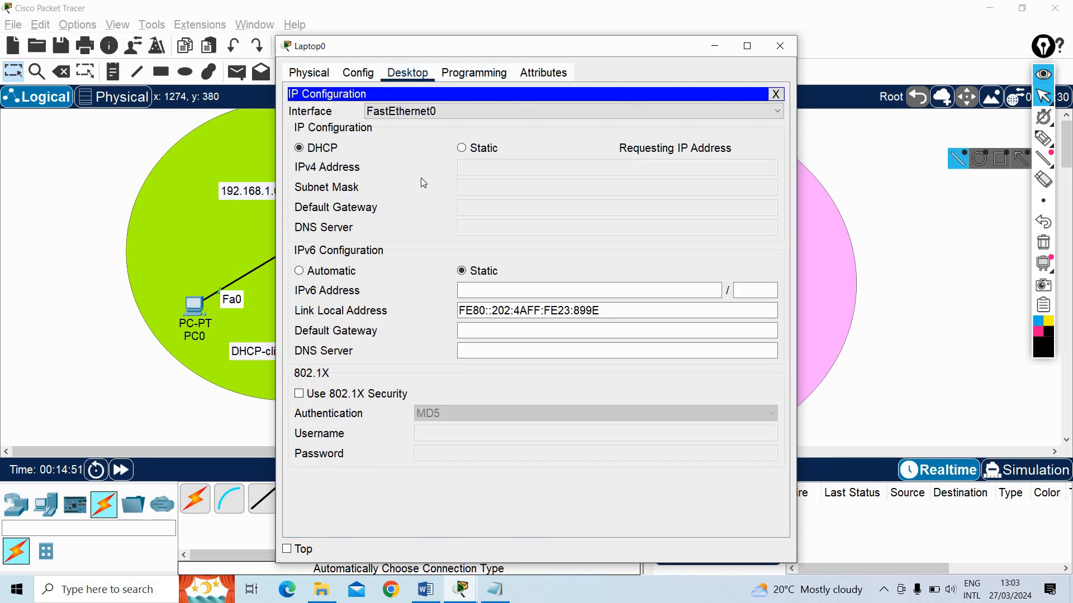
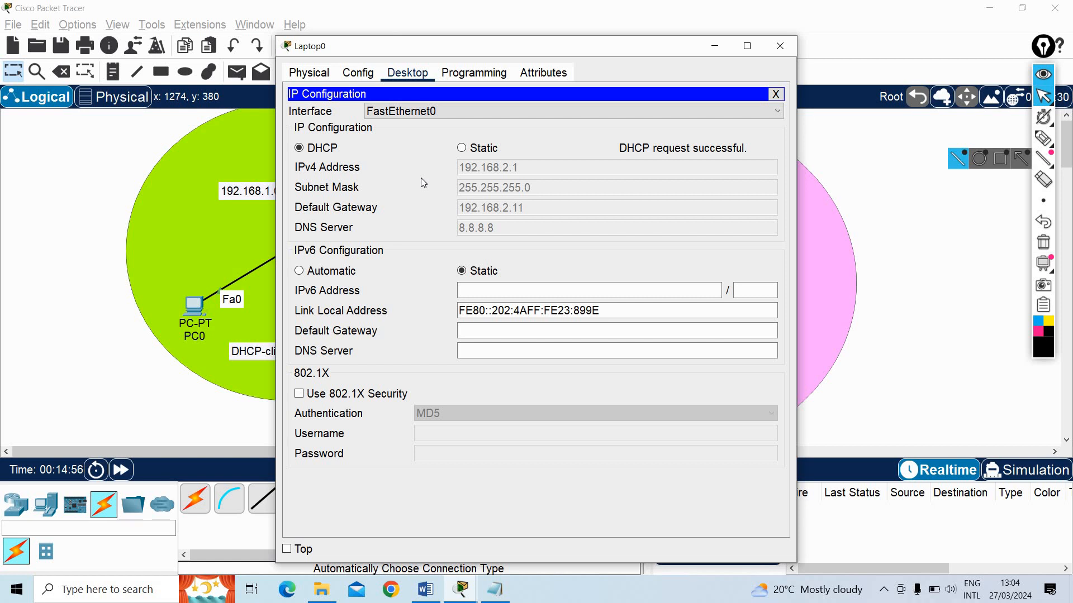
# Close Laptop0's window and review the DHCP excluded-address entries of Router0's running configuration in a maximized window
pyautogui.click(776, 94)
pyautogui.click(780, 46)
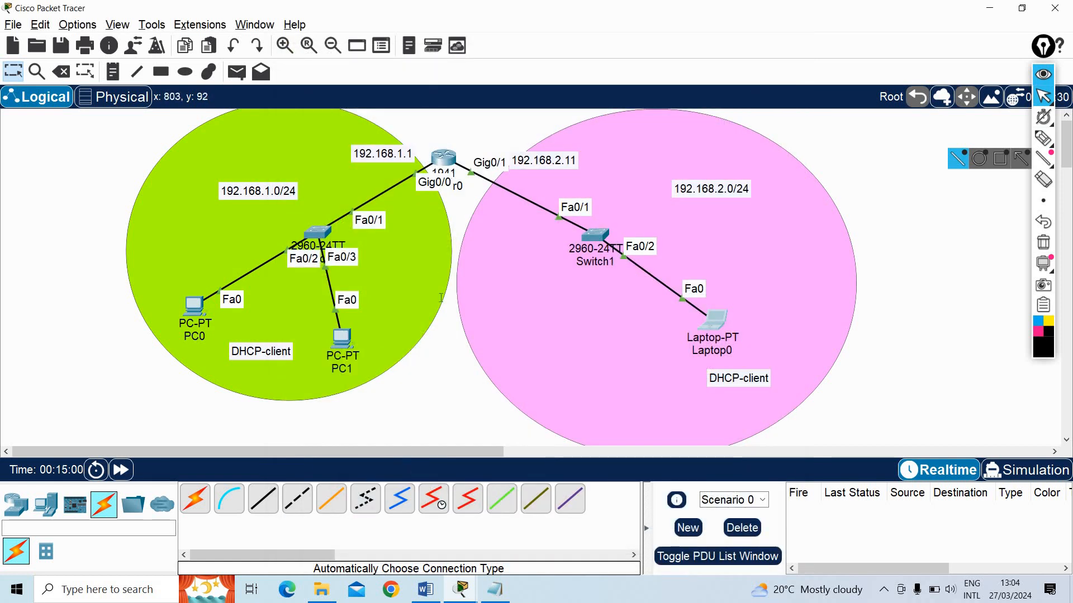
pyautogui.click(443, 157)
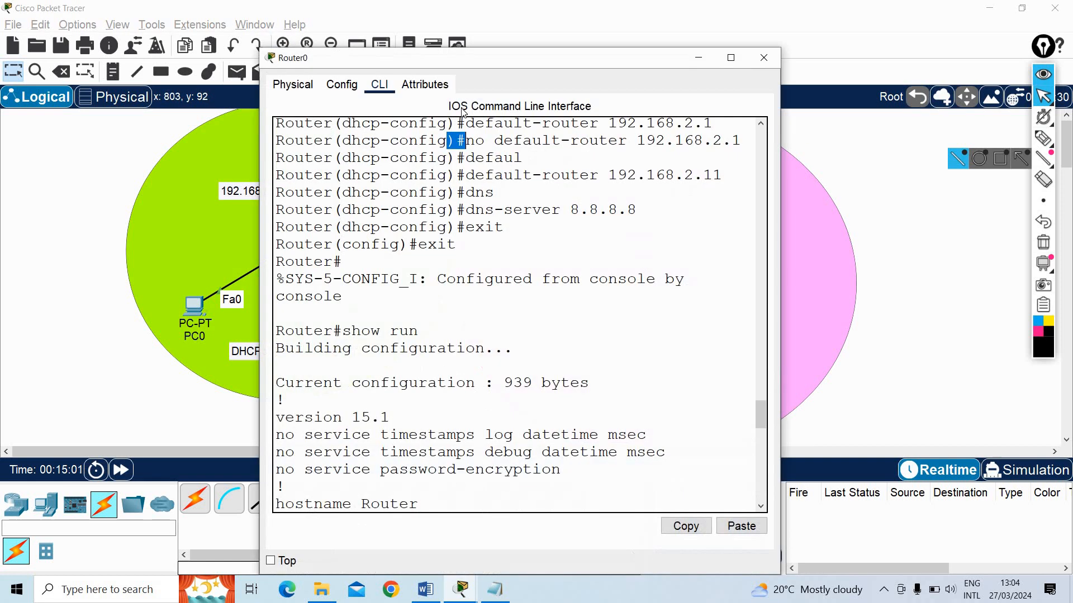
pyautogui.click(734, 57)
pyautogui.scroll(4, 423, 290)
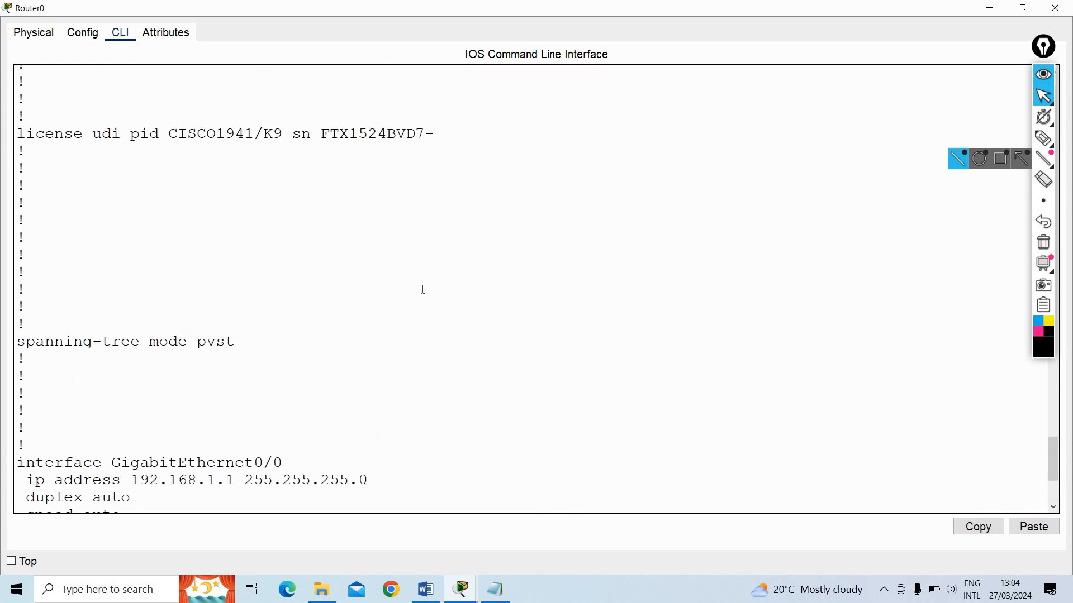
pyautogui.scroll(6, 422, 290)
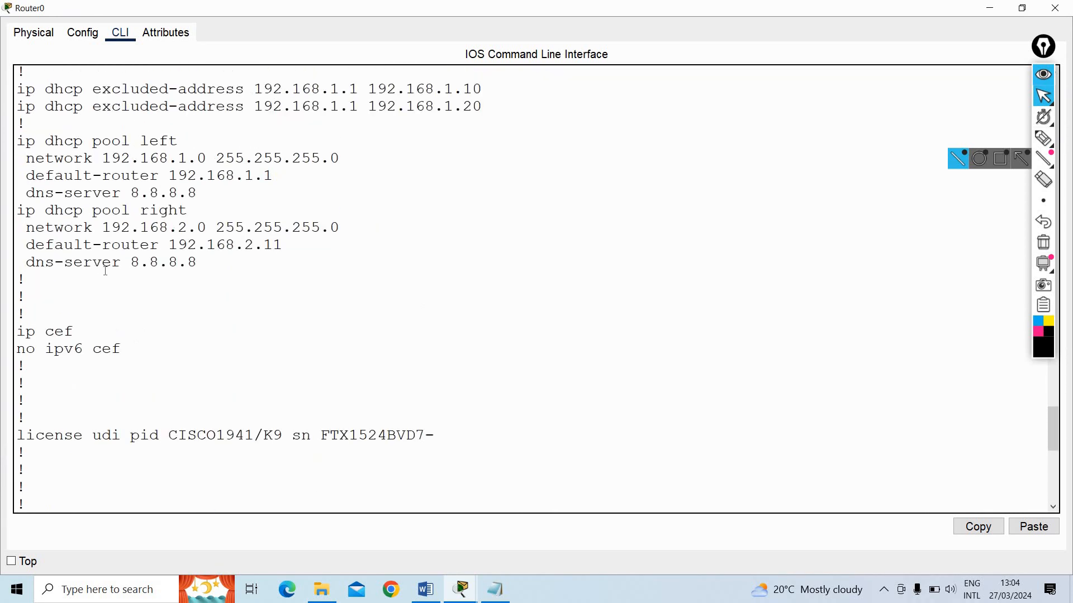
pyautogui.scroll(2, 370, 222)
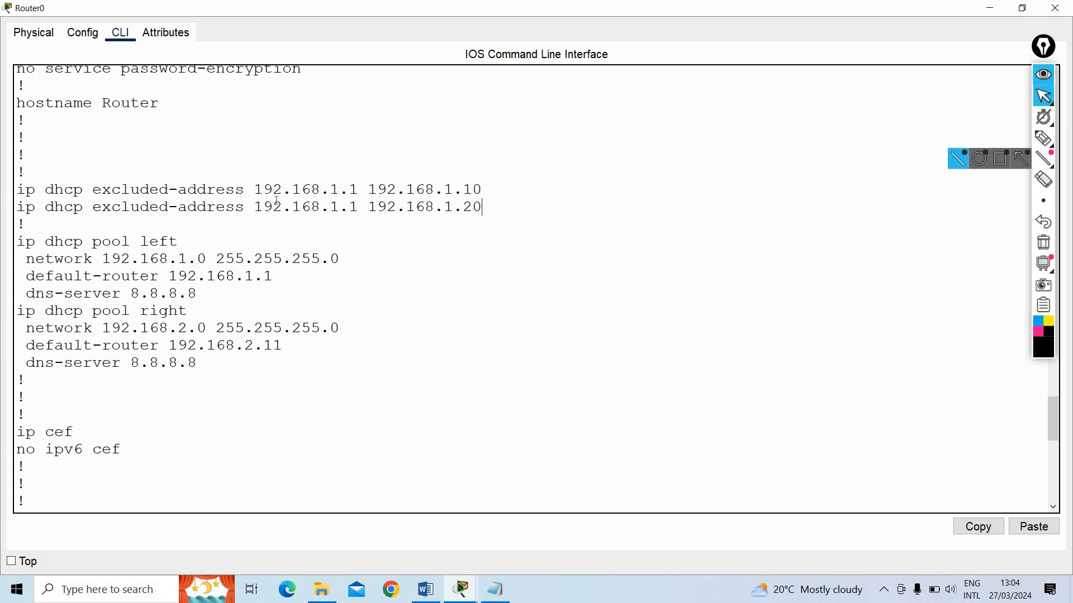
# Copy the whole line "ip dhcp excluded-address 192.168.1.1 192.168.1.20" from the running configuration
pyautogui.moveTo(484, 207); pyautogui.dragTo(252, 206)
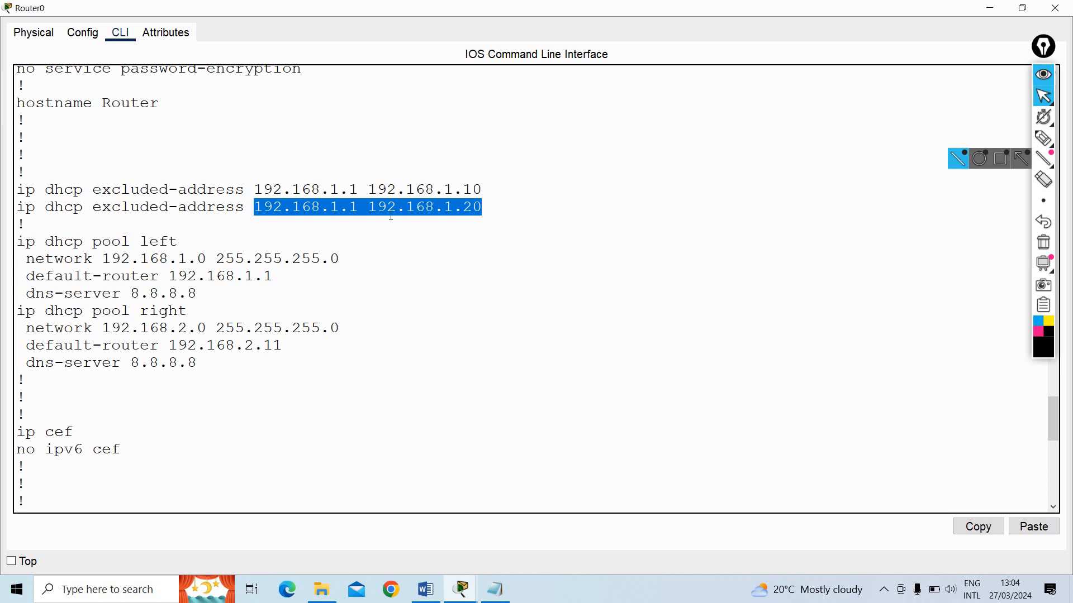
pyautogui.click(485, 214)
pyautogui.moveTo(248, 206); pyautogui.dragTo(152, 205)
pyautogui.moveTo(8, 205); pyautogui.dragTo(64, 217)
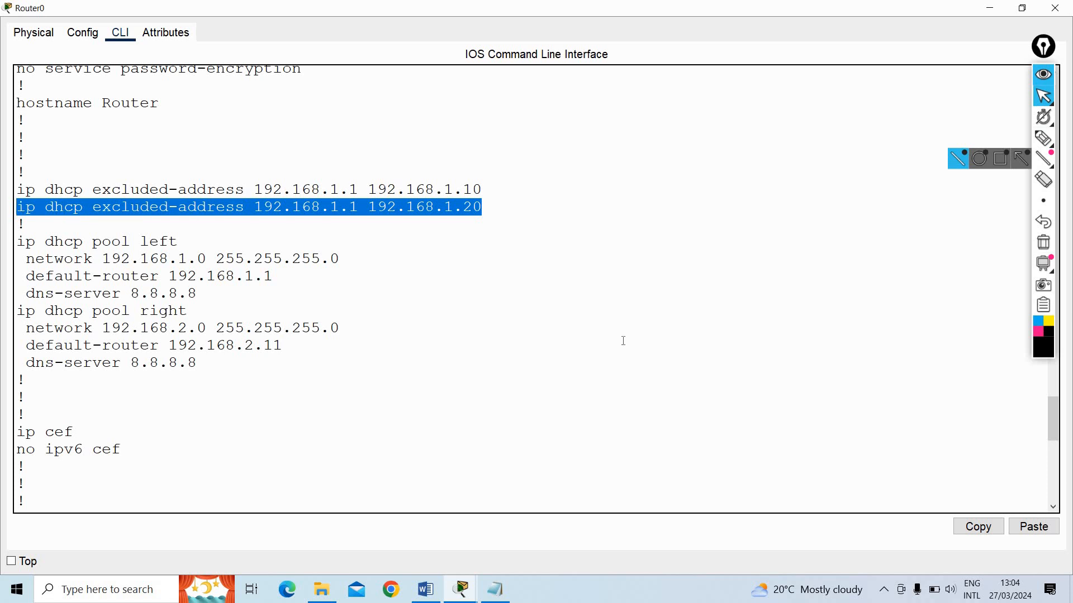
pyautogui.click(956, 528)
# Enter Router0's global configuration mode and remove the DHCP excluded-address range 192.168.1.1 to 192.168.1.20 using the copied line
pyautogui.scroll(-10, 335, 390)
pyautogui.write('conf')
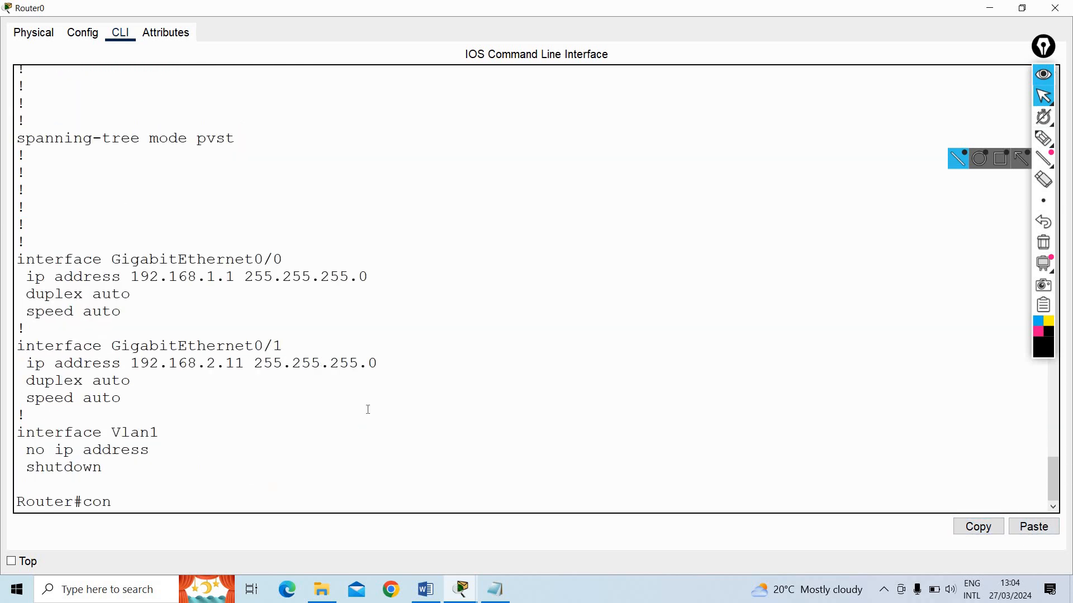
pyautogui.press('Return')
pyautogui.press('Return')
pyautogui.write('no')
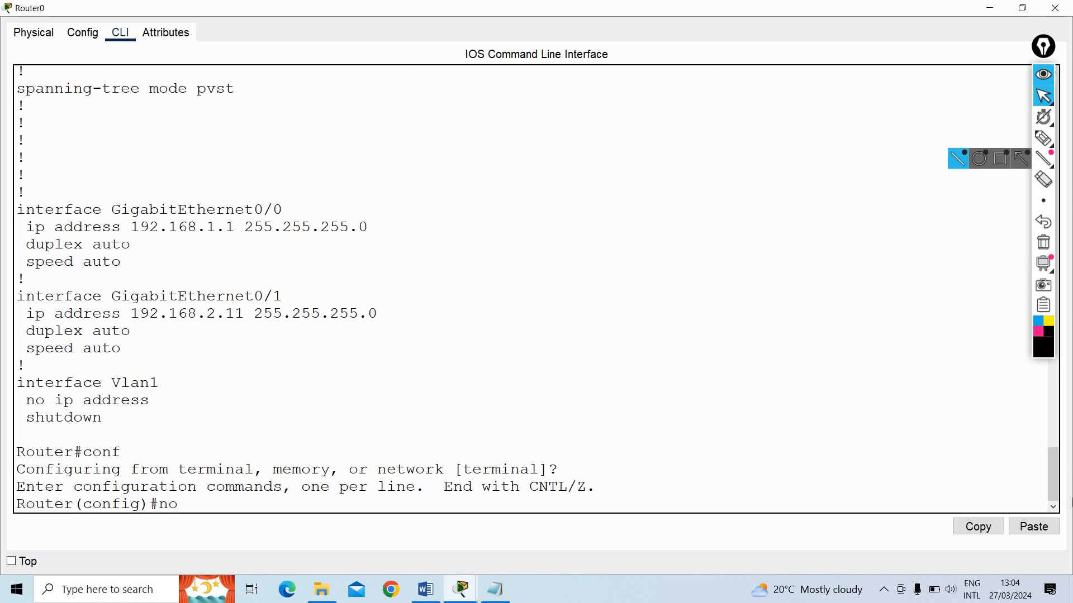
pyautogui.click(1043, 532)
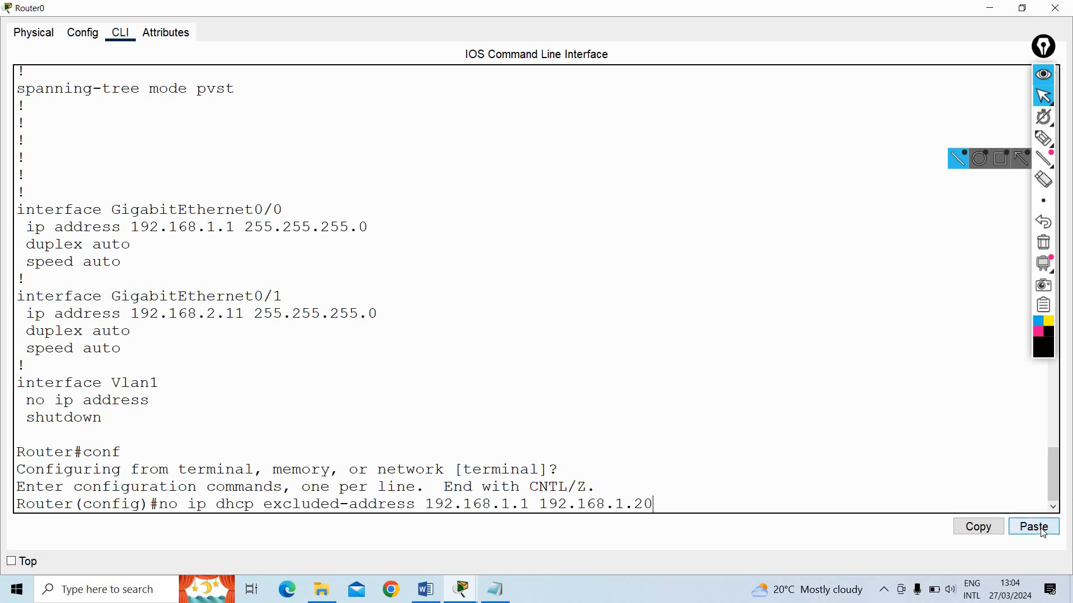
pyautogui.press('Return')
# Exclude the addresses 192.168.2.1 through 192.168.2.20 from DHCP assignment on Router0
pyautogui.write('ip')
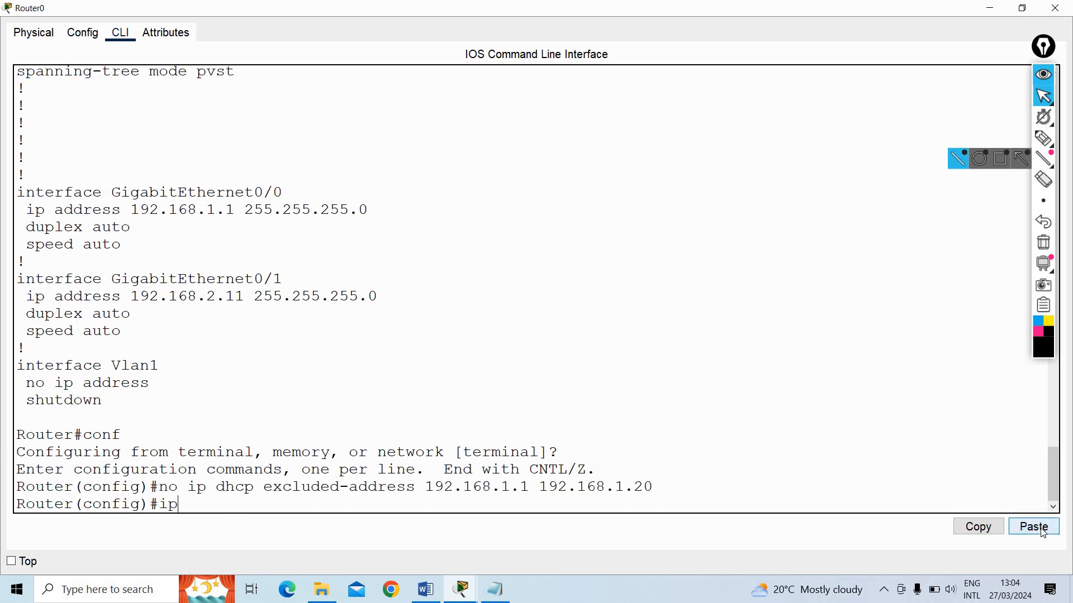
pyautogui.write(' dhcp ex')
pyautogui.press('Tab')
pyautogui.write('1')
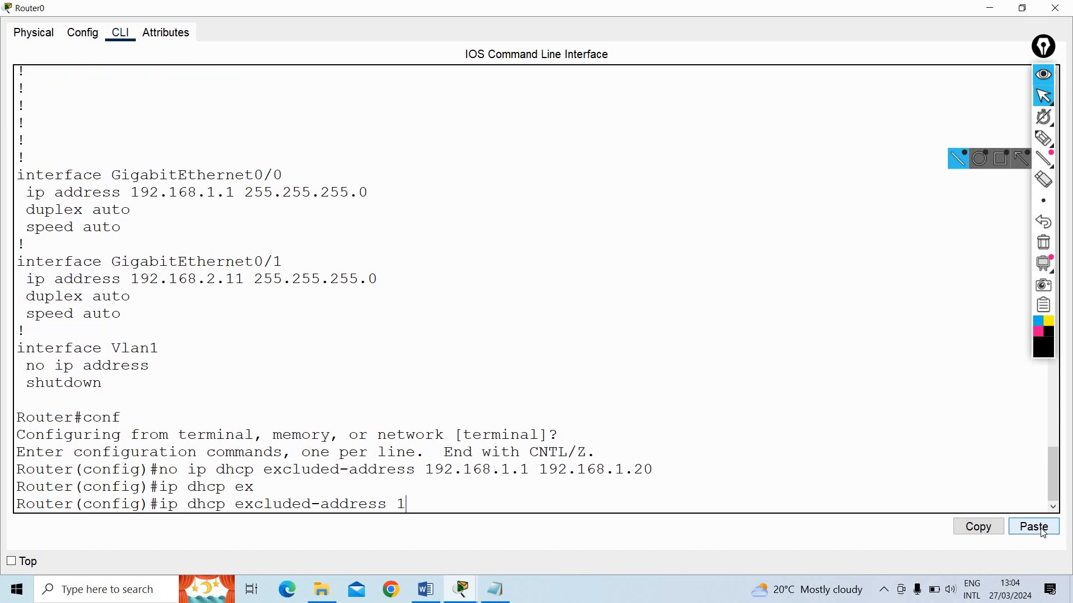
pyautogui.write('92.168.2.1 192.168.2.1')
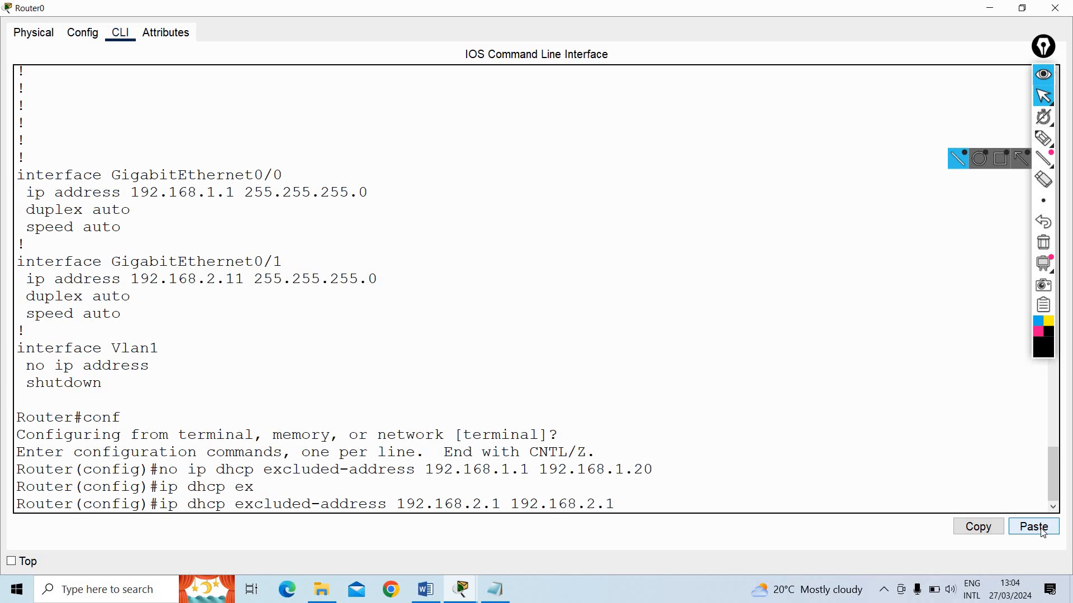
pyautogui.press('BackSpace')
pyautogui.press('BackSpace')
pyautogui.write('20')
pyautogui.press('Return')
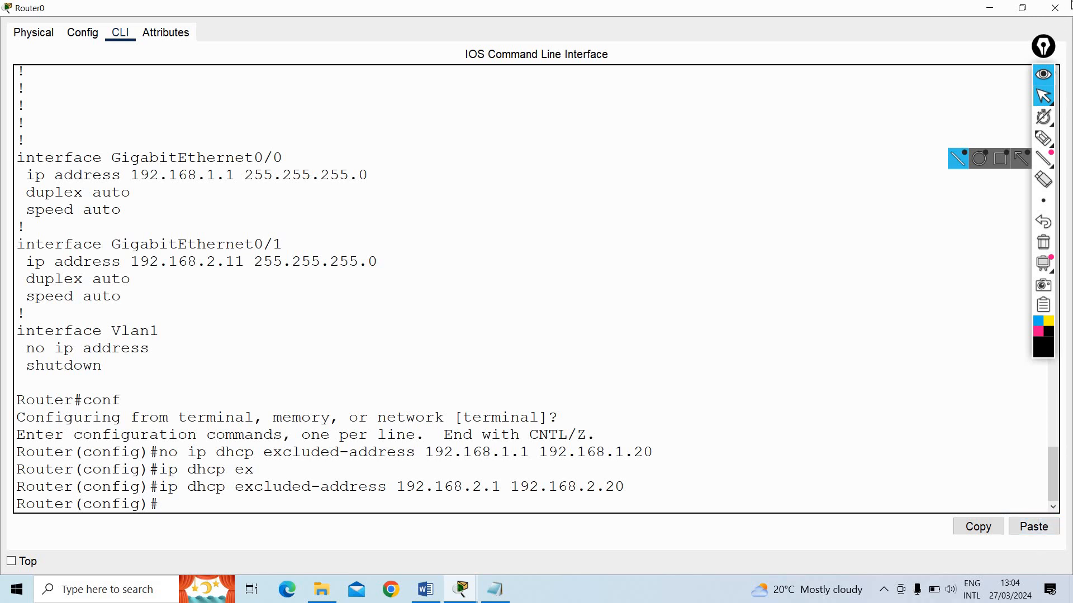
# Close Router0's window, request a new DHCP address in Laptop0's IP configuration, and close the laptop's window
pyautogui.click(1055, 7)
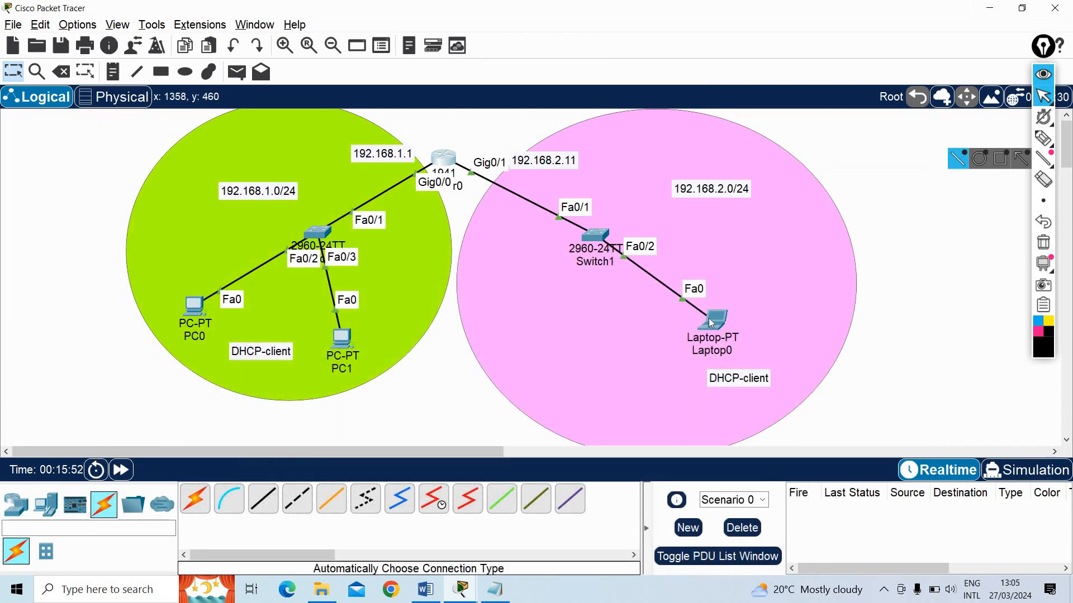
pyautogui.click(711, 323)
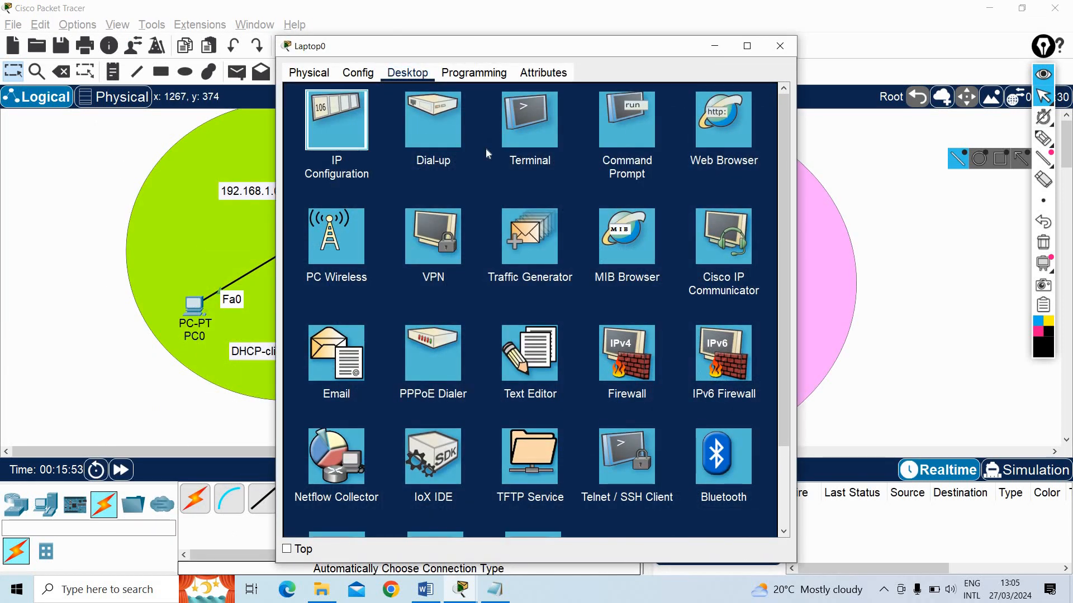
pyautogui.click(337, 120)
pyautogui.click(320, 148)
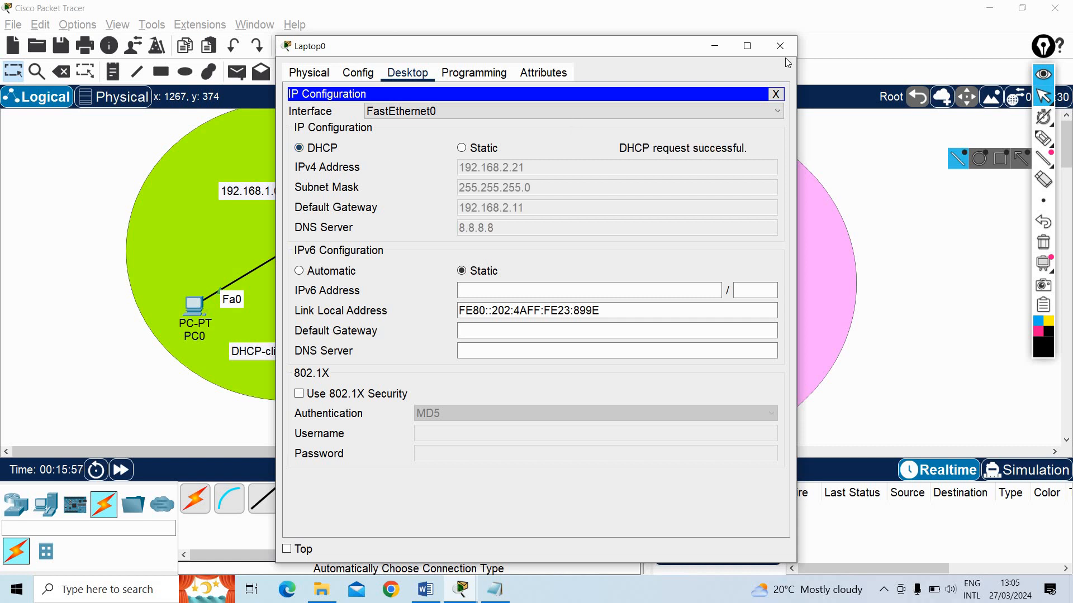
pyautogui.click(775, 94)
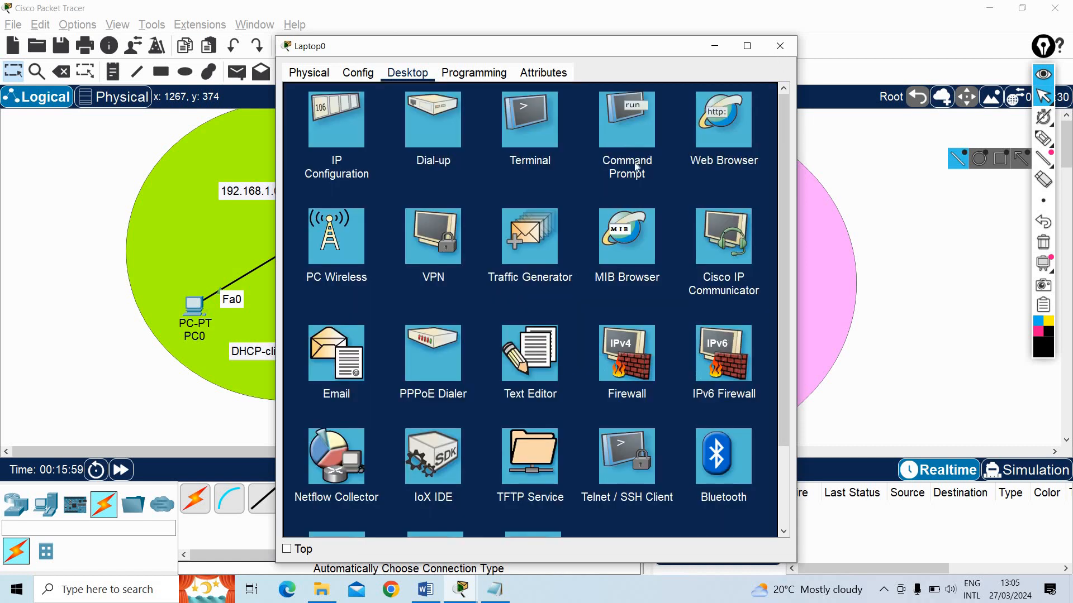
pyautogui.click(780, 46)
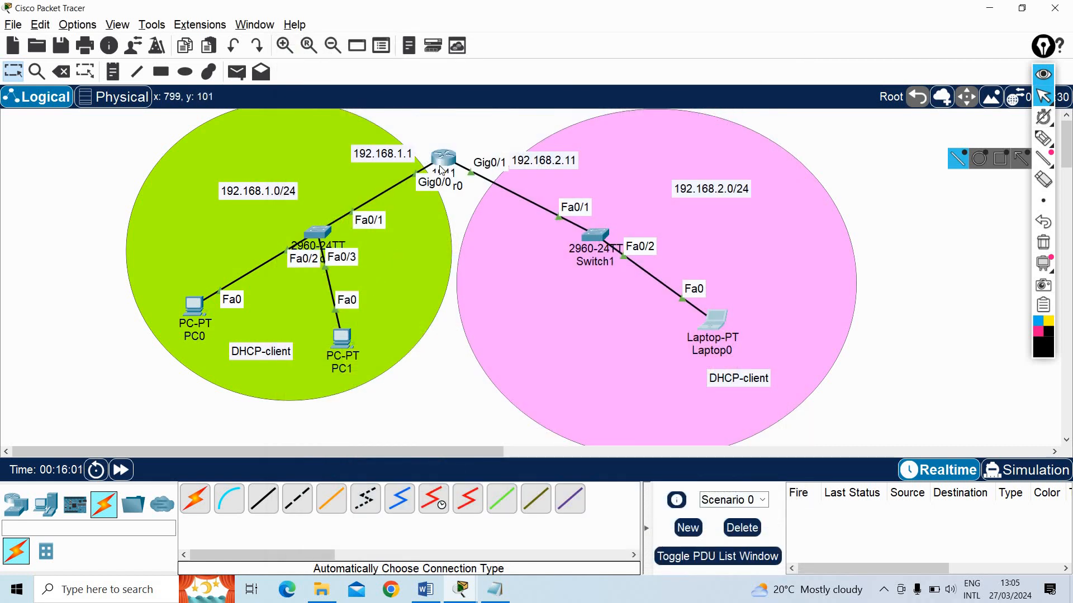
# Switch to Notepad with a new blank document
pyautogui.moveTo(444, 165)
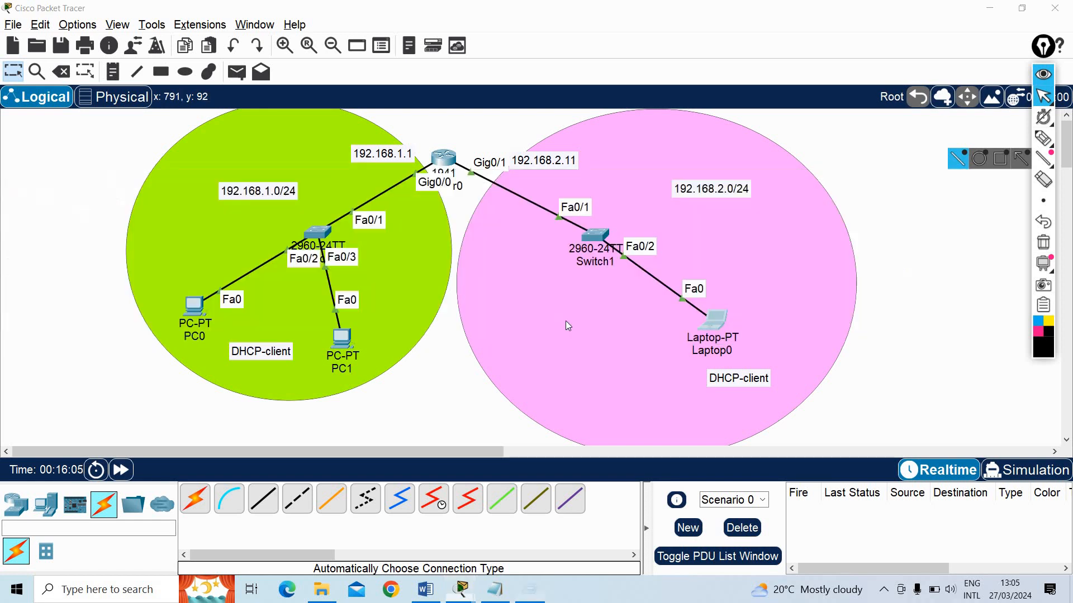
pyautogui.press('super+r')
pyautogui.press('Return')
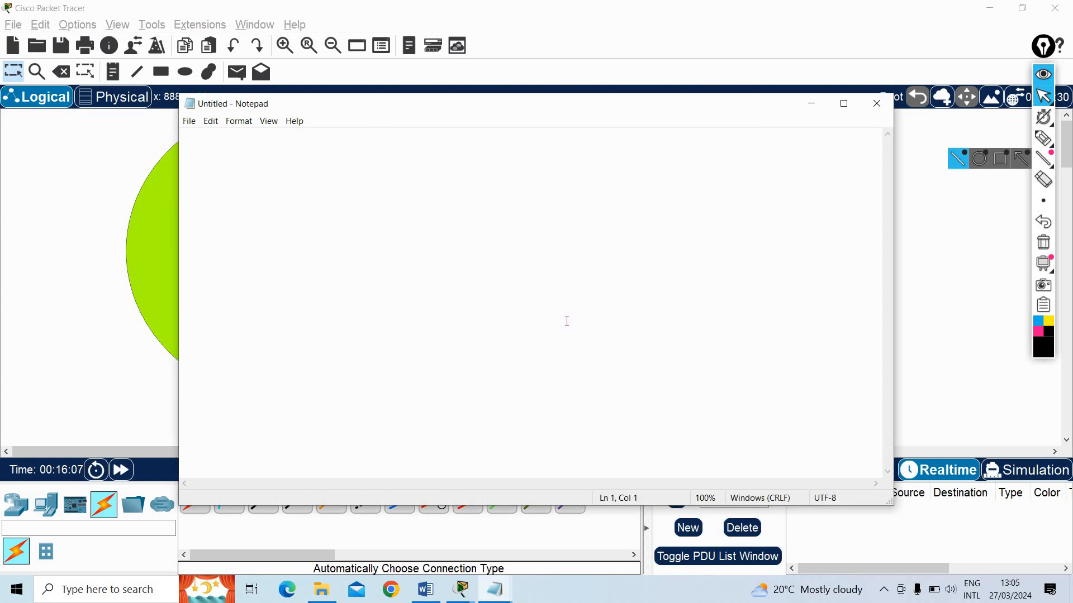
pyautogui.write('username')
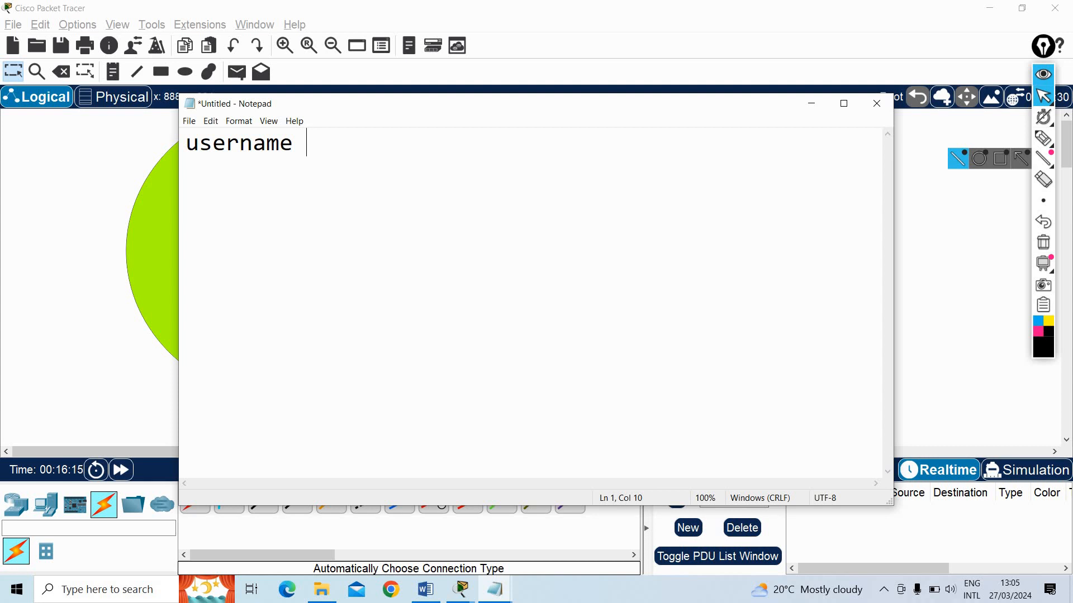
pyautogui.press('BackSpace')
pyautogui.press('BackSpace')
pyautogui.press('BackSpace')
pyautogui.press('BackSpace')
pyautogui.press('BackSpace')
pyautogui.press('BackSpace')
pyautogui.press('BackSpace')
pyautogui.press('BackSpace')
pyautogui.press('BackSpace')
pyautogui.write('c')
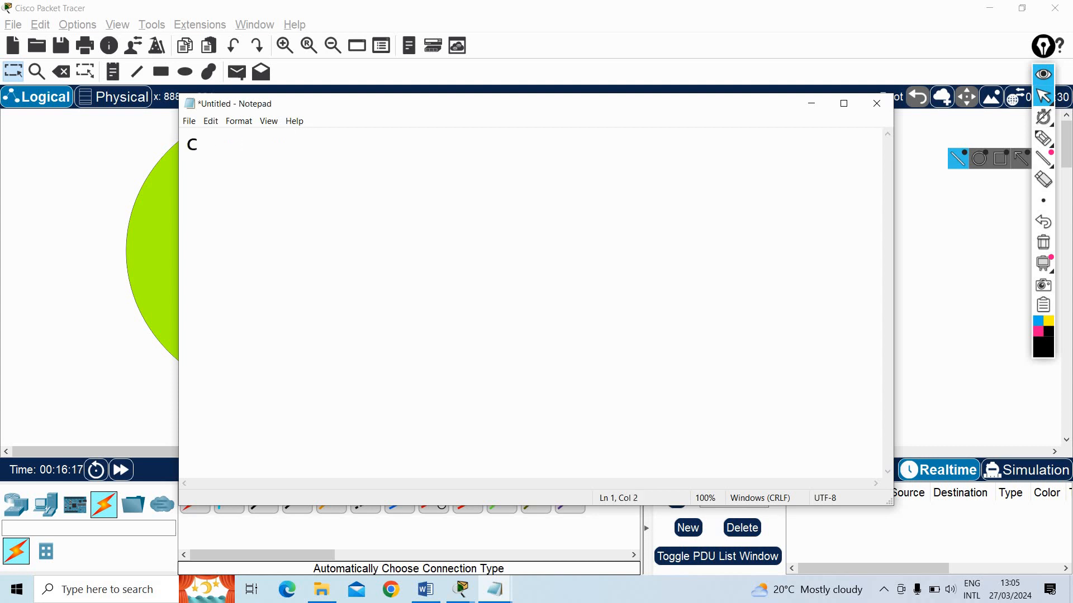
pyautogui.press('BackSpace')
# Write the line "router(config)#username galaxy password" in the blank note, followed by the account password
pyautogui.write('router')
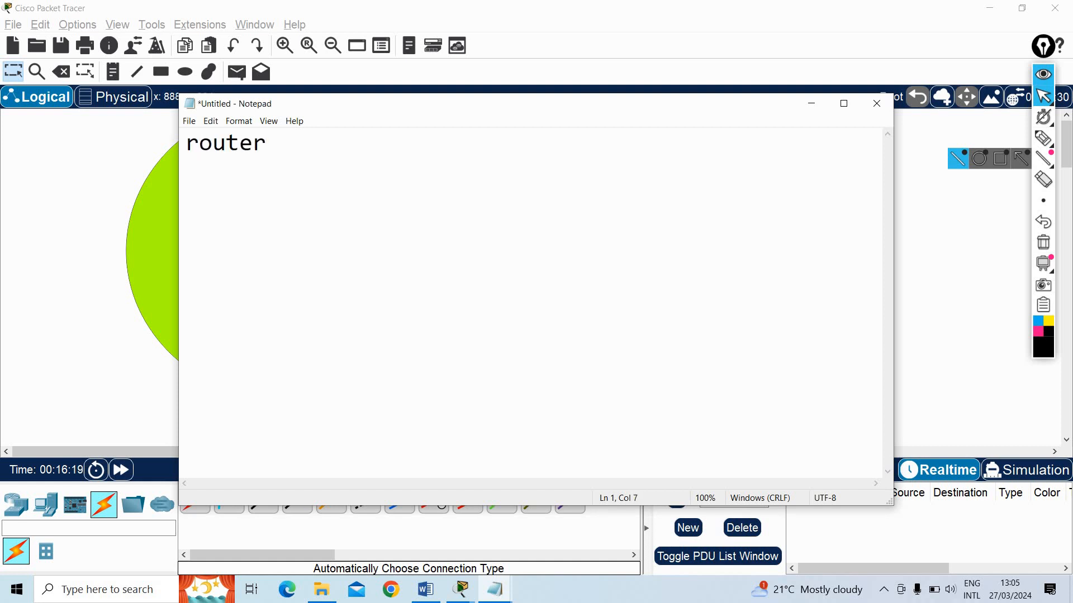
pyautogui.write('(config)#')
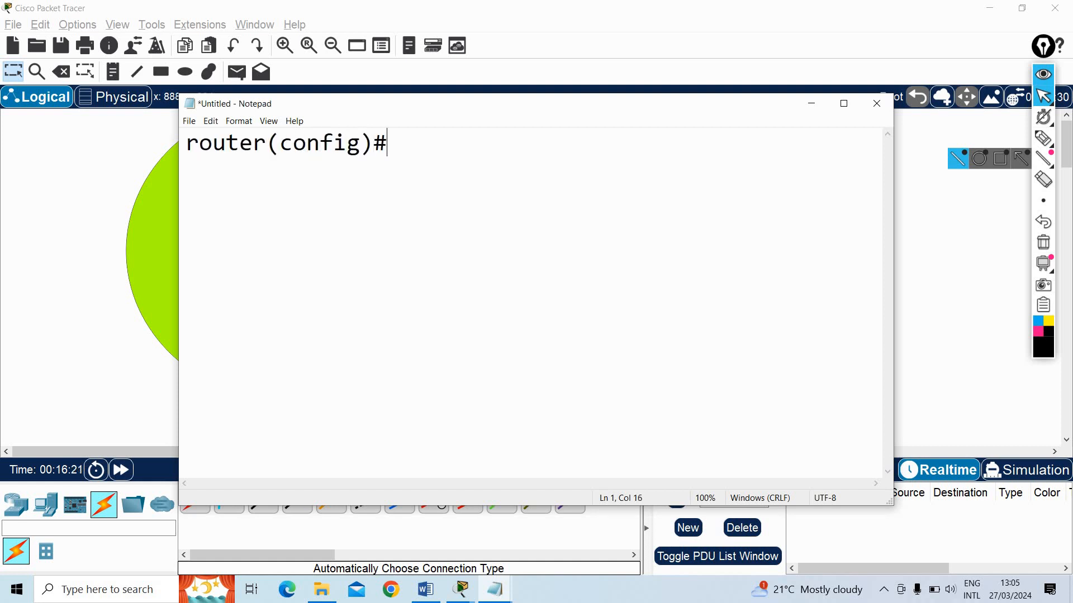
pyautogui.write('usernam')
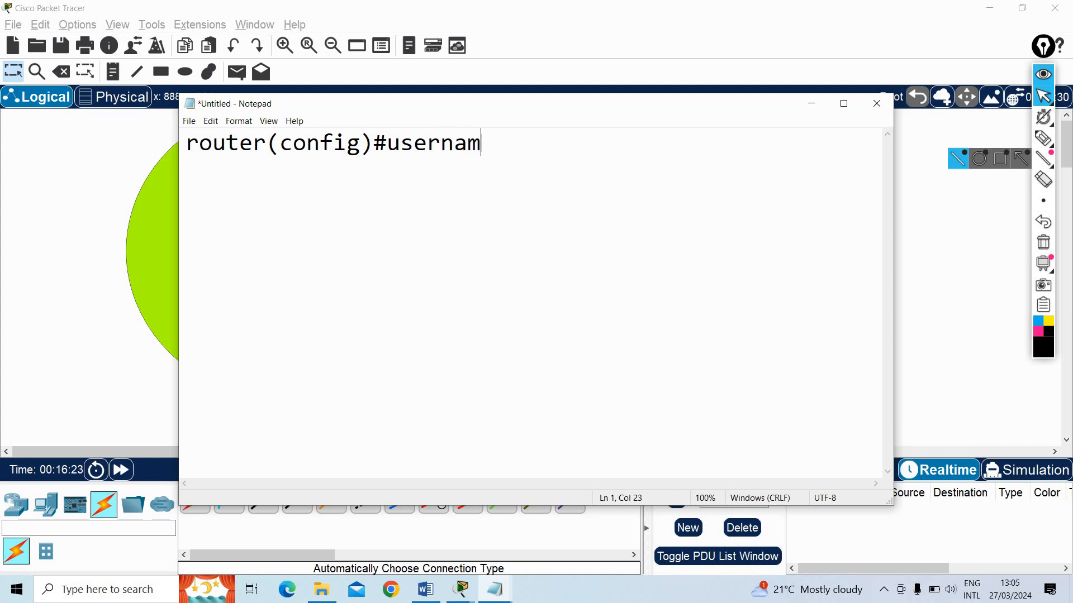
pyautogui.write('e galax')
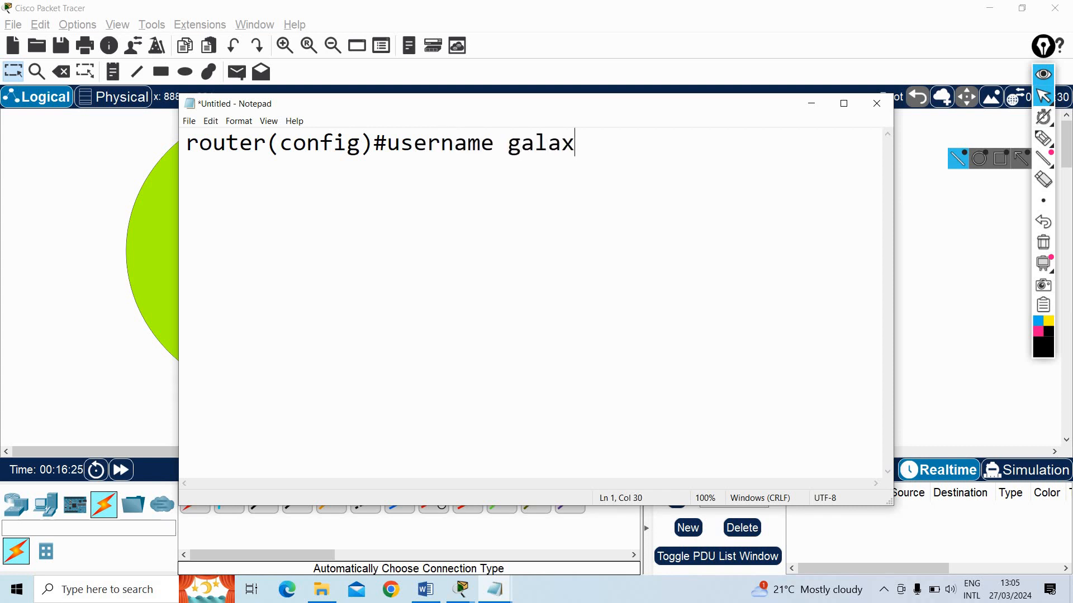
pyautogui.write('y passwor')
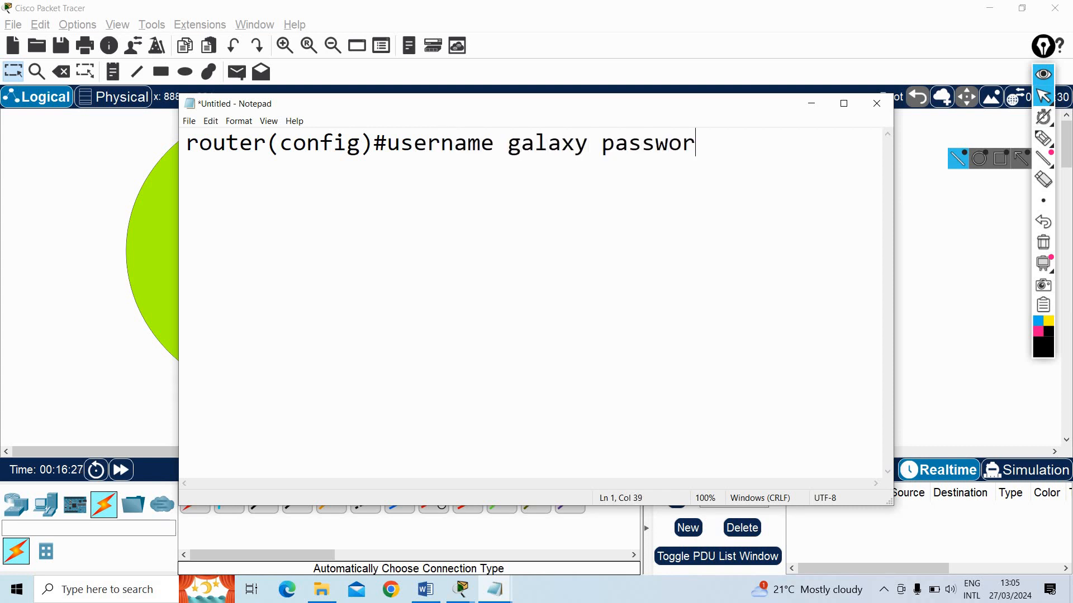
pyautogui.write('d galaxy')
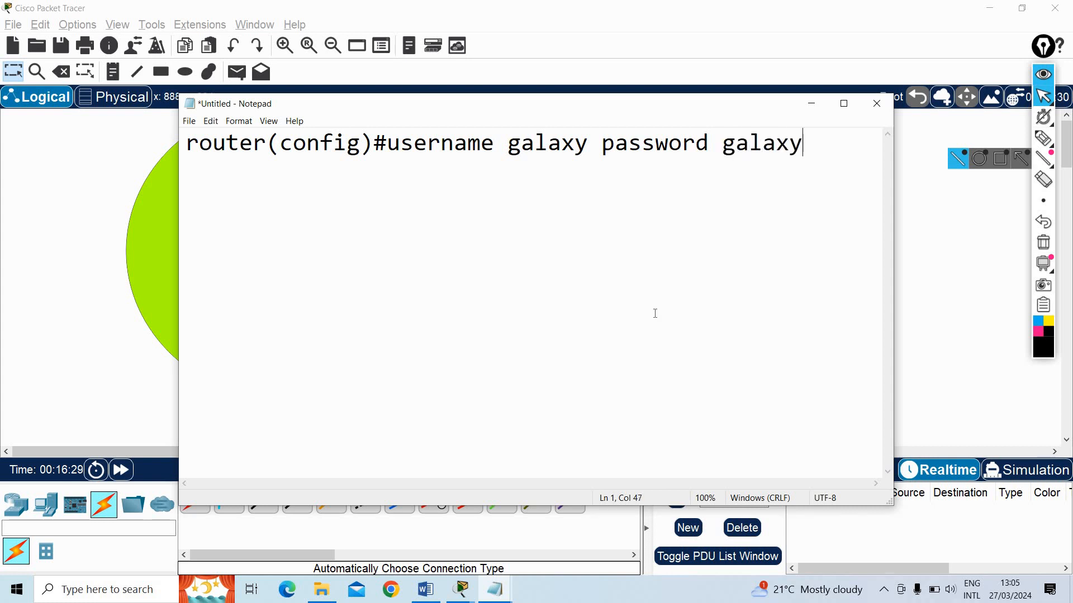
# Copy the username and password command from the note, leaving out the router(config)# prompt
pyautogui.moveTo(589, 143); pyautogui.dragTo(509, 142)
pyautogui.click(813, 145)
pyautogui.hotkey('shift', 'Left')
pyautogui.hotkey('shift', 'Left')
pyautogui.hotkey('shift', 'Left')
pyautogui.hotkey('shift', 'Left')
pyautogui.hotkey('shift', 'Left')
pyautogui.hotkey('shift', 'Left')
pyautogui.hotkey('shift', 'Left')
pyautogui.hotkey('shift', 'Left')
pyautogui.hotkey('shift', 'Left')
pyautogui.hotkey('shift', 'Left')
pyautogui.hotkey('shift', 'Left')
pyautogui.hotkey('shift', 'Left')
pyautogui.hotkey('shift', 'Left')
pyautogui.hotkey('shift', 'Left')
pyautogui.hotkey('shift', 'Left')
pyautogui.hotkey('shift', 'Left')
pyautogui.hotkey('shift', 'Left')
pyautogui.hotkey('shift', 'Left')
pyautogui.hotkey('shift', 'Left')
pyautogui.hotkey('shift', 'Left')
pyautogui.press('super+c')
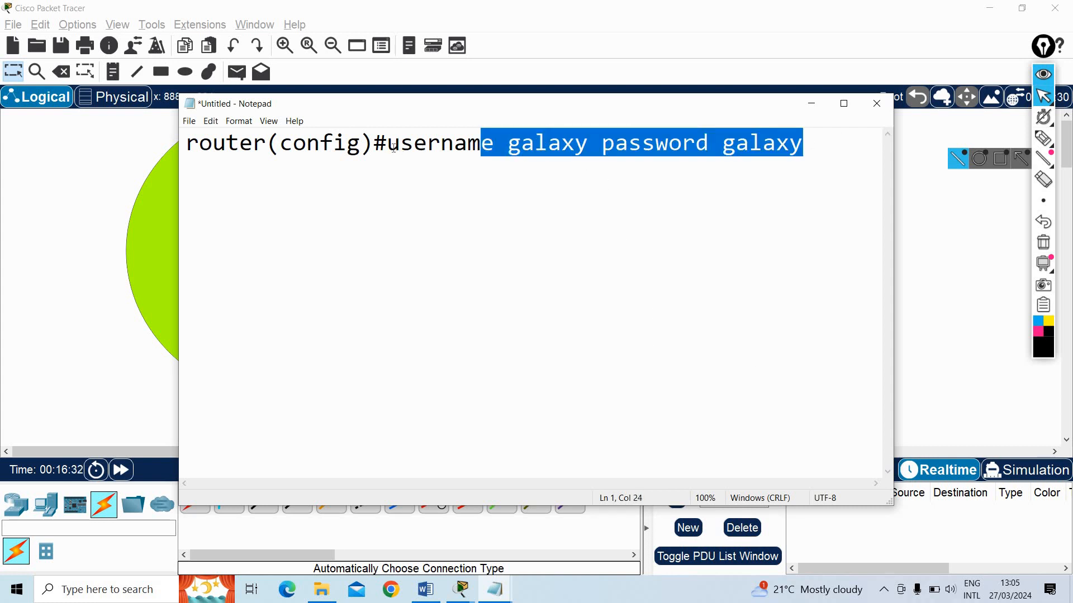
# Switch to Router0's CLI in a restored window and run the copied command creating user galaxy with the account password
pyautogui.click(461, 589)
pyautogui.click(502, 531)
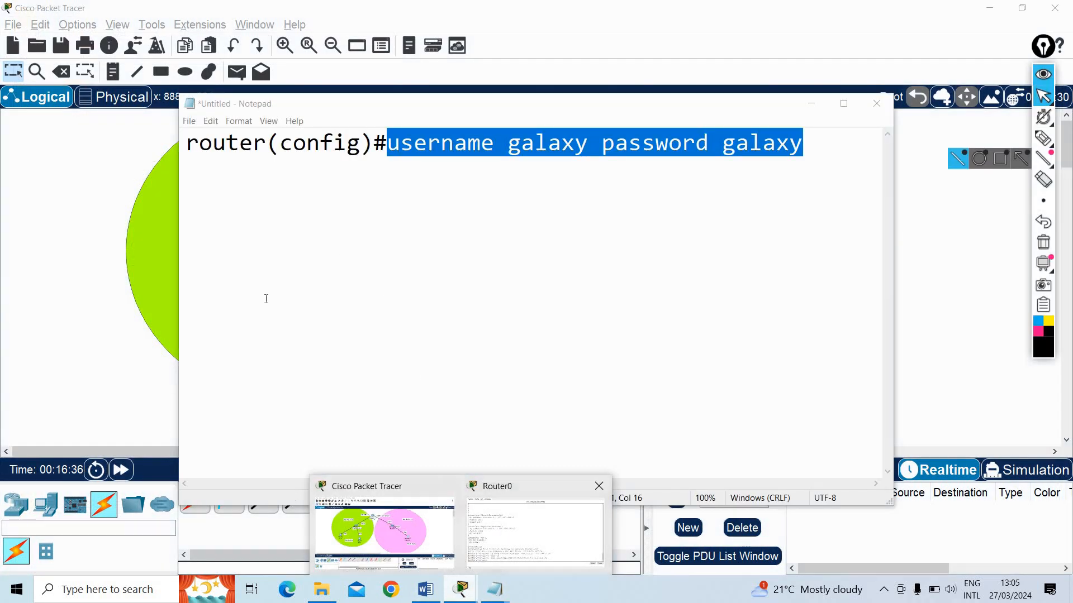
pyautogui.scroll(-15, 266, 299)
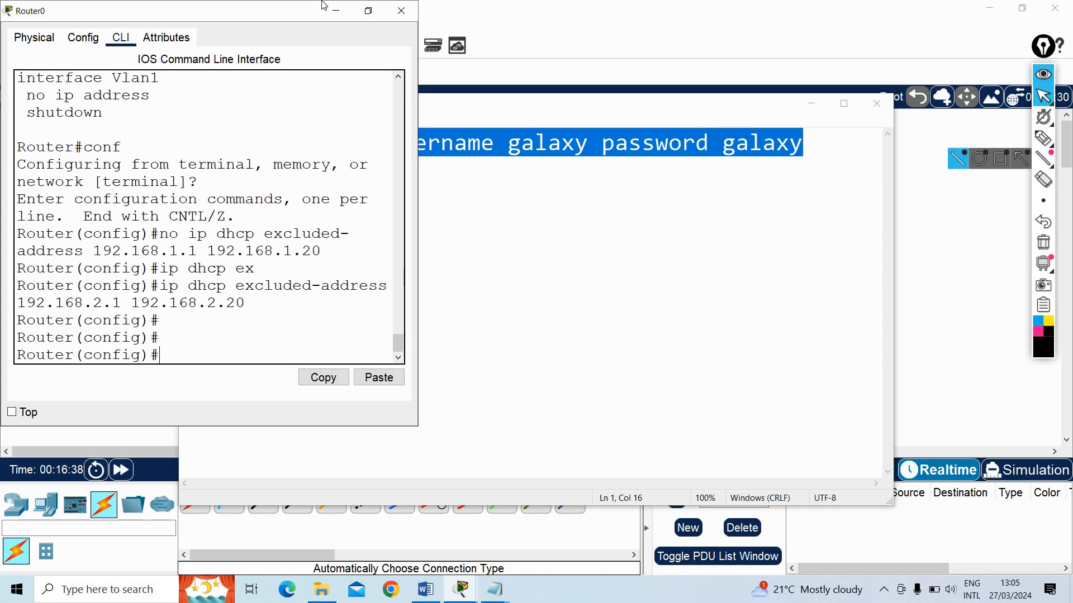
pyautogui.click(369, 10)
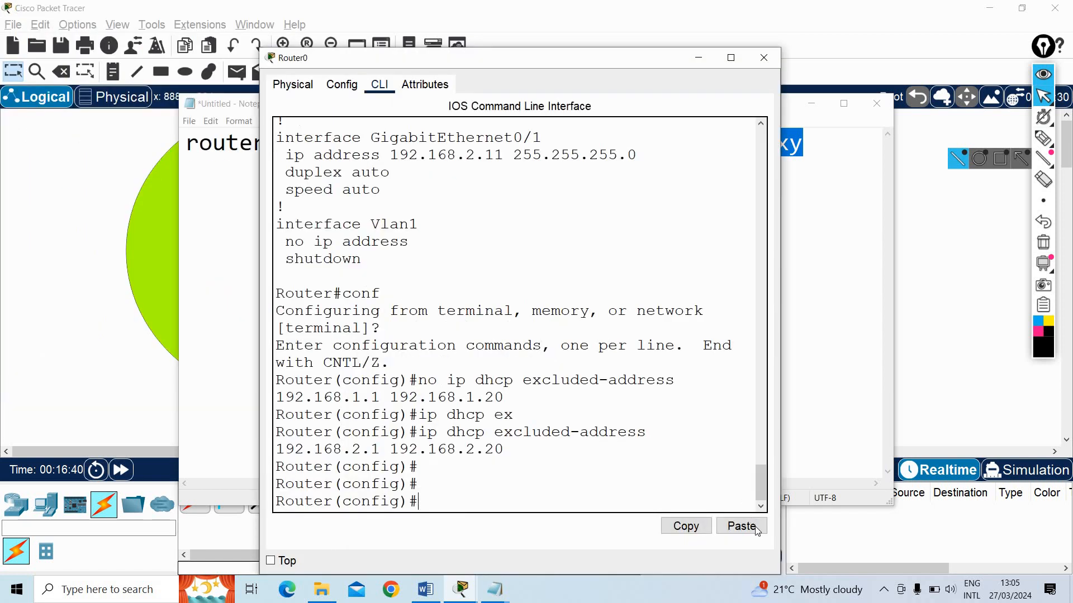
pyautogui.click(742, 526)
pyautogui.press('Return')
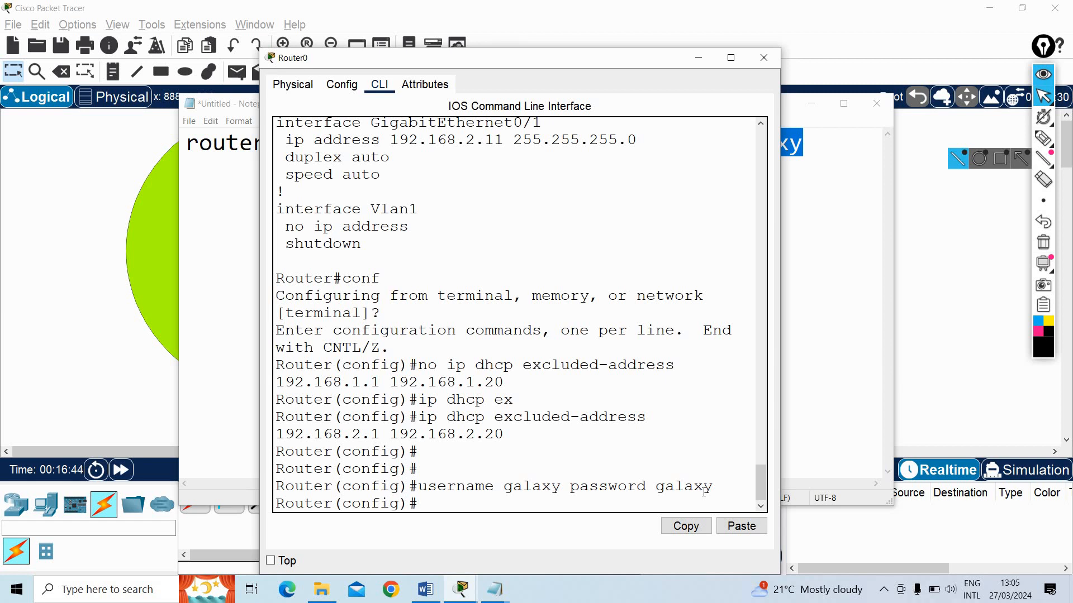
# Add an "enable password" line to the Notepad note below the username command, followed by the enable password
pyautogui.click(817, 152)
pyautogui.press('Return')
pyautogui.press('Return')
pyautogui.press('Return')
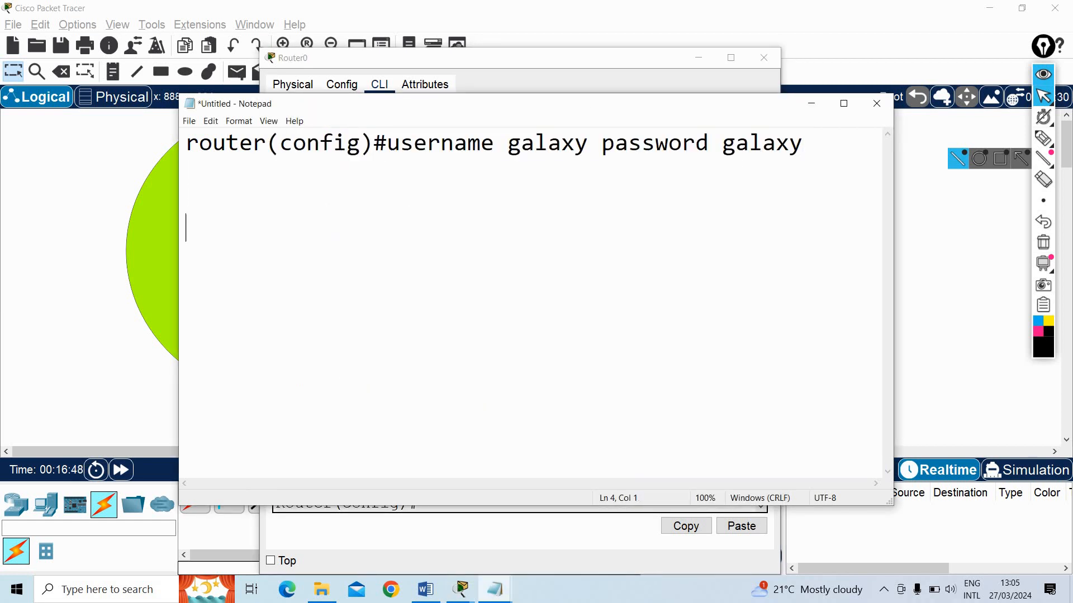
pyautogui.write('enable ')
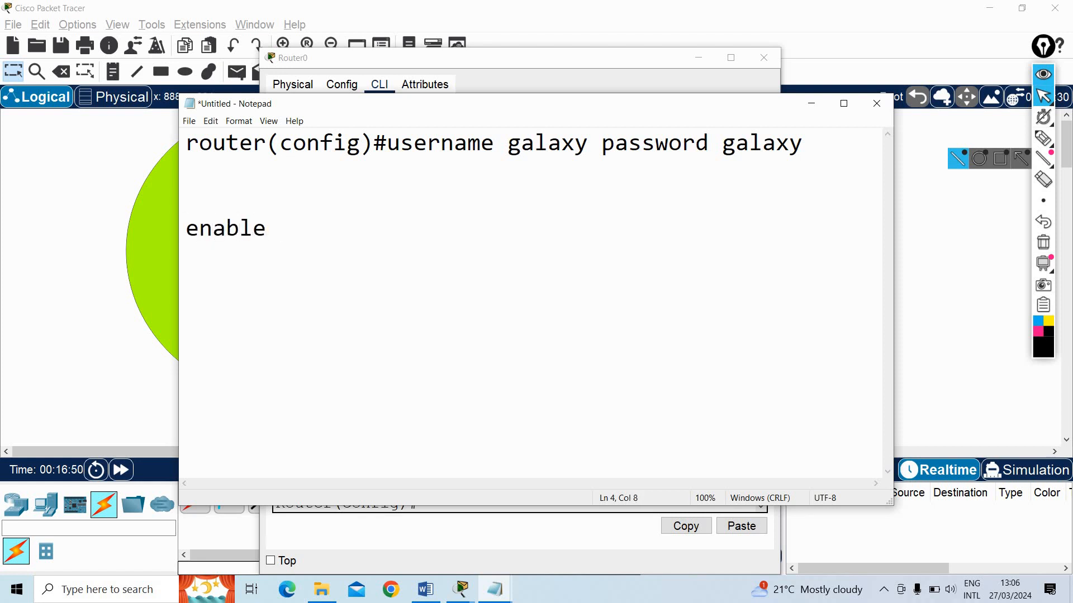
pyautogui.write('password ')
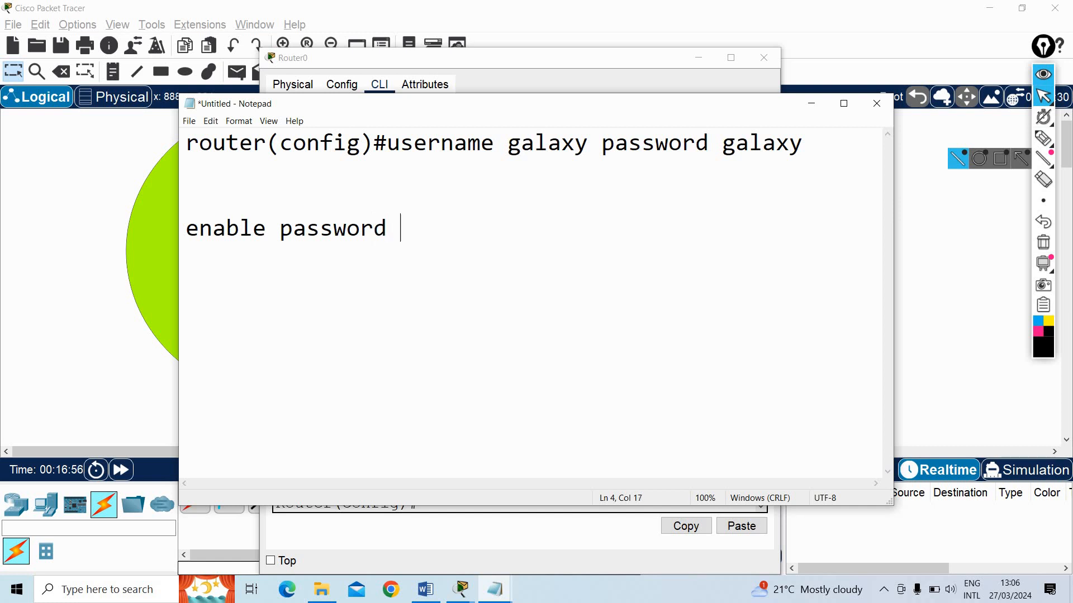
pyautogui.write('cisco')
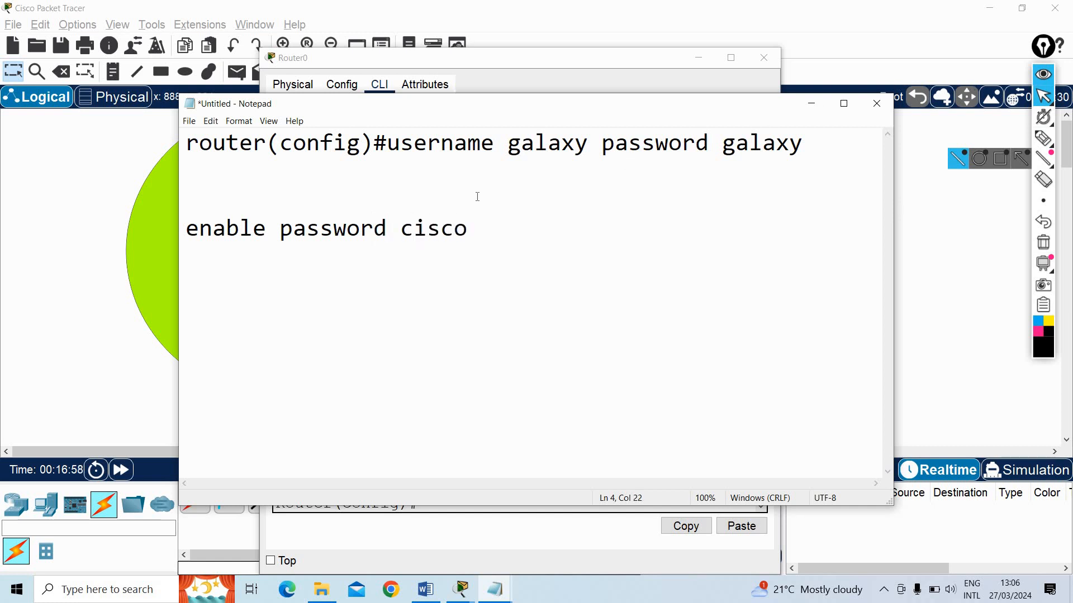
# Copy the whole enable password command from the note
pyautogui.click(387, 230)
pyautogui.doubleClick(304, 214)
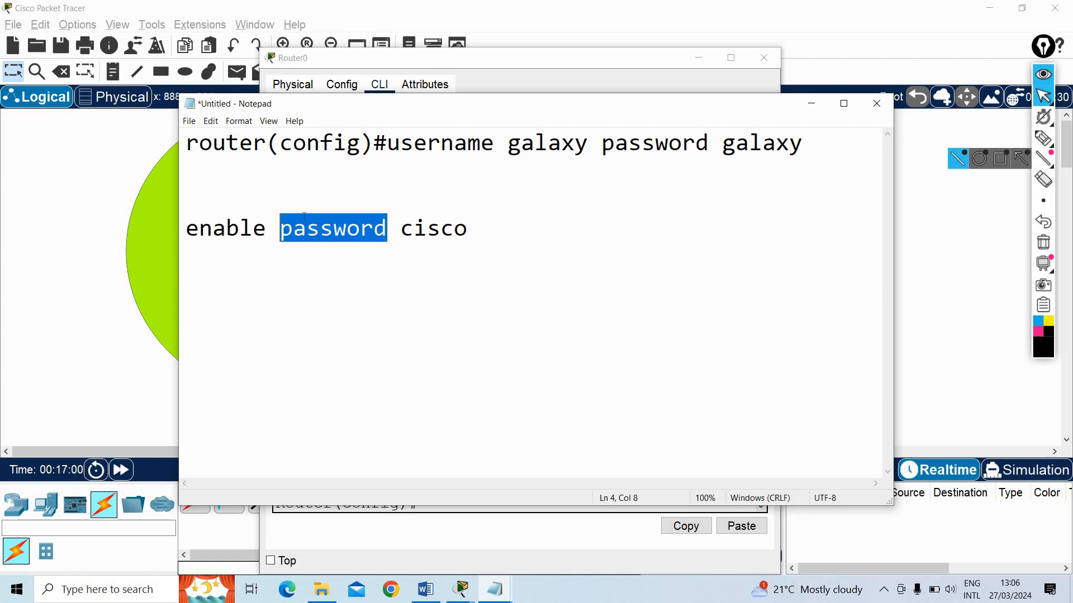
pyautogui.click(440, 230)
pyautogui.moveTo(470, 230); pyautogui.dragTo(187, 208)
pyautogui.click(346, 240)
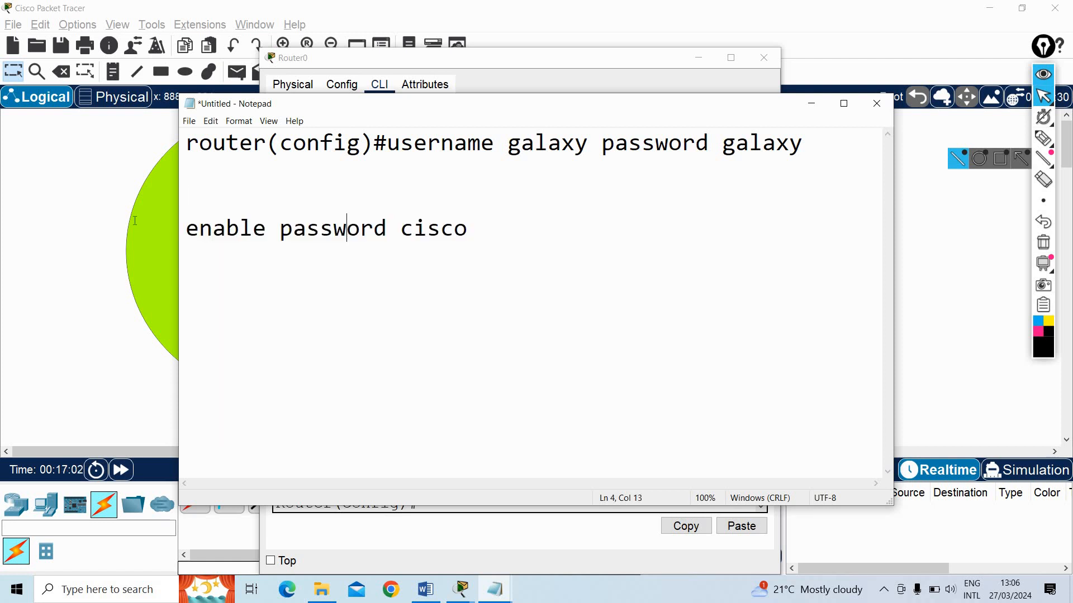
pyautogui.press('End')
pyautogui.hotkey('shift', 'Home')
pyautogui.press('super+c')
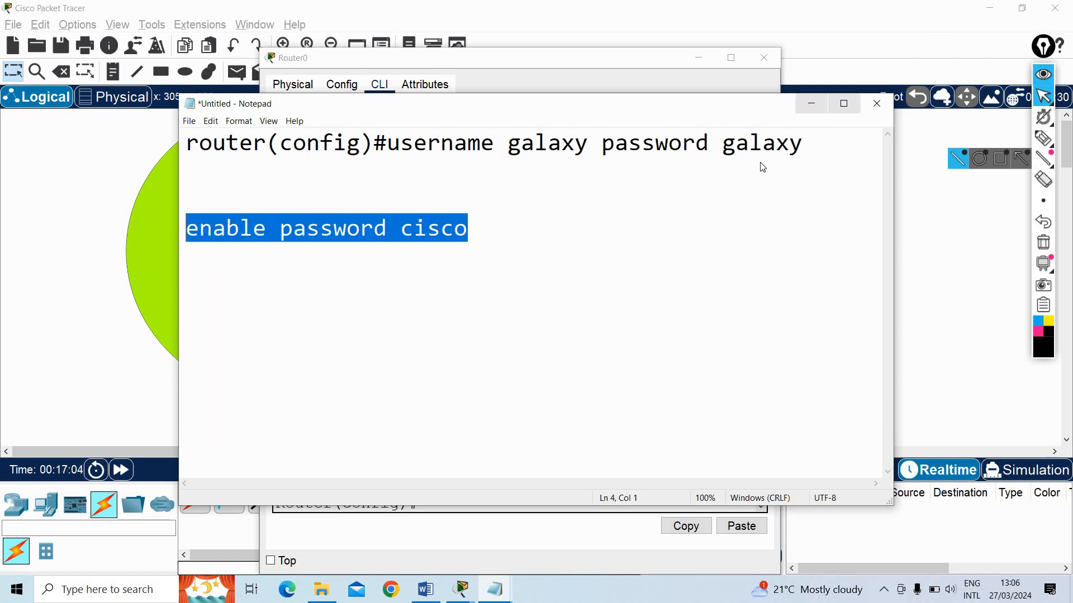
# Minimize Notepad and run the copied command in Router0's CLI to set the enable password
pyautogui.click(811, 103)
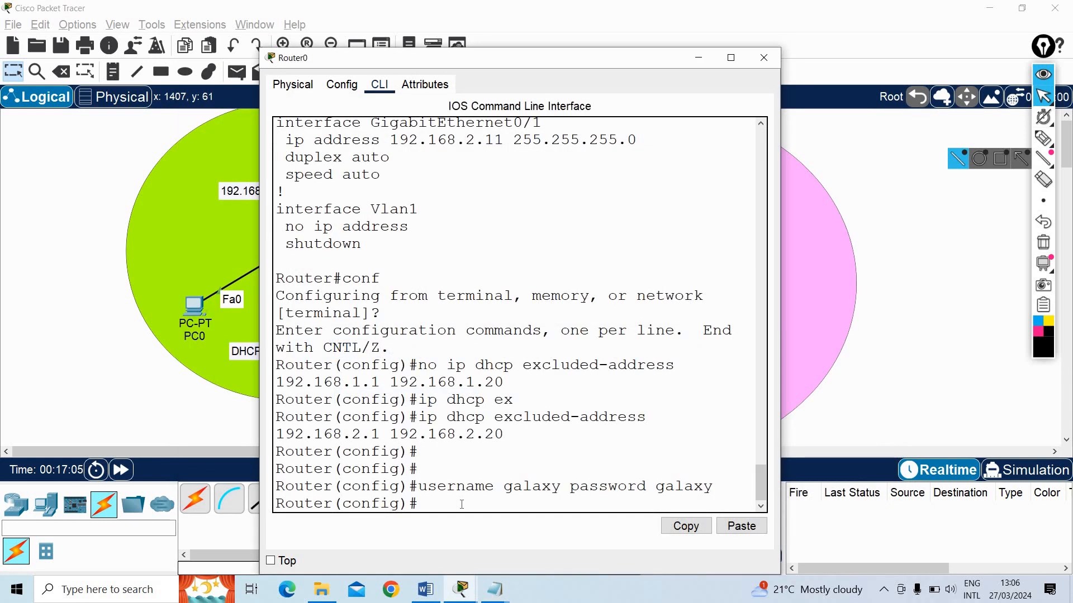
pyautogui.click(742, 527)
pyautogui.press('Return')
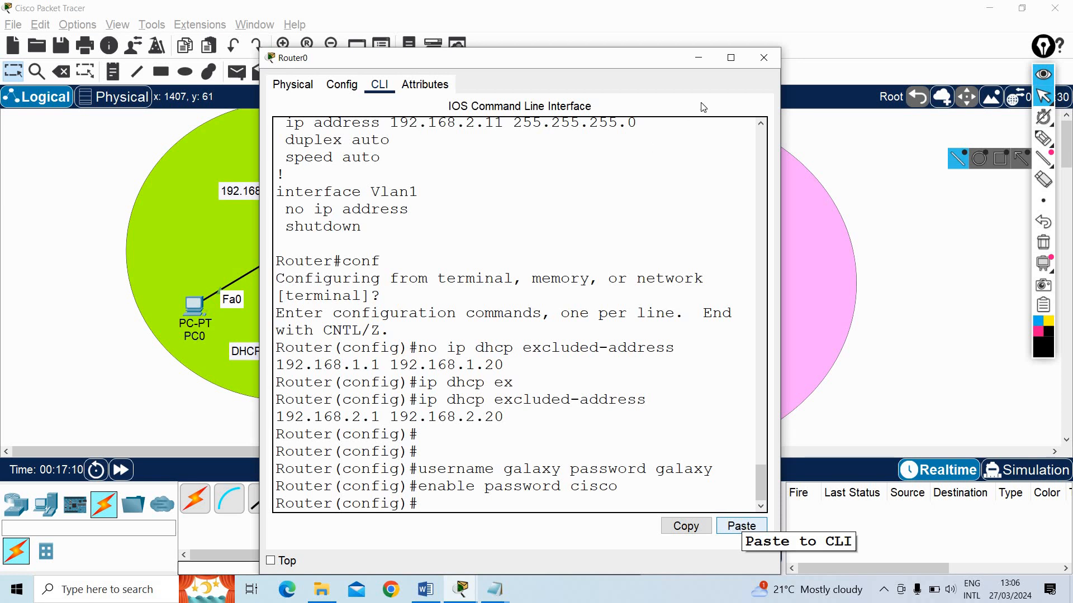
# Maximize Router0's window and enter line configuration mode with the command line vty 0 5
pyautogui.click(730, 57)
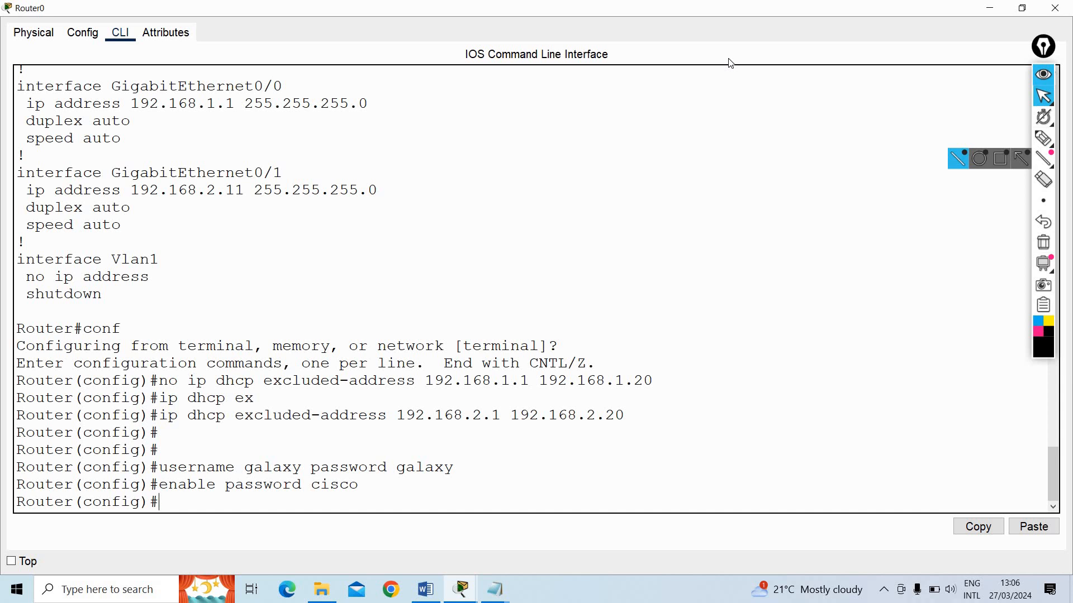
pyautogui.write('line vty')
pyautogui.doubleClick(173, 506)
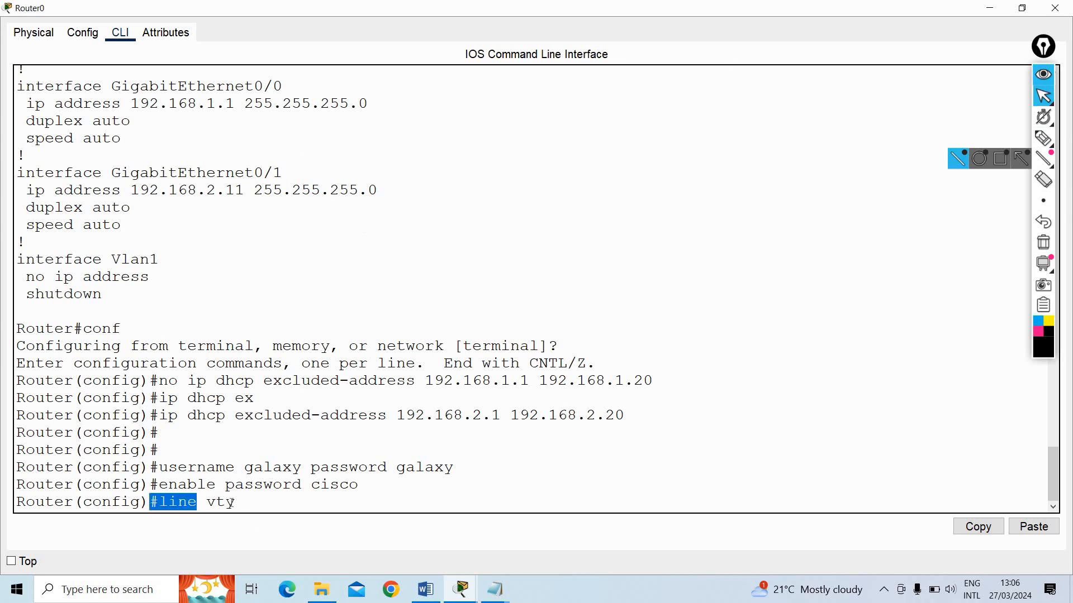
pyautogui.click(271, 502)
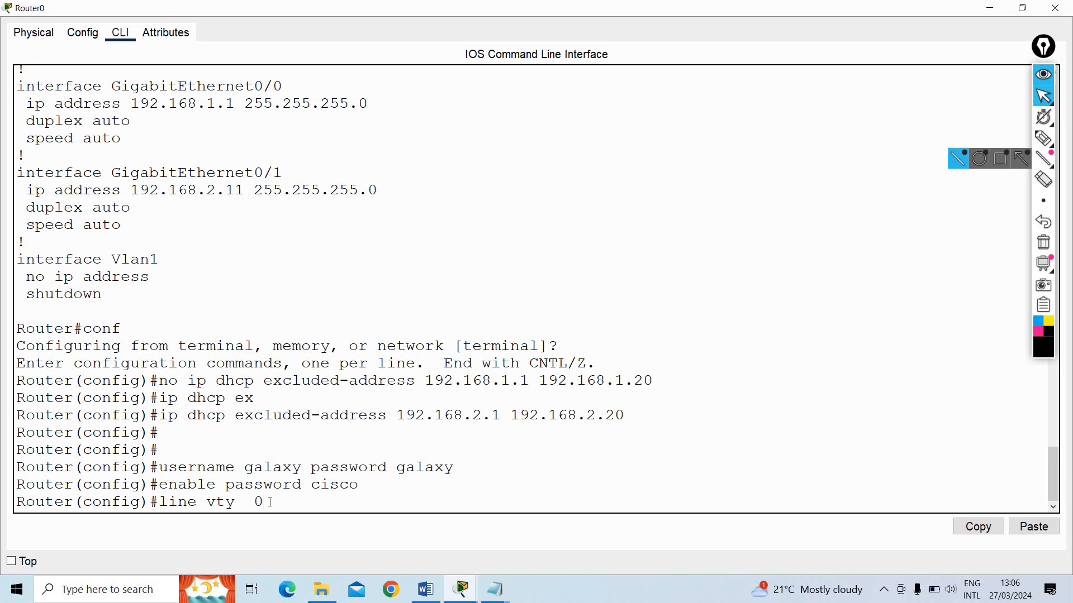
pyautogui.write('5')
pyautogui.moveTo(244, 508); pyautogui.dragTo(273, 505)
pyautogui.click(257, 504)
pyautogui.doubleClick(257, 502)
pyautogui.press('Return')
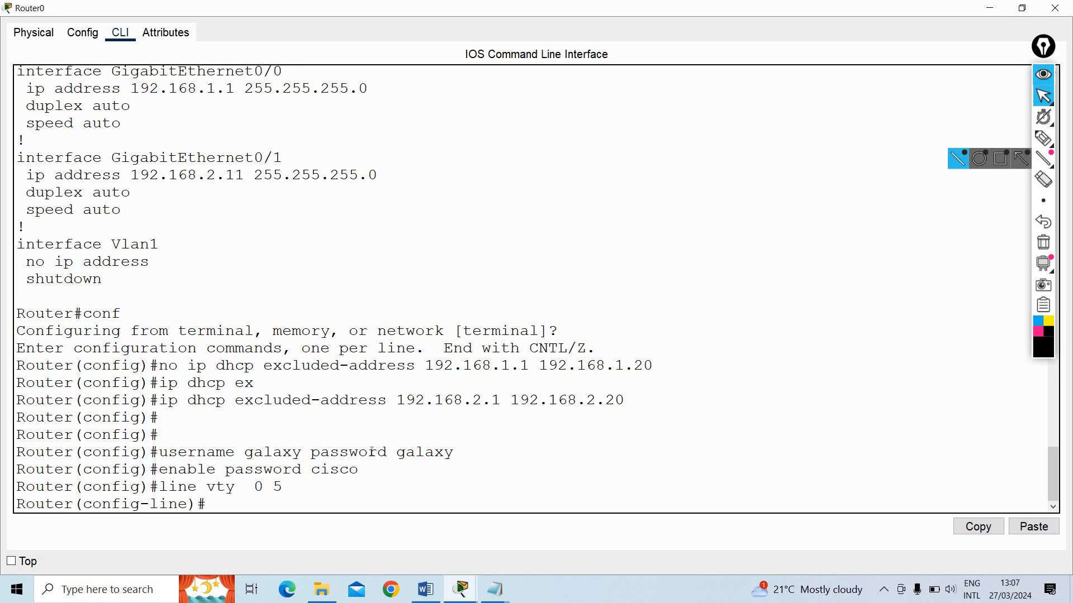
# Set the vty lines to authenticate against the local user account with login local
pyautogui.moveTo(168, 452); pyautogui.dragTo(459, 452)
pyautogui.click(238, 511)
pyautogui.write('login local')
pyautogui.press('Return')
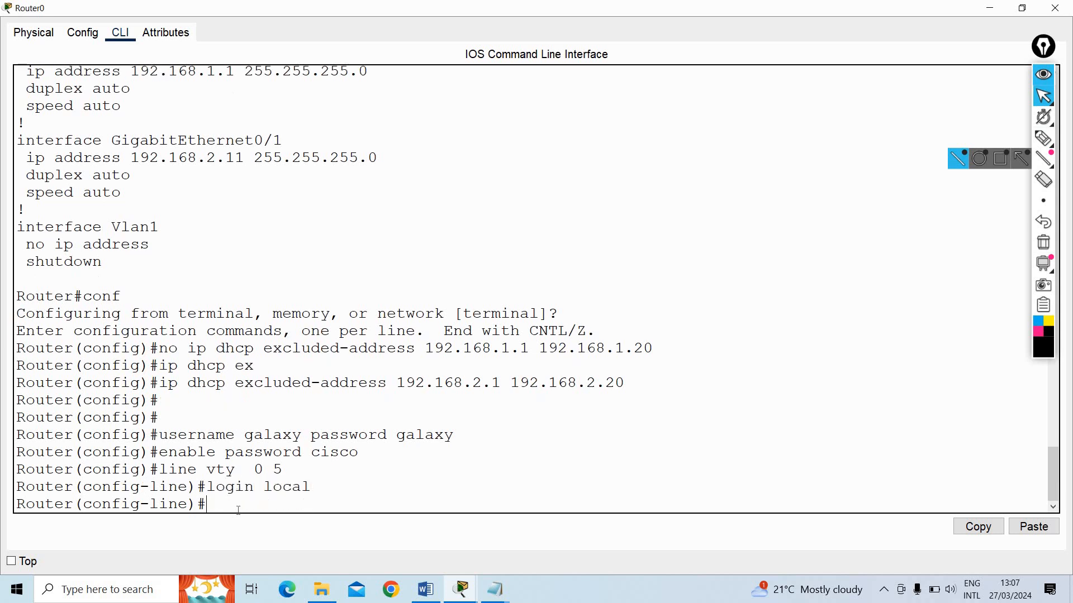
# Exit line configuration and global configuration mode to return to the Router# prompt
pyautogui.write('exit')
pyautogui.press('Return')
pyautogui.write('exit')
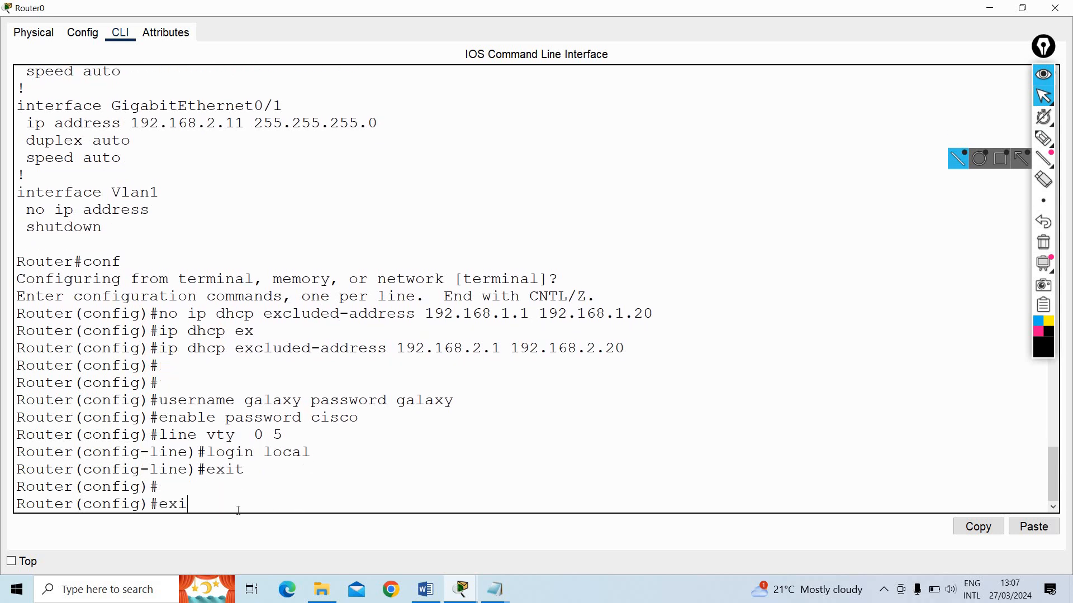
pyautogui.press('Return')
# Save the router configuration with write and close Router0's window
pyautogui.press('Return')
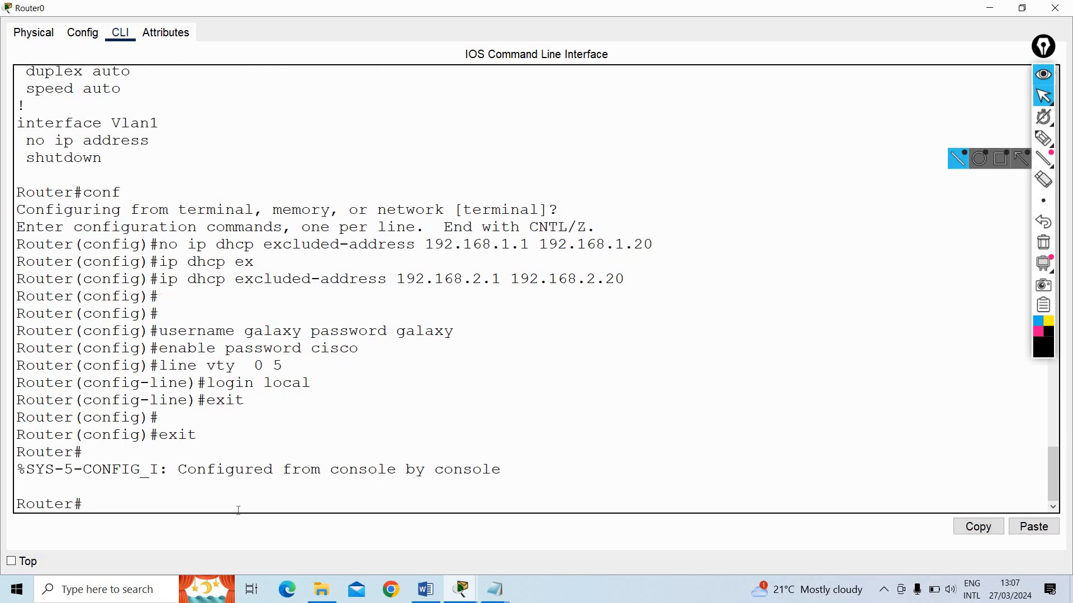
pyautogui.write('wrute')
pyautogui.press('BackSpace')
pyautogui.press('BackSpace')
pyautogui.press('BackSpace')
pyautogui.write('ite')
pyautogui.press('Return')
pyautogui.write('exi')
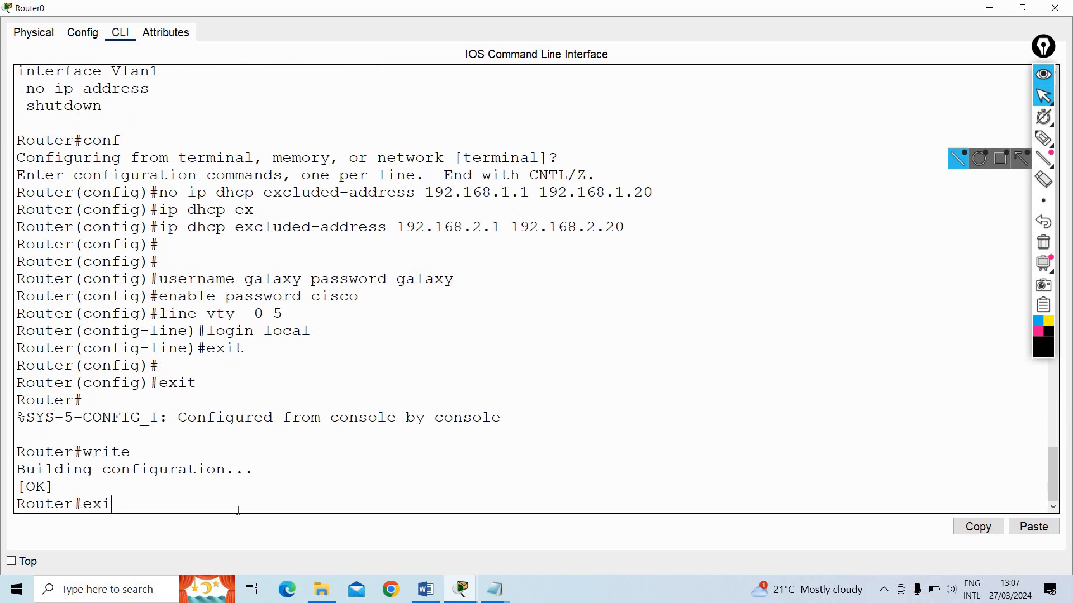
pyautogui.click(1061, 6)
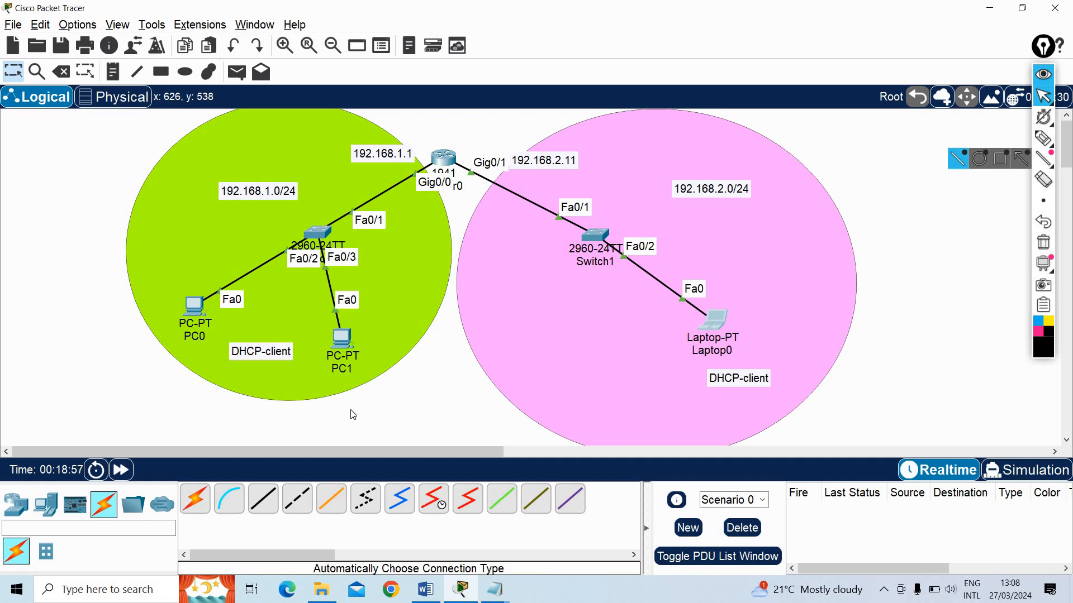
# Open PC0's Command Prompt and start a Telnet session to 192.168.1.1
pyautogui.click(195, 307)
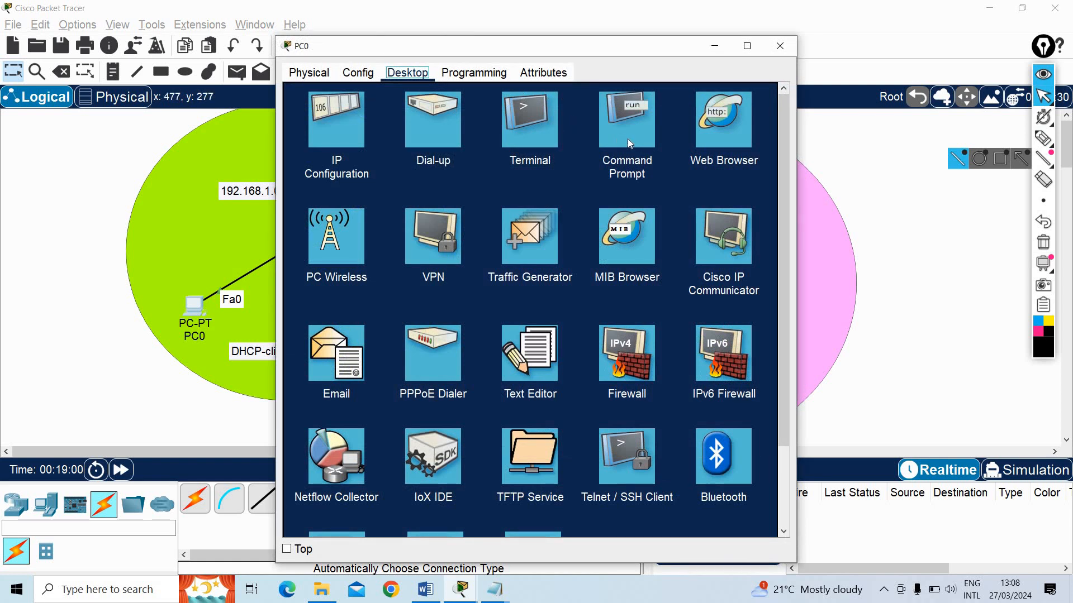
pyautogui.click(630, 139)
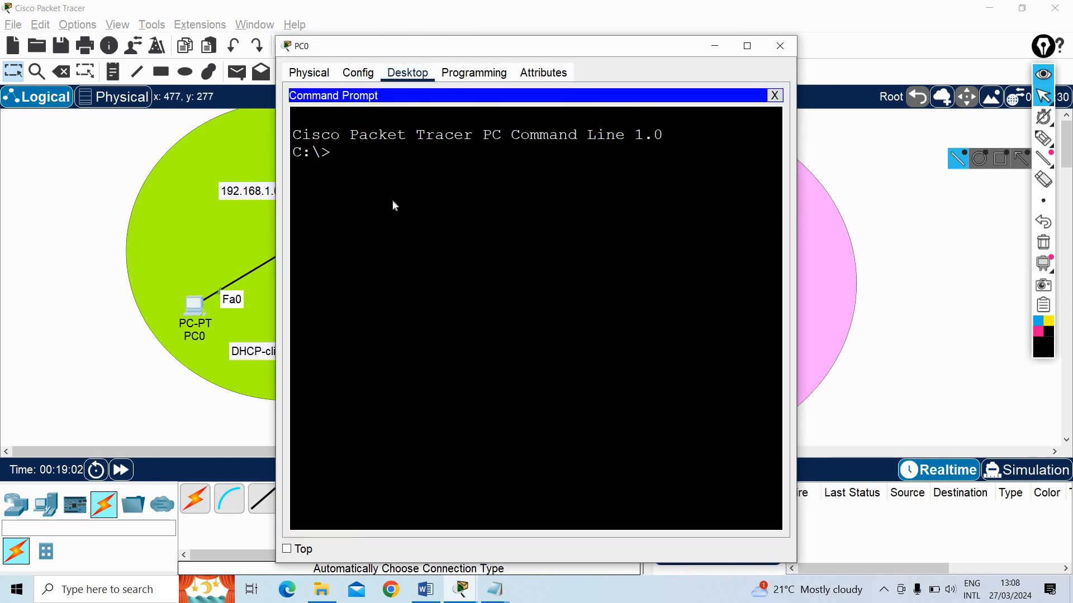
pyautogui.moveTo(421, 49); pyautogui.dragTo(375, 276)
pyautogui.write('tel')
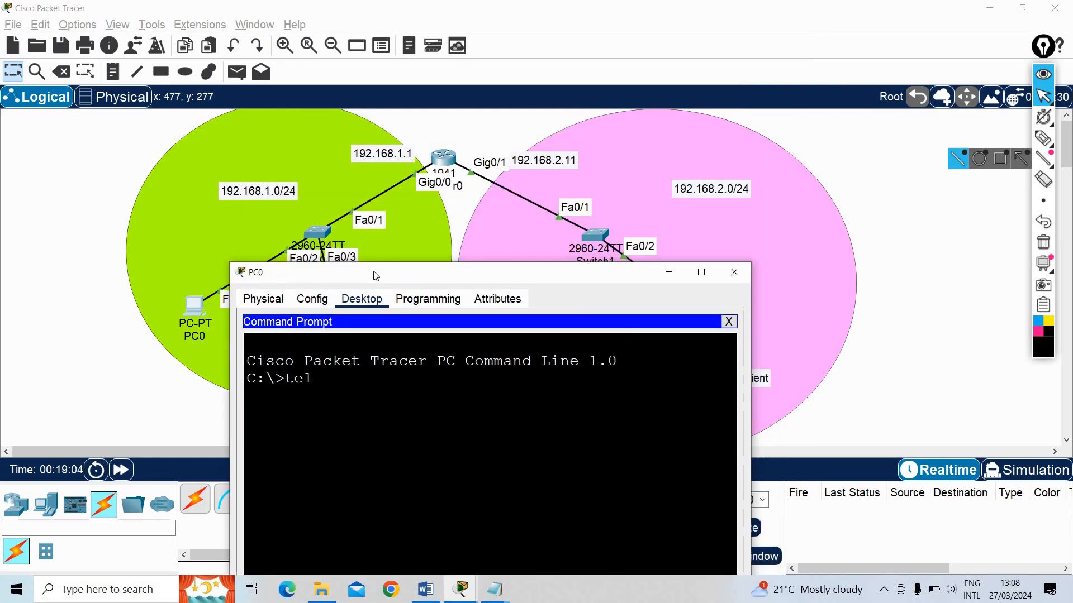
pyautogui.write('net 192.168')
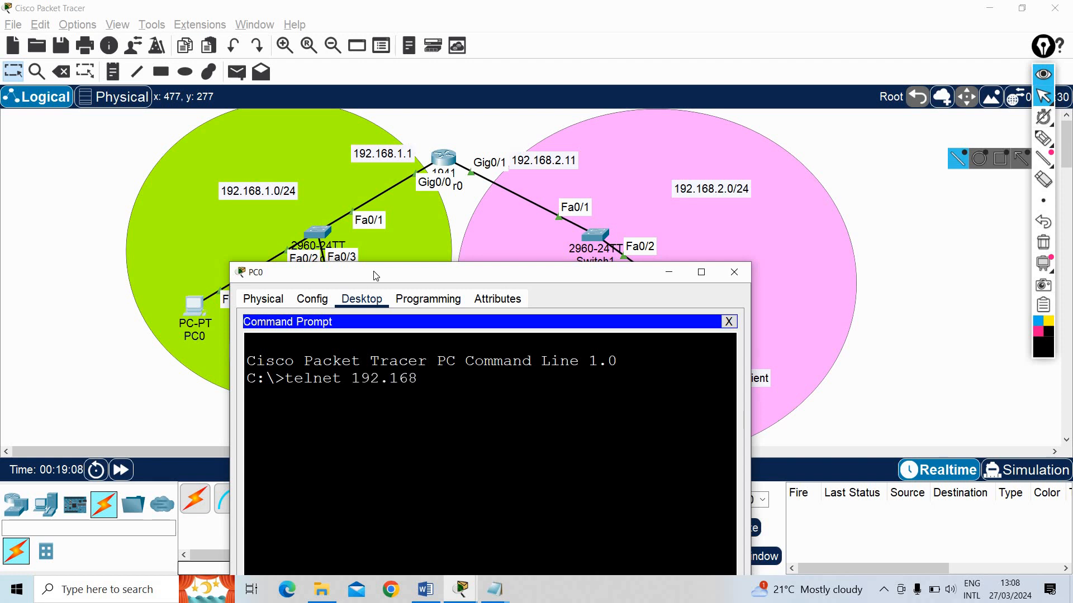
pyautogui.write('.1.1')
pyautogui.press('Return')
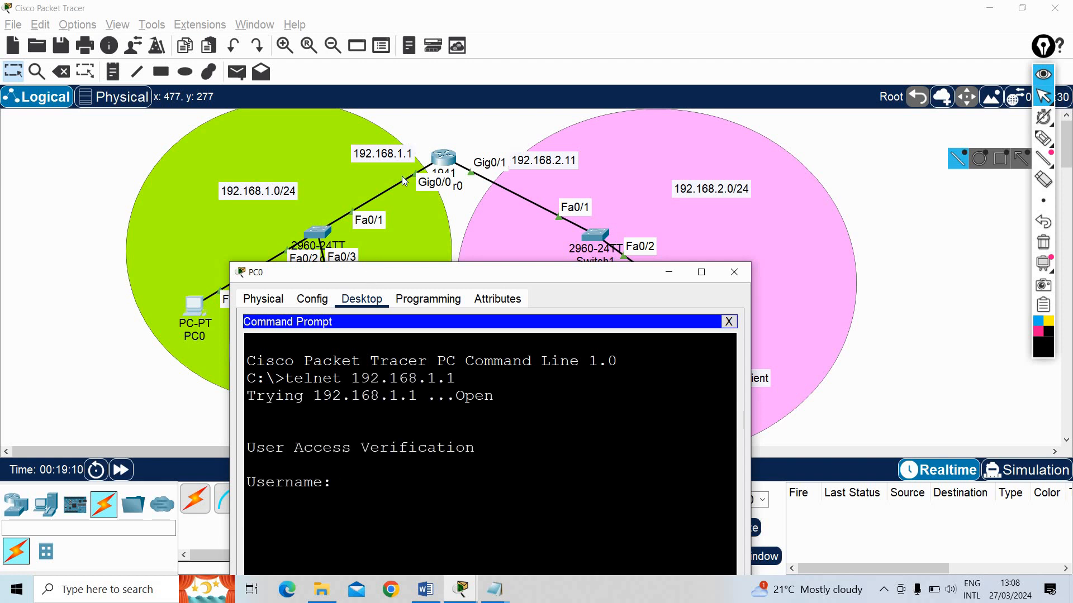
# Log in to the Telnet session as galaxy with the account password
pyautogui.moveTo(368, 275); pyautogui.dragTo(429, 126)
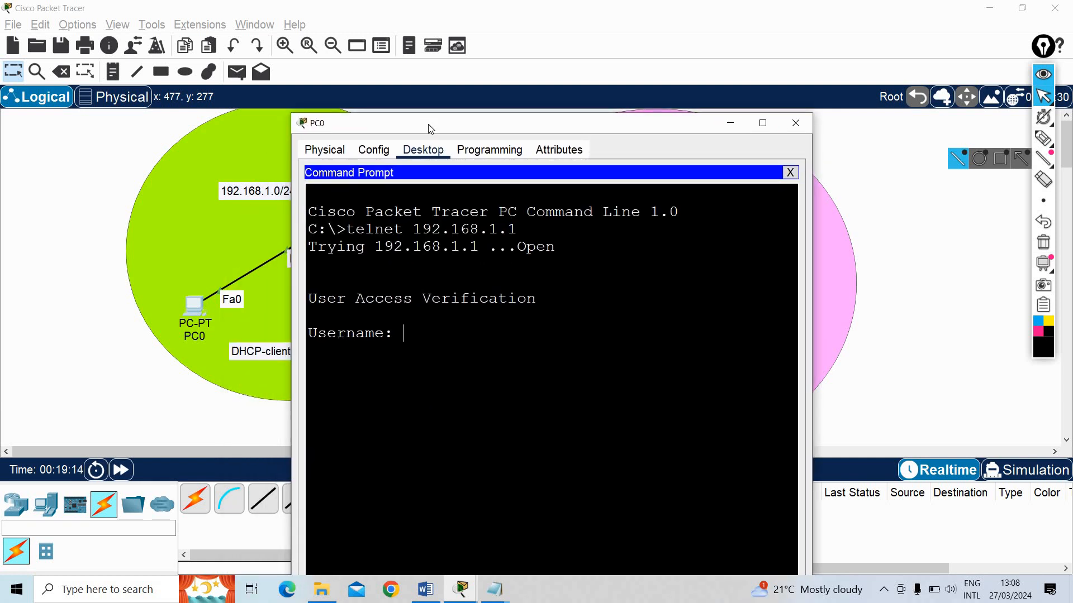
pyautogui.write('galaxy')
pyautogui.press('Return')
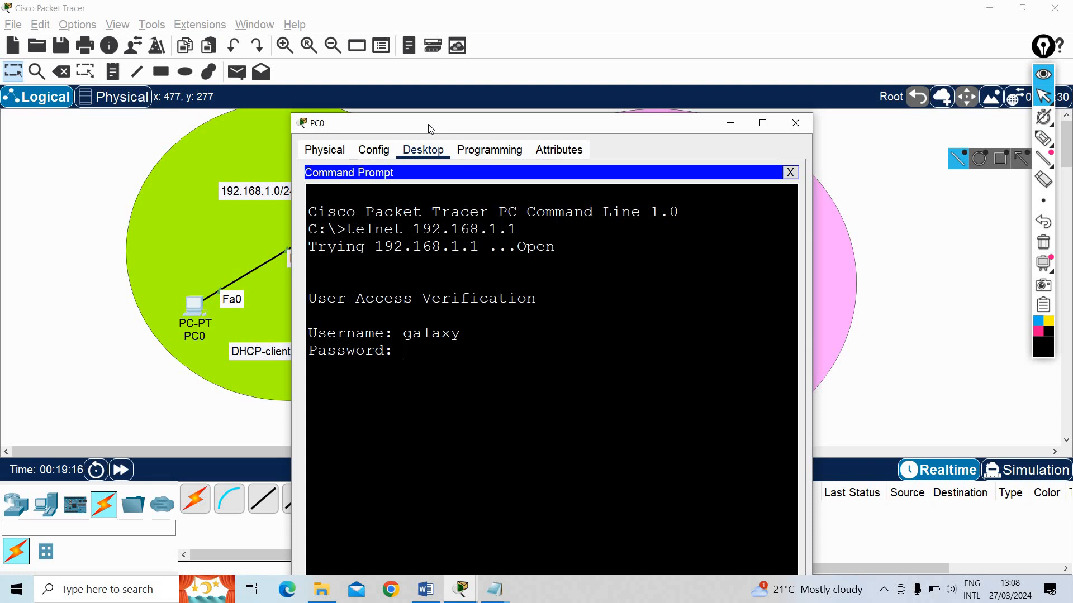
pyautogui.press('Return')
# Enter privileged mode in the Telnet session with enable and the enable password
pyautogui.write('enable')
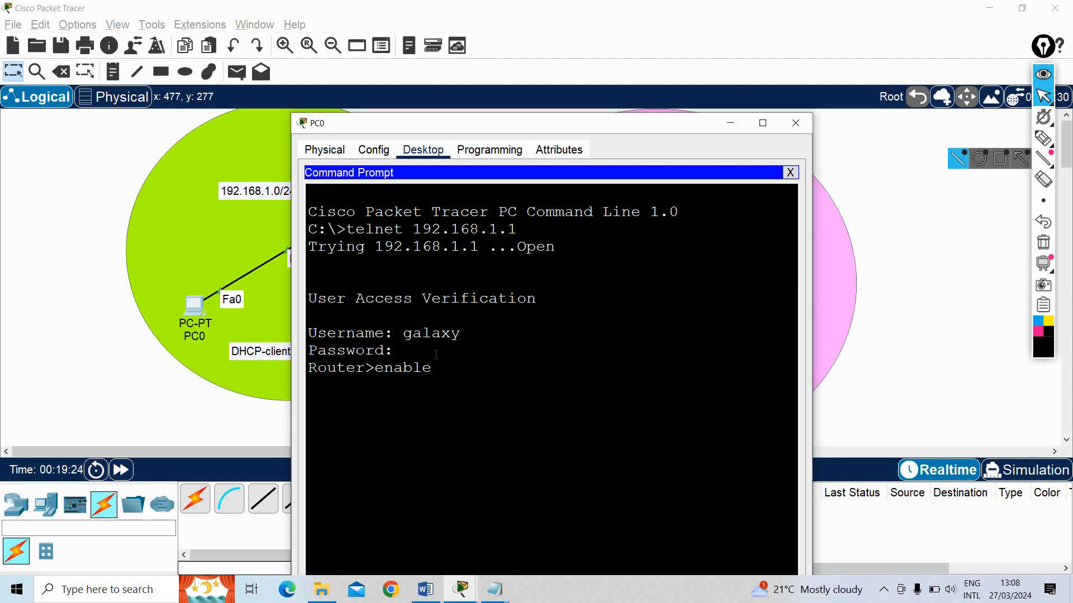
pyautogui.press('Return')
pyautogui.press('Return')
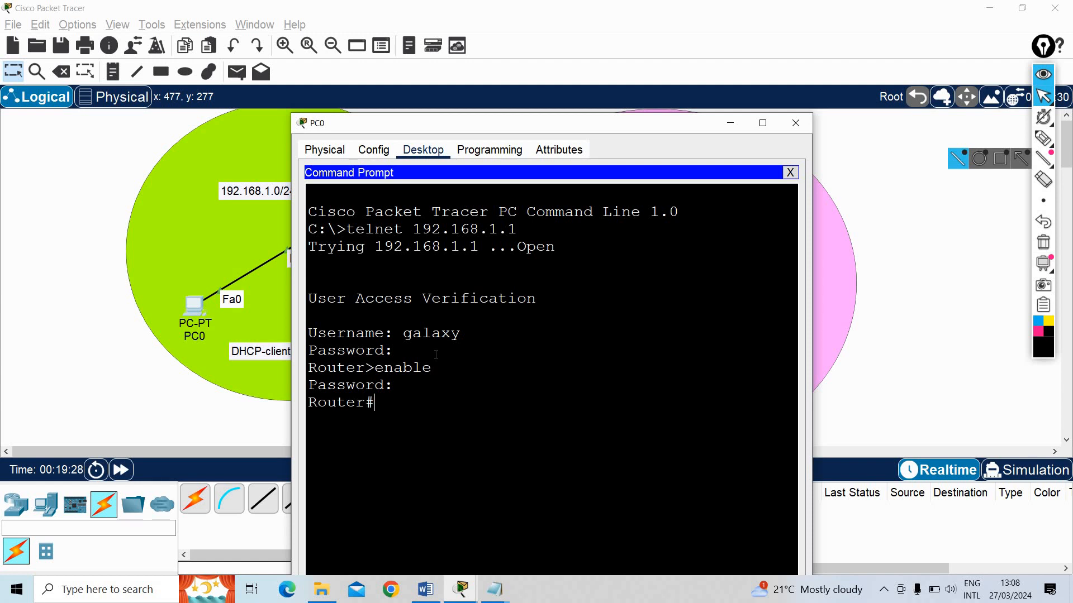
# Display the router's running configuration with show run over Telnet and review it through to the end
pyautogui.write('show')
pyautogui.moveTo(663, 125); pyautogui.dragTo(851, 124)
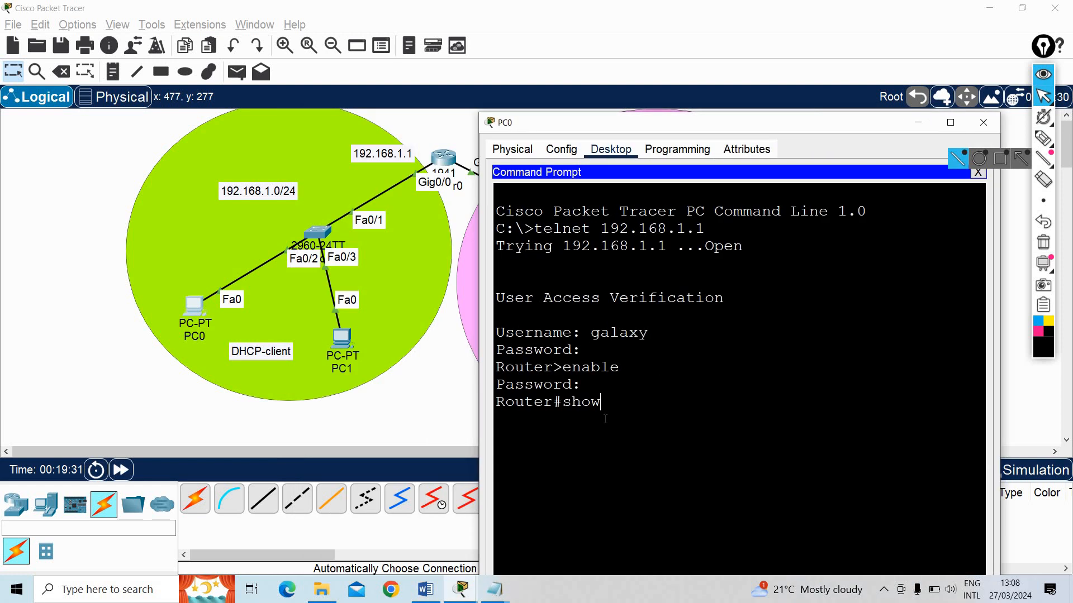
pyautogui.write('run')
pyautogui.press('Return')
pyautogui.press('space')
pyautogui.press('space')
pyautogui.press('space')
pyautogui.press('space')
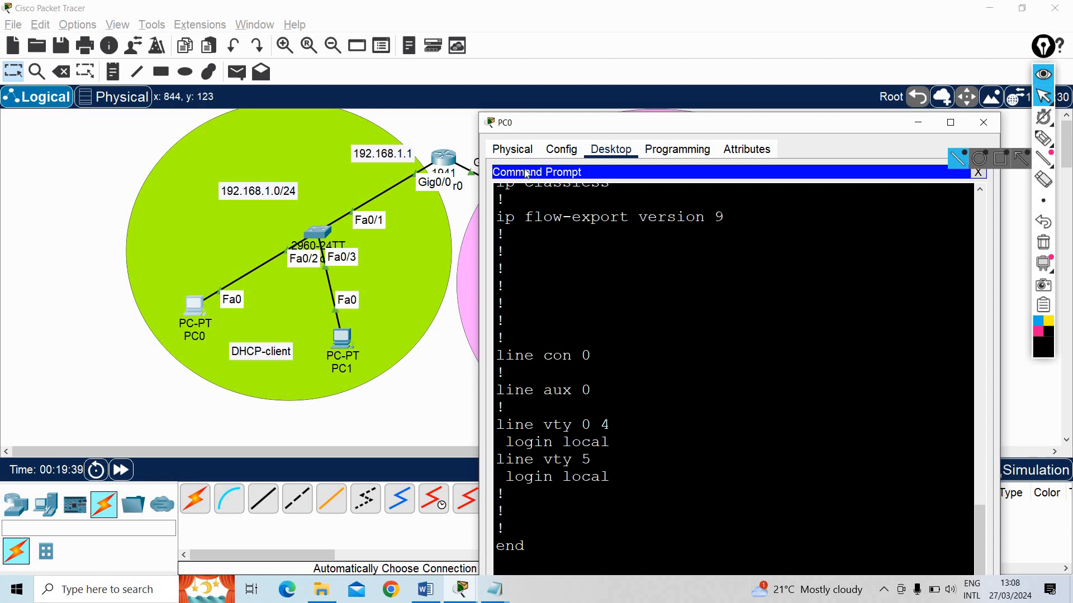
pyautogui.doubleClick(579, 126)
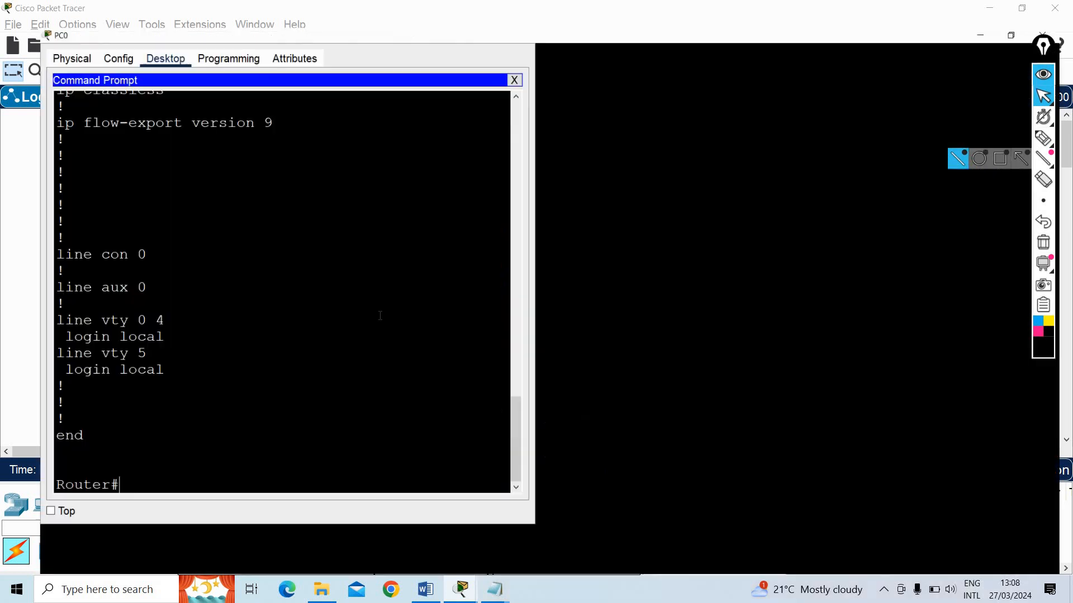
pyautogui.scroll(3, 381, 316)
pyautogui.scroll(-6, 558, 280)
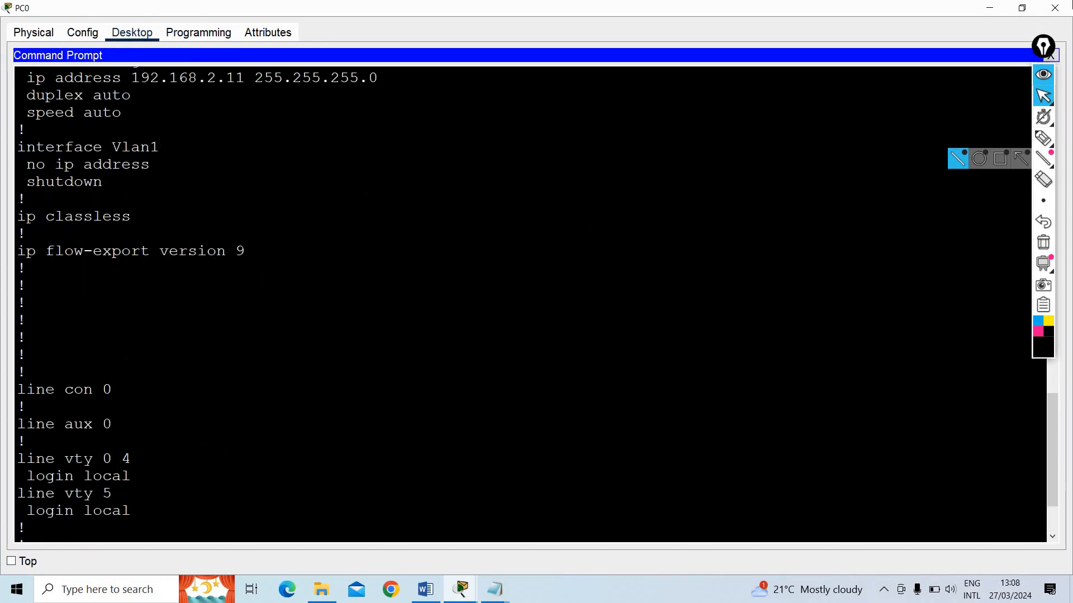
# Minimize PC0's window and check the task list in Lab3.docx in Word, then return to Packet Tracer
pyautogui.click(989, 8)
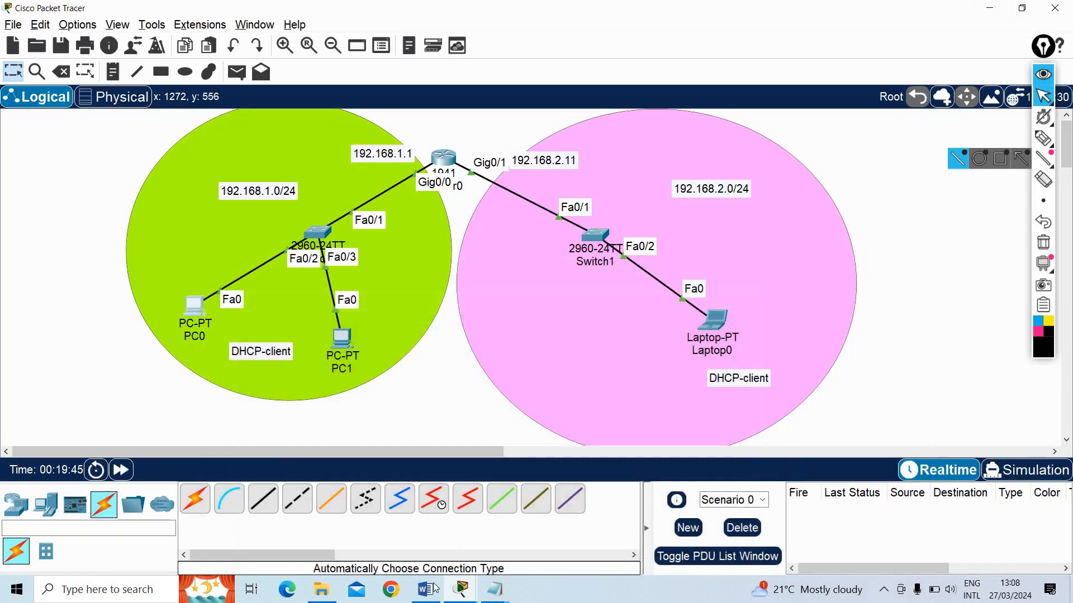
pyautogui.click(425, 590)
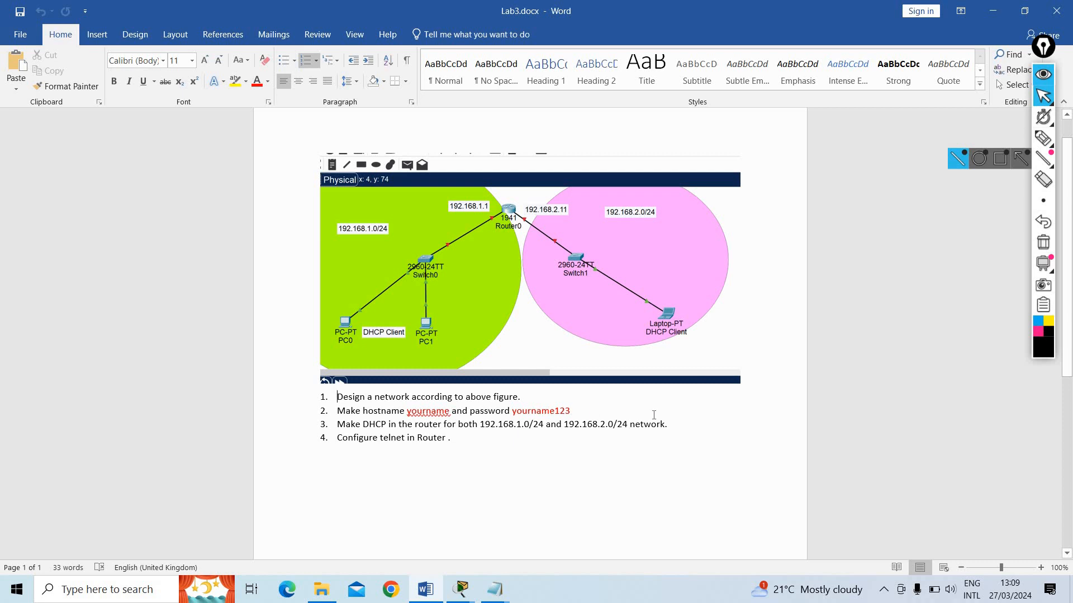
pyautogui.click(994, 13)
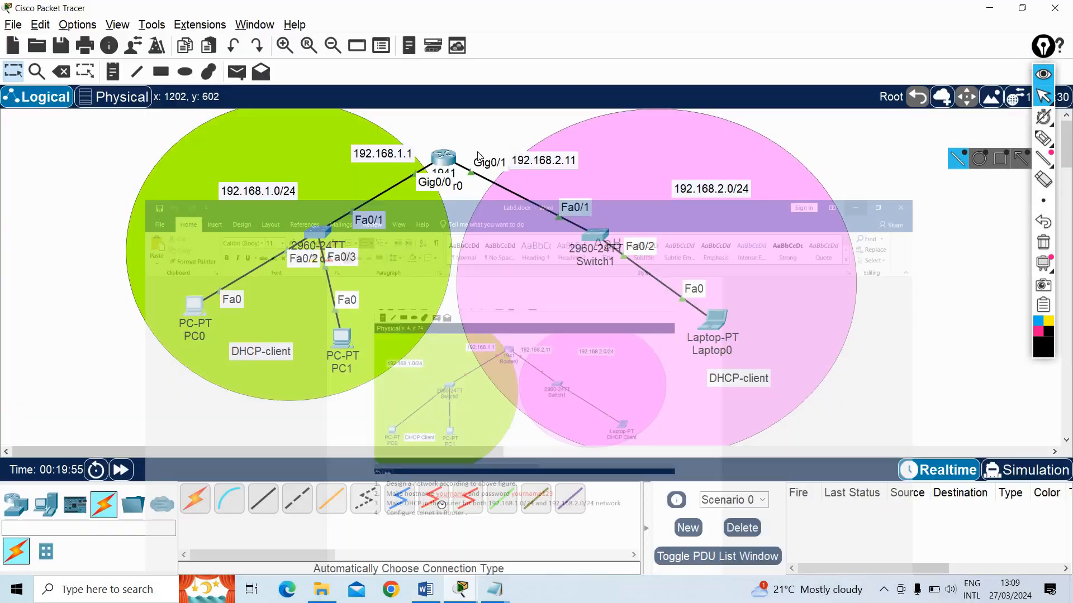
# Open Router0's CLI and enter global configuration mode from the terminal
pyautogui.click(440, 161)
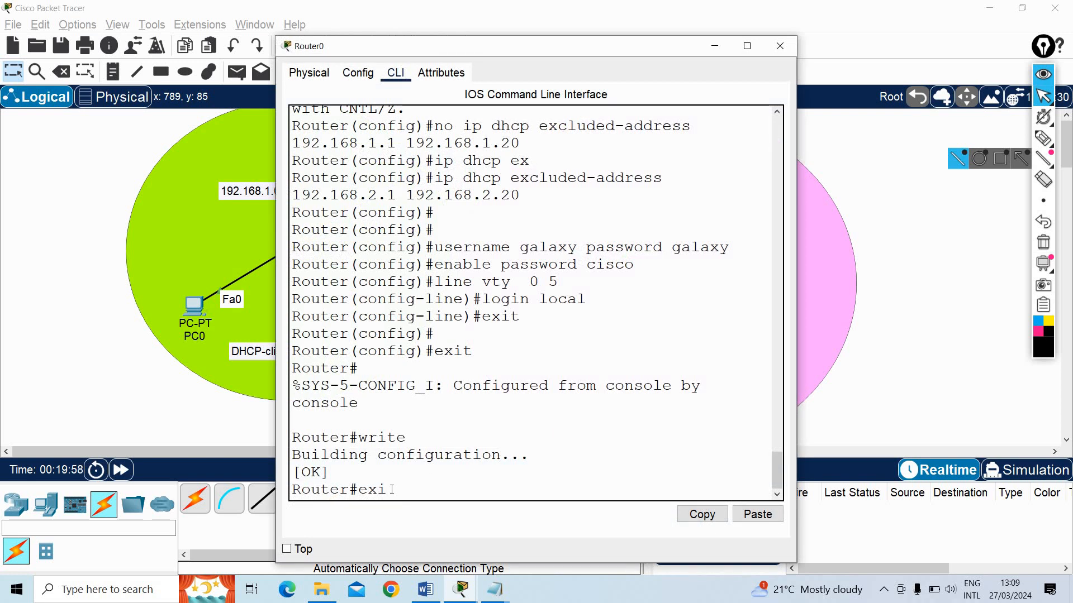
pyautogui.press('BackSpace')
pyautogui.press('BackSpace')
pyautogui.write('conf')
pyautogui.press('Return')
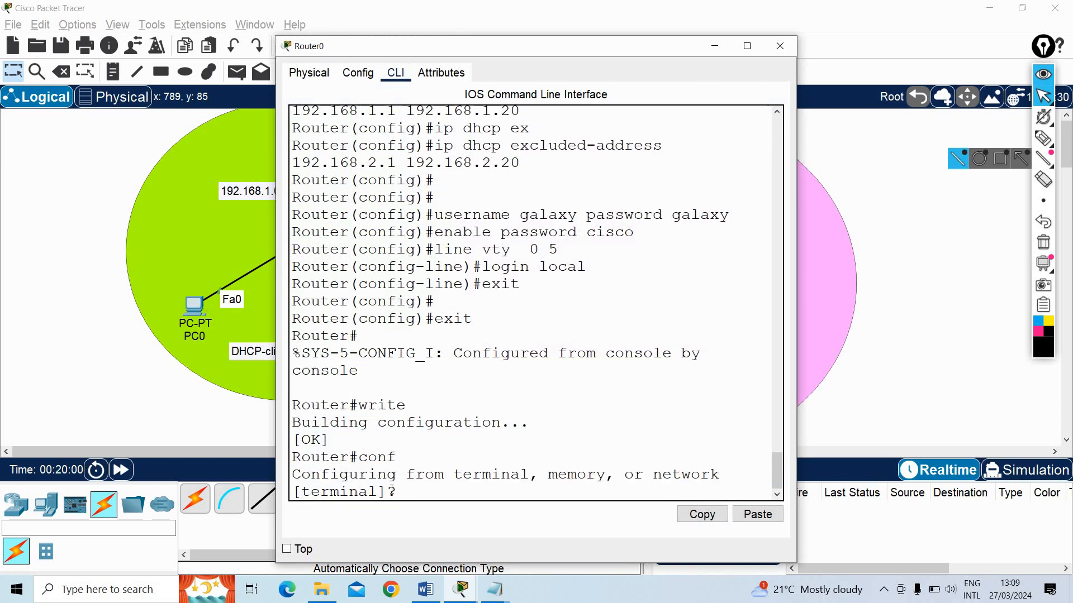
pyautogui.press('Return')
pyautogui.press('Return')
# Set Router0's hostname to GALAXY
pyautogui.write('hostname')
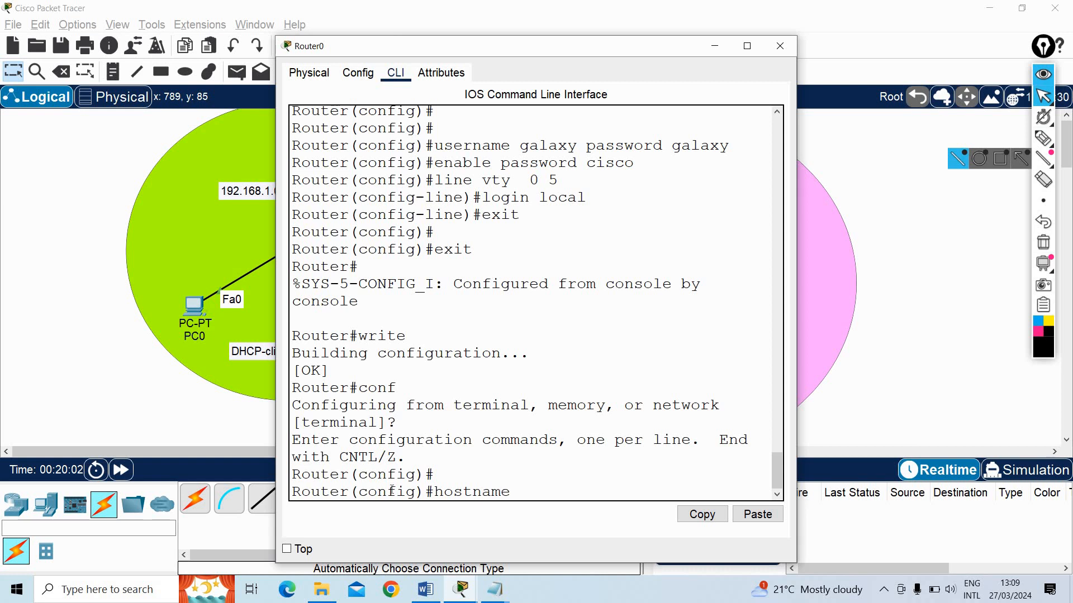
pyautogui.write(' GALaxy')
pyautogui.press('BackSpace')
pyautogui.press('BackSpace')
pyautogui.write('a')
pyautogui.press('BackSpace')
pyautogui.write('AXY')
pyautogui.press('Return')
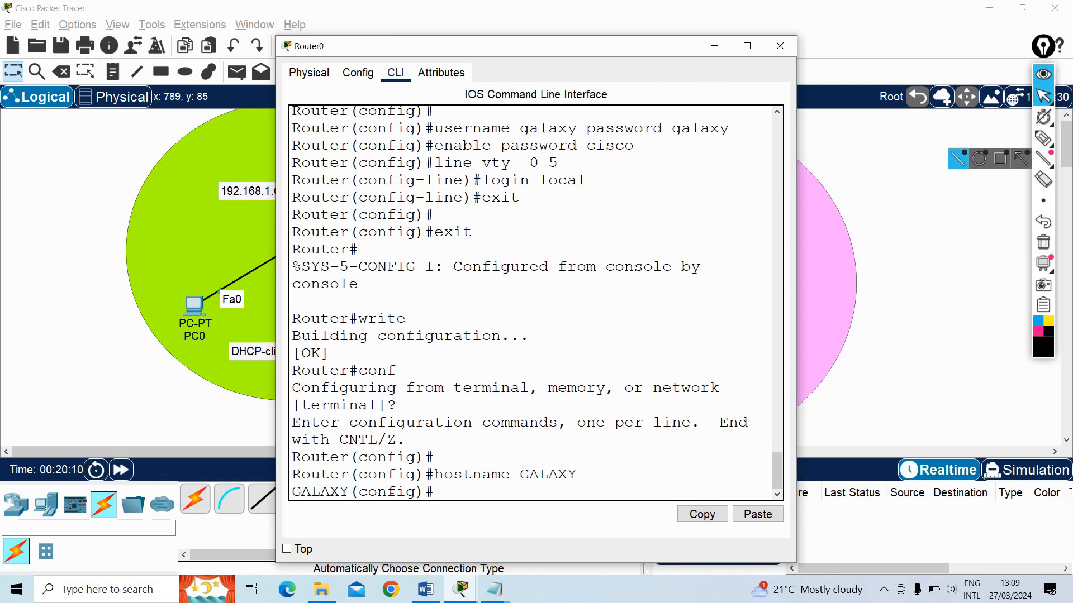
# Set a new enable password on the router, then exit configuration mode
pyautogui.write('enable pass')
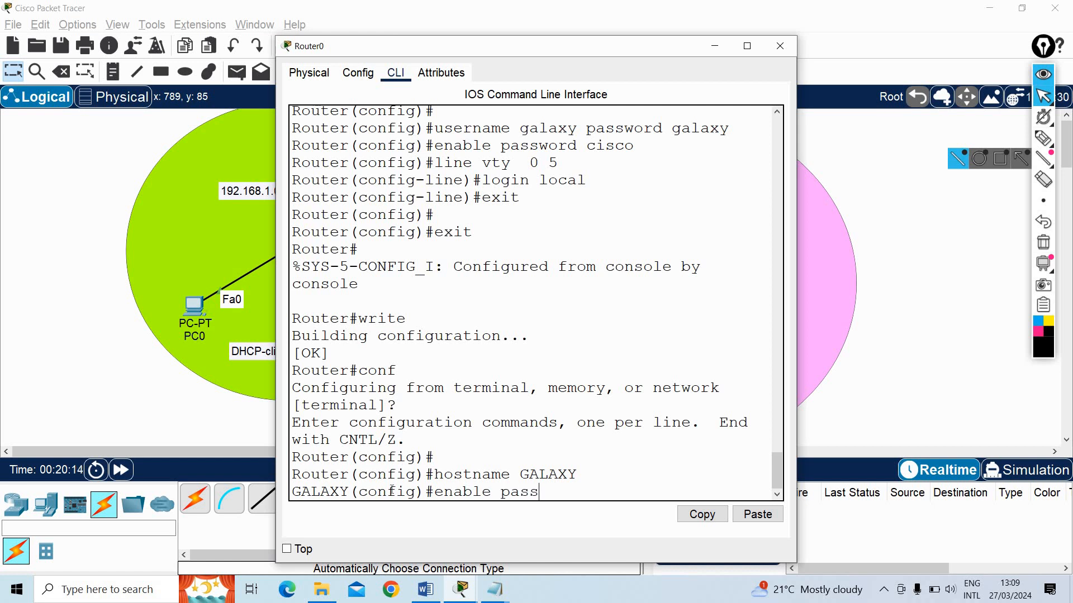
pyautogui.write('word galaxy')
pyautogui.press('Return')
pyautogui.write('exit')
pyautogui.press('Return')
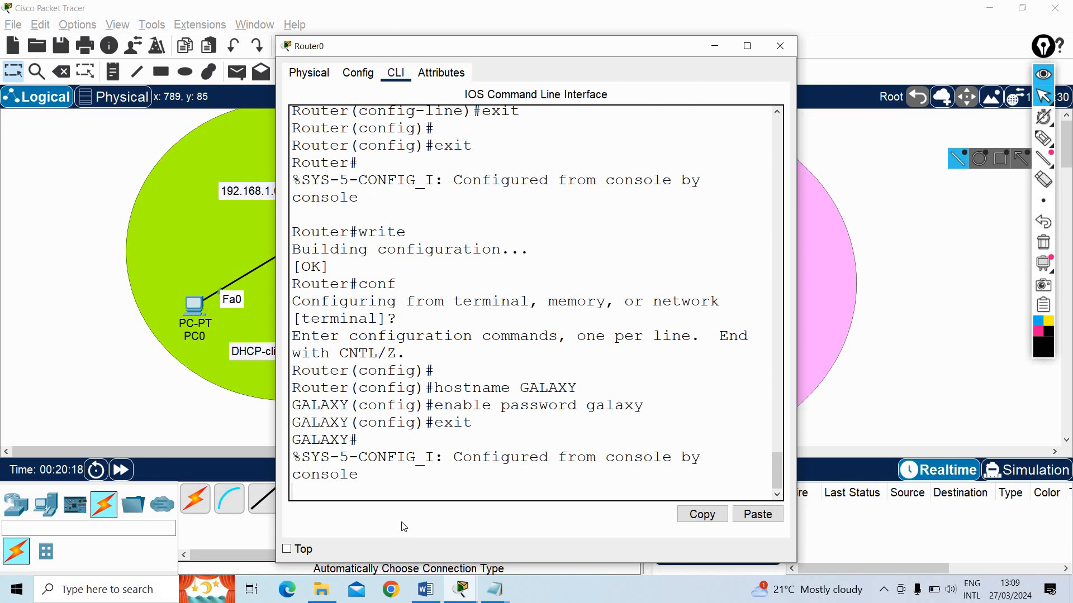
pyautogui.press('Return')
# Check the Notepad command notes and the task list in Lab3.docx in Word, then minimize the document
pyautogui.moveTo(494, 589)
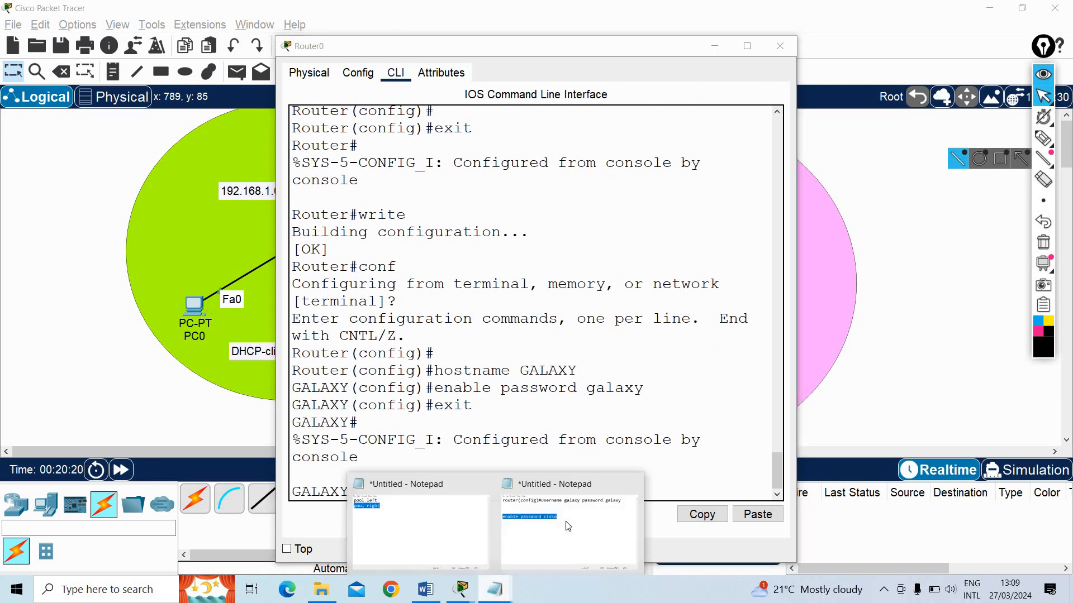
pyautogui.click(521, 571)
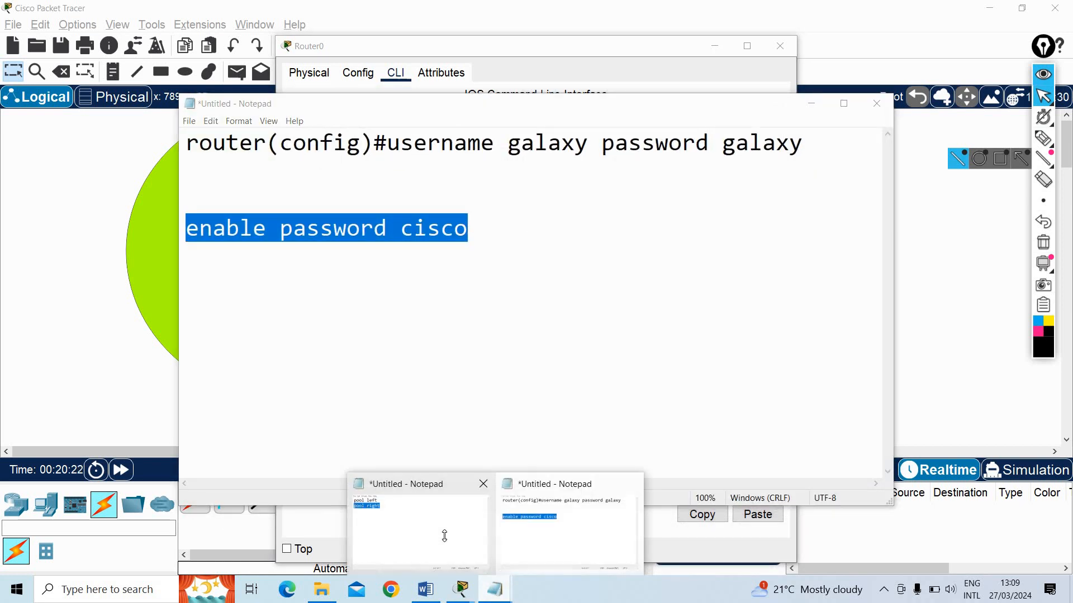
pyautogui.click(444, 537)
pyautogui.click(428, 594)
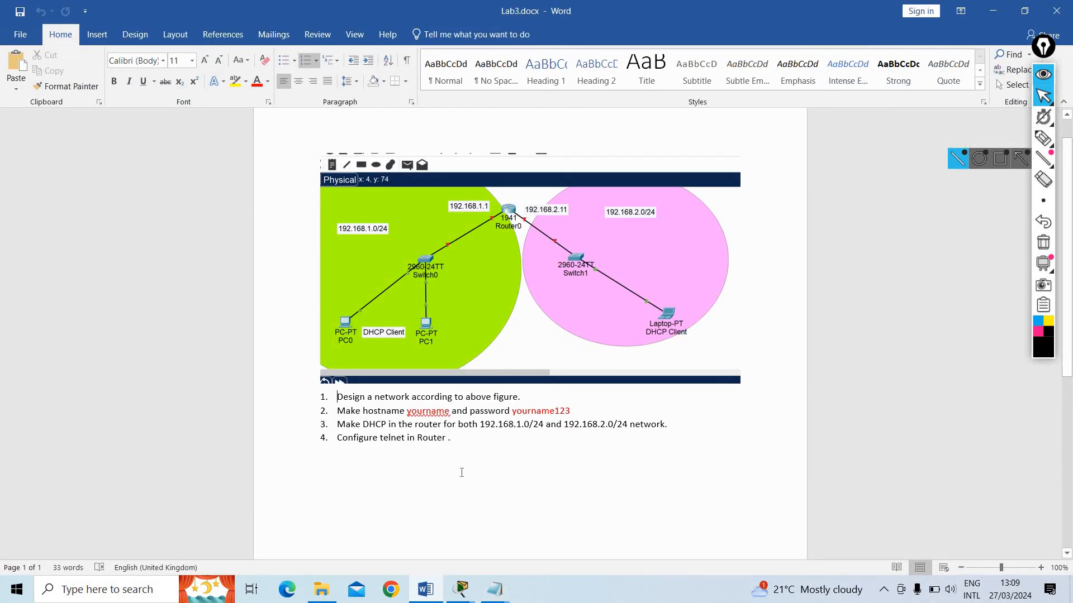
pyautogui.click(992, 11)
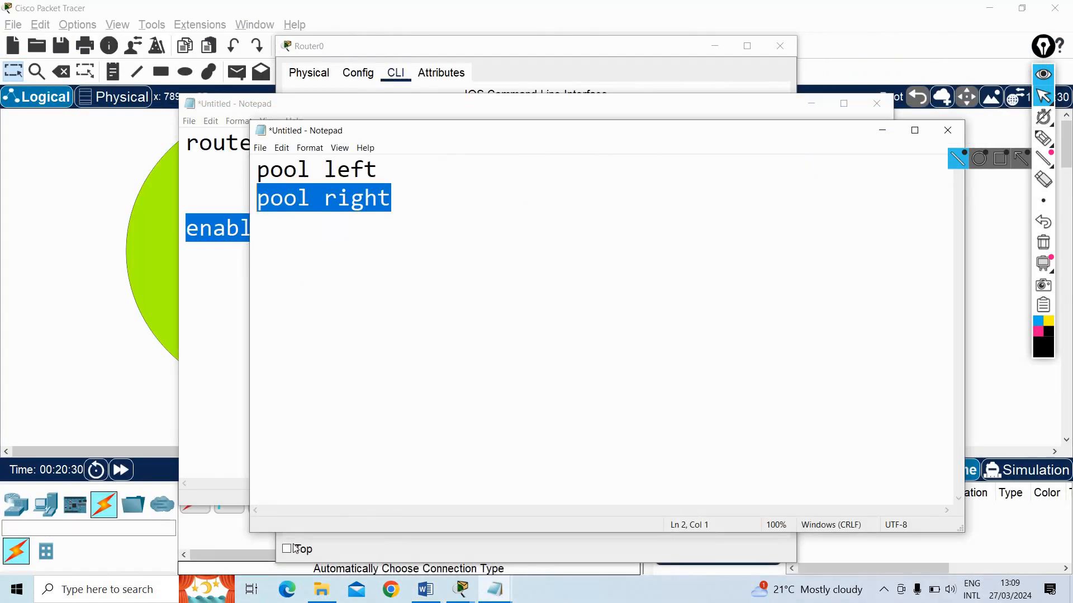
# Return to Router0's CLI in Packet Tracer, save the configuration with wr, and close the router window
pyautogui.click(460, 589)
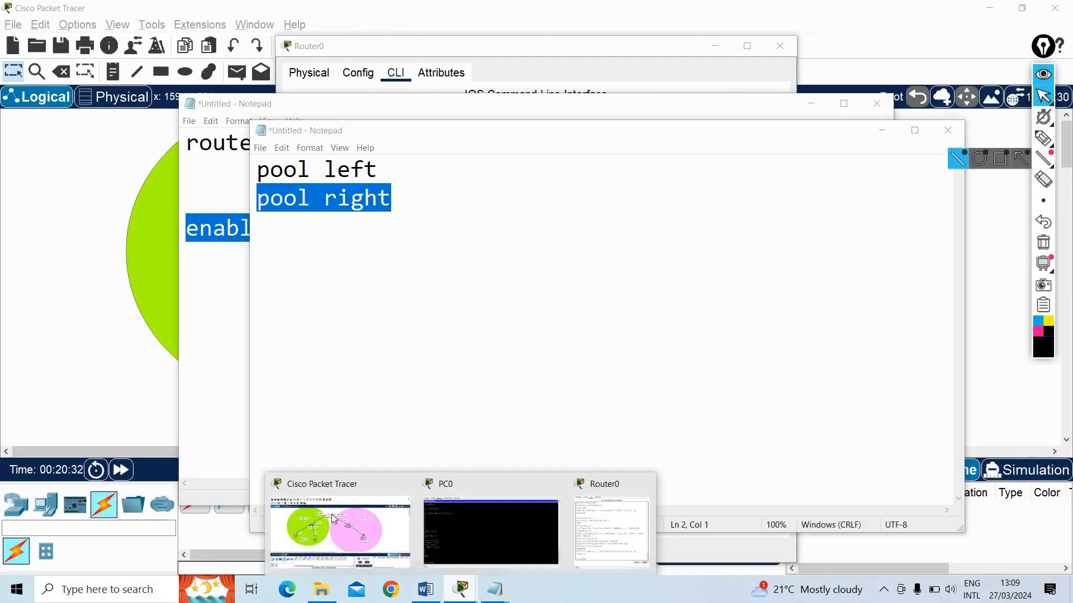
pyautogui.click(462, 590)
pyautogui.moveTo(460, 588)
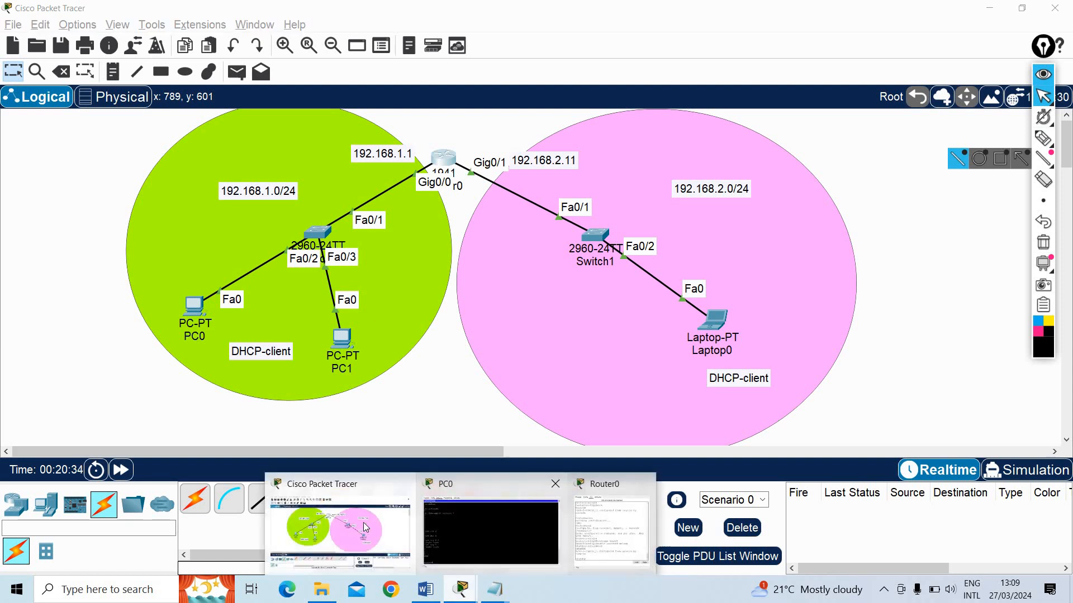
pyautogui.click(687, 528)
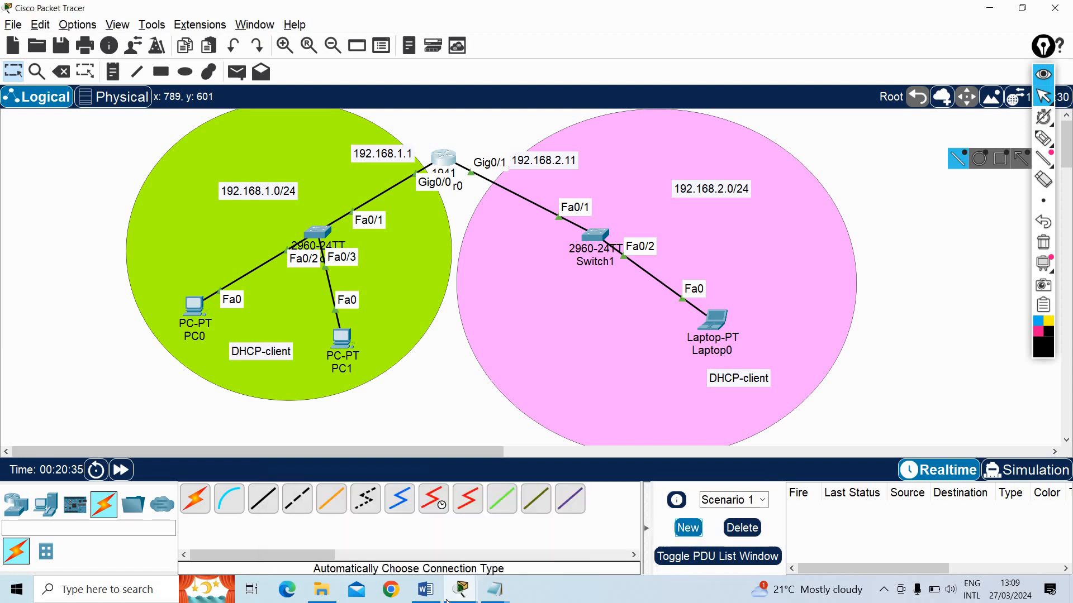
pyautogui.moveTo(460, 589)
pyautogui.click(545, 512)
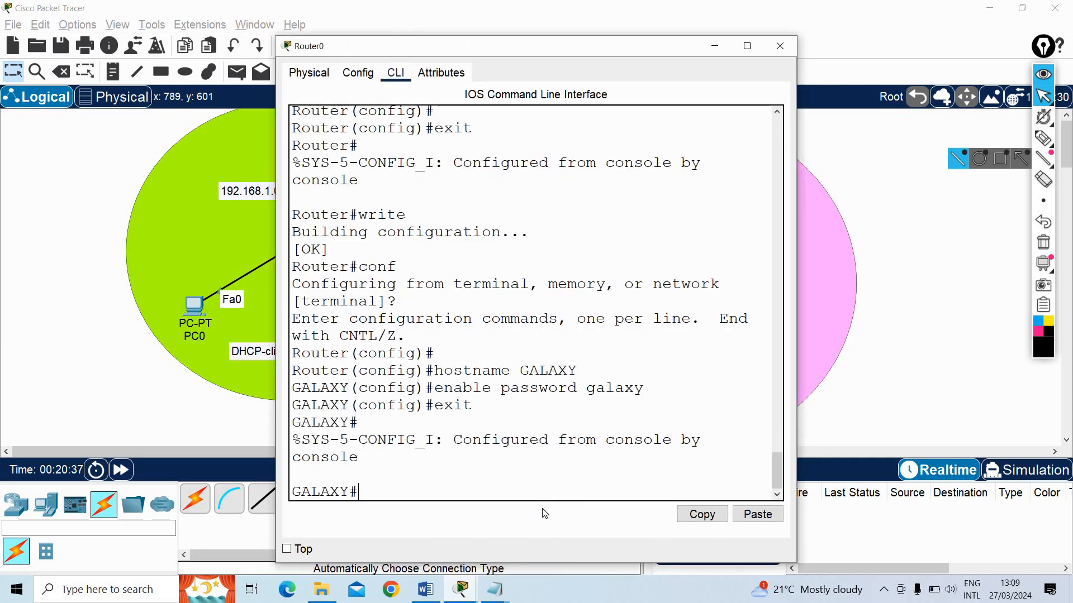
pyautogui.write('wr')
pyautogui.press('Return')
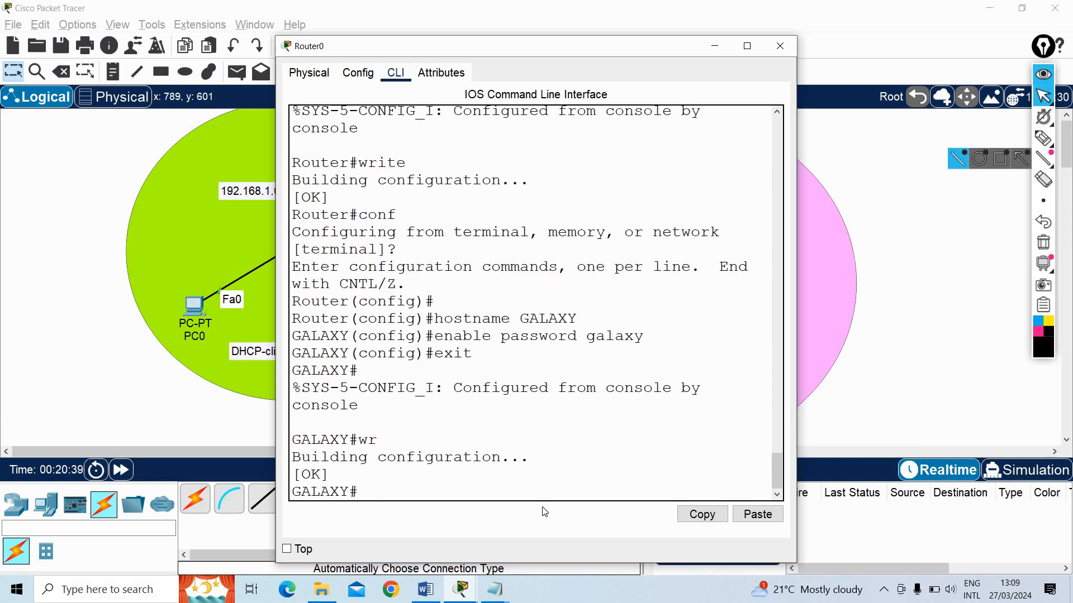
pyautogui.click(780, 46)
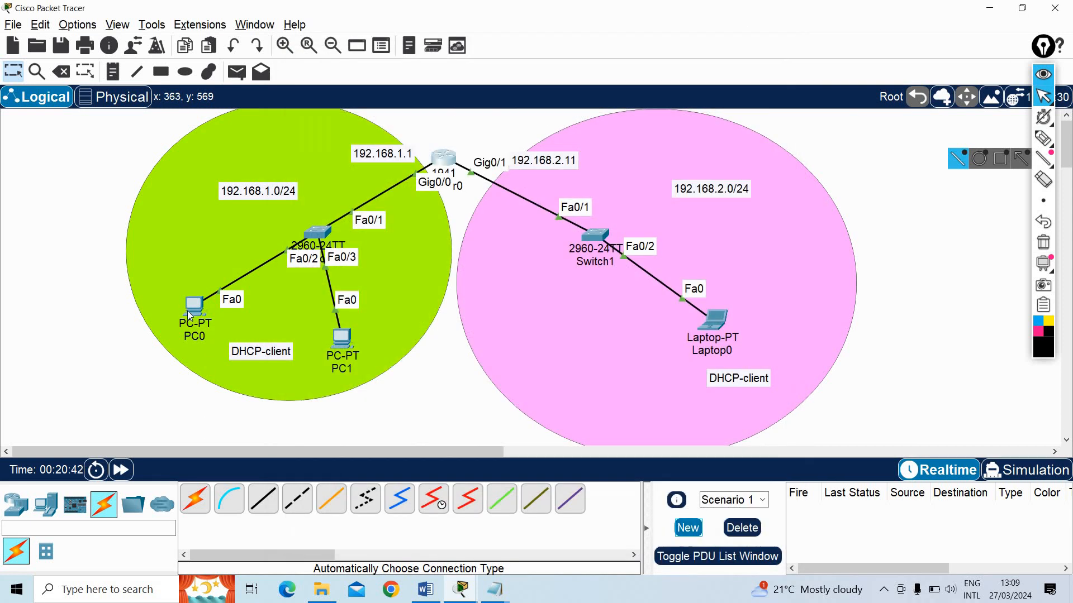
# Open PC0's Command Prompt and exit the existing Telnet session to 192.168.1.1
pyautogui.doubleClick(188, 312)
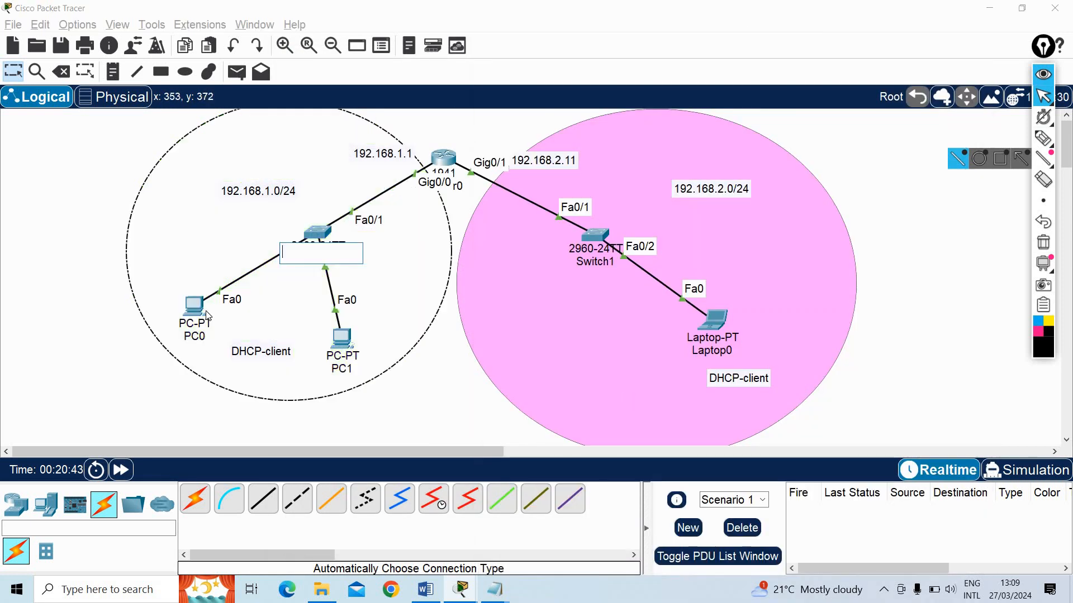
pyautogui.click(200, 309)
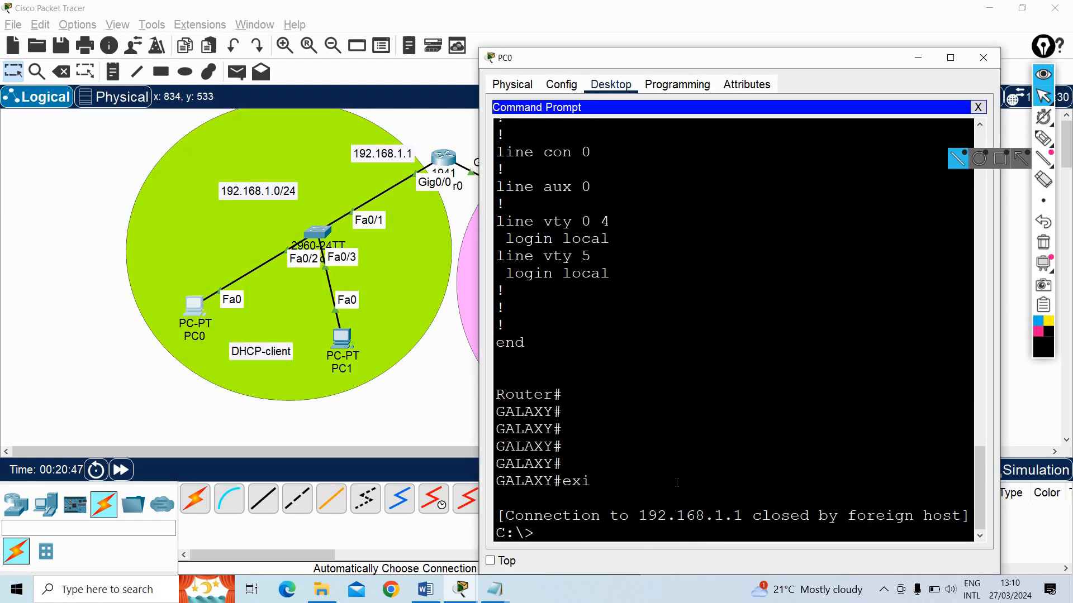
pyautogui.press('Return')
pyautogui.write('en')
pyautogui.press('Return')
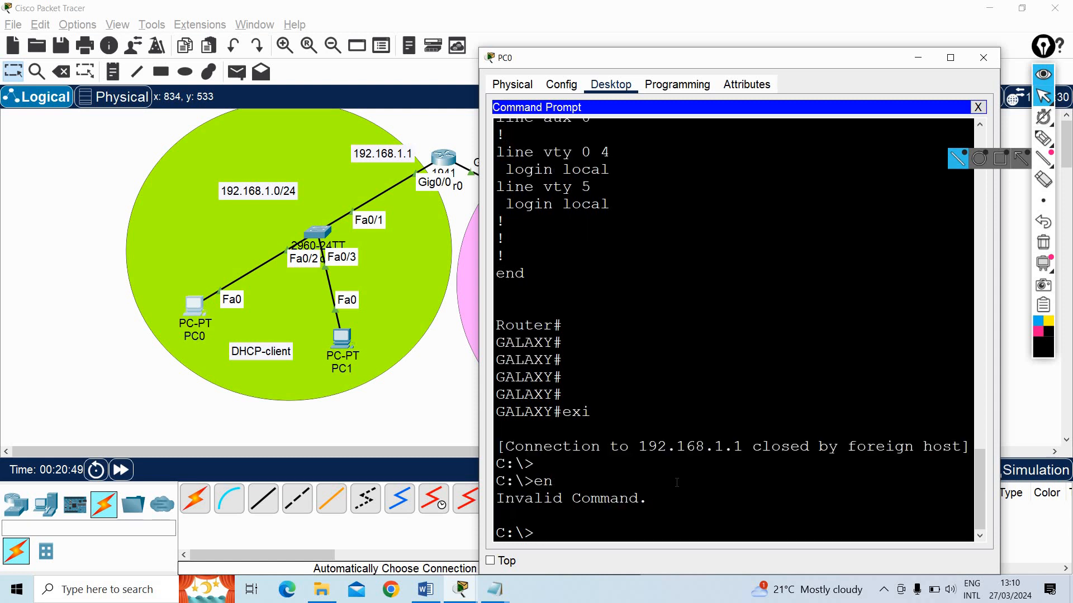
# Try to clear PC0's Command Prompt with the clear and cls commands
pyautogui.write('tel')
pyautogui.press('BackSpace')
pyautogui.press('BackSpace')
pyautogui.press('BackSpace')
pyautogui.write('clear')
pyautogui.press('Return')
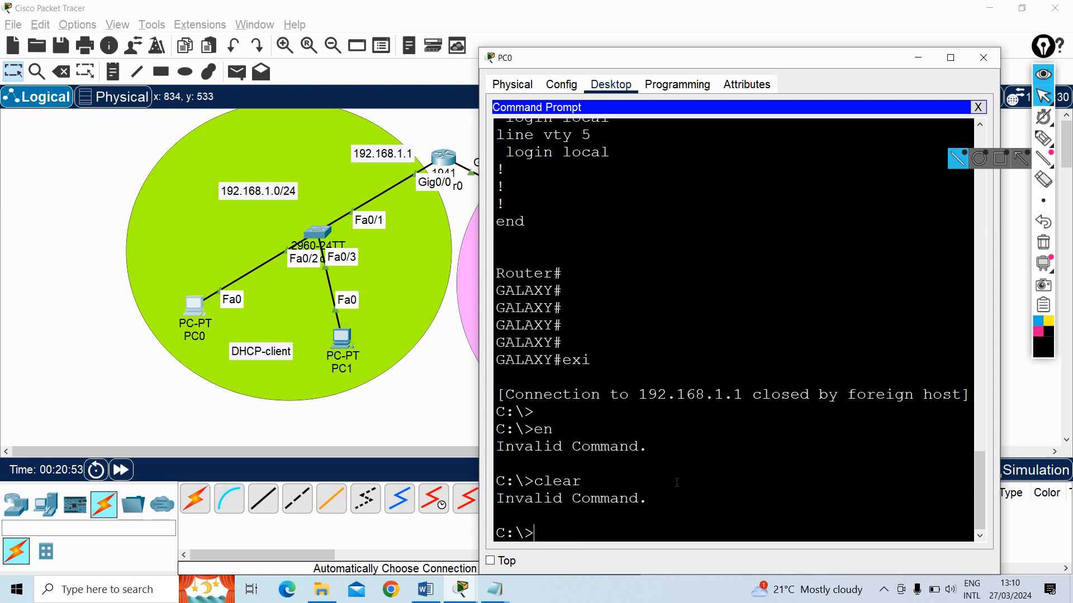
pyautogui.write('cls')
pyautogui.press('Return')
# Telnet from PC0 to 192.168.1.1 and log in as galaxy with the account password
pyautogui.write('te')
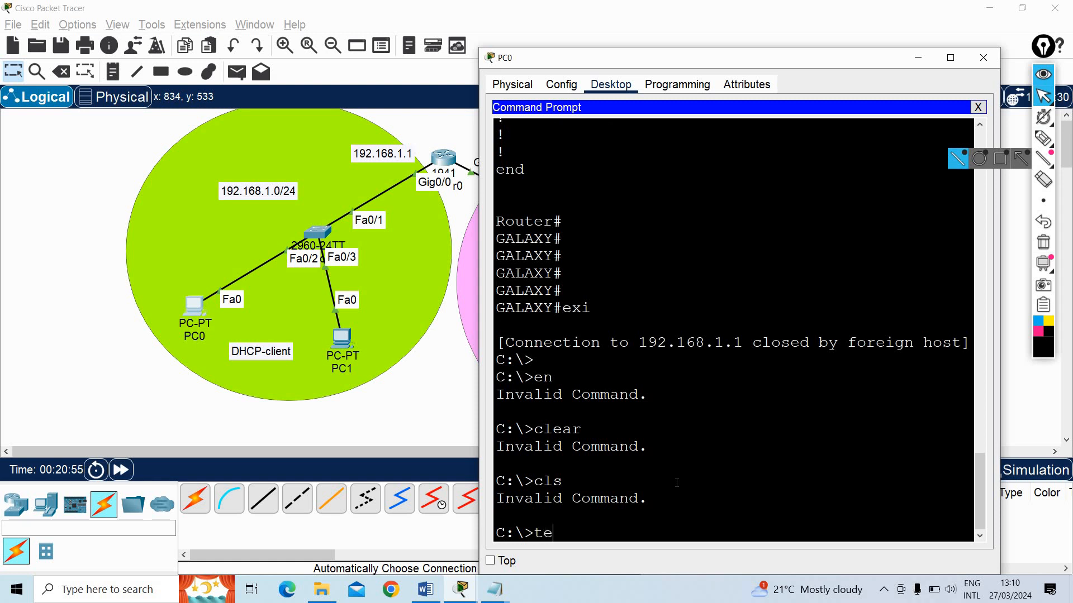
pyautogui.write('lnet 192.168.1.1')
pyautogui.press('Return')
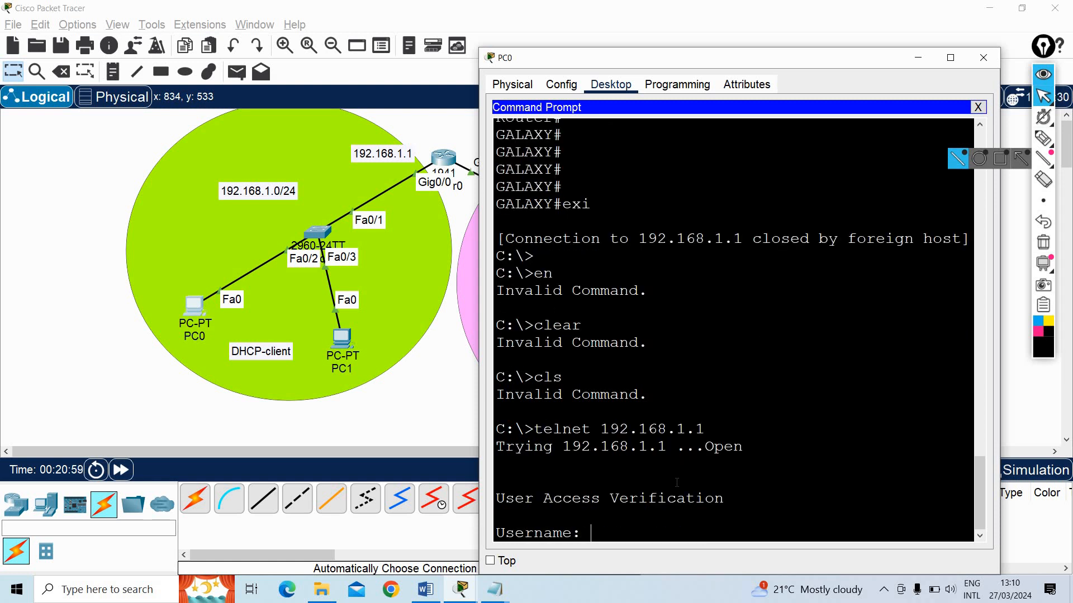
pyautogui.write('galaxy')
pyautogui.press('Return')
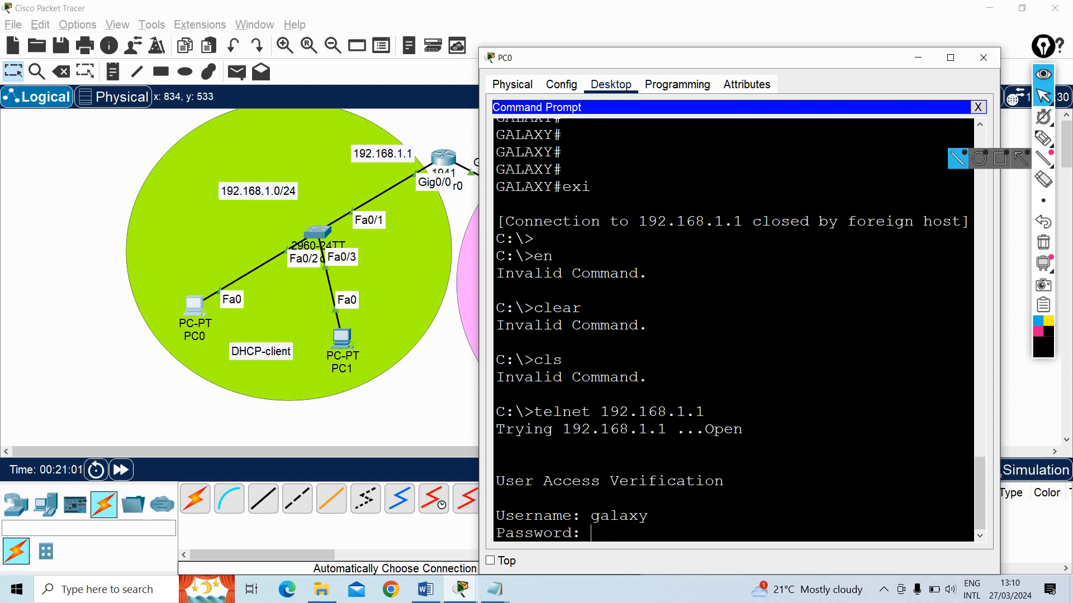
pyautogui.press('Return')
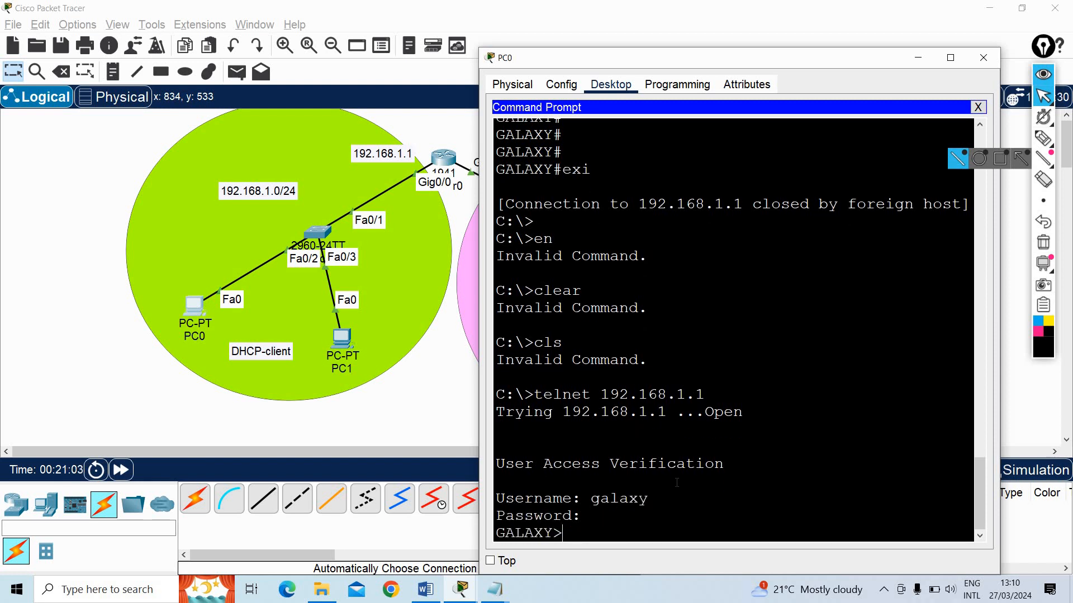
# Enter privileged mode in the new Telnet session with en and the enable password
pyautogui.write('en')
pyautogui.press('Return')
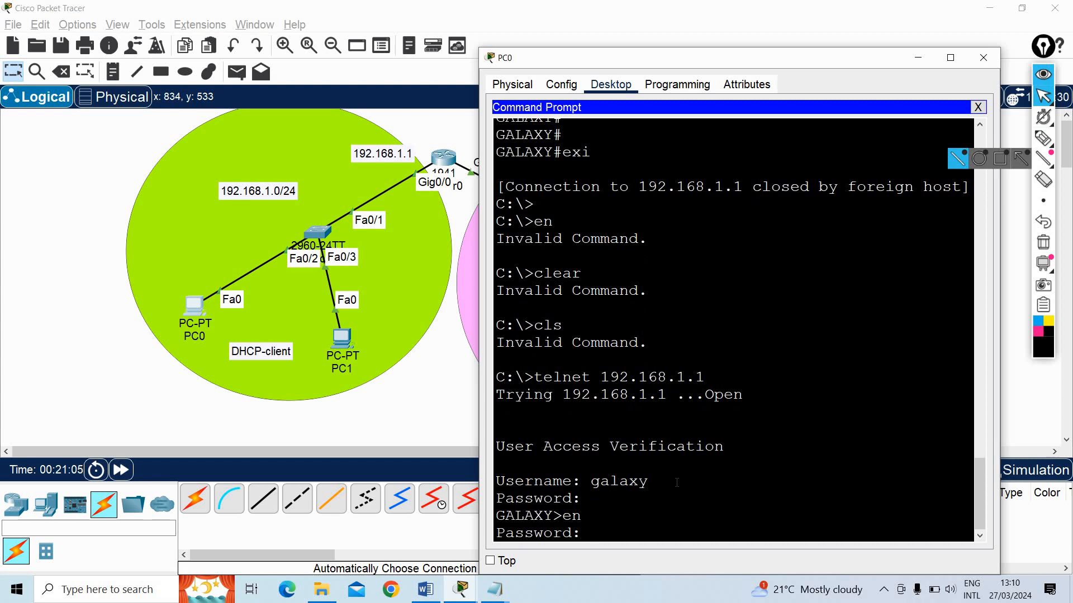
pyautogui.press('Return')
# Test access to terminal configuration mode over Telnet with conf, then exit back to privileged mode
pyautogui.write('c')
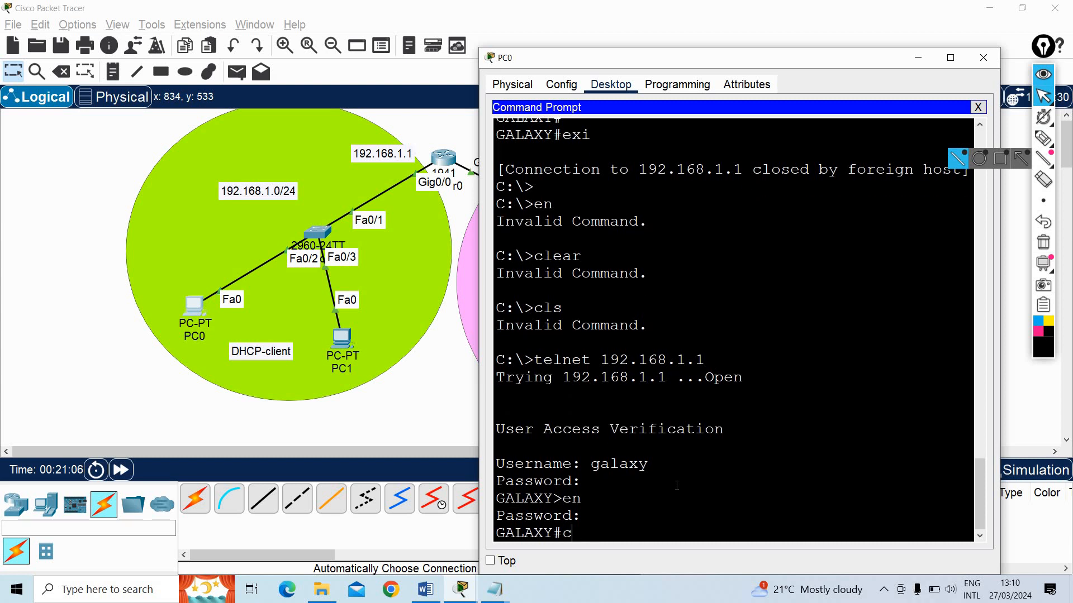
pyautogui.write('onf')
pyautogui.press('Return')
pyautogui.press('Return')
pyautogui.write('exit')
# Display the running configuration with show run, maximize PC0's window, and examine the enable password line and the following pages
pyautogui.press('Return')
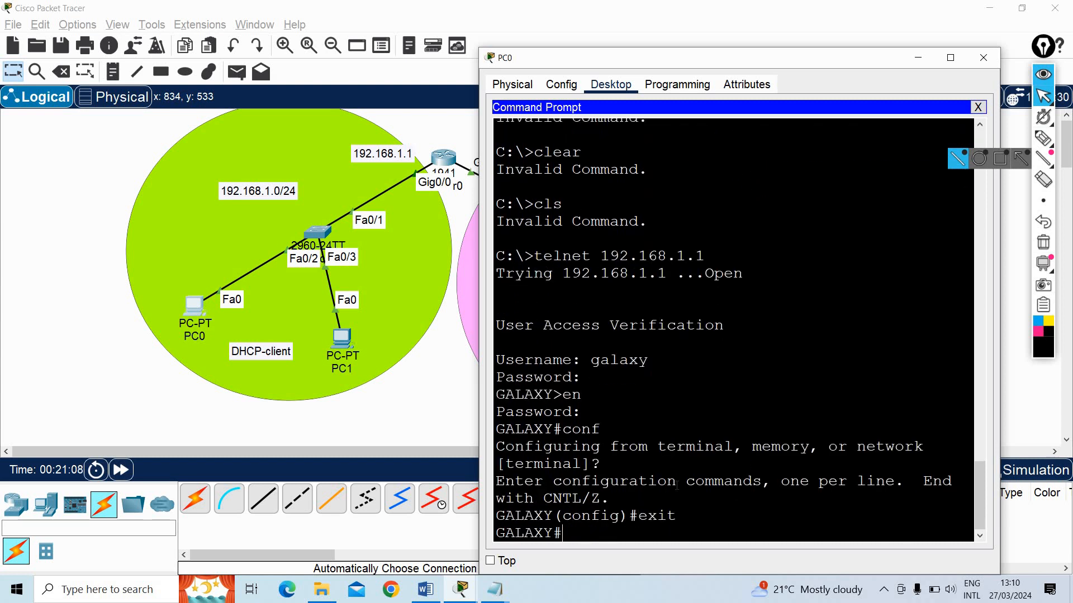
pyautogui.write('show run')
pyautogui.press('Return')
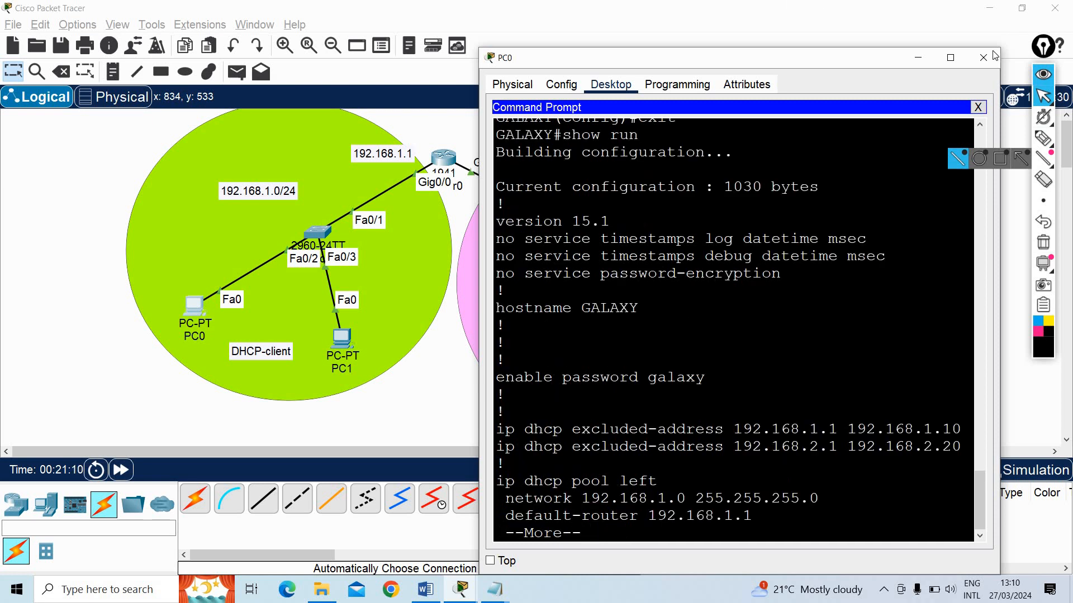
pyautogui.click(951, 57)
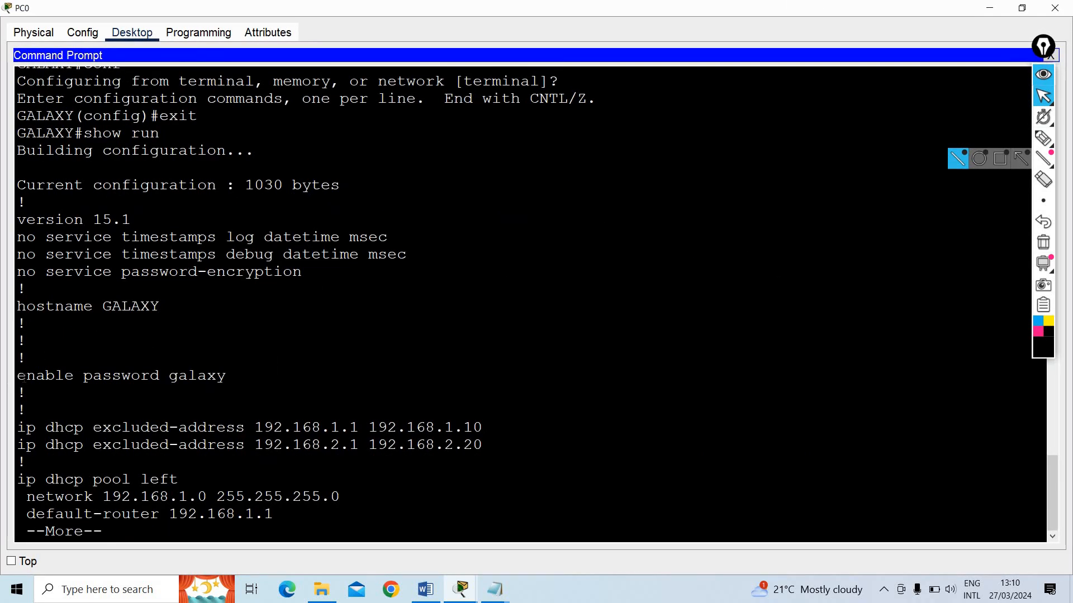
pyautogui.moveTo(25, 376); pyautogui.dragTo(227, 377)
pyautogui.click(312, 389)
pyautogui.press('space')
pyautogui.press('space')
pyautogui.press('space')
pyautogui.press('space')
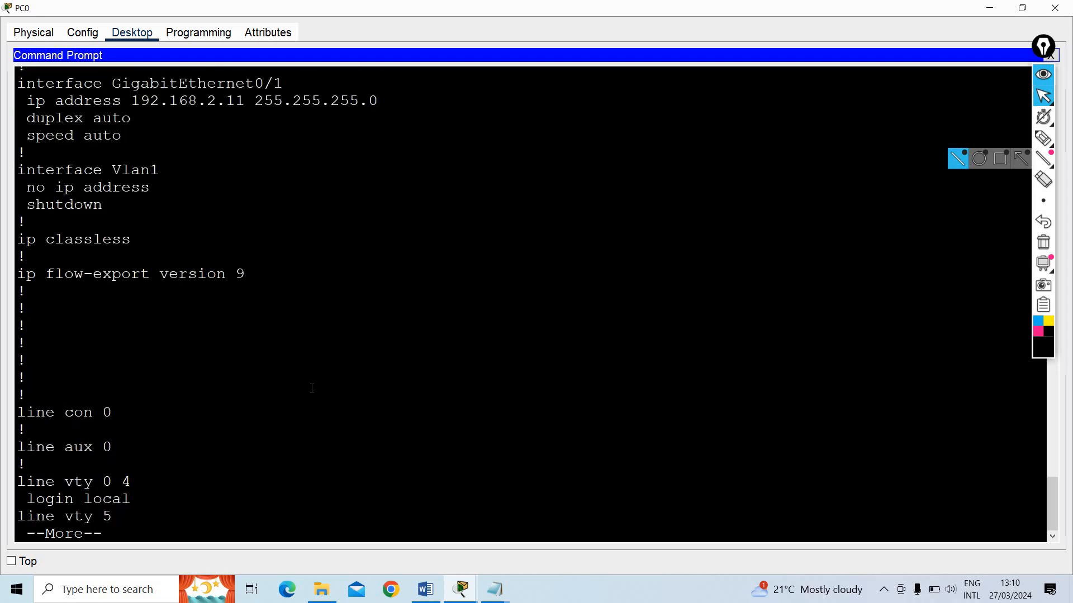